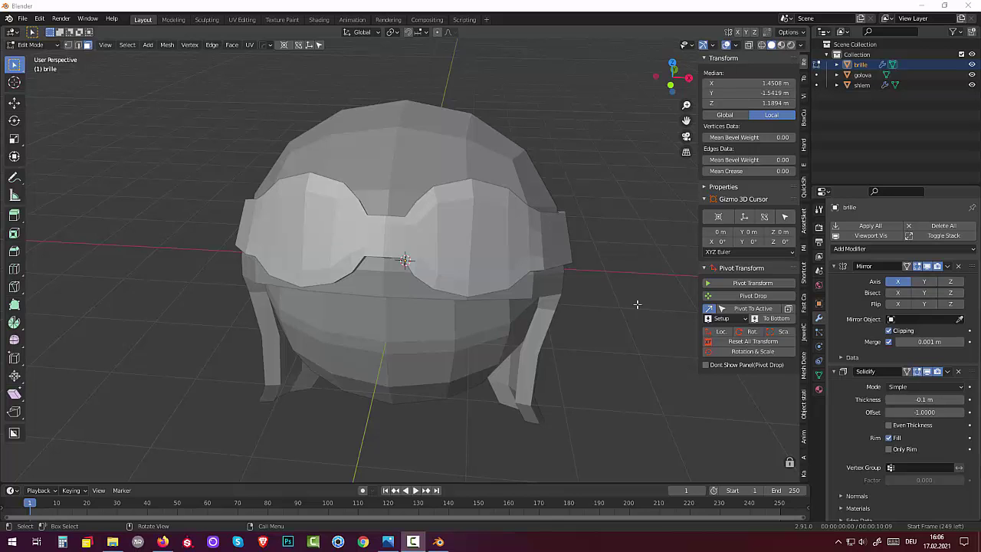
- Try a -0.06 m Solidify thickness on the goggles, then dismiss the Add Modifier list
middle_click_drag(635, 292, 628, 235)
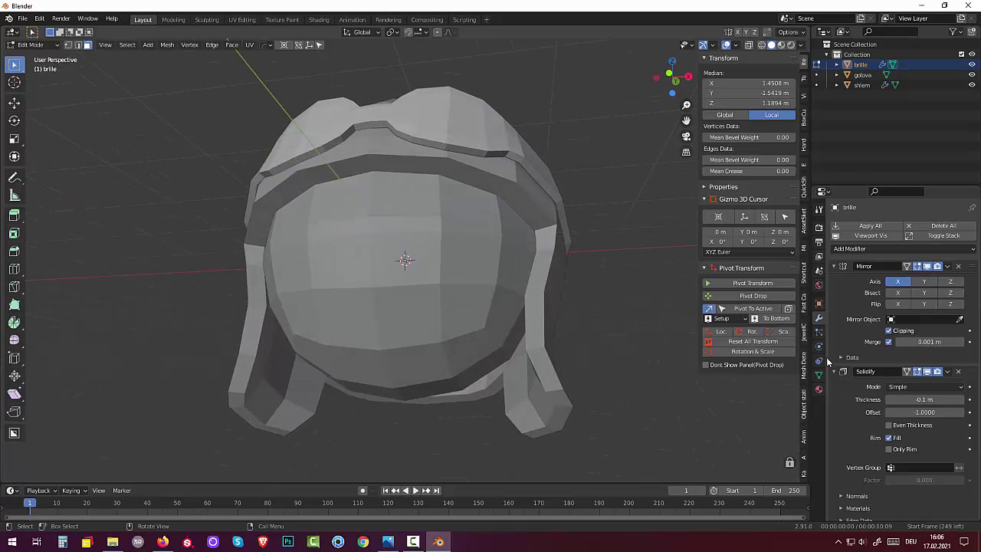
left_click_drag(924, 399, 943, 399)
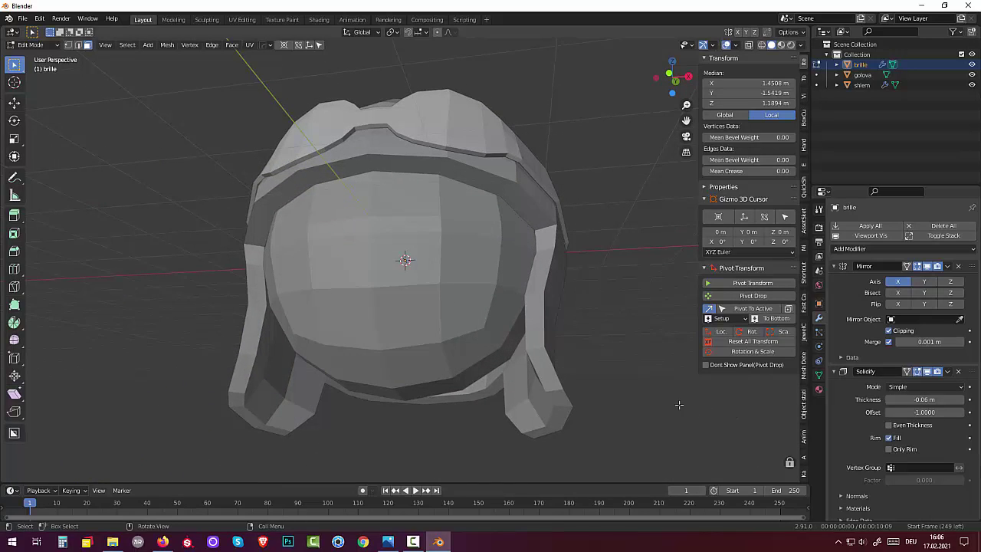
middle_click_drag(627, 376, 612, 420)
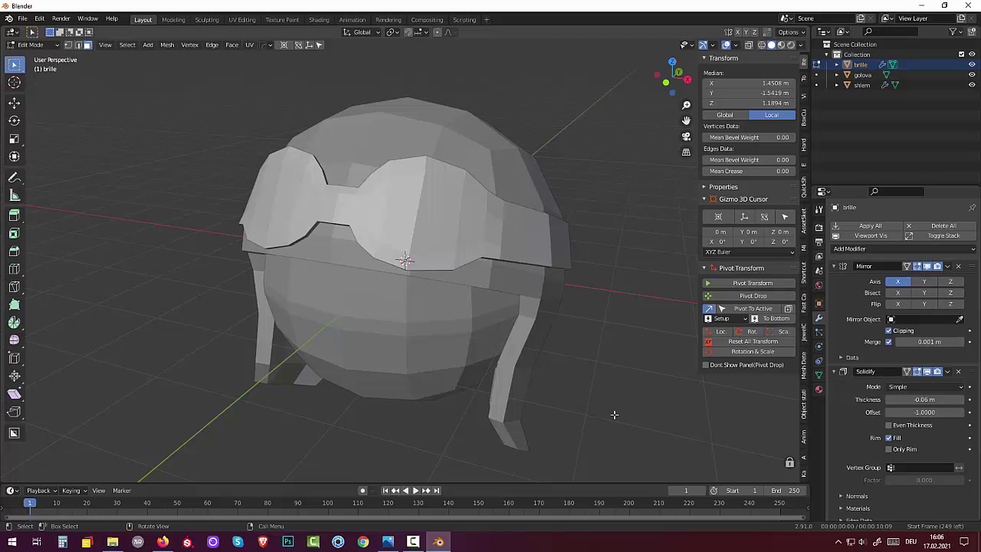
middle_click_drag(614, 414, 626, 368)
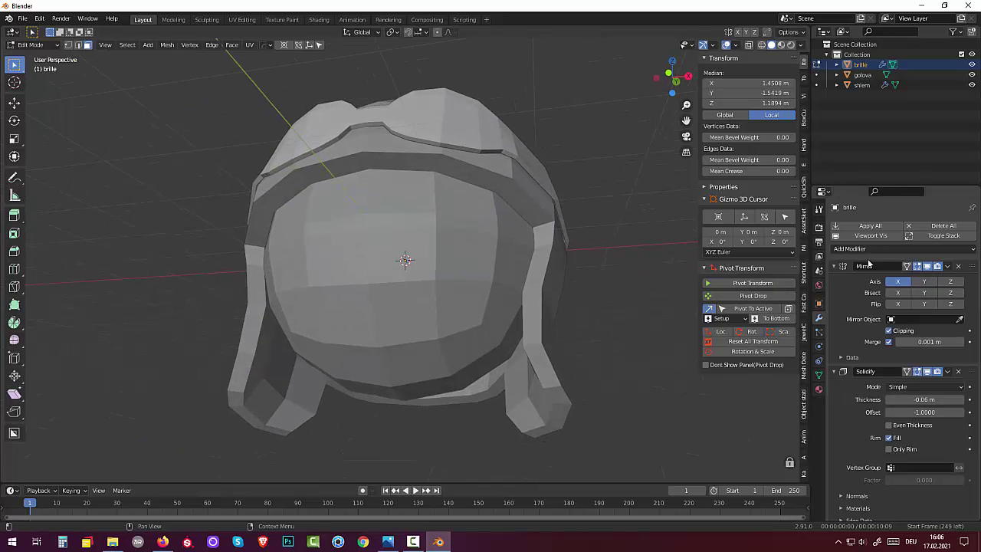
left_click(858, 250)
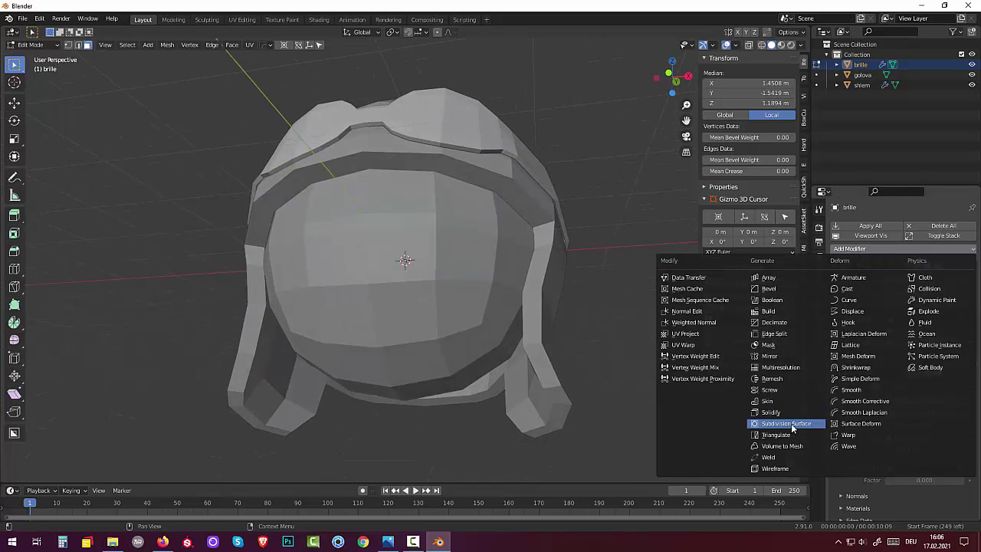
key("Escape")
- Thicken the goggles' Solidify shell to -0.09 m and deselect all vertices
mouse_move(636, 368)
middle_mouse_down()
mouse_move(576, 383)
mouse_move(553, 343)
mouse_move(565, 333)
mouse_move(594, 361)
middle_mouse_up()
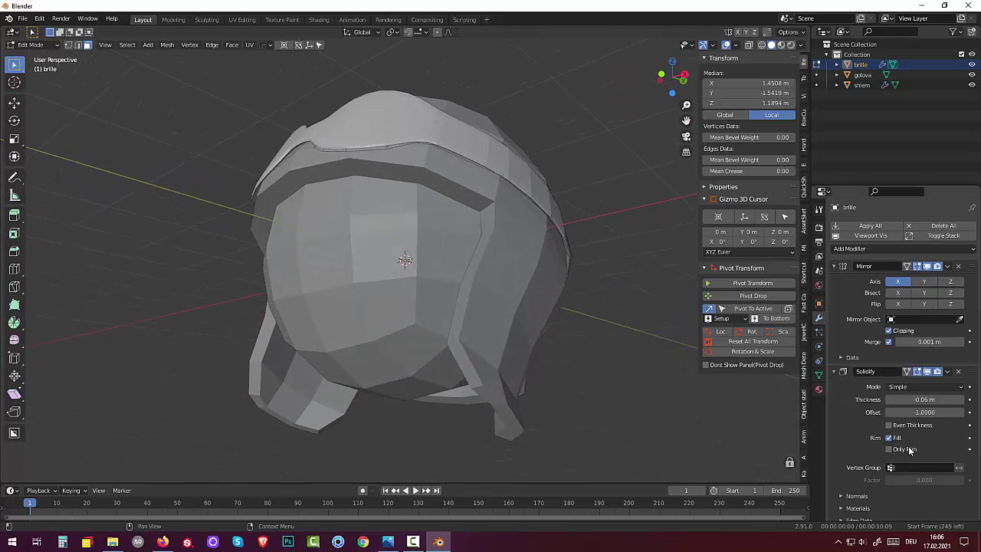
mouse_move(925, 400)
left_mouse_down()
mouse_move(895, 399)
mouse_move(905, 400)
left_mouse_up()
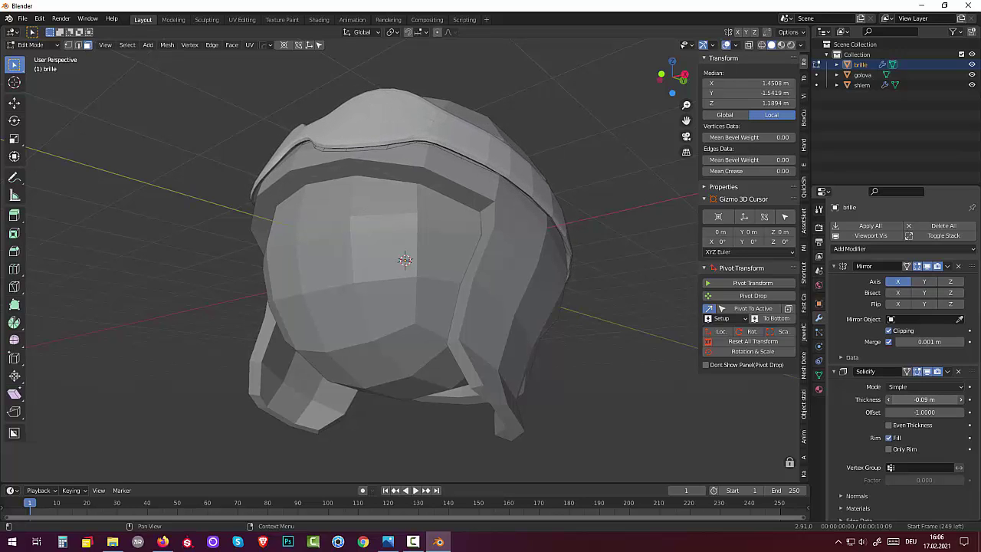
key("alt+a")
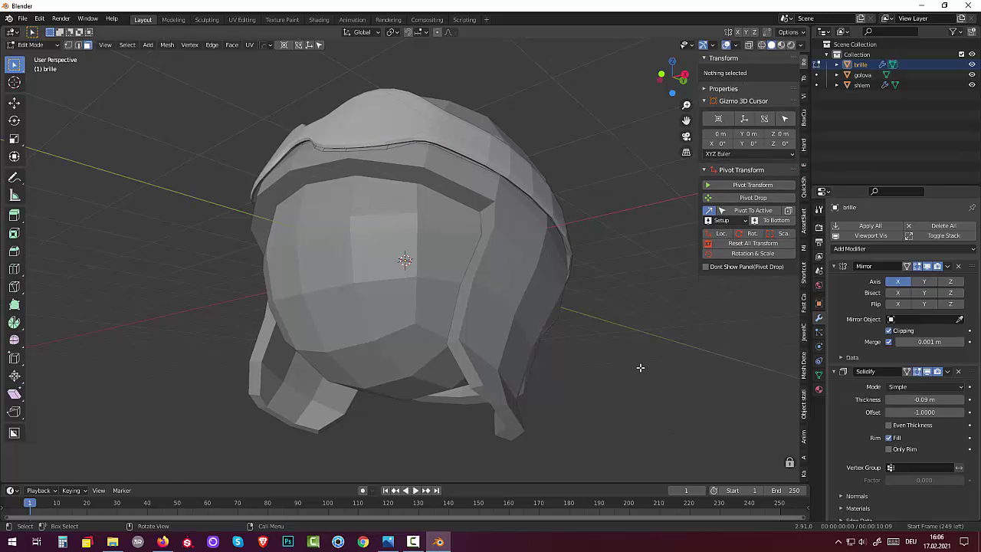
mouse_move(639, 366)
middle_mouse_down()
mouse_move(664, 409)
mouse_move(630, 404)
middle_mouse_up()
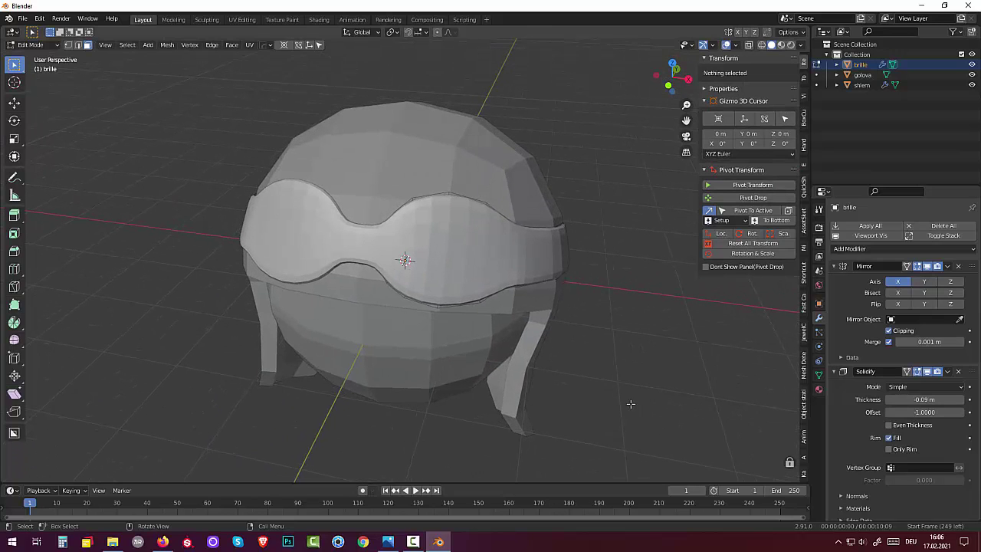
- Switch the goggles from Edit Mode to Object Mode
left_click(948, 372)
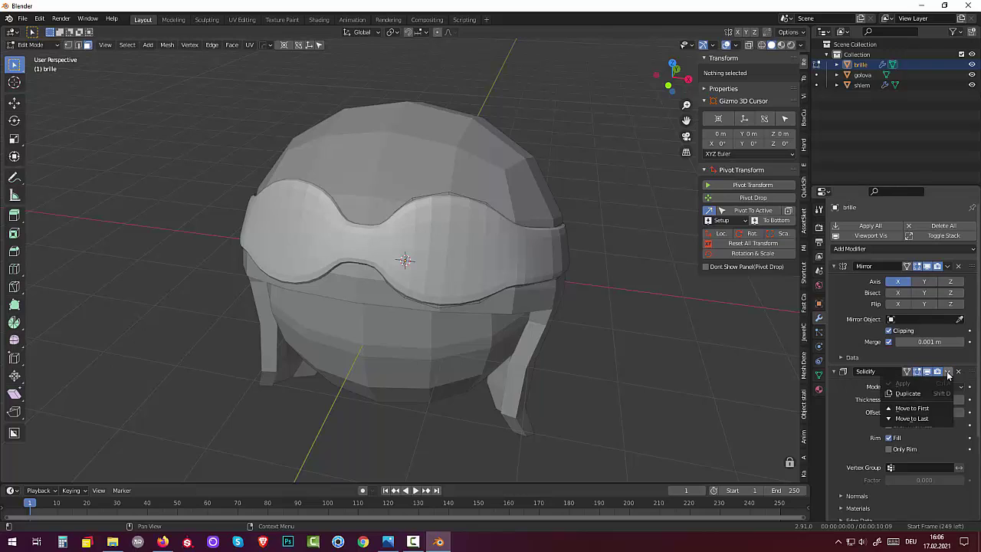
left_click(40, 46)
left_click(45, 60)
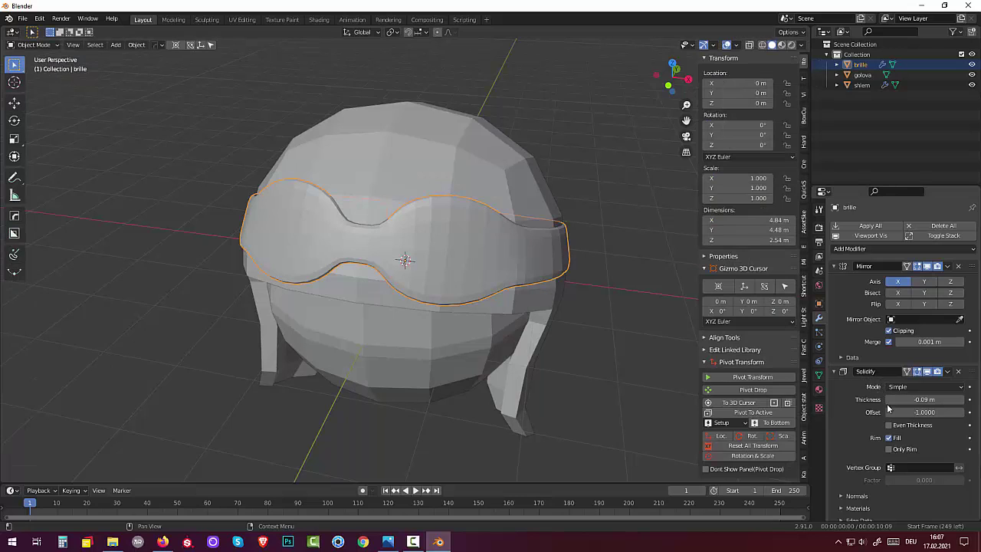
- Apply then undo the Solidify modifier, and delete the Solidify and Subdivision modifiers
left_click(948, 371)
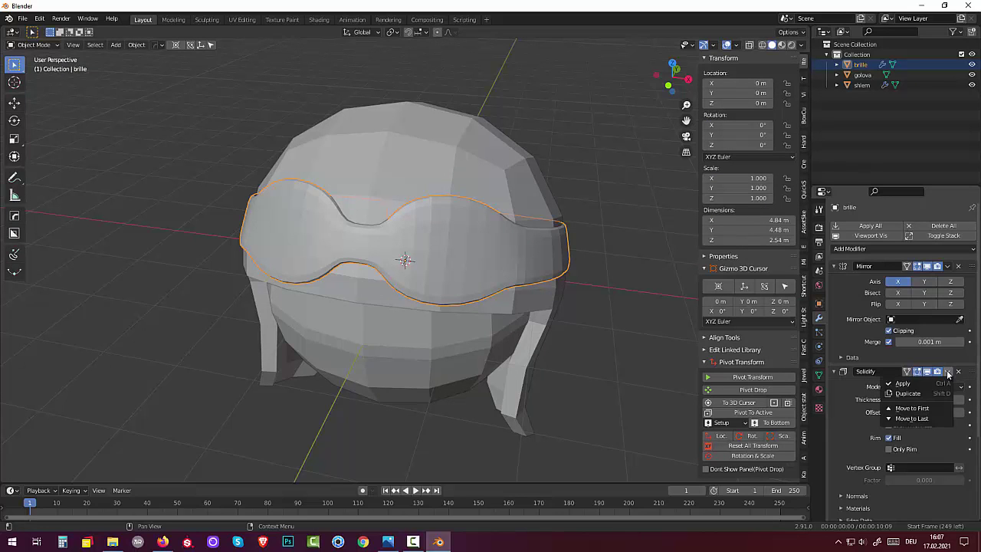
left_click(902, 387)
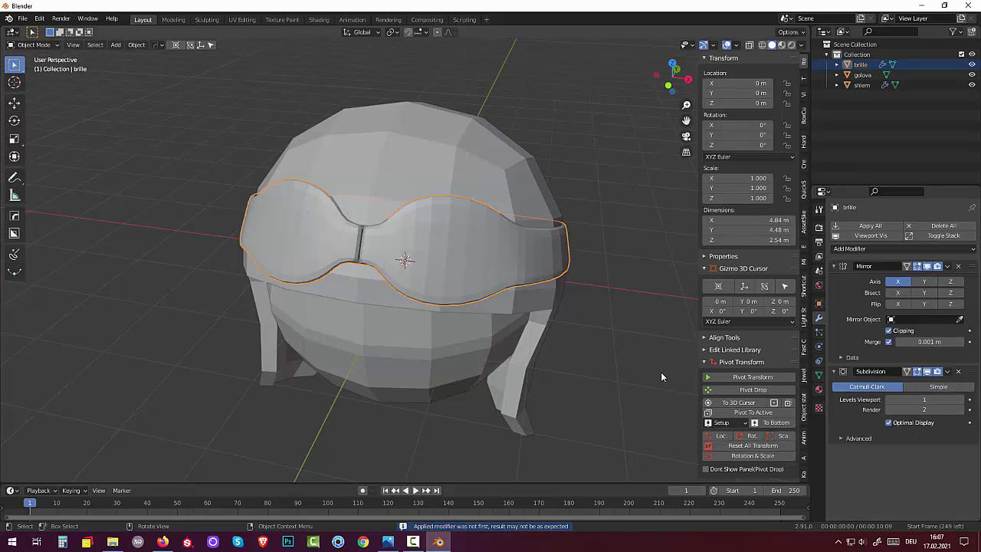
middle_click_drag(660, 372, 676, 375)
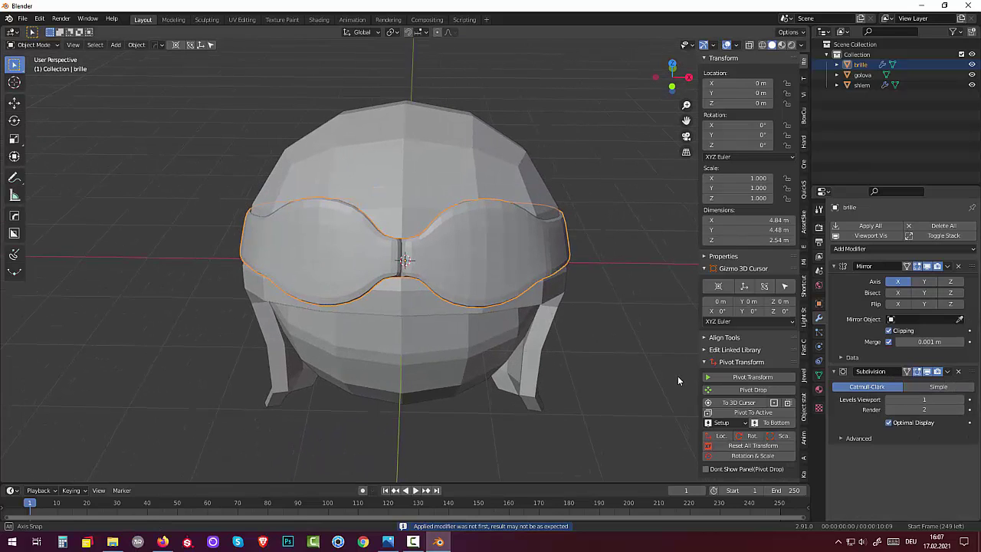
key("ctrl+z")
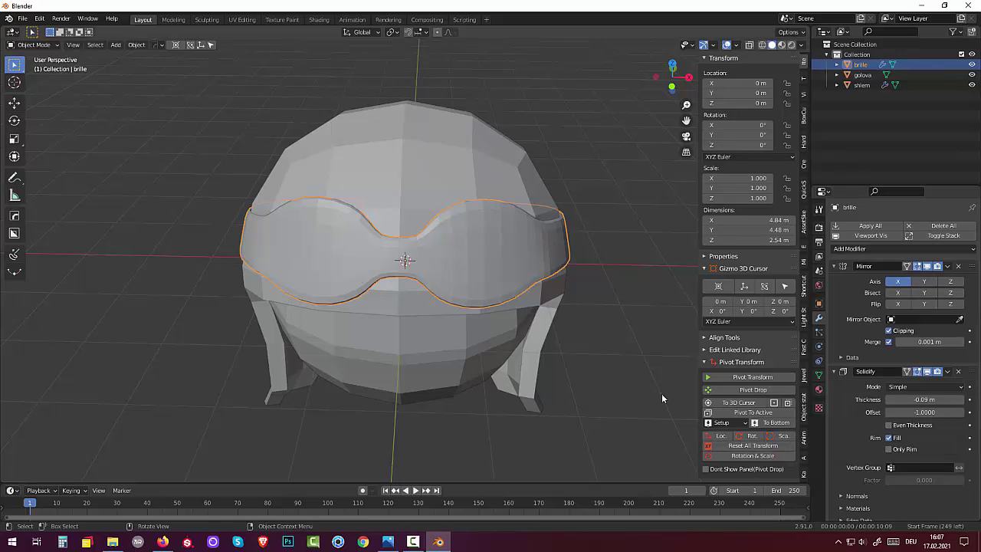
left_click(958, 371)
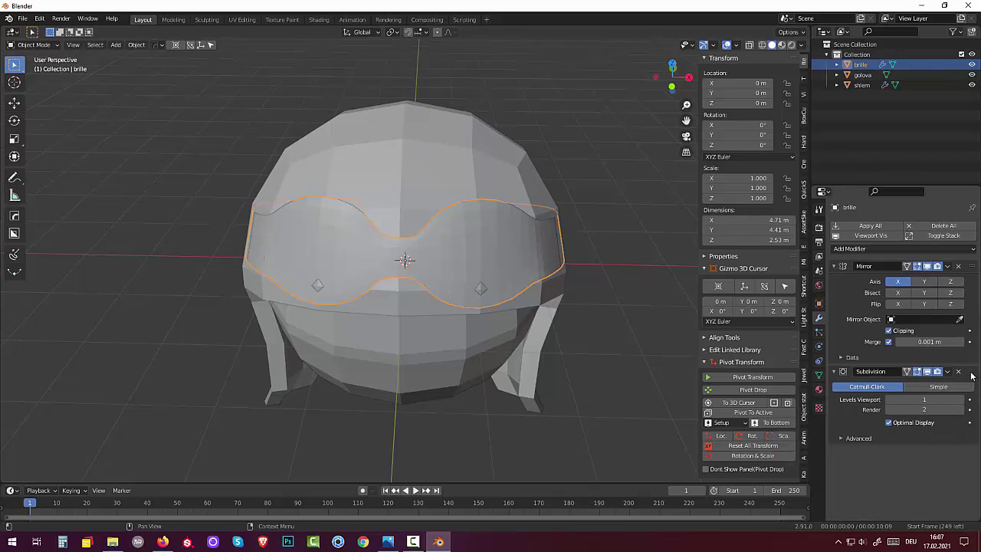
left_click(959, 371)
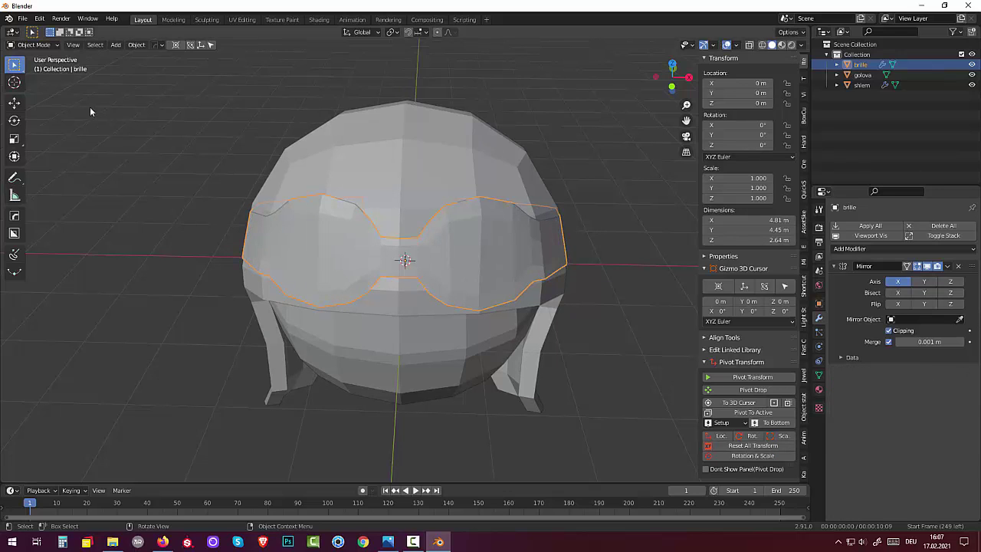
- Put the goggles in Edit Mode with vertex select and box-select the centre seam vertices
left_click(42, 46)
left_click(42, 69)
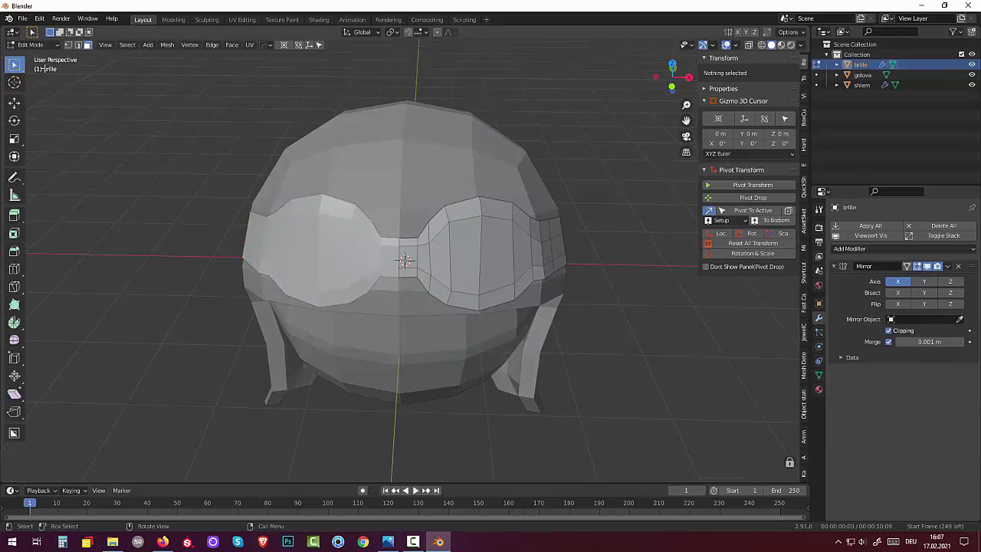
left_click(78, 45)
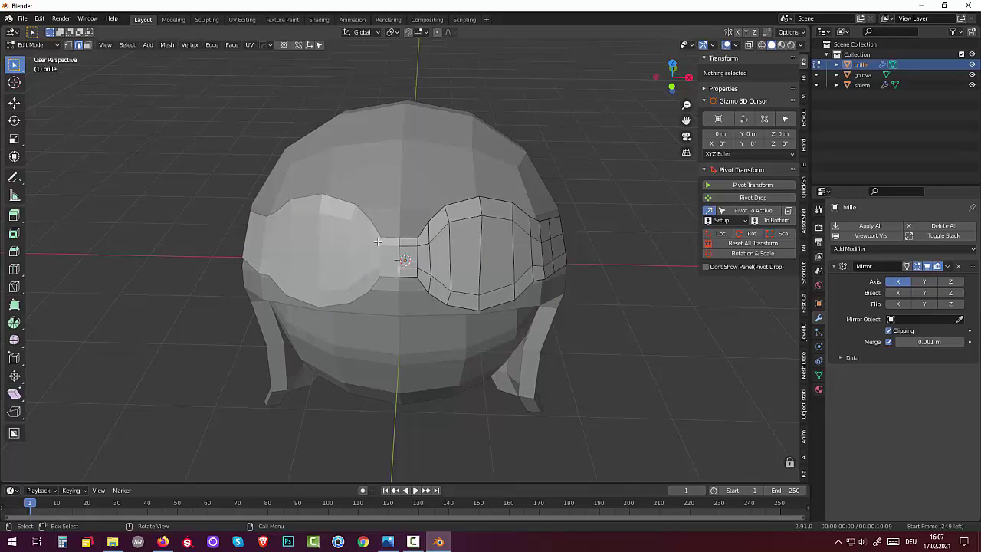
left_click(68, 45)
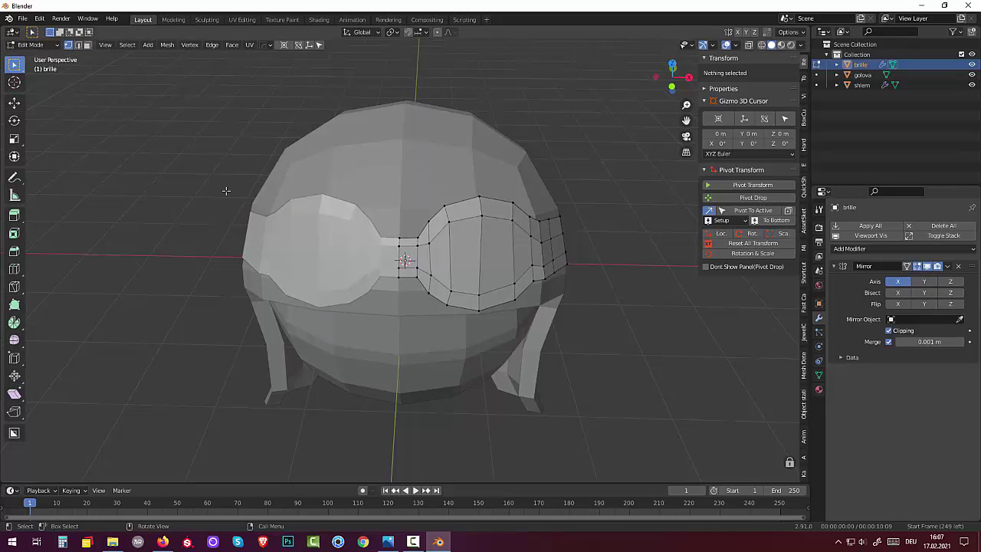
left_click_drag(392, 227, 406, 293)
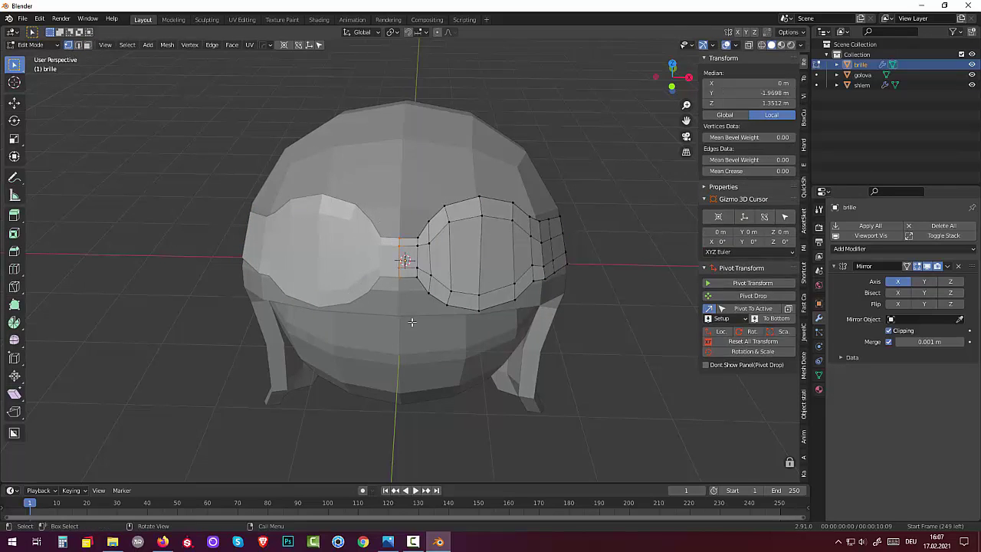
- Raise the Mirror Merge distance to 0.085 m, clear the selection, and list addable modifiers
middle_click_drag(417, 329, 417, 299)
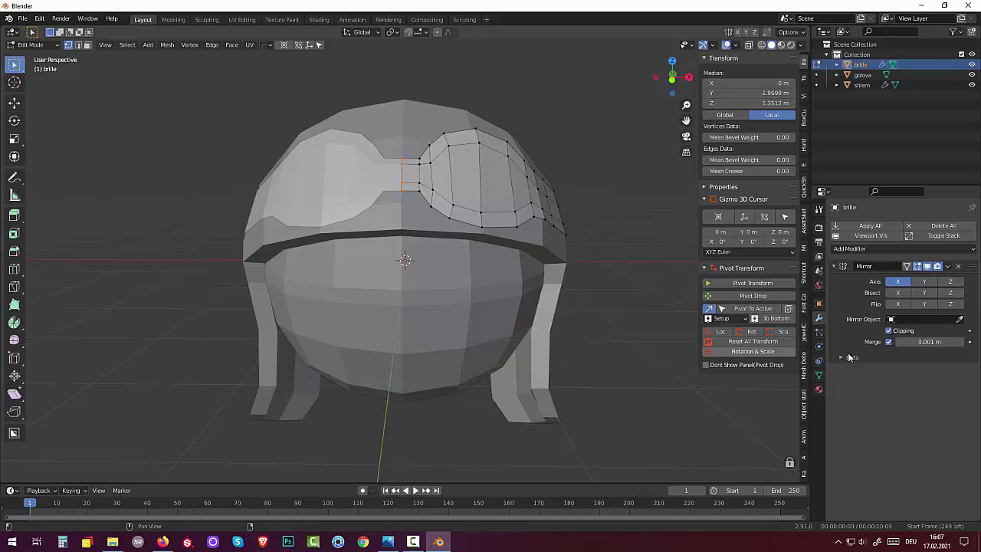
left_click_drag(926, 341, 958, 341)
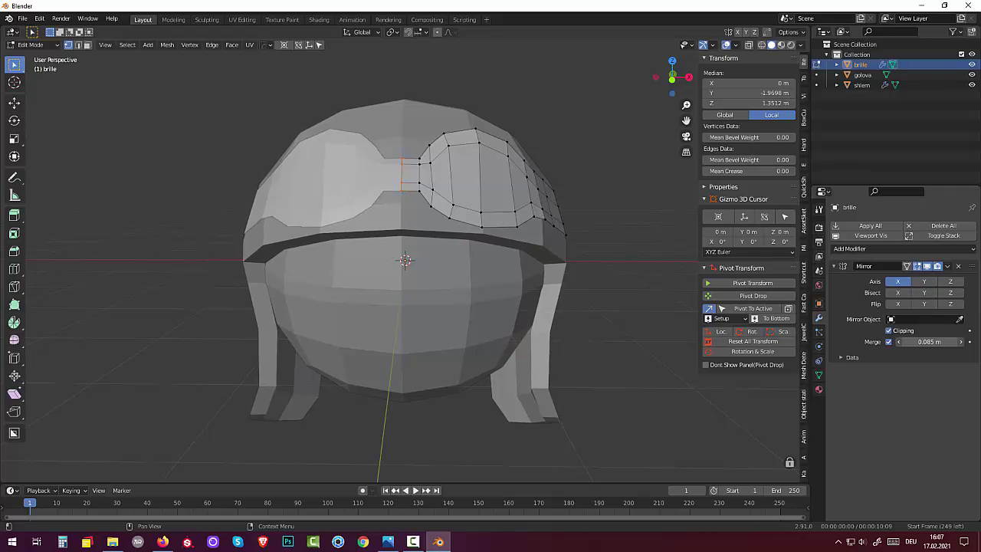
left_click(674, 348)
middle_click_drag(674, 348, 672, 366)
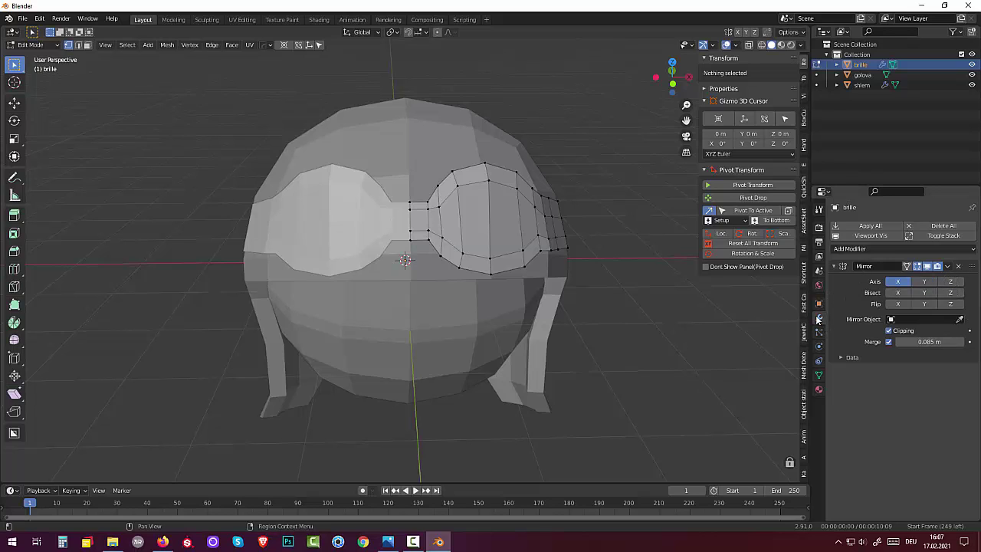
left_click(843, 248)
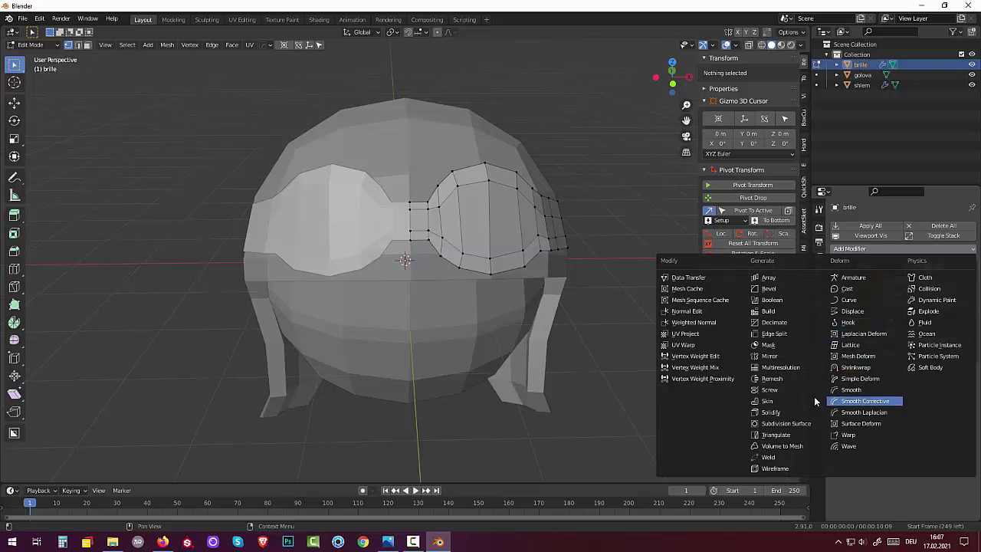
- Add Subdivision Surface and Solidify modifiers to the goggles, with -0.09 m thickness
left_click(779, 424)
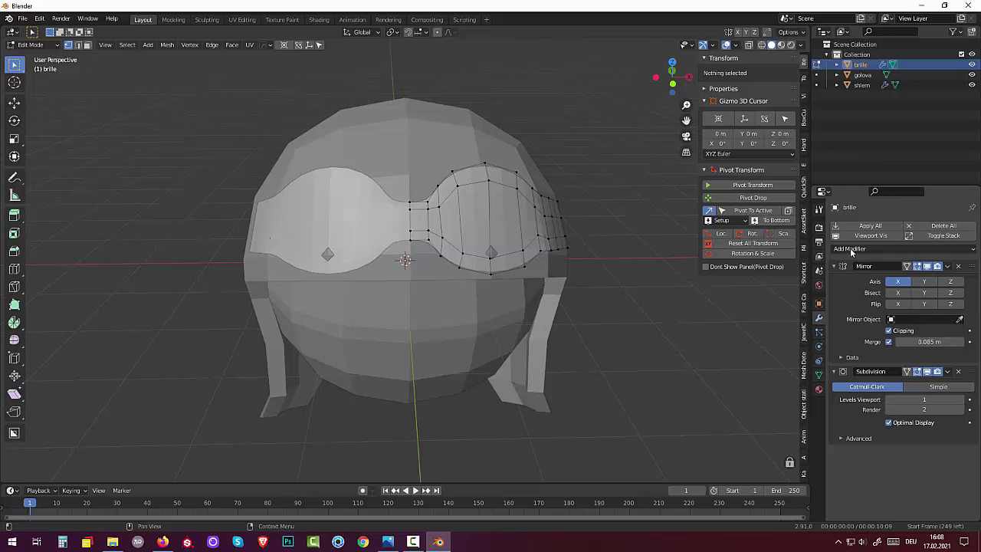
left_click(849, 249)
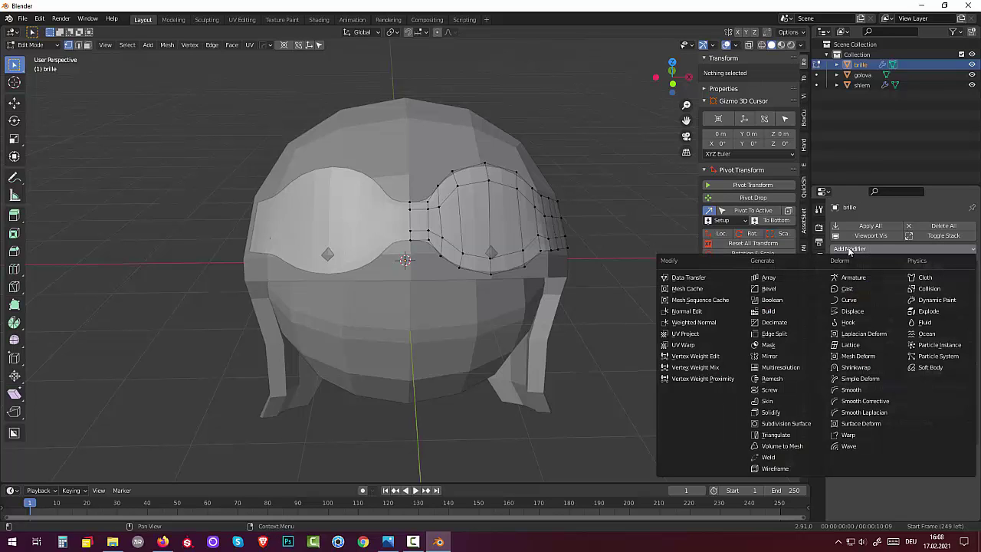
left_click(784, 415)
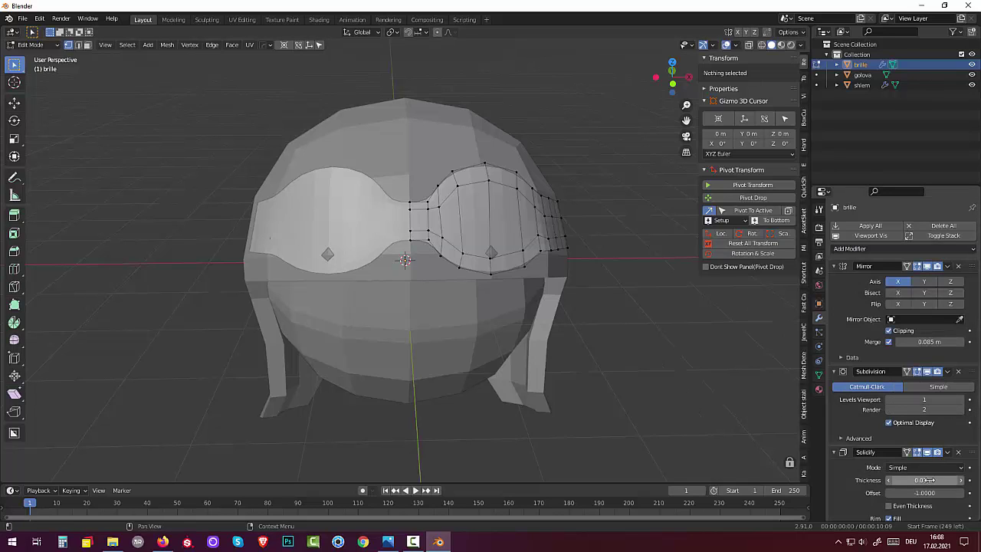
left_click_drag(924, 480, 881, 480)
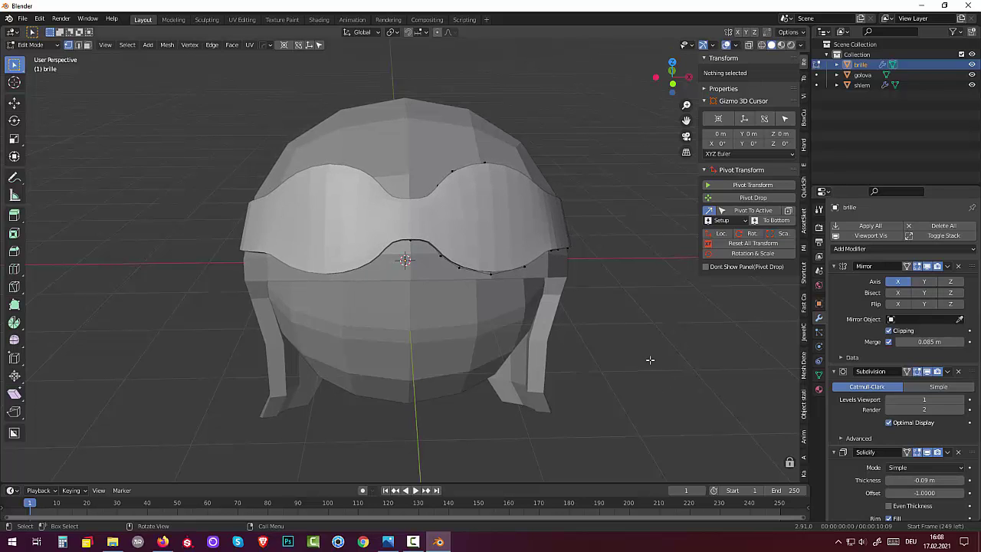
middle_click_drag(648, 361, 633, 302)
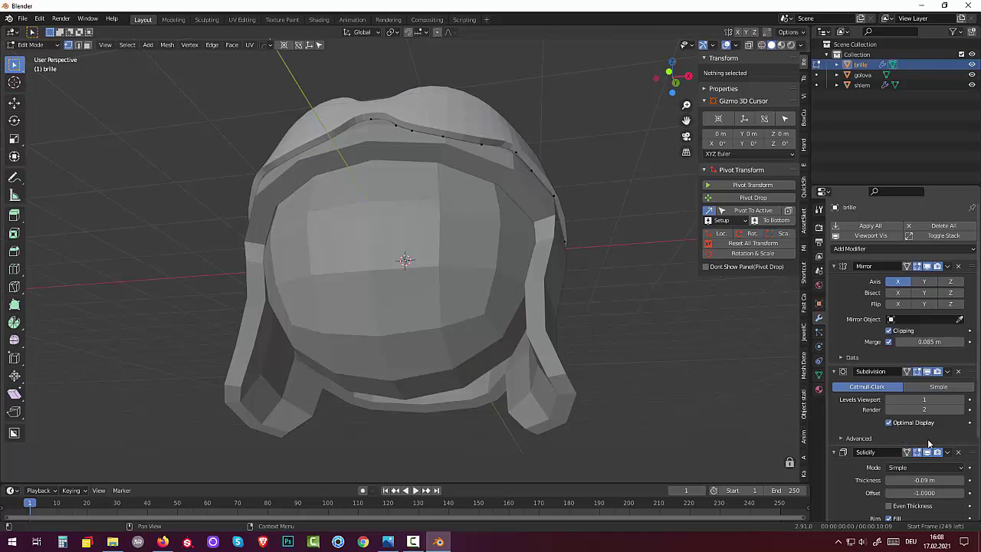
- Try -0.07 m thickness, return it to -0.09 m, and set Subdivision viewport level 2
left_click_drag(923, 480, 939, 480)
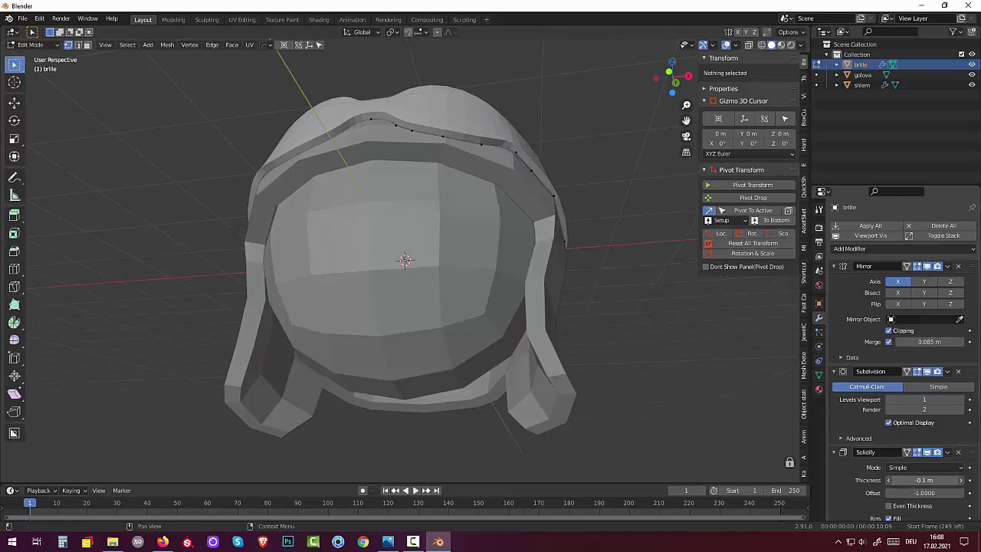
left_click(931, 480)
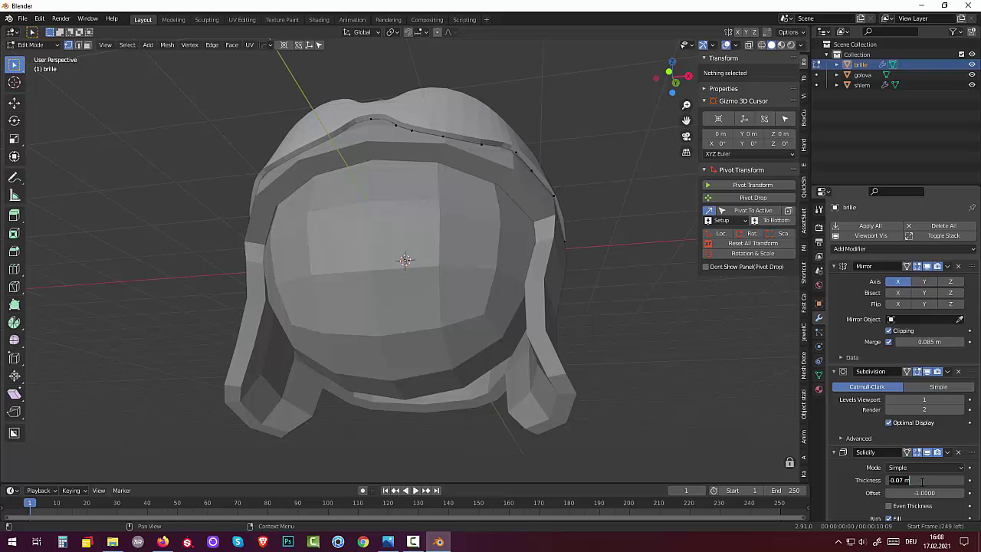
left_click_drag(923, 481, 873, 482)
key("Return")
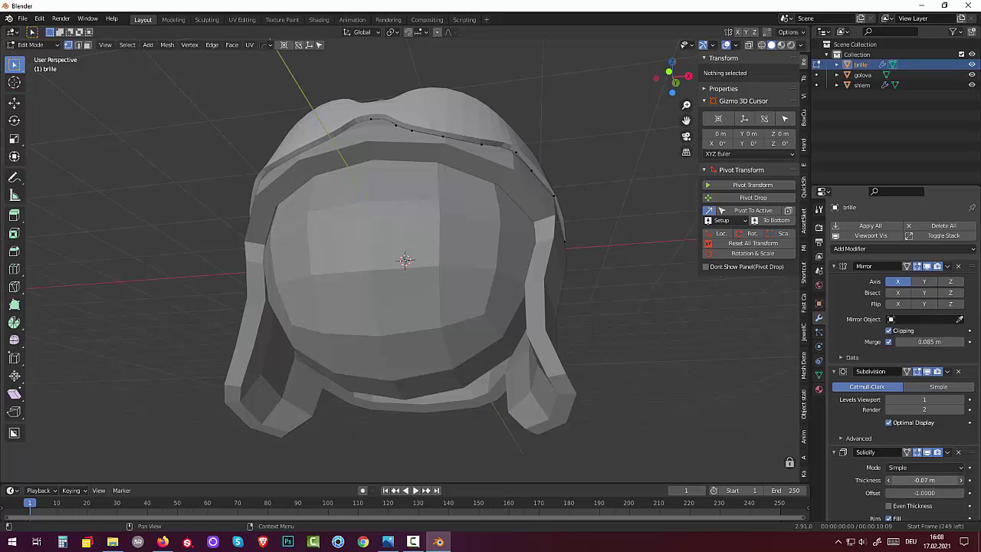
left_click_drag(924, 481, 912, 481)
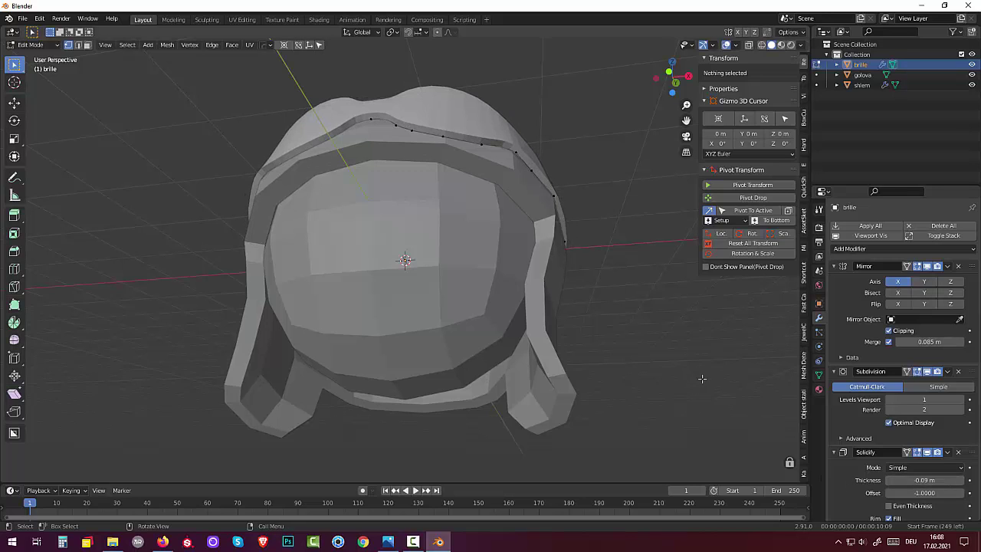
mouse_move(700, 378)
middle_mouse_down()
mouse_move(712, 427)
mouse_move(713, 383)
middle_mouse_up()
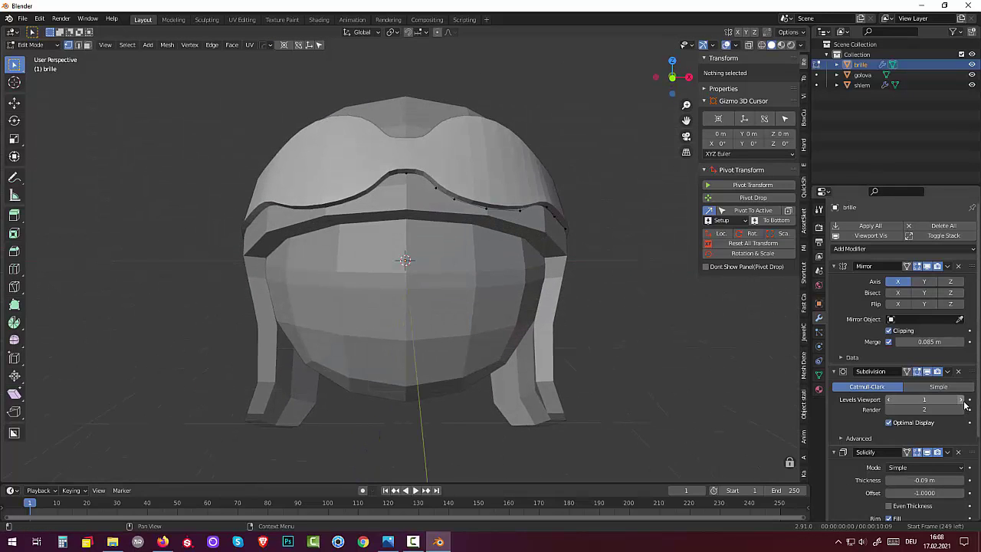
left_click(961, 399)
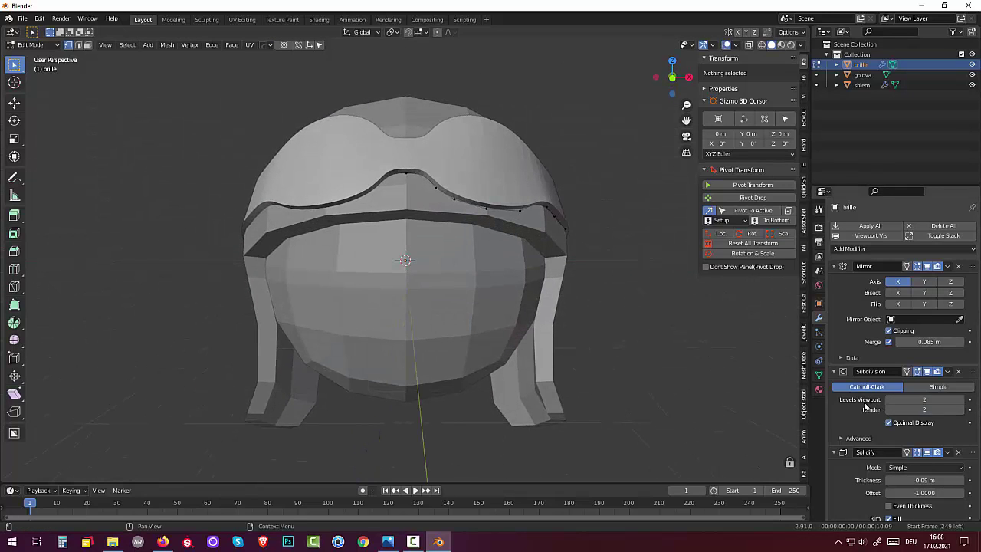
- Remove the goggles' Subdivision modifier and, in Object Mode, apply the Solidify modifier
left_click(958, 372)
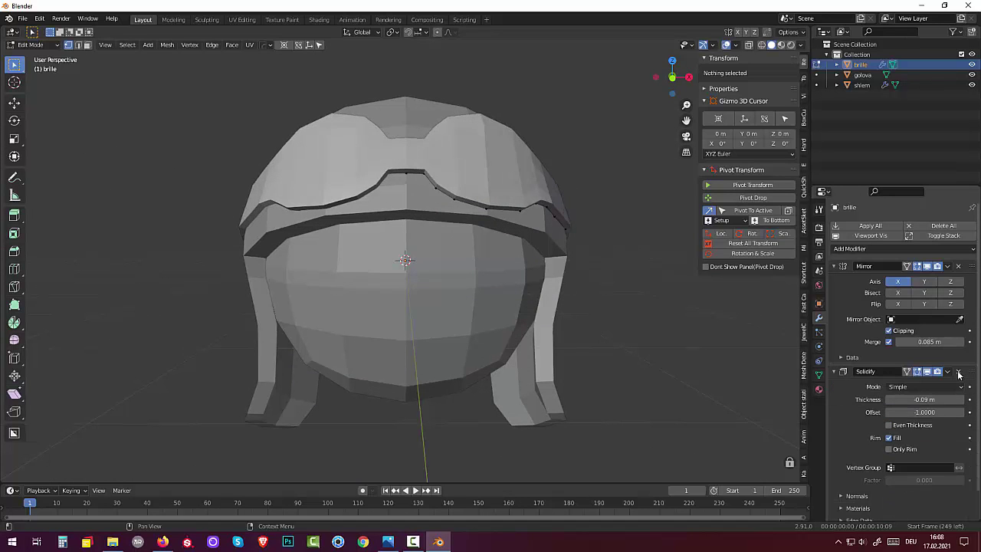
middle_click_drag(609, 328, 588, 334)
key("KP_8")
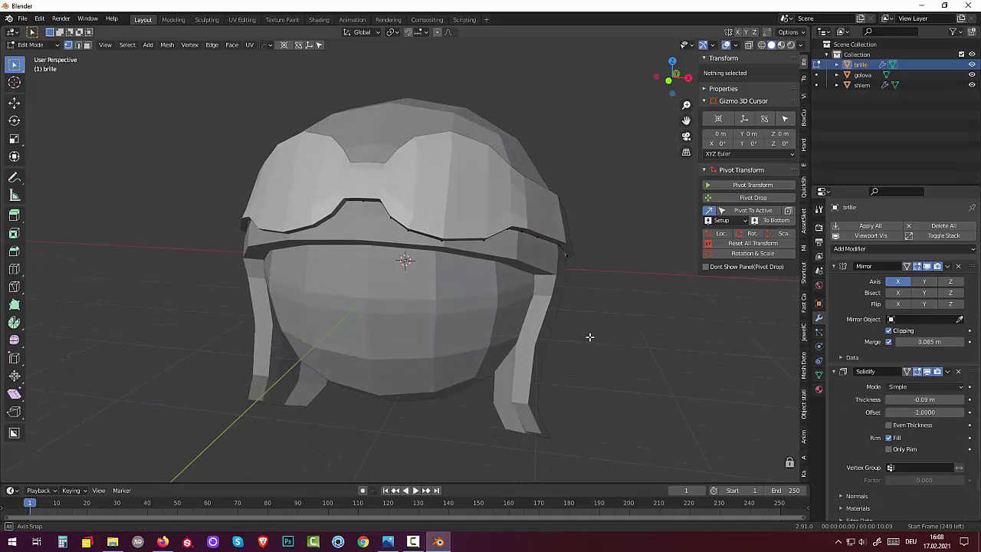
key("KP_8")
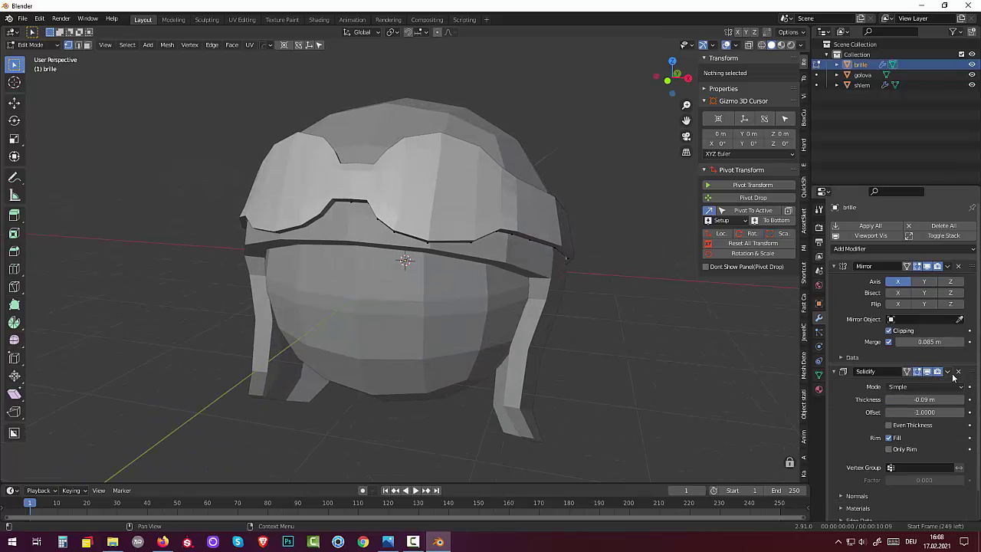
left_click(949, 372)
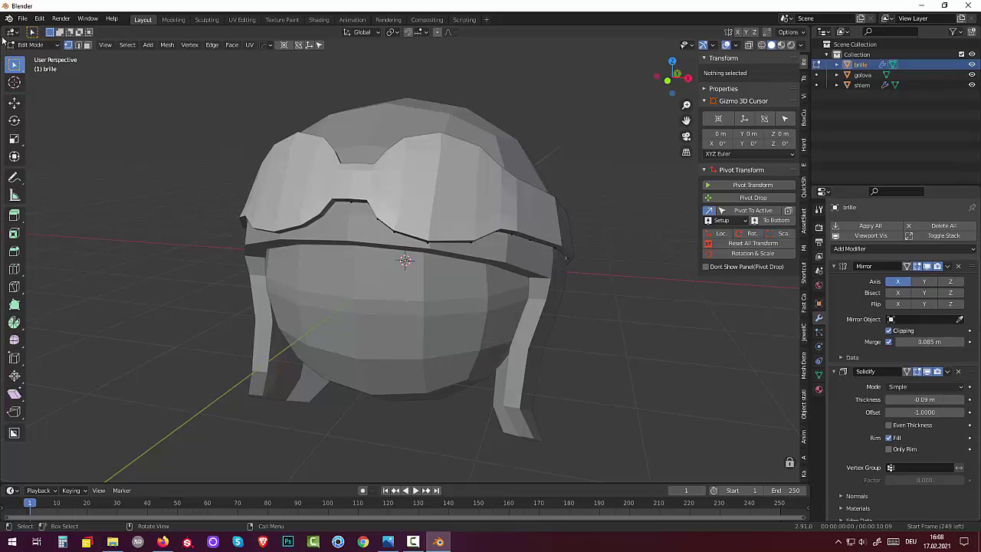
left_click(29, 44)
left_click(31, 57)
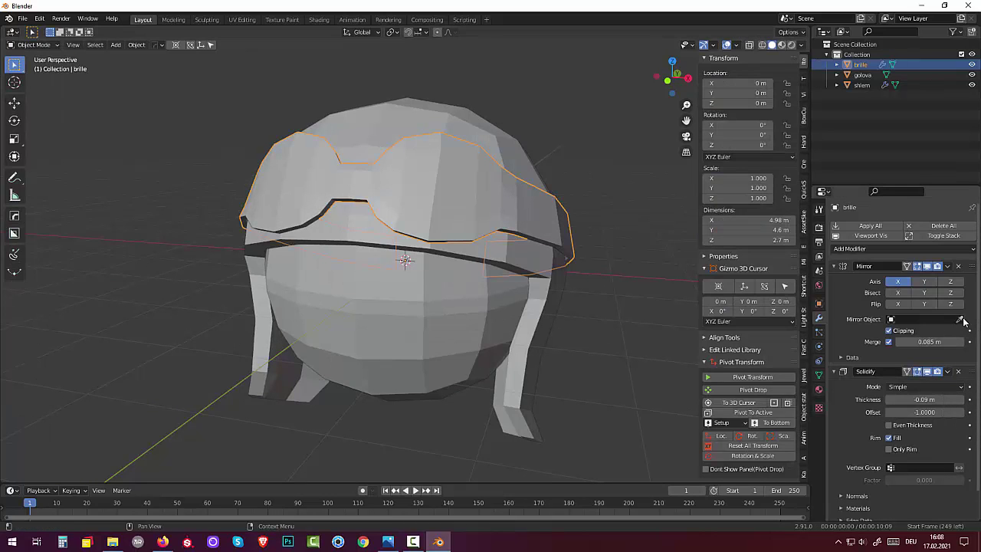
left_click(948, 372)
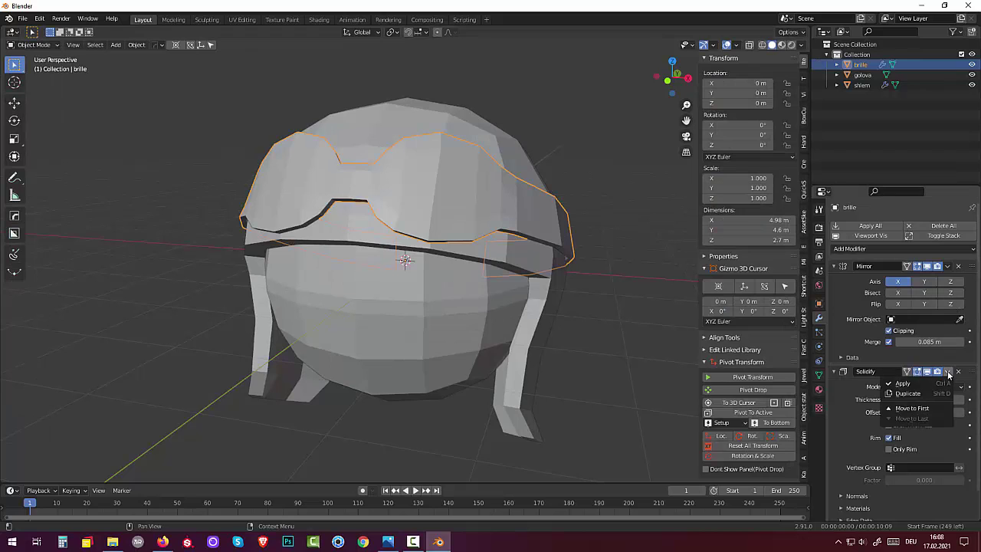
left_click(903, 385)
mouse_move(606, 330)
middle_mouse_down()
mouse_move(641, 353)
mouse_move(629, 365)
middle_mouse_up()
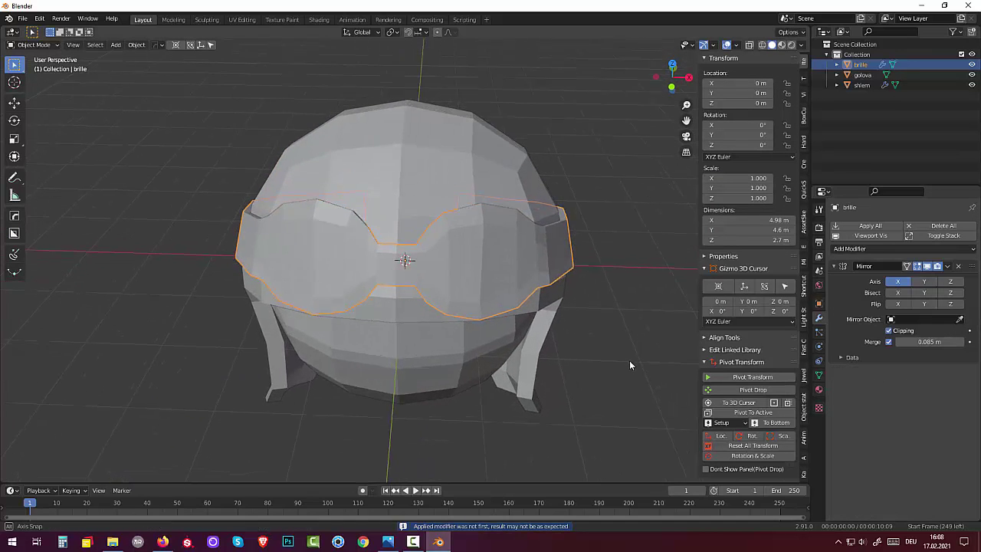
- Open the helmet shlem in Edit Mode, then select the goggles brille in the Outliner
left_click(463, 273)
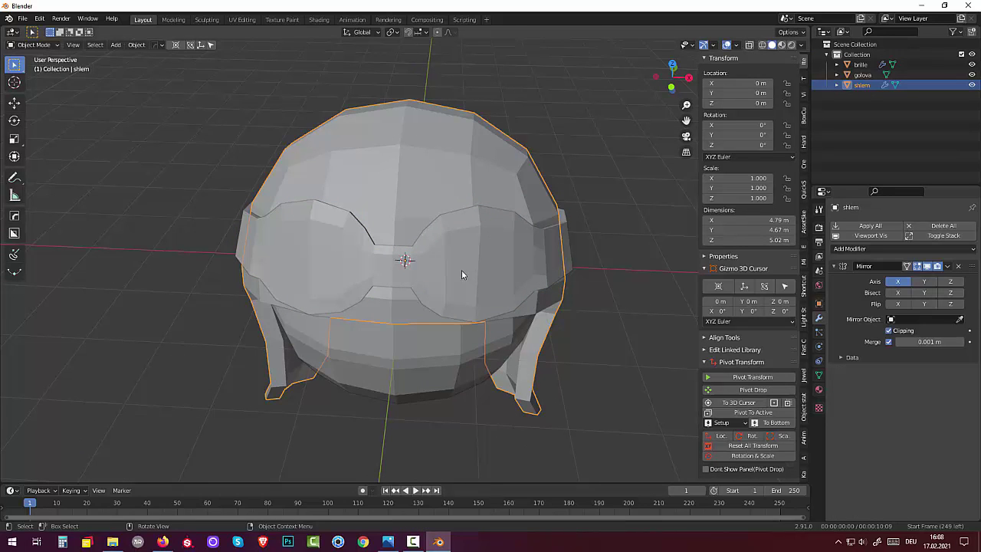
mouse_move(477, 329)
middle_mouse_down()
mouse_move(470, 280)
mouse_move(437, 297)
middle_mouse_up()
left_click(34, 45)
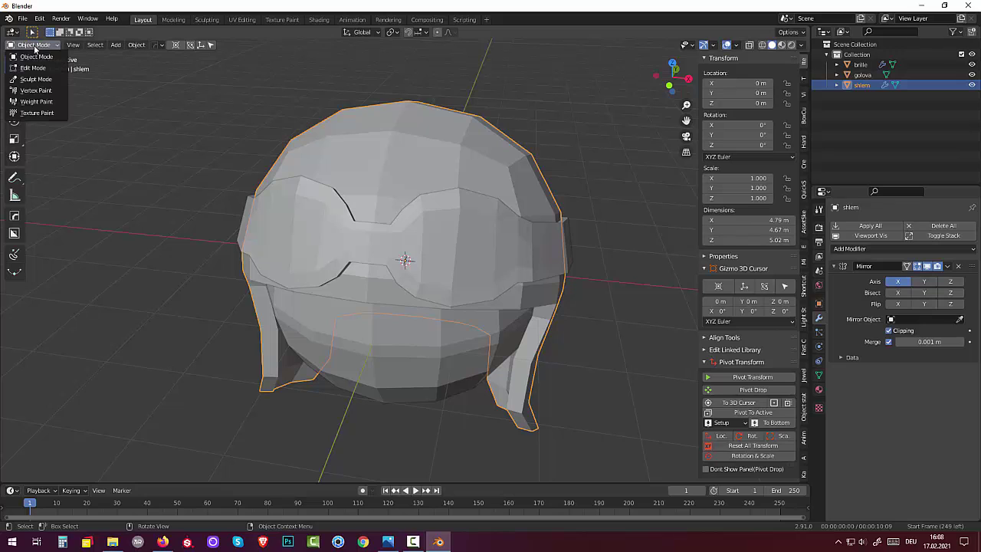
left_click(34, 70)
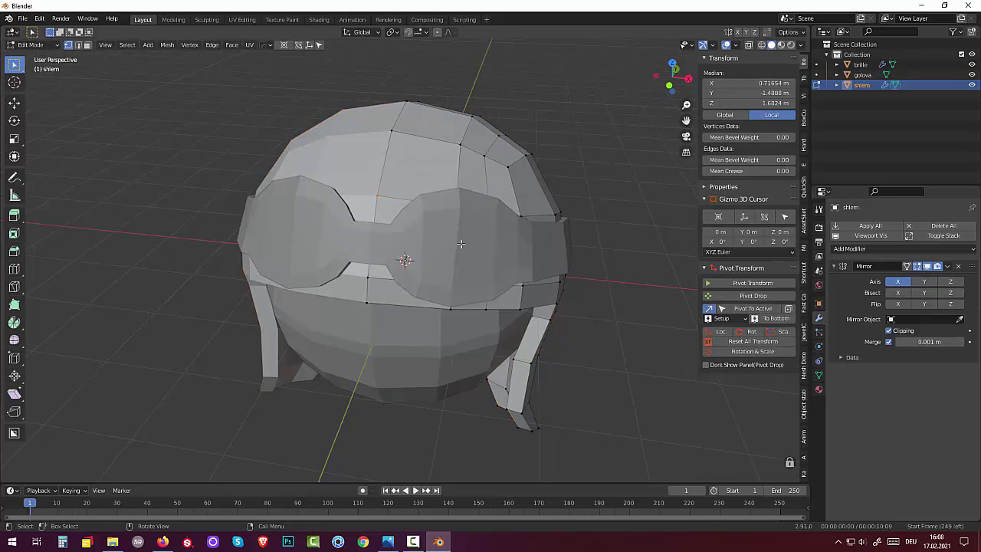
left_click(874, 67)
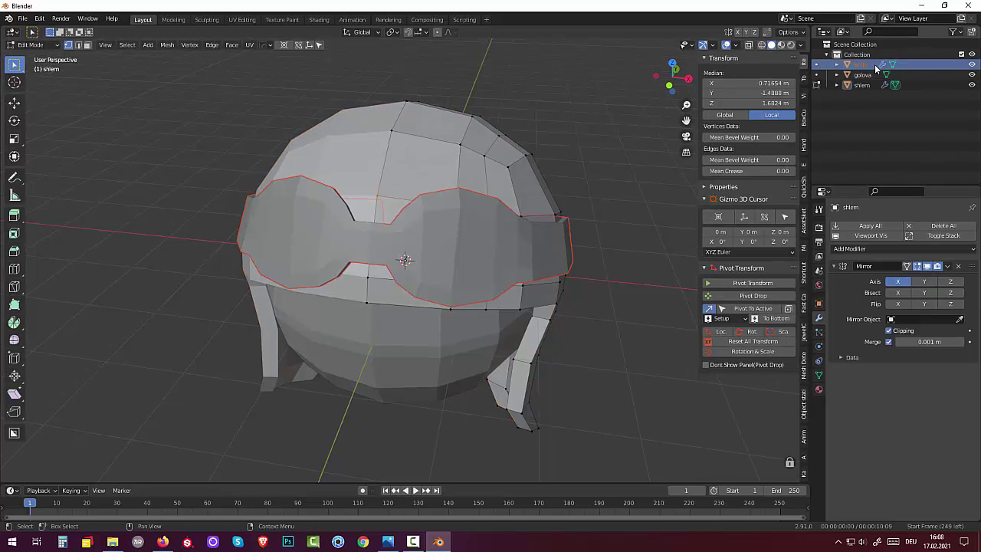
- Return to Object Mode and put the goggles brille into Edit Mode
left_click(34, 44)
left_click(32, 57)
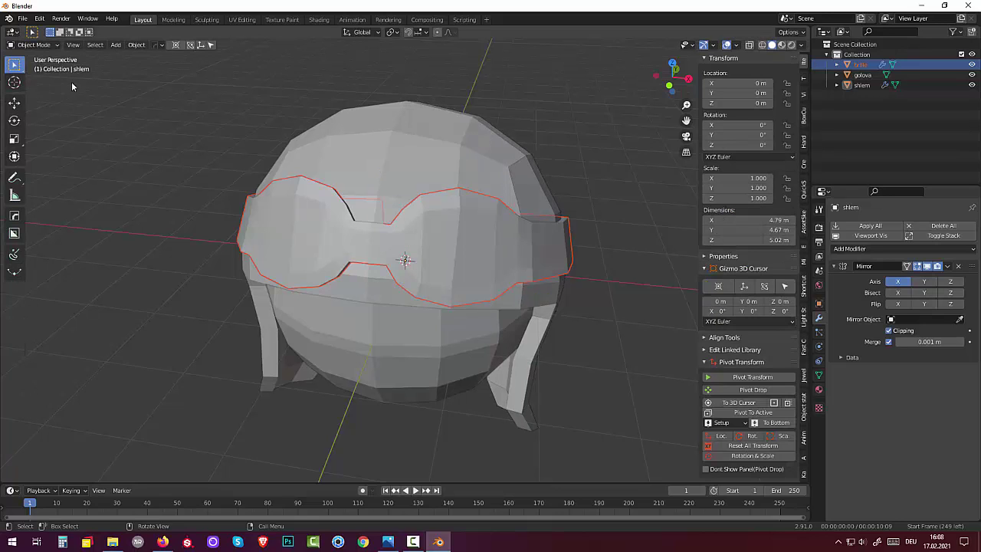
left_click(409, 259)
left_click(29, 44)
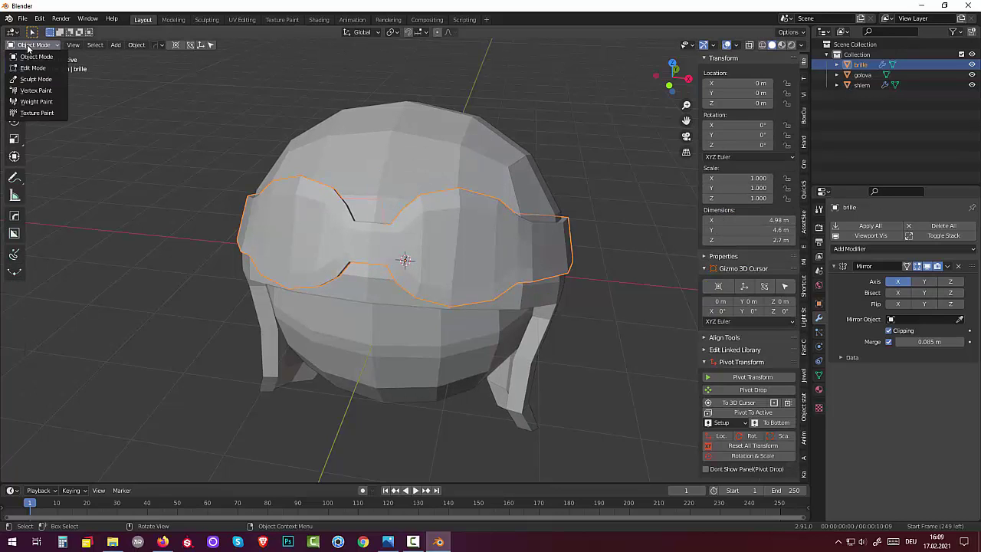
left_click(32, 67)
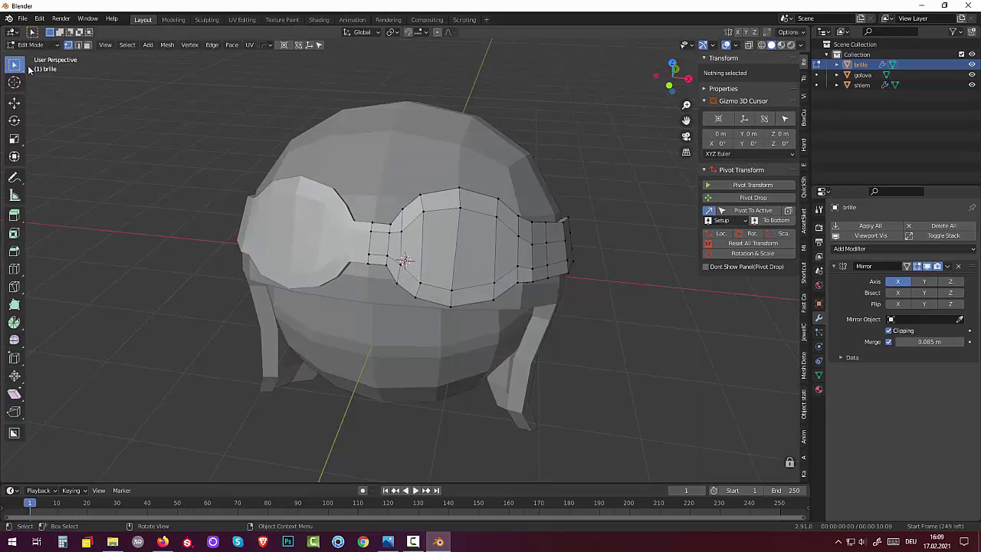
- In face select, select the middle, left and right lens faces plus the narrow side face
left_click(414, 247)
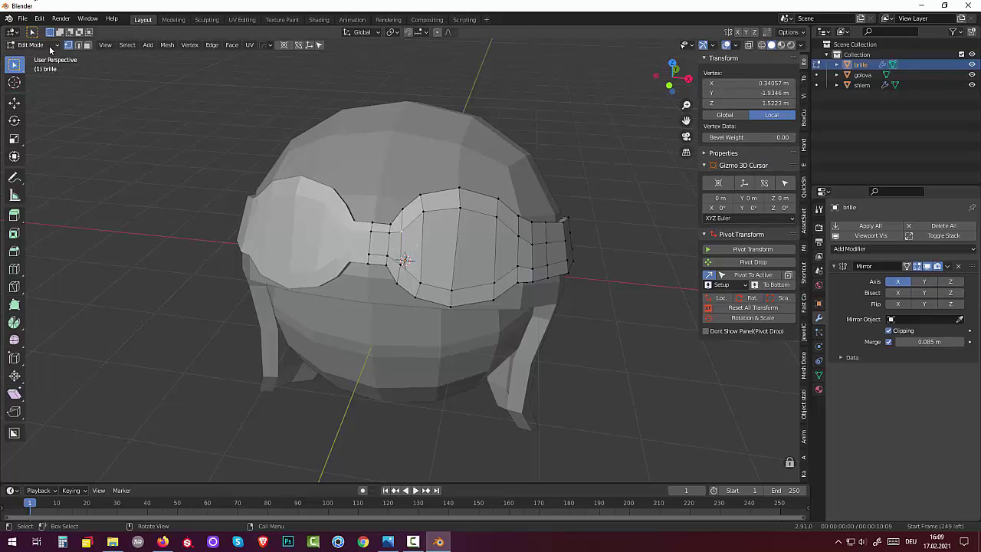
left_click(87, 44)
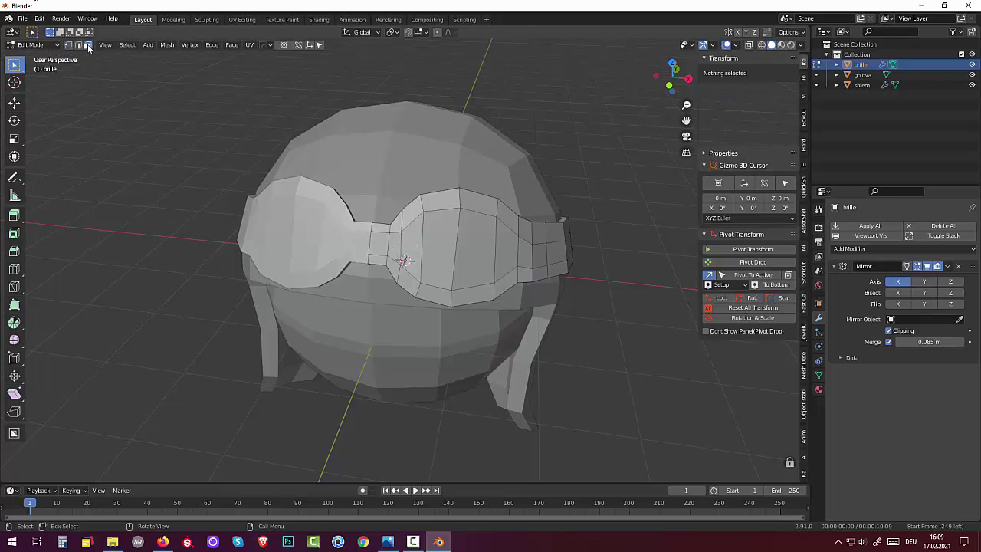
left_click(435, 235)
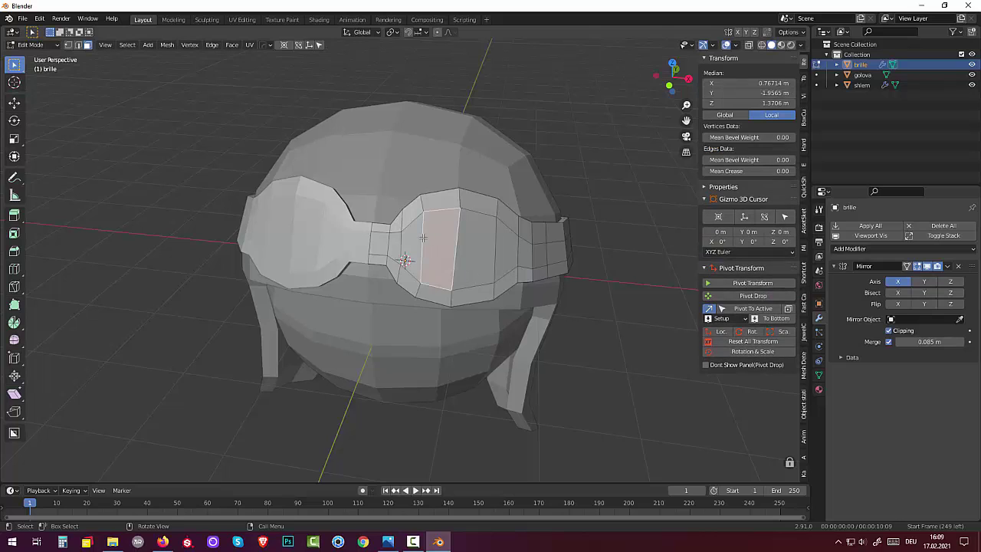
left_click(414, 237, "shift")
left_click(479, 251, "shift")
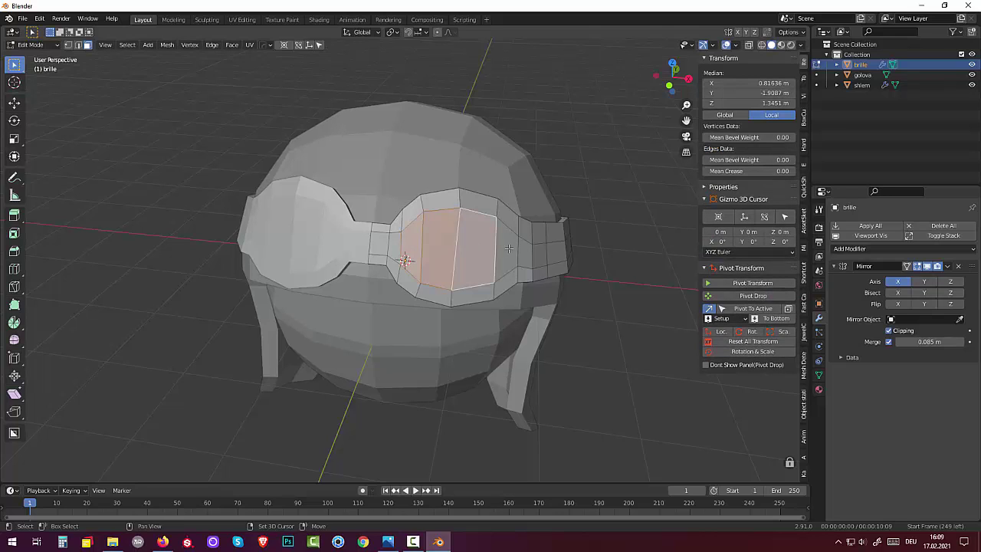
left_click(508, 252, "shift")
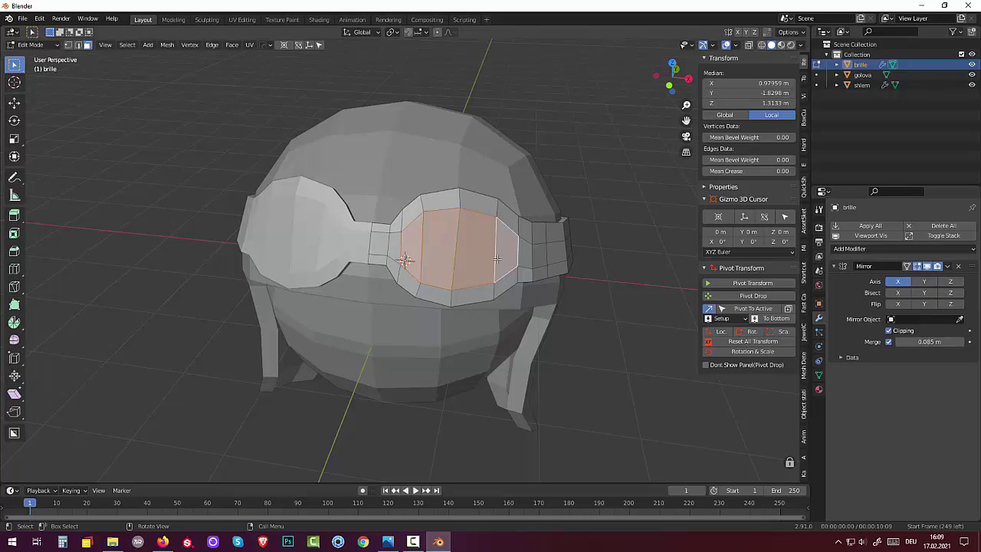
mouse_move(587, 223)
middle_mouse_down()
mouse_move(636, 210)
mouse_move(624, 214)
middle_mouse_up()
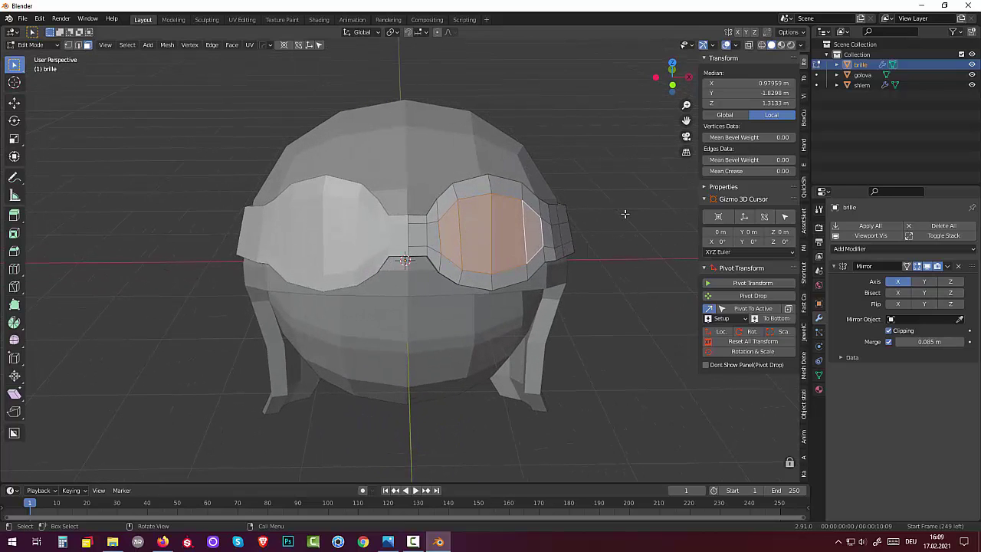
- Duplicate the lens faces in place and separate the selection into a new object
key("shift")
key("shift+d")
right_click(624, 301)
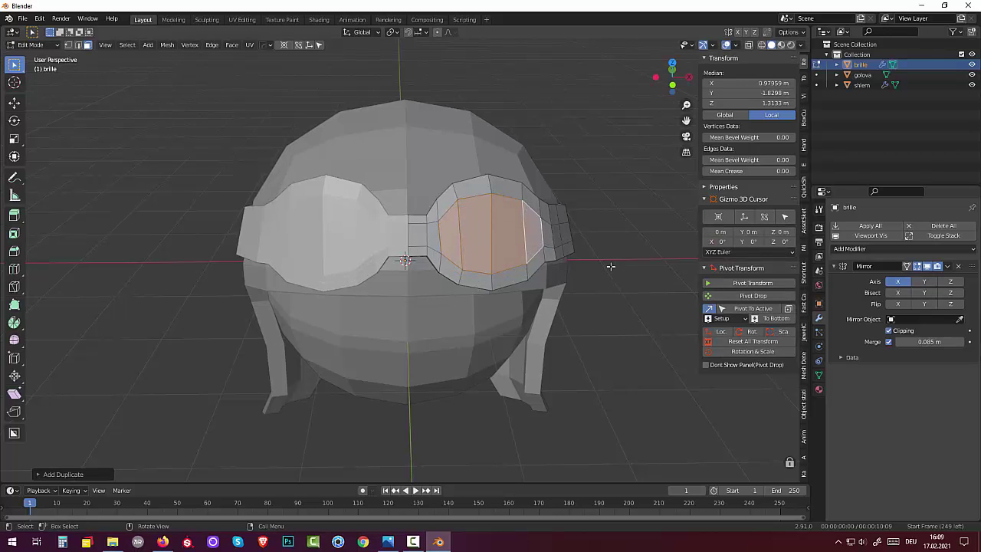
key("p")
left_click(609, 266)
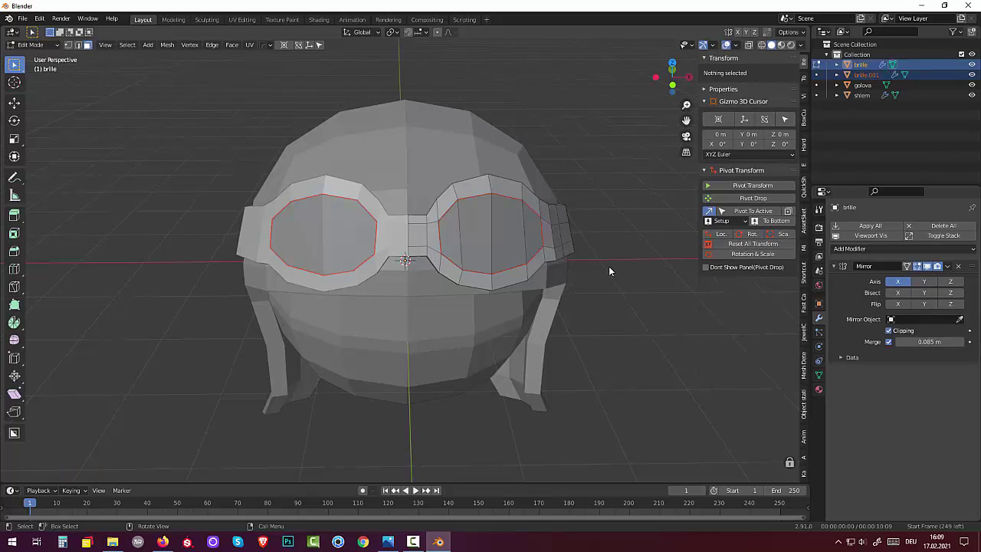
- Rename brille.001 to 'glass' in the Outliner
double_click(866, 75)
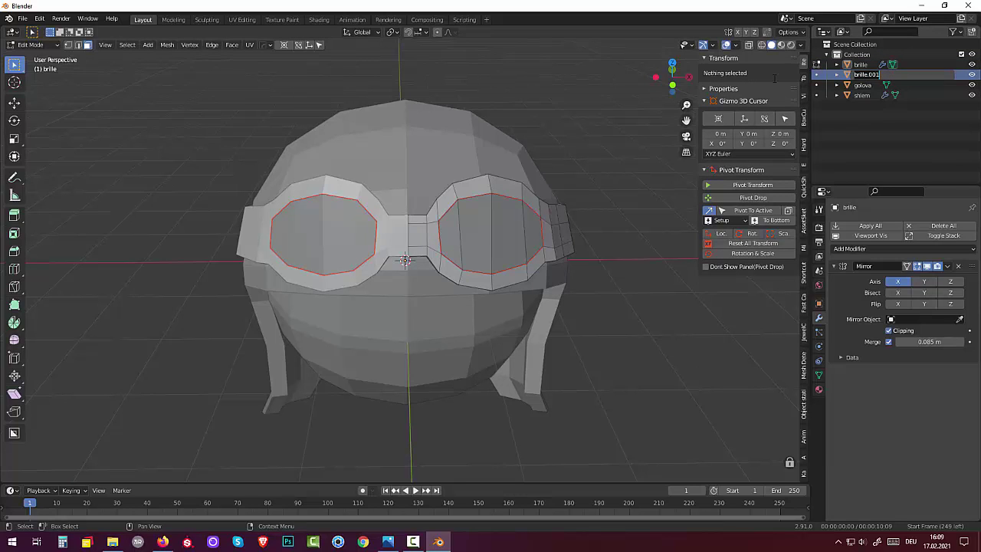
type("d")
key("Return")
- Select the lens faces, scale them up to about 1.105, and return to Object Mode
middle_click_drag(648, 296, 619, 297)
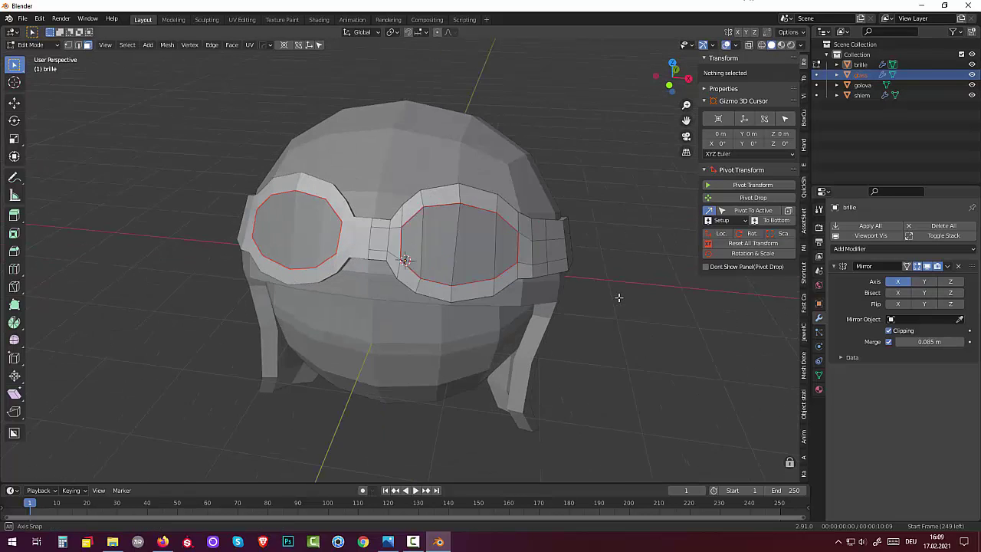
left_click(485, 248)
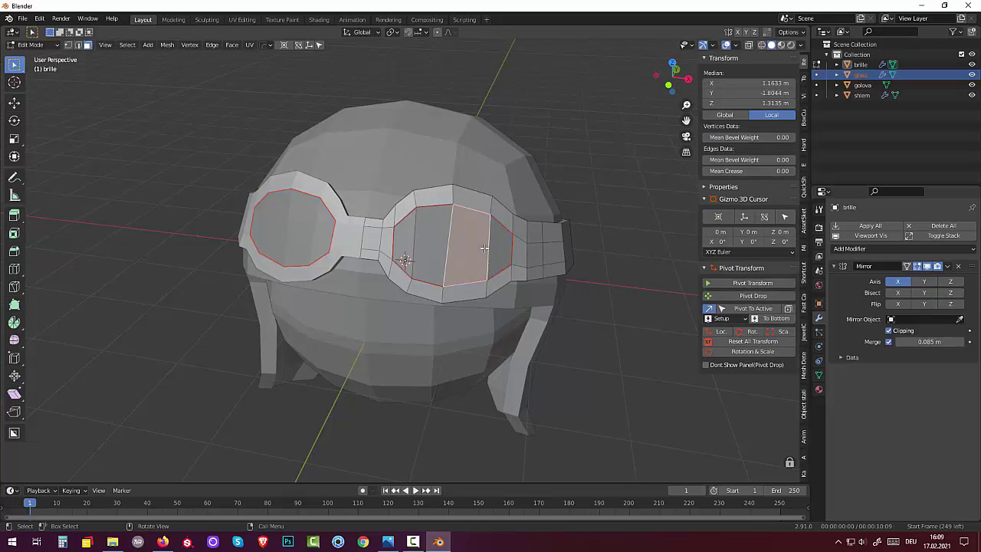
left_click(34, 45)
left_click(434, 247)
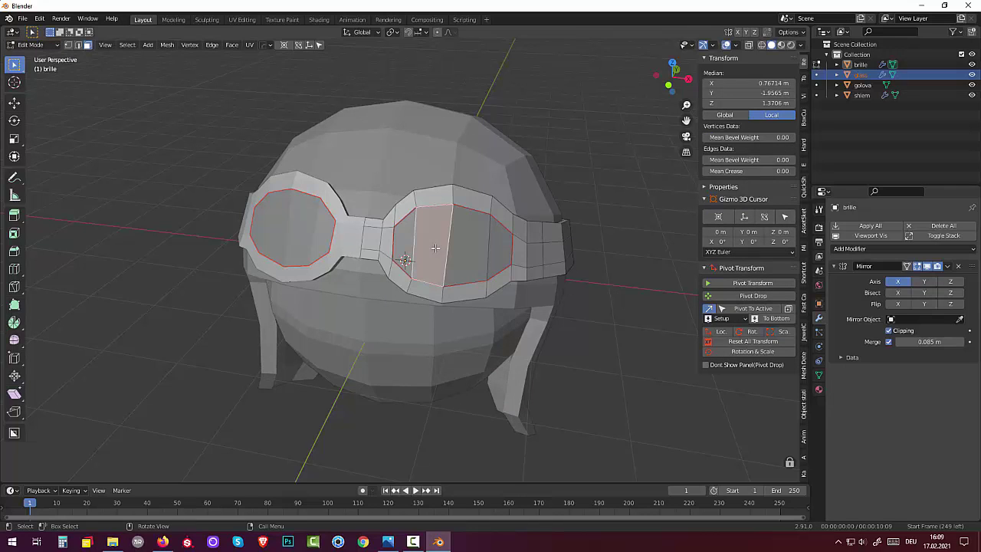
left_click(404, 244, "shift")
left_click(471, 240, "shift")
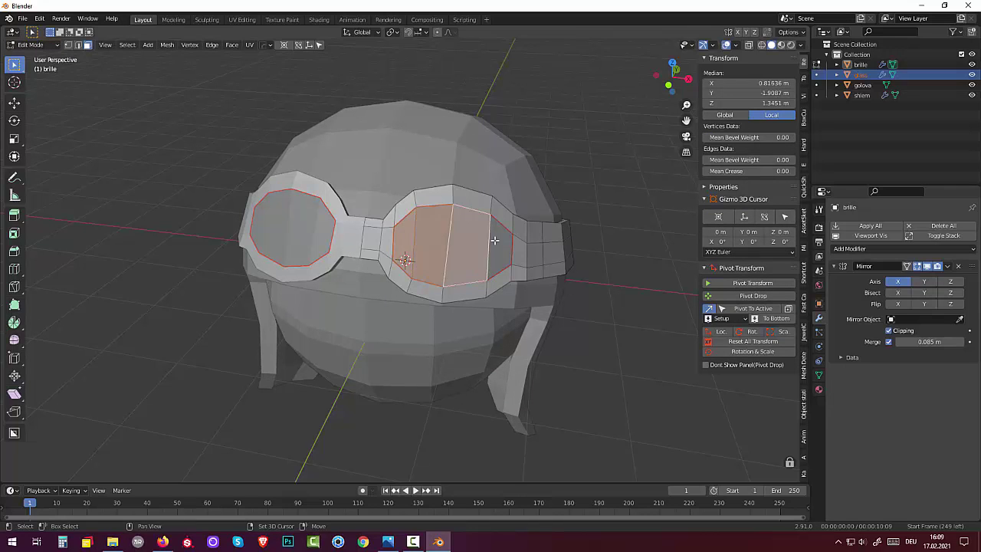
left_click(495, 240, "shift")
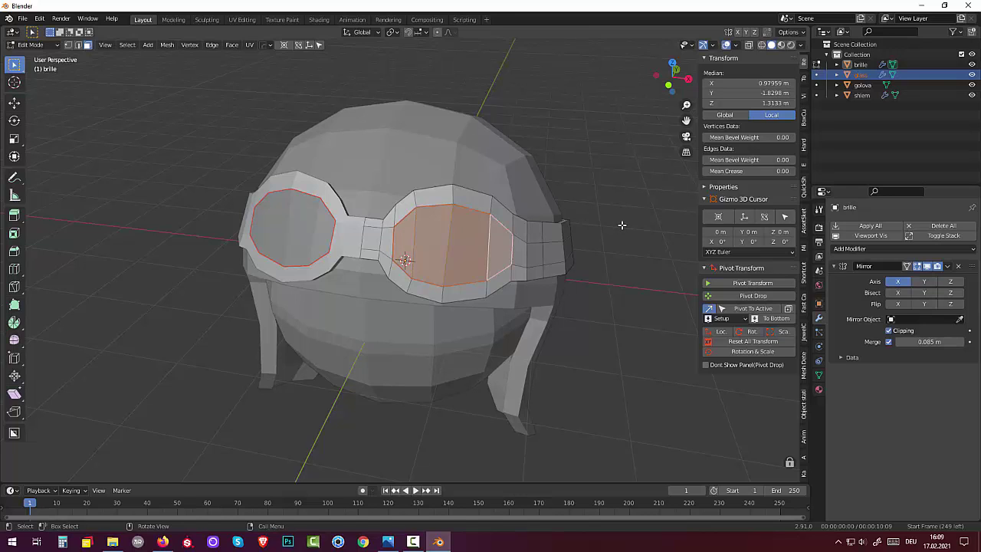
key("e")
key("s")
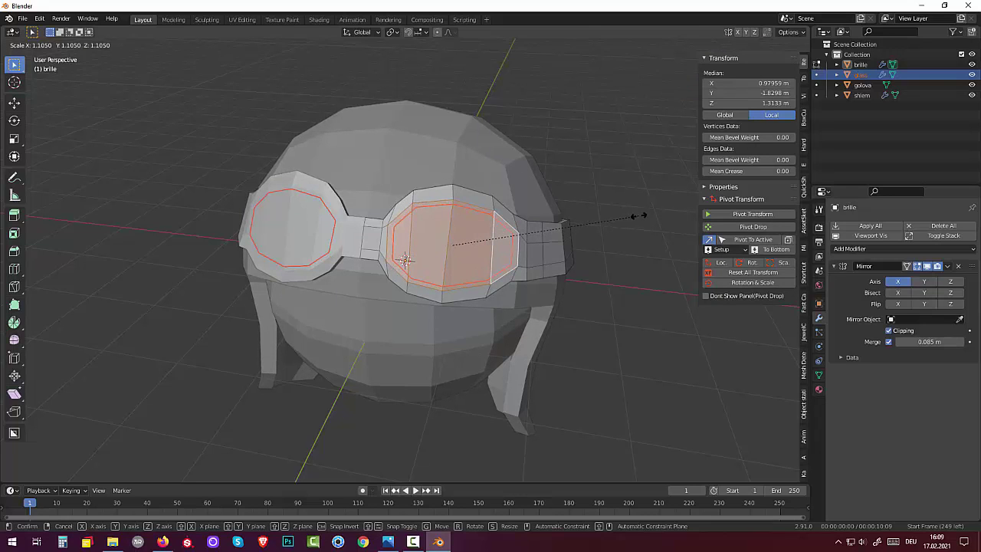
left_click(638, 216)
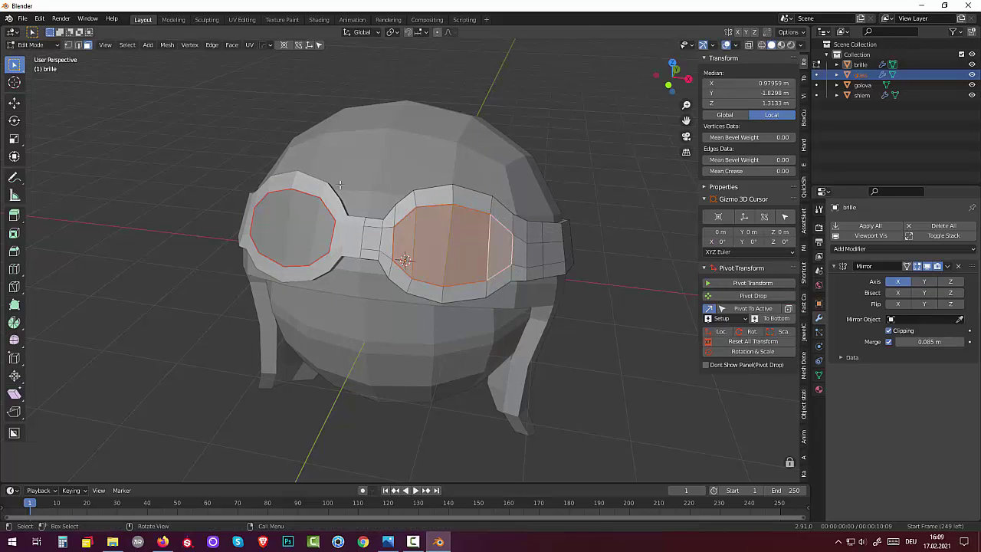
left_click(38, 43)
left_click(35, 56)
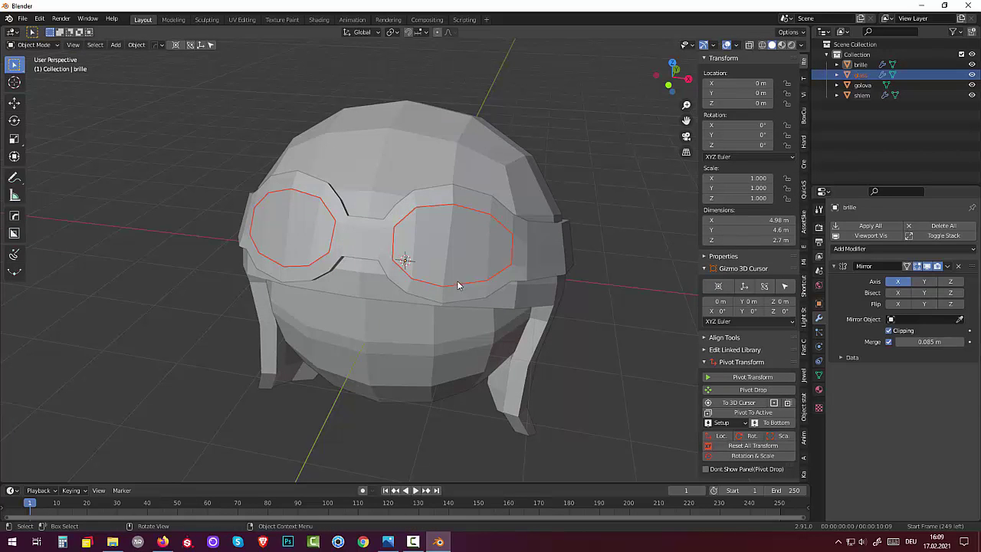
- Select the glass object, scale it to 1.063, then clear the scale with Alt+S
left_click(459, 257)
left_click(476, 258)
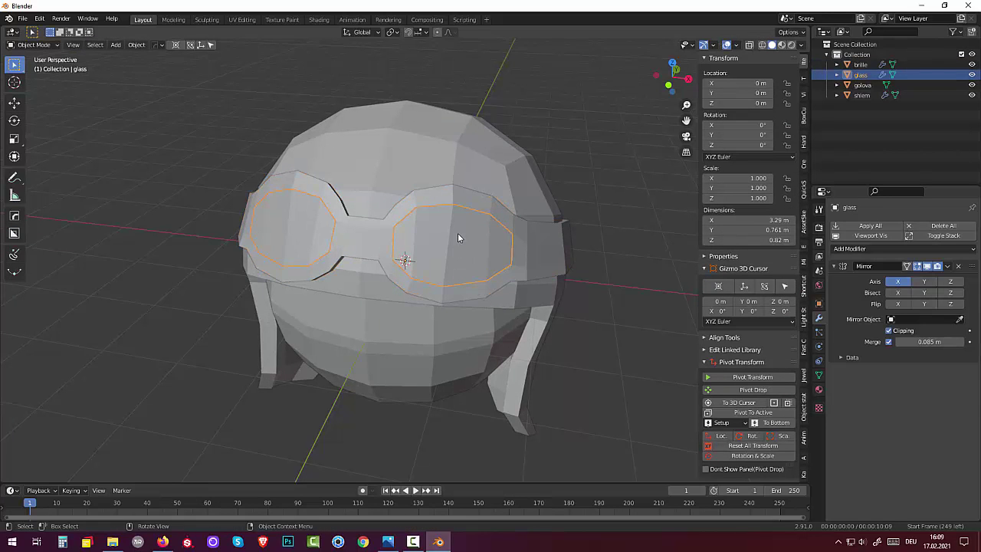
key("s")
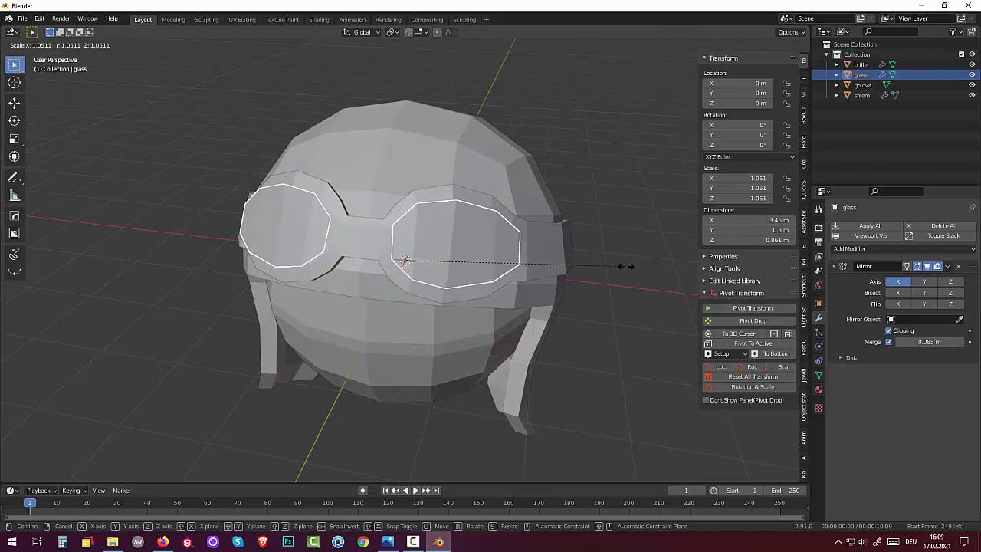
left_click(624, 266)
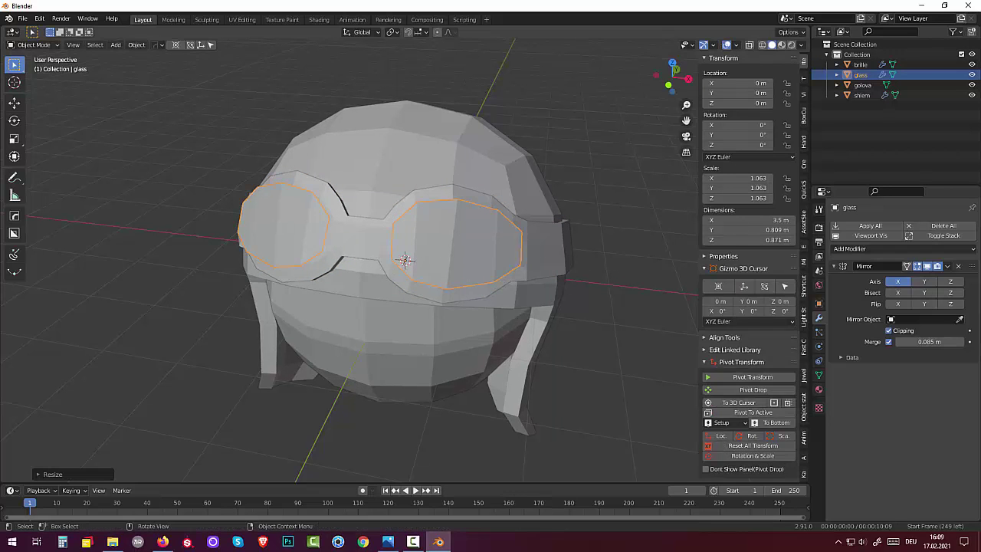
mouse_move(624, 267)
middle_mouse_down()
mouse_move(539, 332)
mouse_move(457, 319)
mouse_move(423, 288)
mouse_move(444, 306)
mouse_move(610, 218)
mouse_move(605, 230)
middle_mouse_up()
key("alt+s")
- Try a Z-axis scale on the glass, cancel it, and delete its Mirror modifier
key("s")
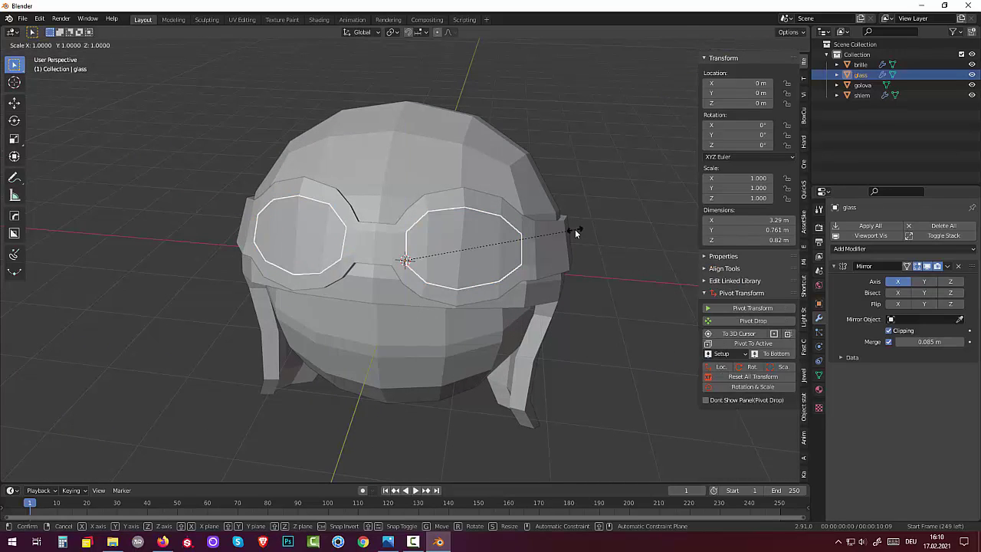
key("z")
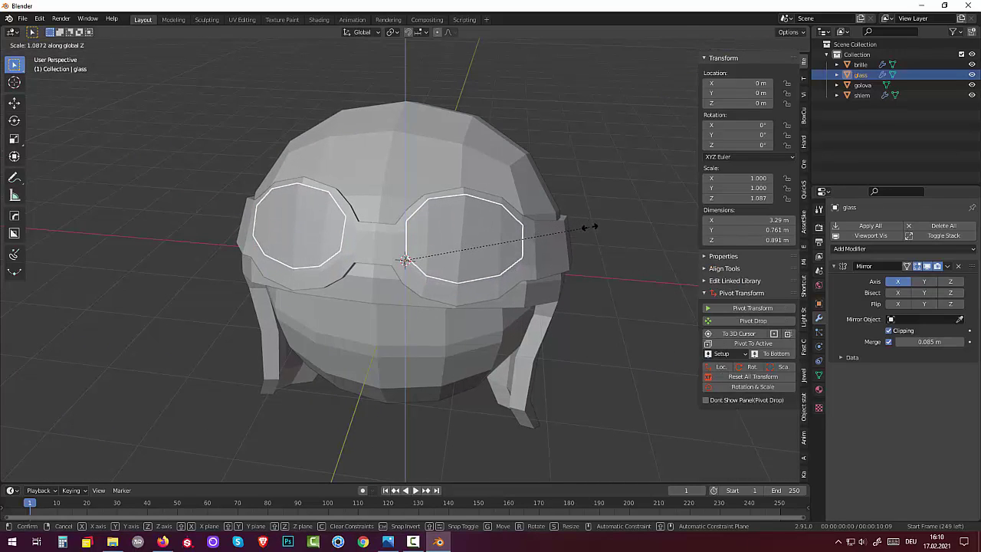
key("Escape")
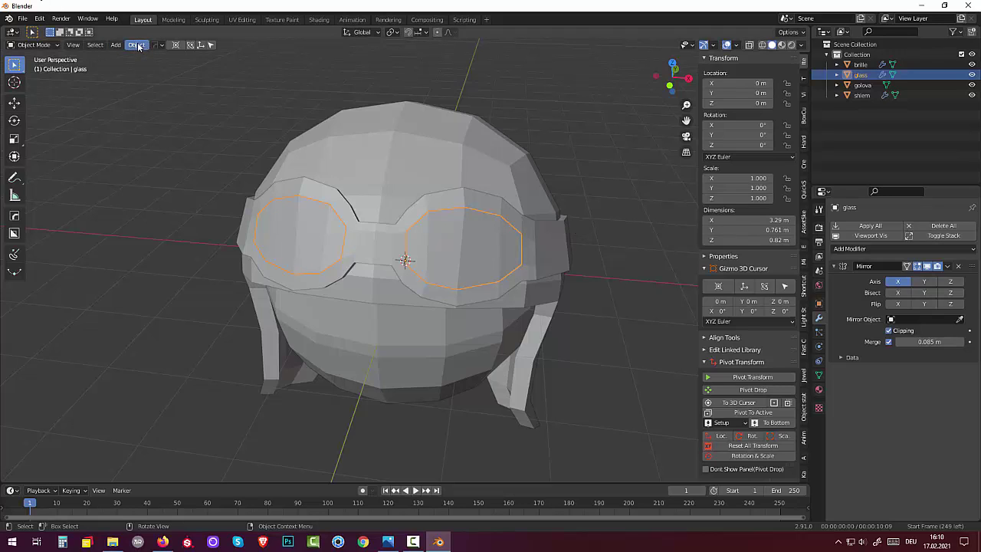
left_click(958, 267)
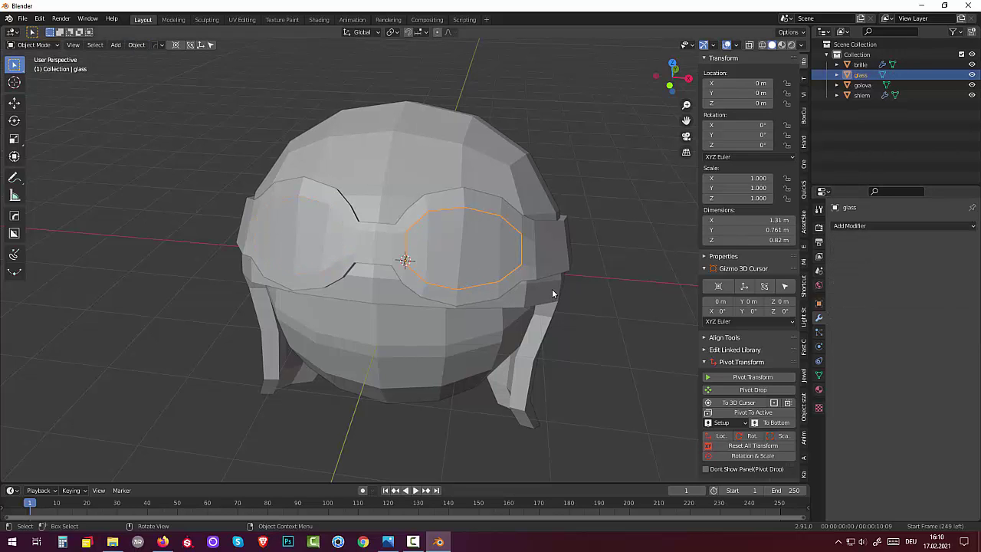
key("s")
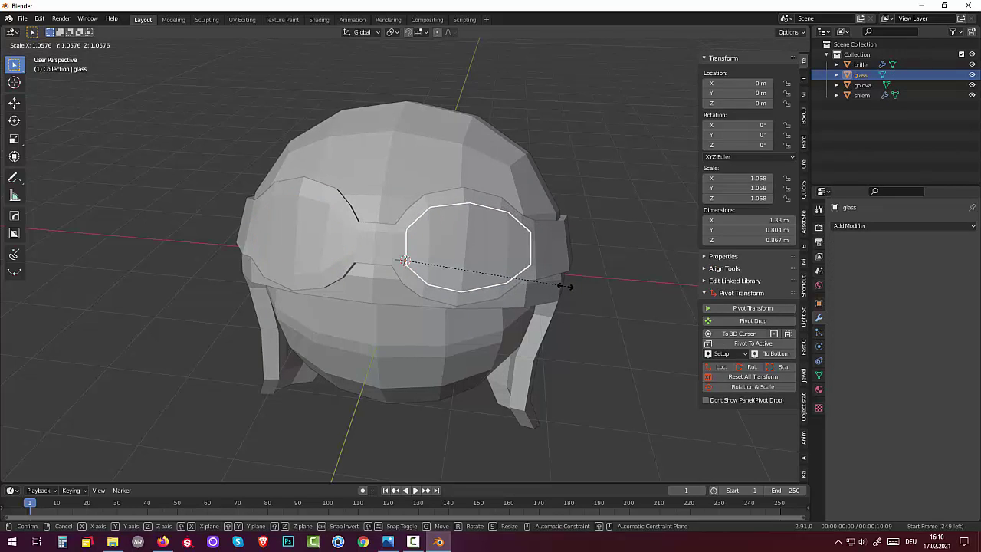
left_click(565, 290)
middle_click_drag(565, 290, 386, 272)
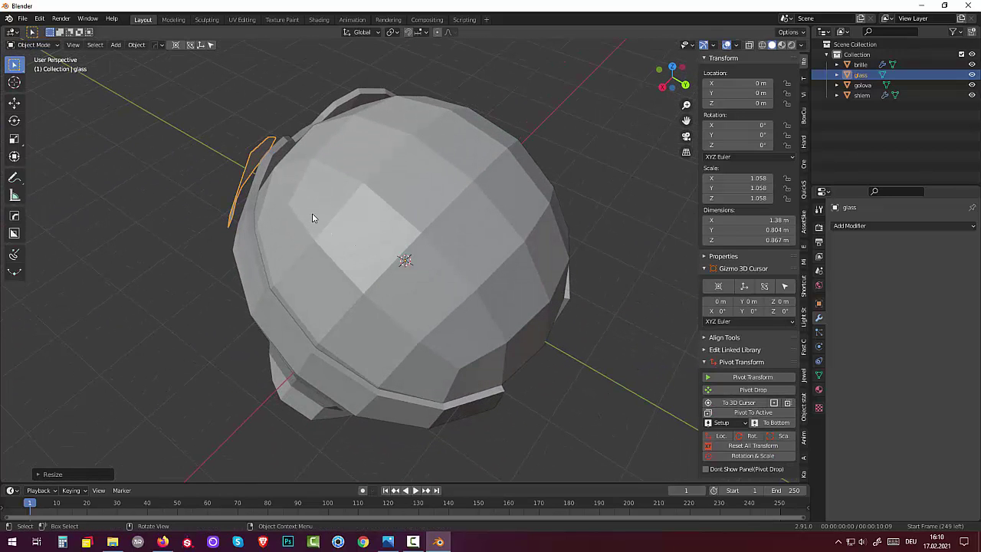
middle_click_drag(312, 218, 449, 193)
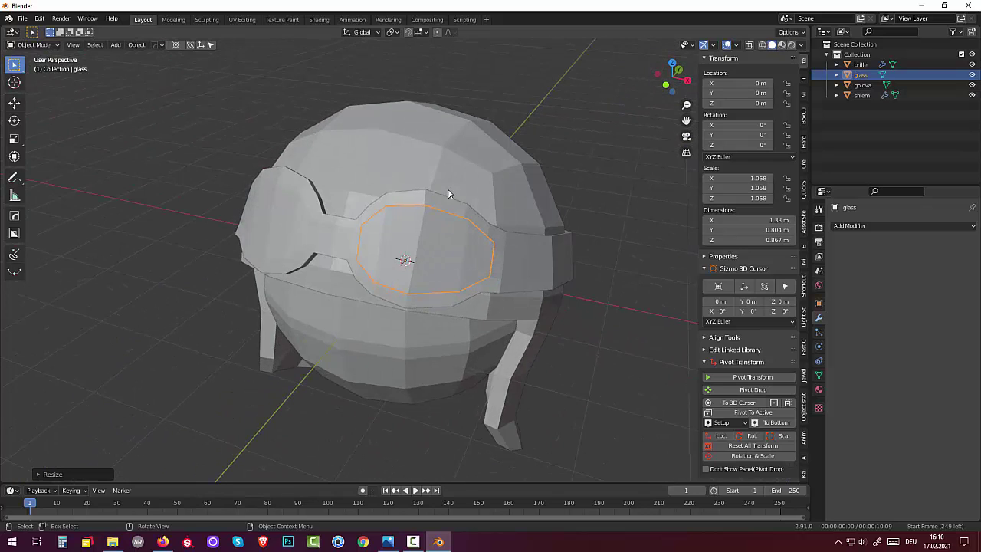
key("ctrl+z")
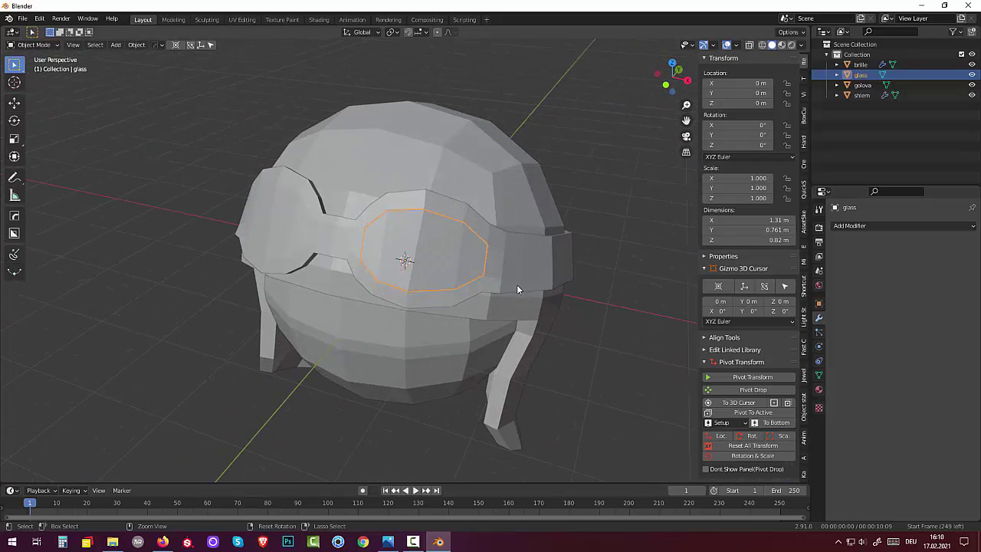
mouse_move(517, 285)
middle_mouse_down()
mouse_move(524, 262)
mouse_move(510, 287)
mouse_move(513, 269)
mouse_move(585, 284)
mouse_move(635, 272)
mouse_move(521, 274)
middle_mouse_up()
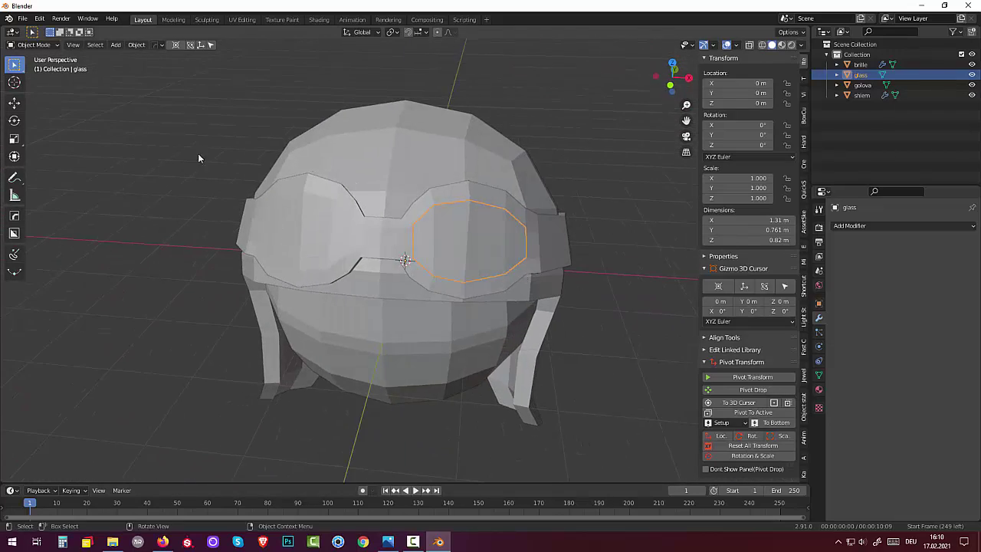
- In vertex Edit Mode, select three glass edge vertices and move them toward the frame
left_click(47, 45)
left_click(34, 67)
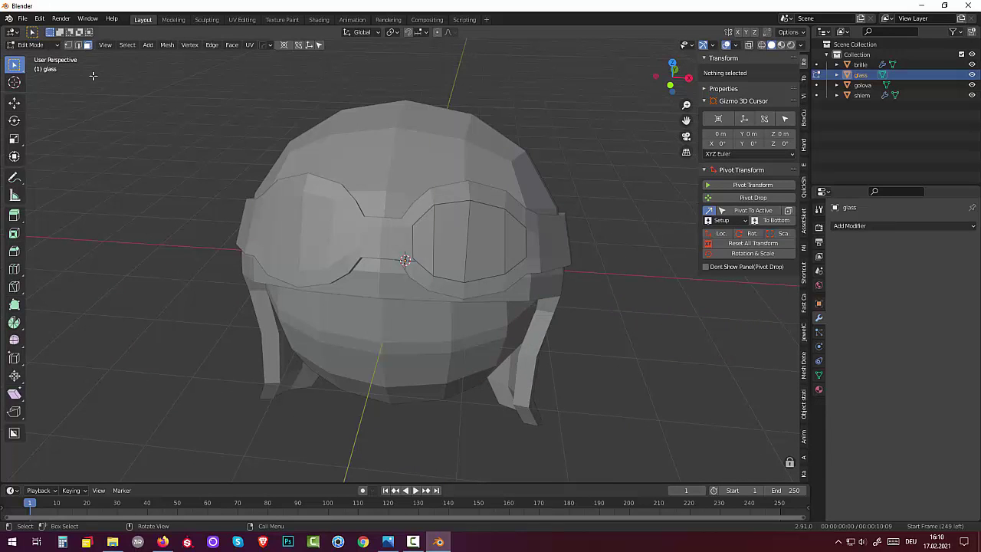
left_click(68, 45)
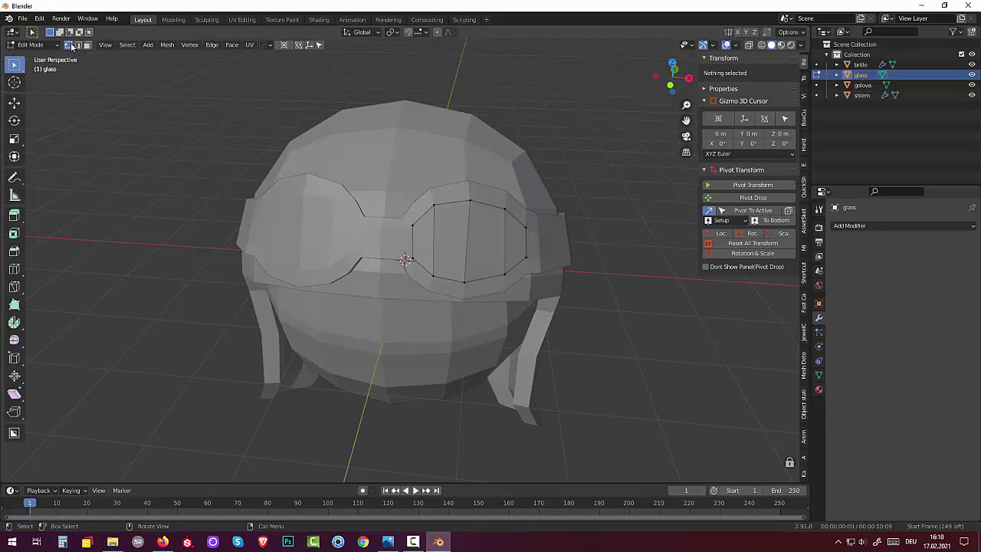
left_click(435, 204)
left_click(508, 207, "shift")
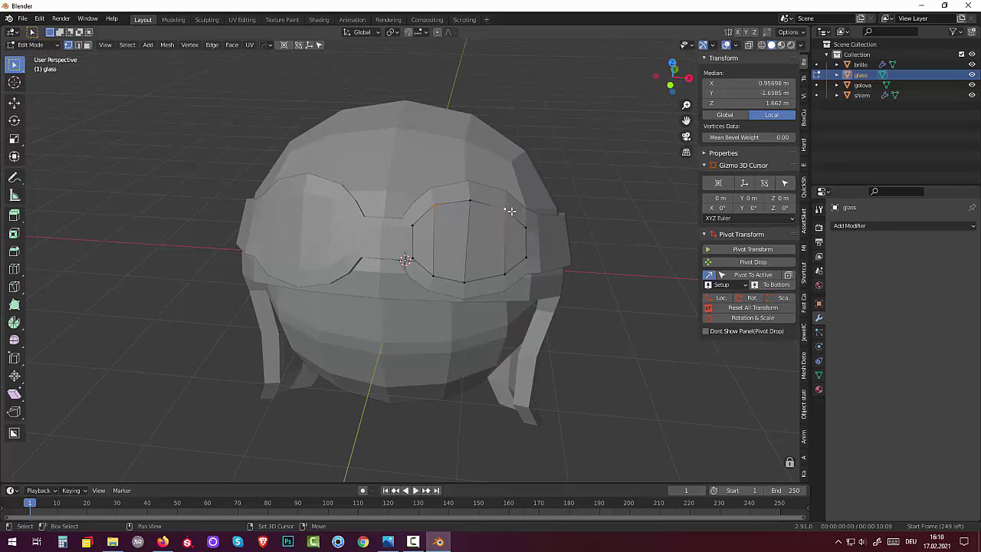
middle_click_drag(508, 254, 409, 262)
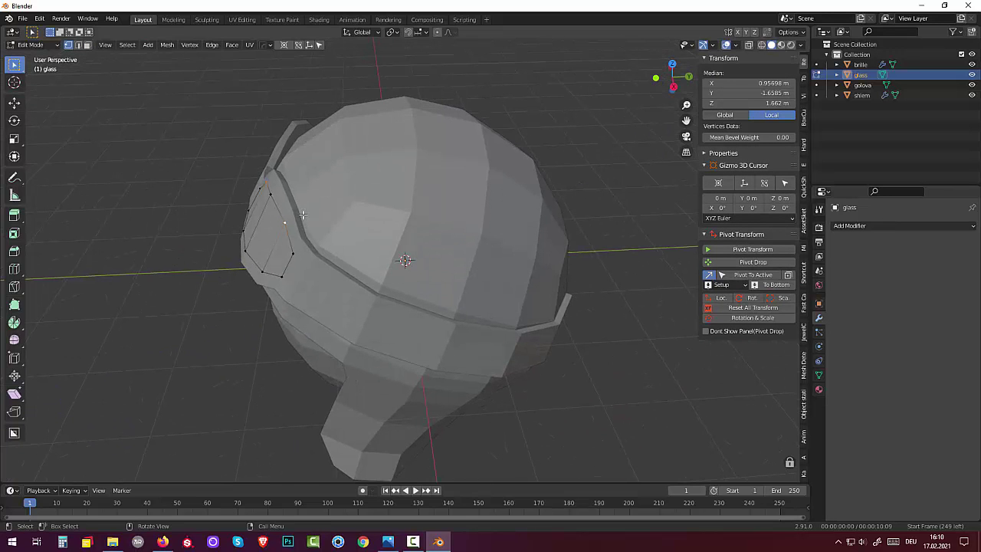
left_click(269, 193, "shift")
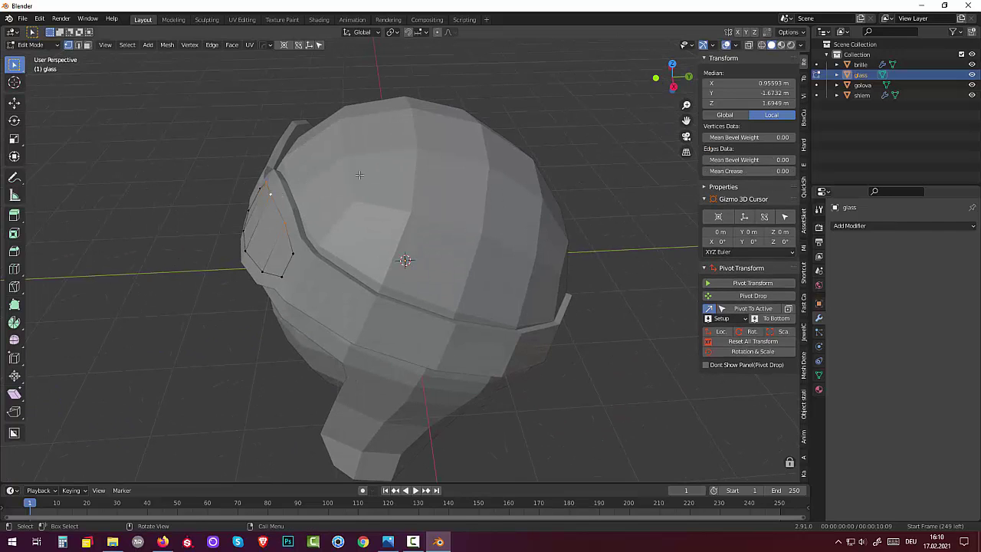
key("g")
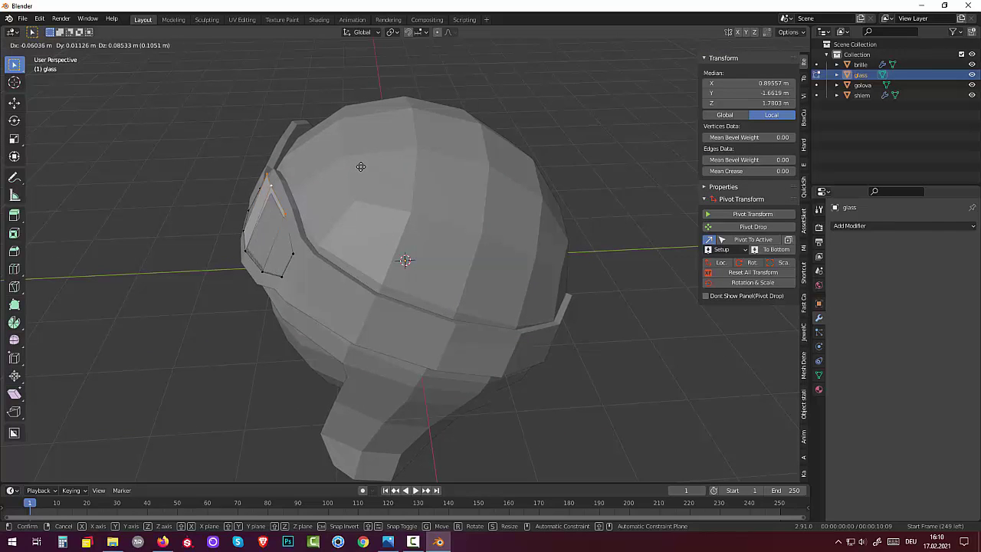
left_click(361, 166)
- Rotate the selected glass vertices and move them again to fit the lens opening
mouse_move(360, 166)
middle_mouse_down()
mouse_move(310, 194)
mouse_move(377, 191)
middle_mouse_up()
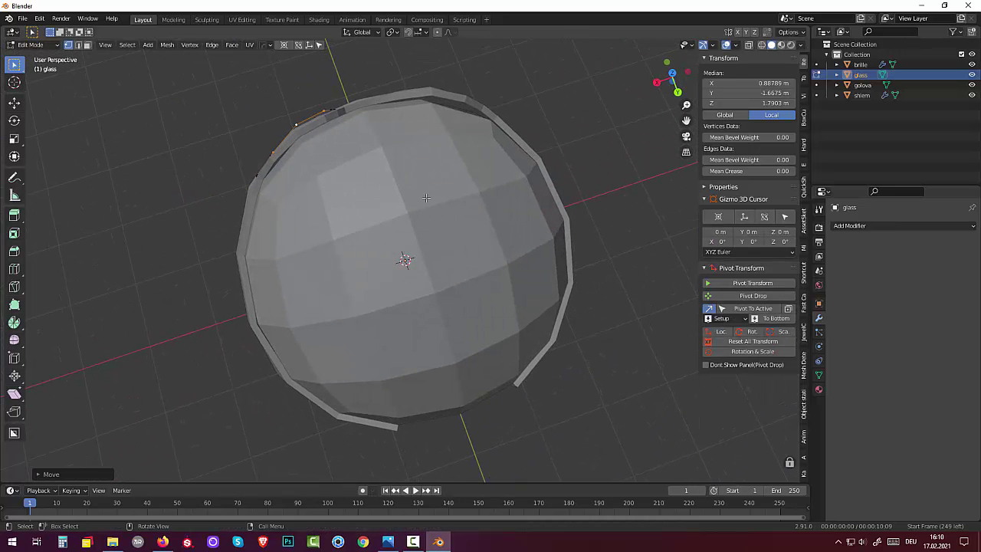
key("r")
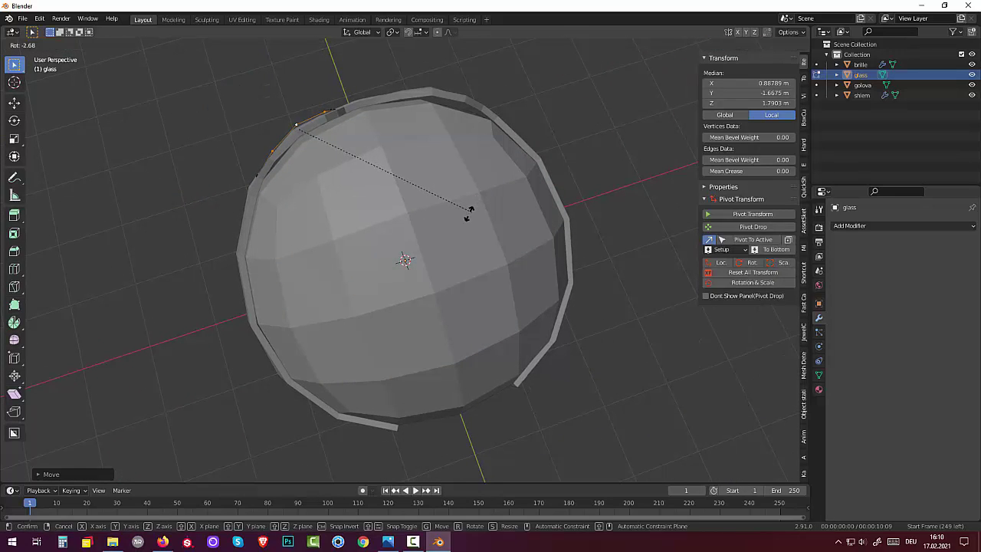
left_click(465, 215)
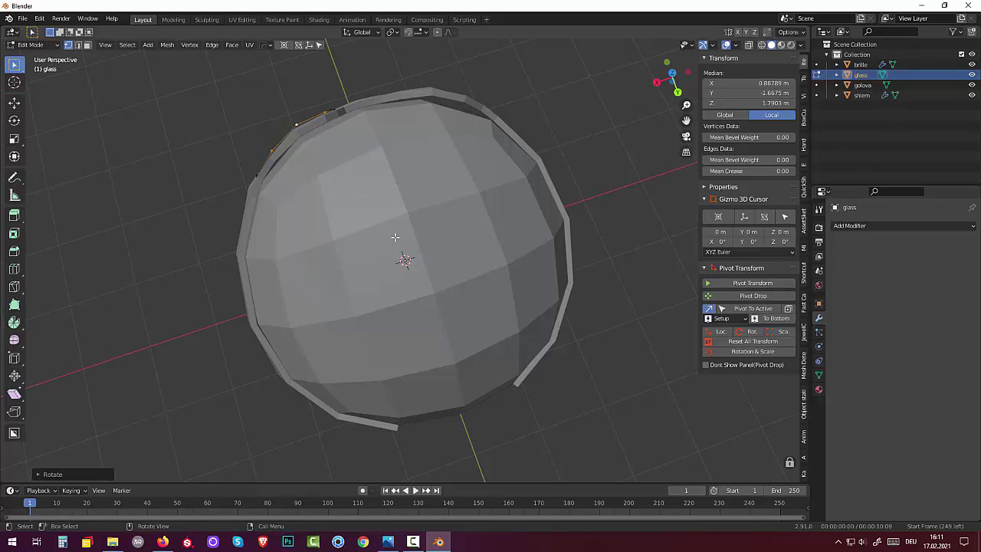
key("g")
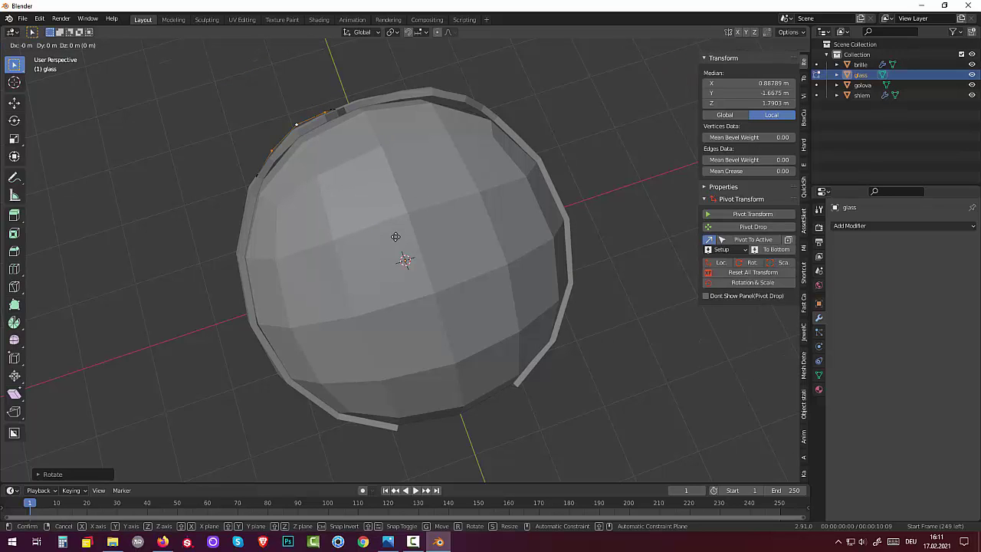
left_click(395, 236)
mouse_move(401, 207)
middle_mouse_down()
mouse_move(482, 208)
mouse_move(582, 136)
mouse_move(554, 154)
middle_mouse_up()
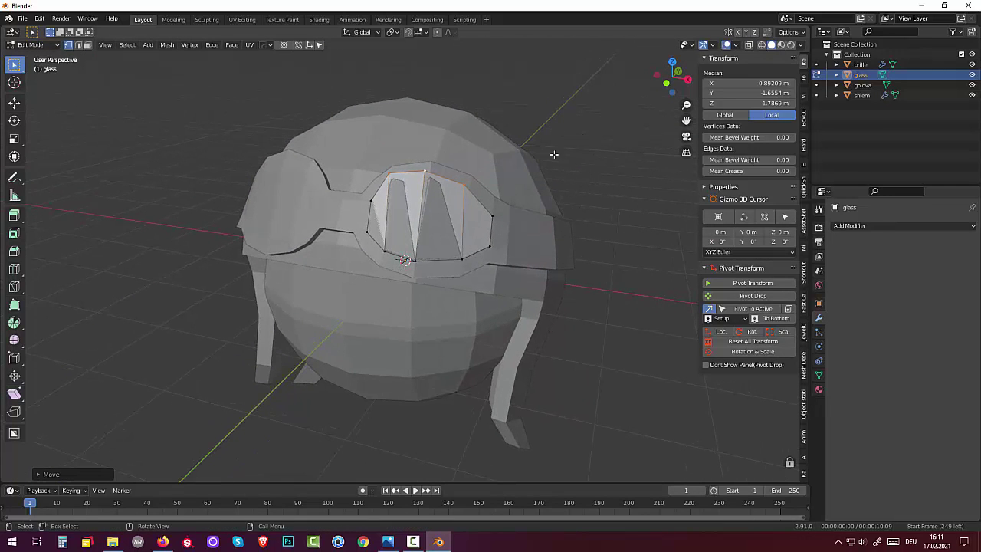
- Select the glass's lower-left edges and move them into the goggle frame
left_click(391, 255)
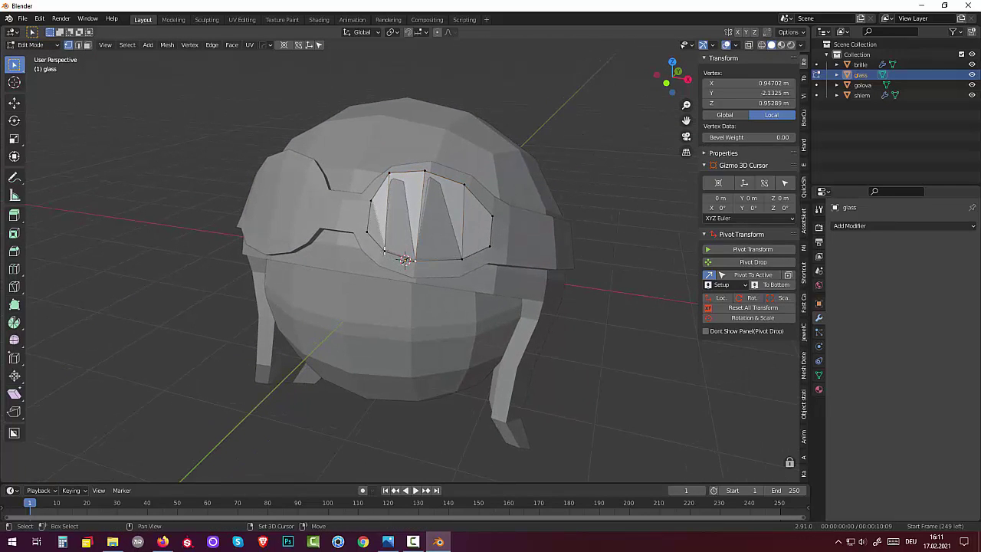
left_click(463, 261, "shift")
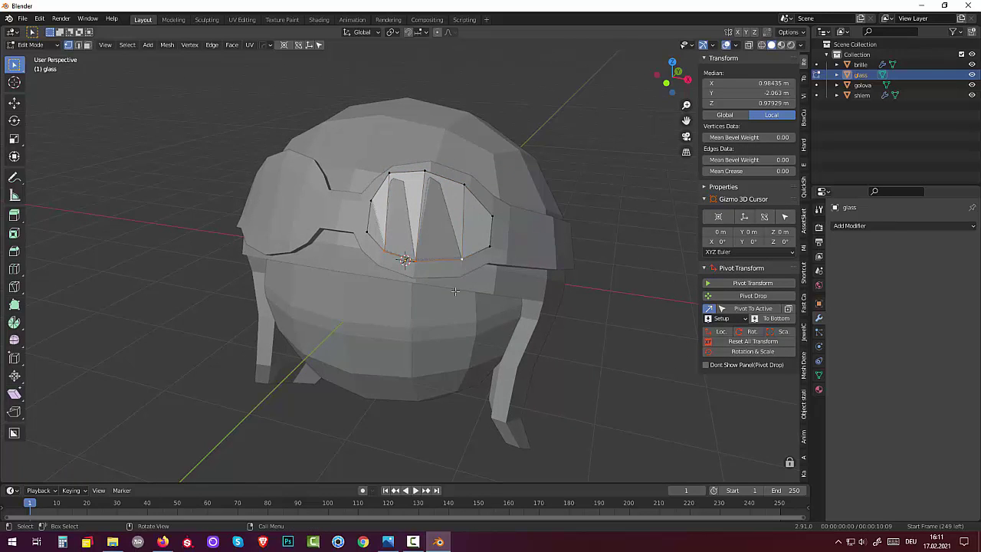
middle_click_drag(463, 261, 412, 308)
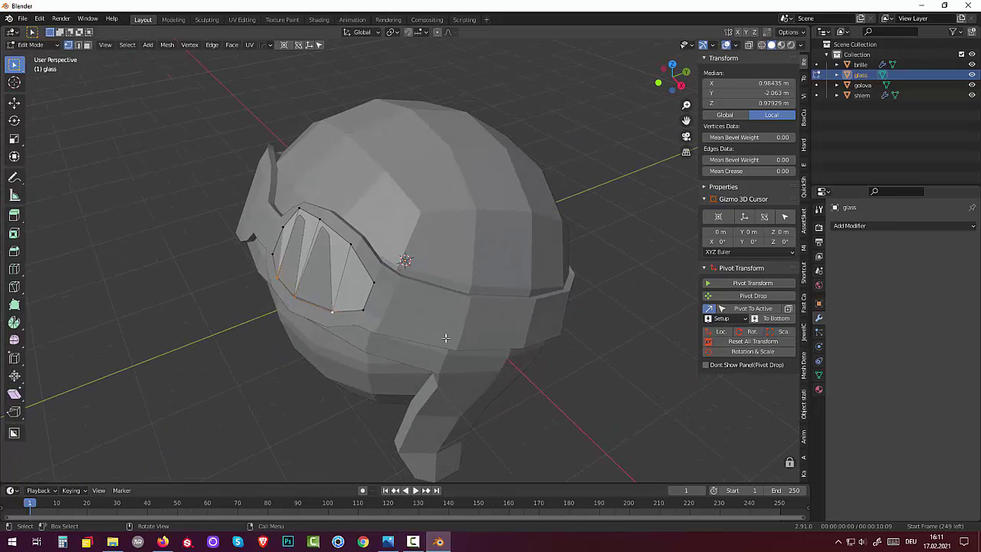
key("g")
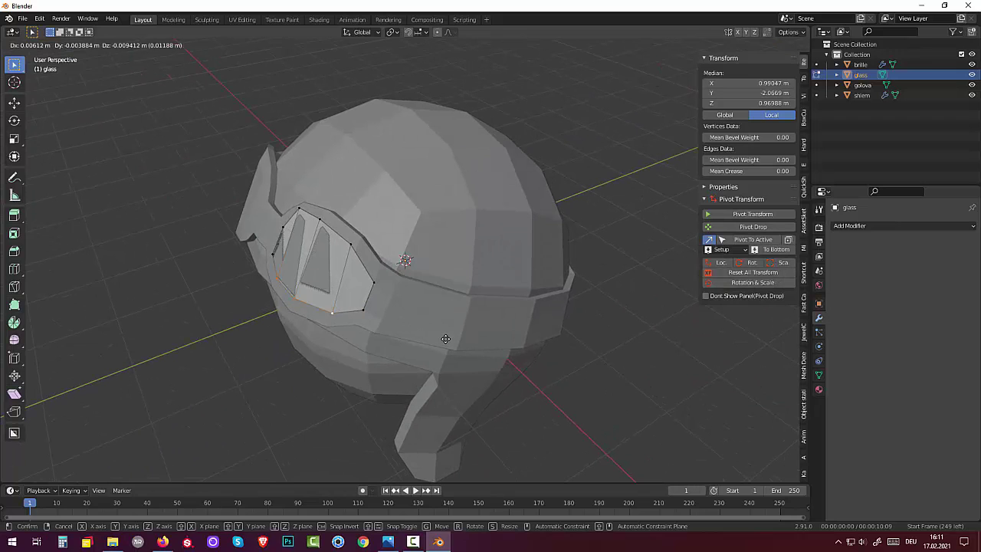
left_click(443, 338)
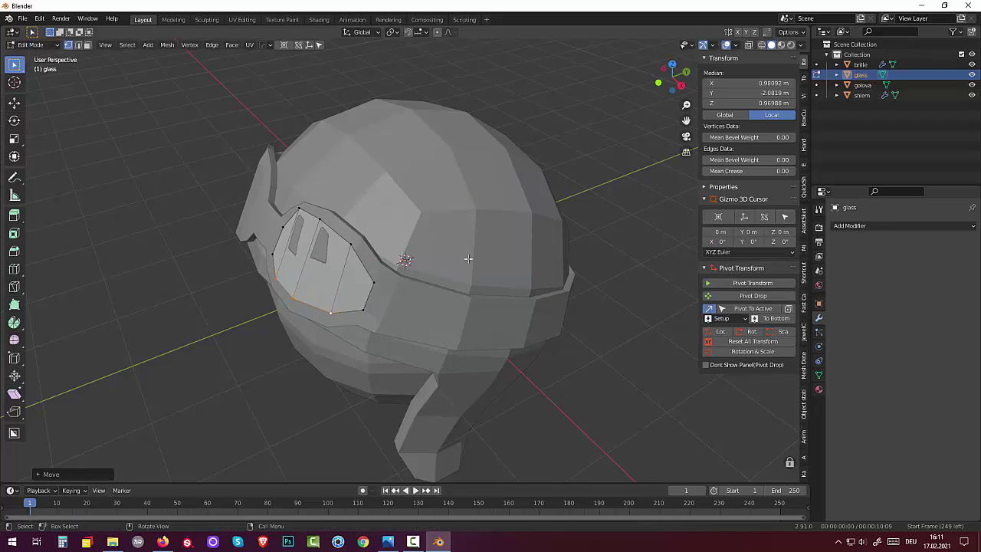
mouse_move(443, 339)
middle_mouse_down()
mouse_move(527, 139)
mouse_move(430, 273)
middle_mouse_up()
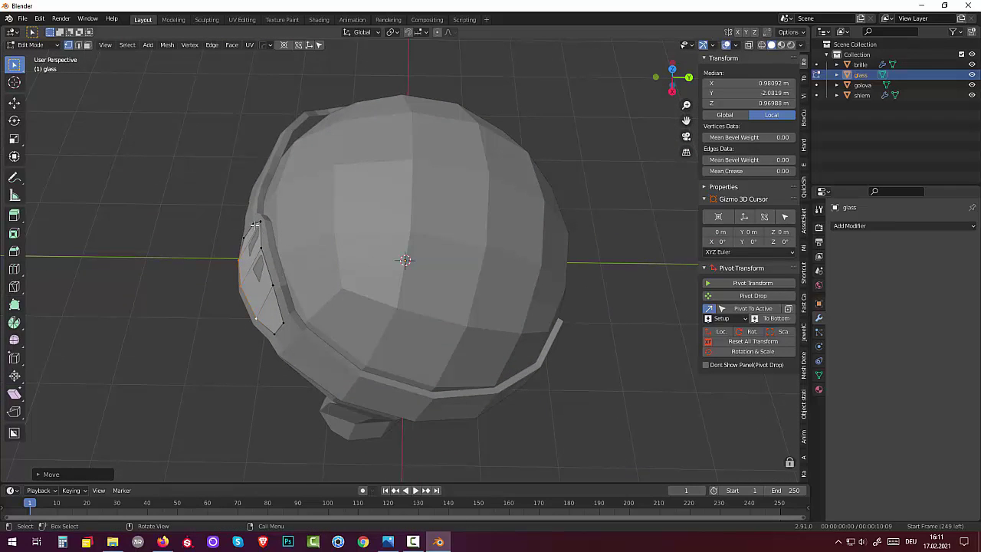
- Reposition a single glass vertex twice to align it with the frame
left_click(262, 222)
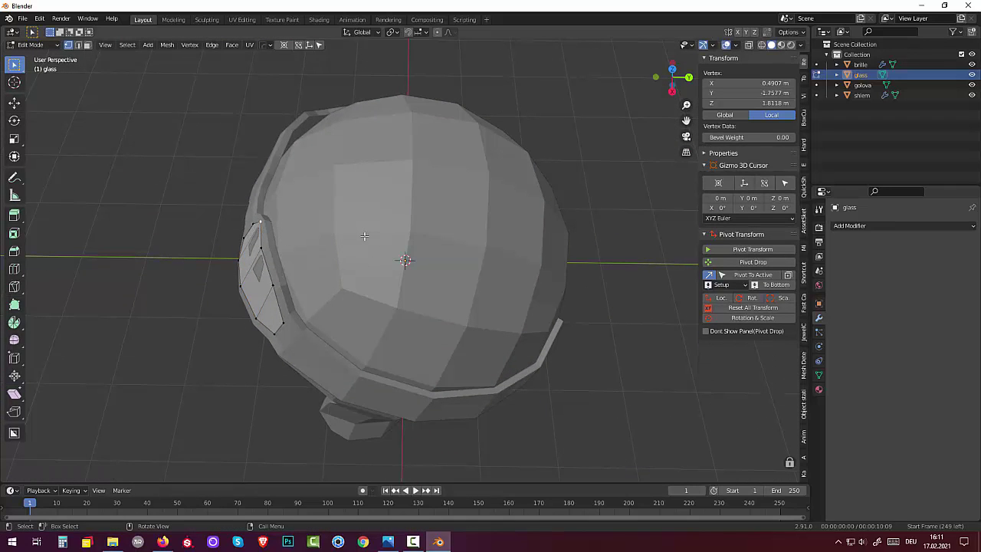
key("g")
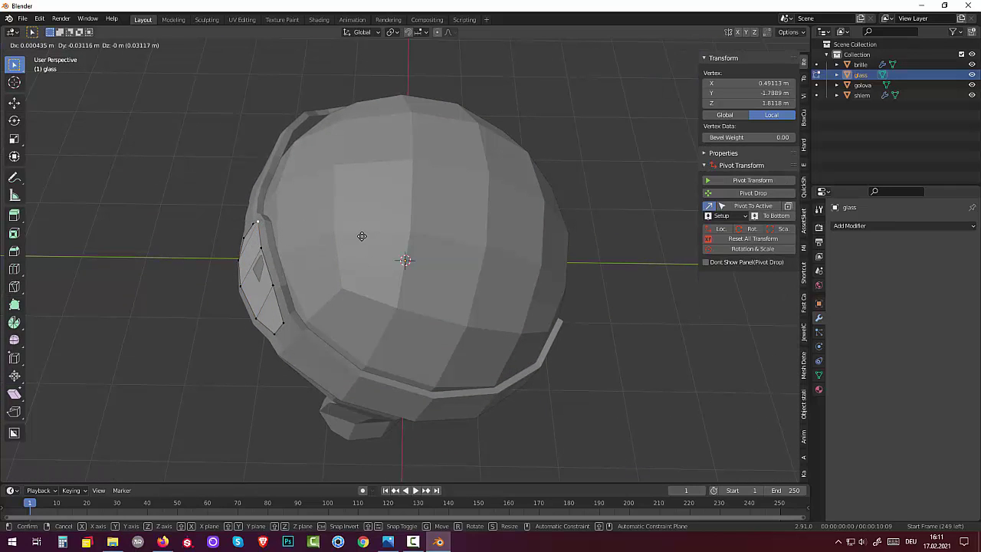
left_click(362, 237)
key("g")
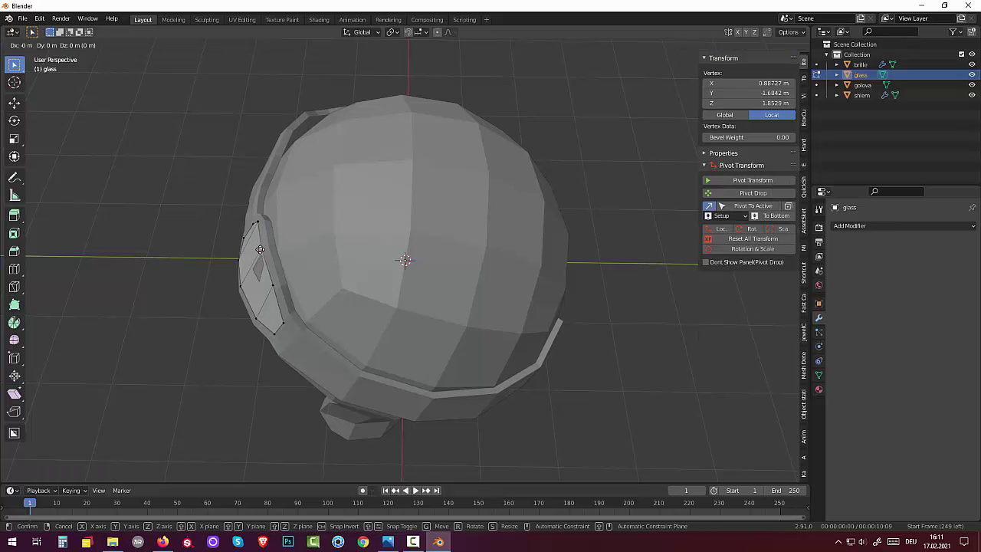
left_click(260, 250)
mouse_move(389, 229)
middle_mouse_down()
mouse_move(467, 189)
mouse_move(393, 183)
middle_mouse_up()
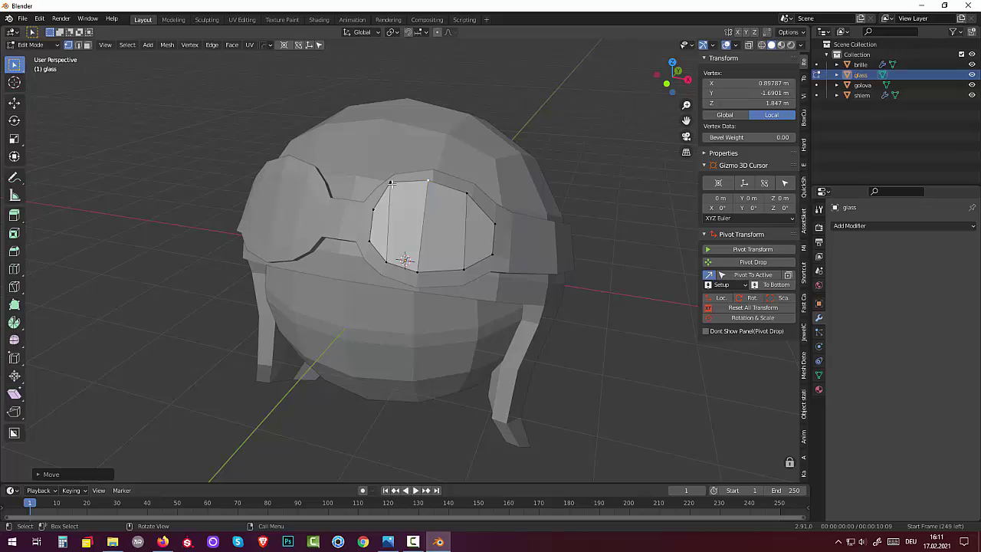
- Move a corner vertex and a lower-edge vertex of the glass into place
left_click(392, 184)
key("g")
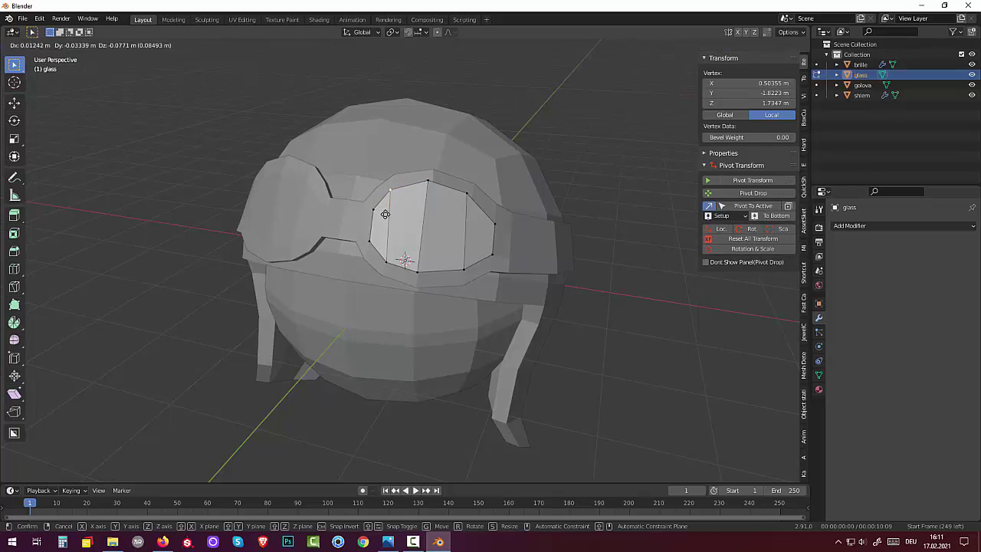
left_click(386, 216)
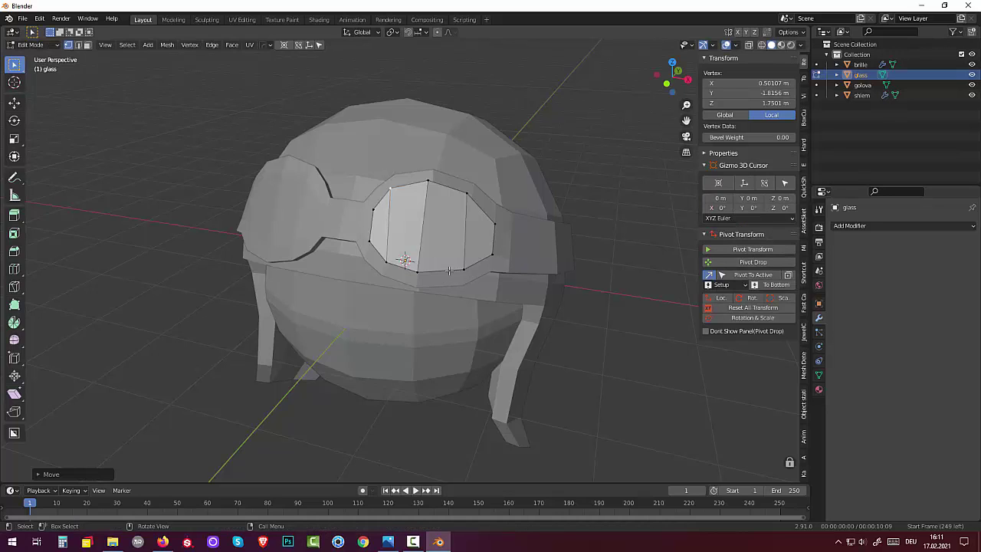
left_click(420, 271)
key("g")
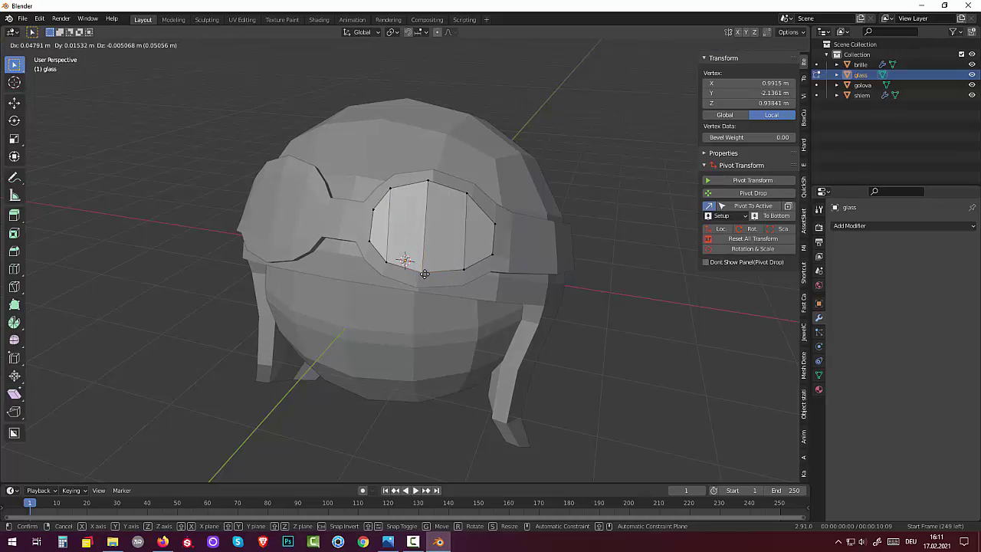
left_click(423, 276)
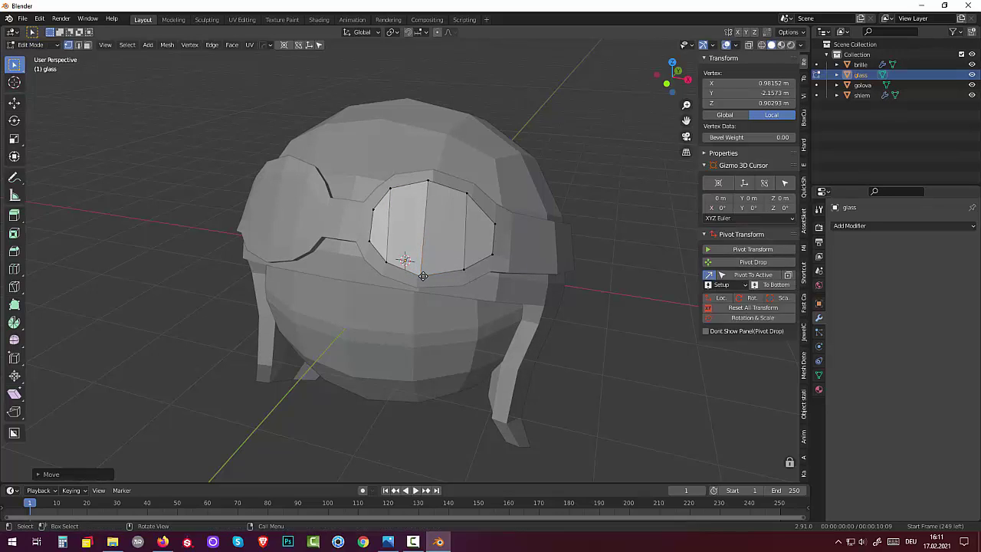
- Nudge the lower-right glass vertex into place and clear the vertex selection
left_click(467, 268)
key("g")
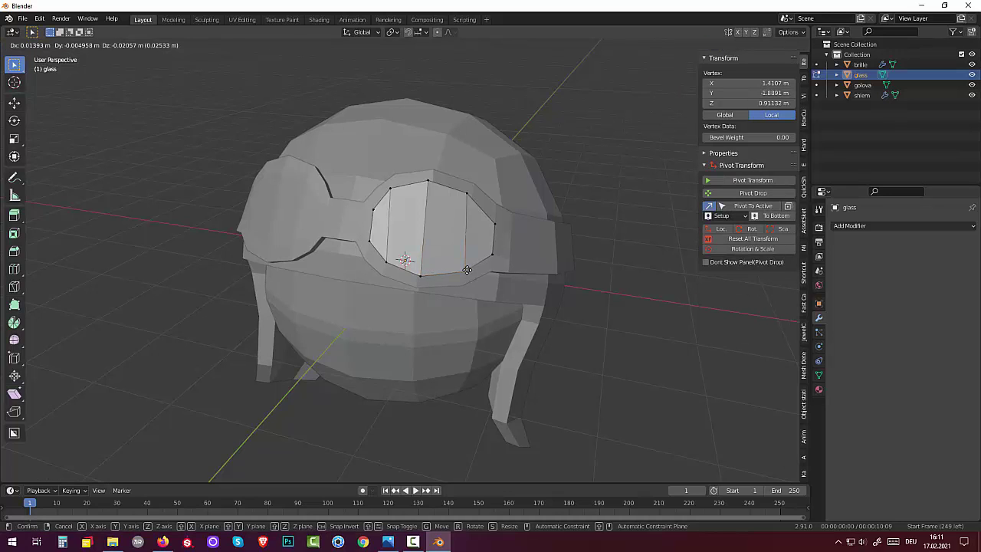
left_click(465, 271)
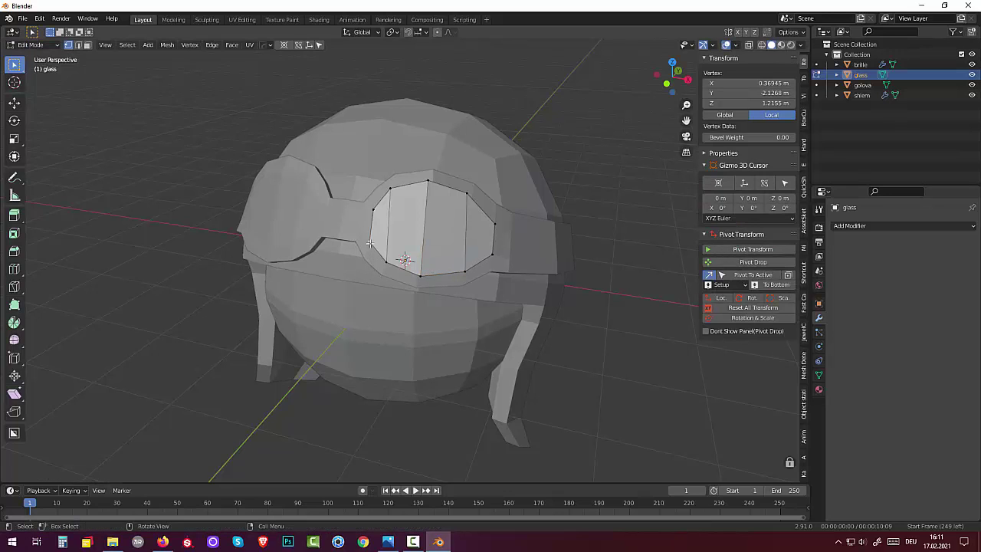
left_click(565, 338)
mouse_move(565, 339)
middle_mouse_down()
mouse_move(655, 240)
mouse_move(569, 263)
mouse_move(571, 303)
middle_mouse_up()
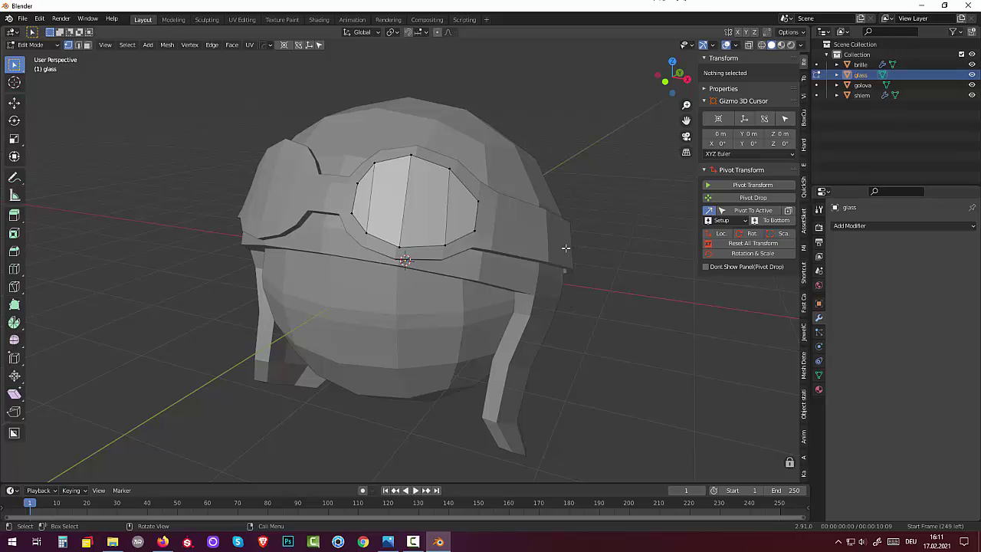
left_click(48, 45)
- In Object Mode, add a Subdivision Surface modifier to brille, keeping it below Mirror
left_click(36, 57)
left_click(532, 245)
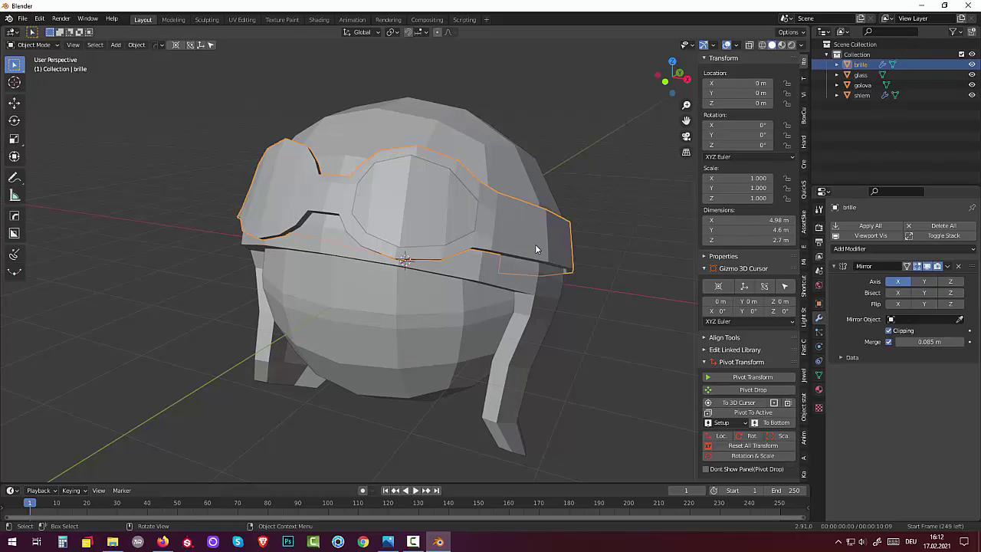
left_click(841, 250)
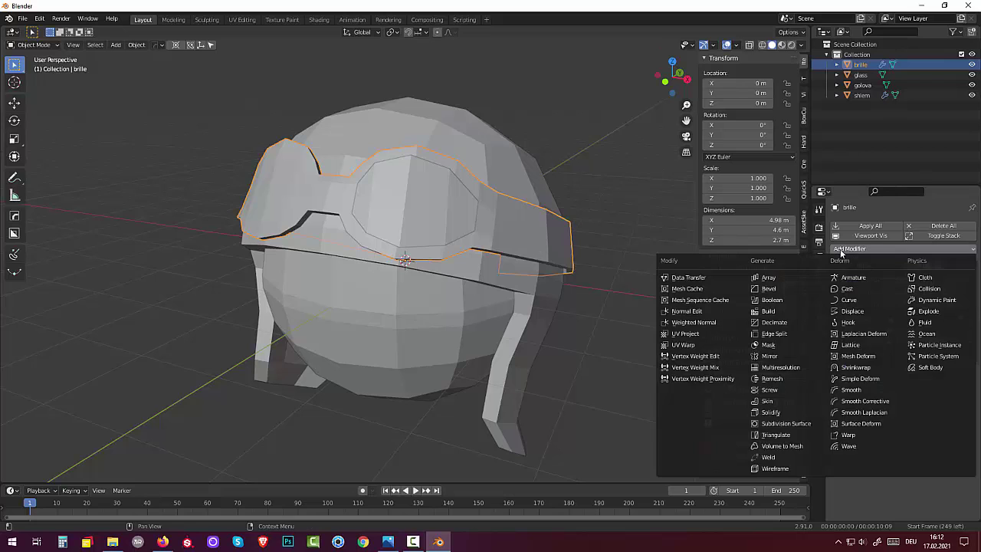
left_click(786, 424)
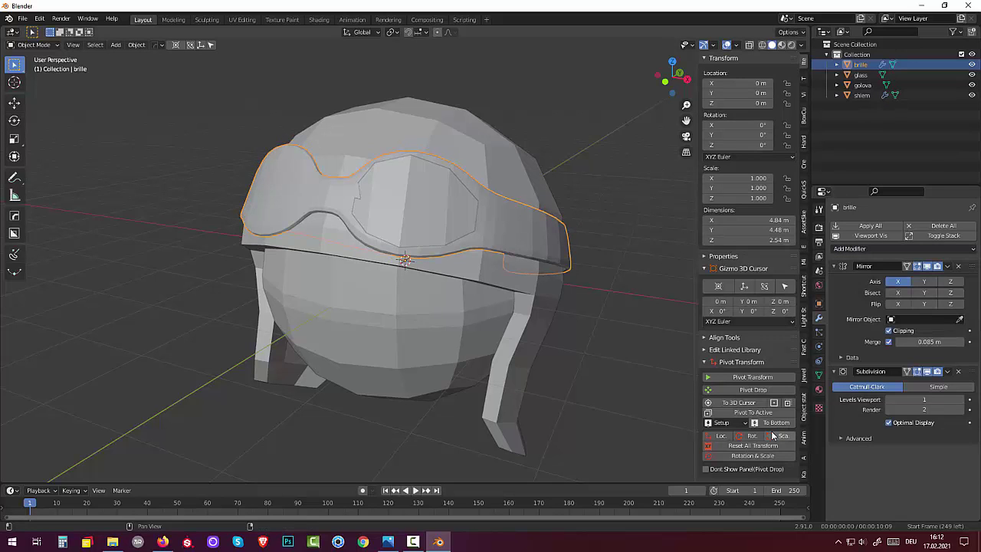
left_click_drag(970, 372, 963, 260)
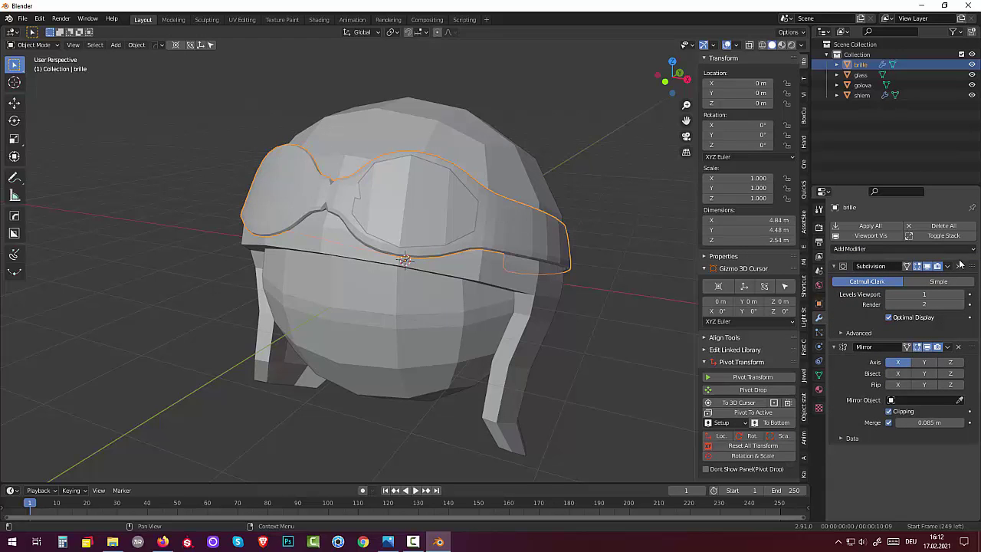
middle_click_drag(462, 236, 494, 248, "alt")
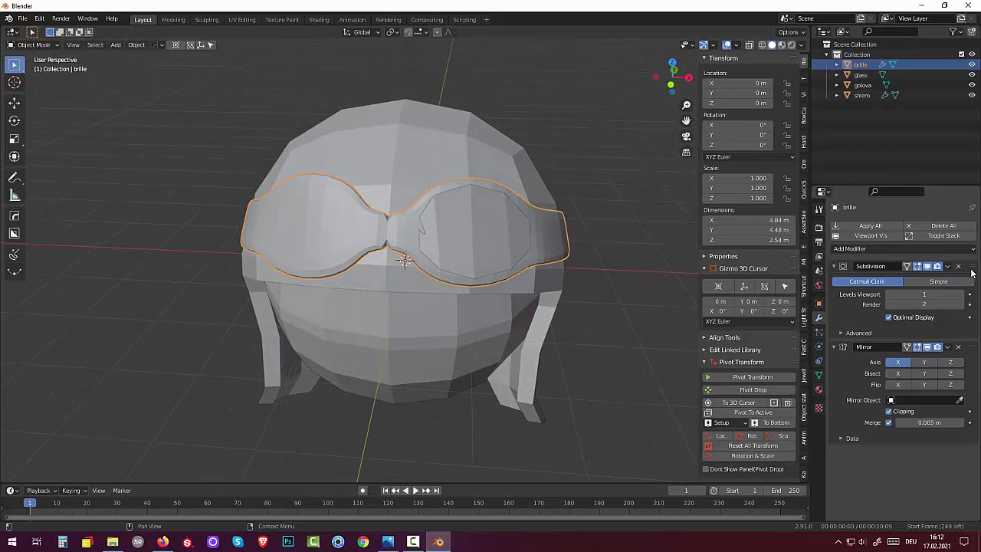
left_click_drag(972, 272, 972, 377)
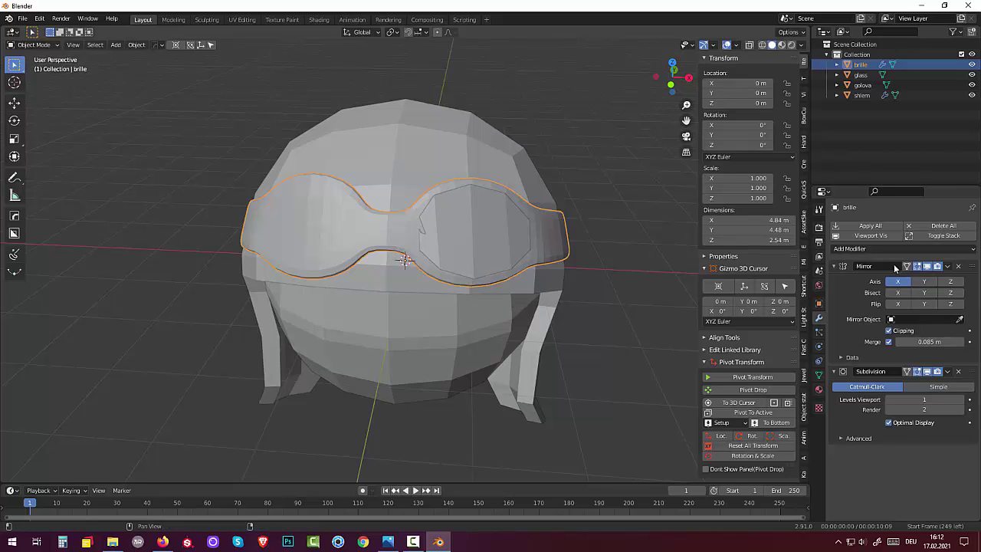
- Apply the goggles' Mirror modifier and raise Subdivision viewport level to 2
left_click(948, 266)
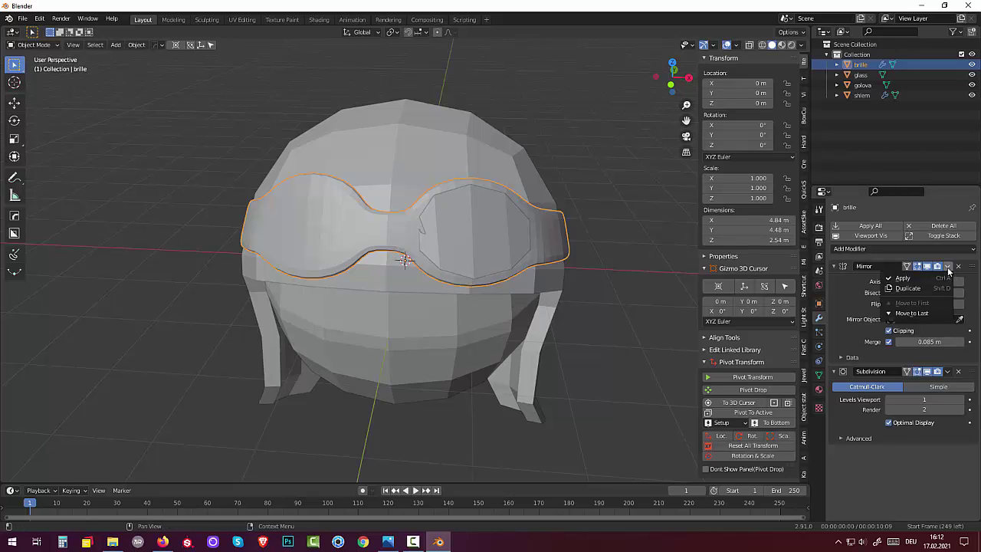
left_click(904, 279)
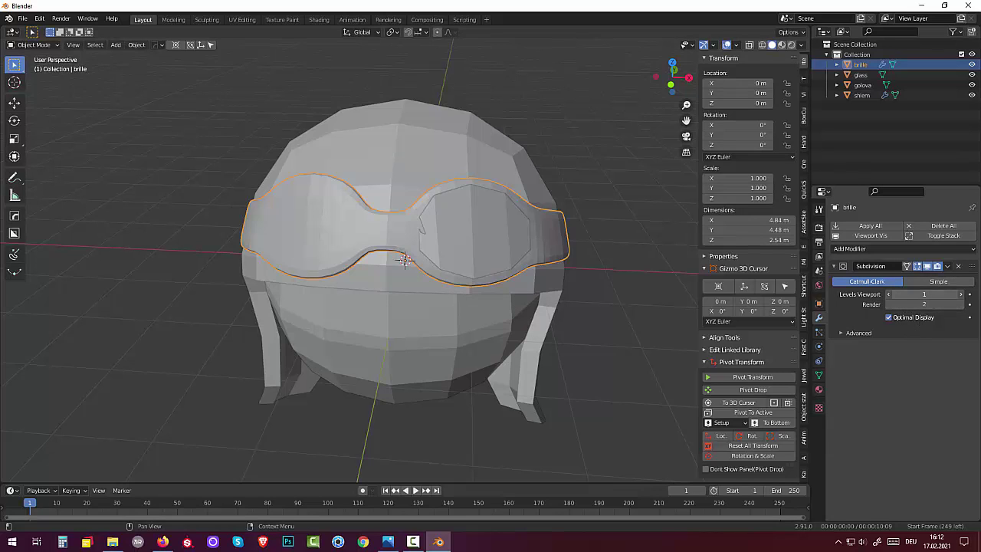
left_click(960, 294)
- Shade the goggles smooth and enable 30° Auto Smooth in their mesh Normals settings
key("ctrl+0")
key("ctrl+2")
right_click(325, 262)
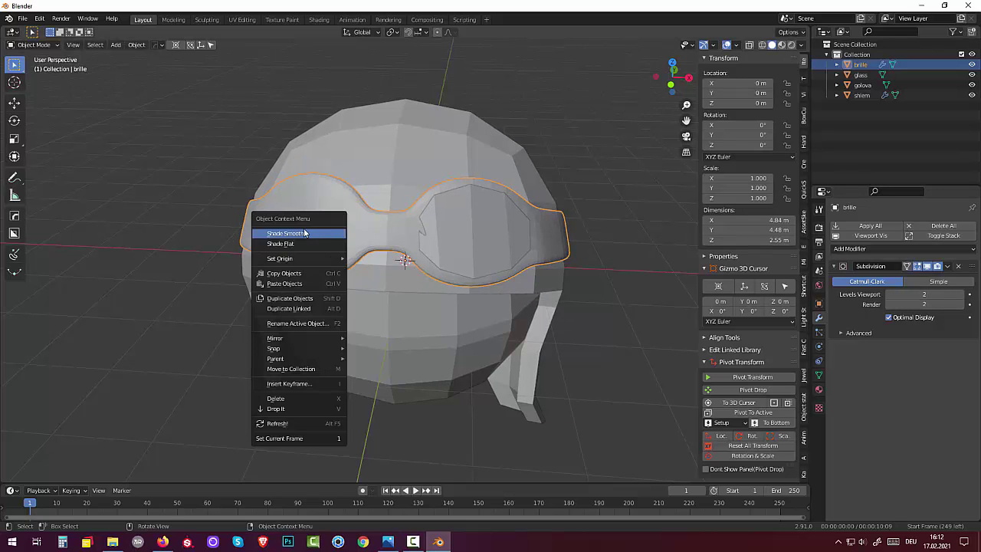
left_click(300, 234)
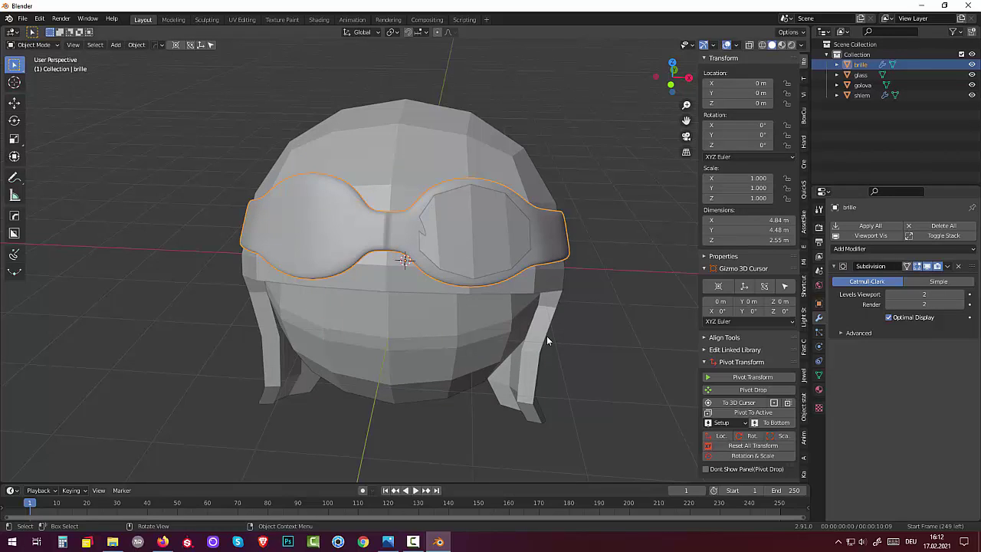
left_click(818, 375)
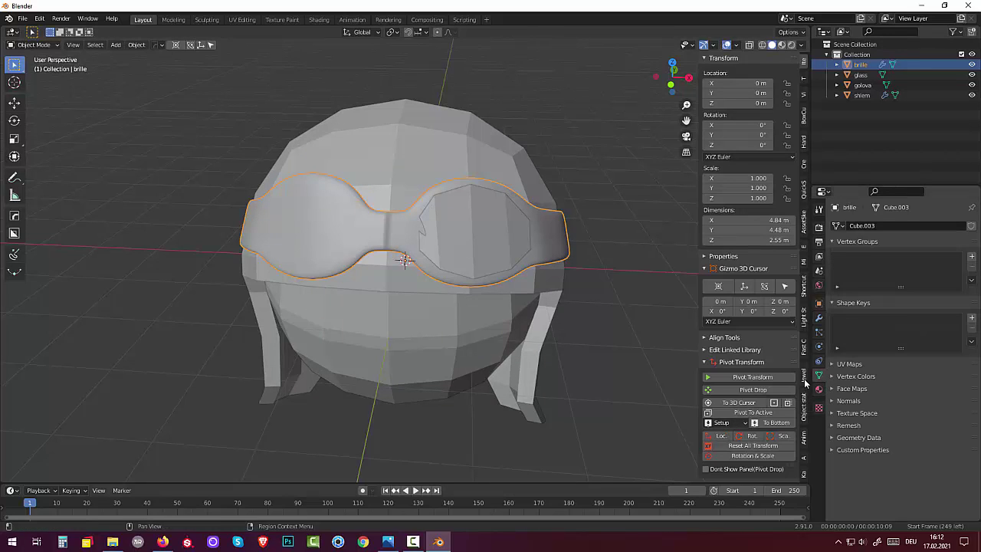
left_click(849, 401)
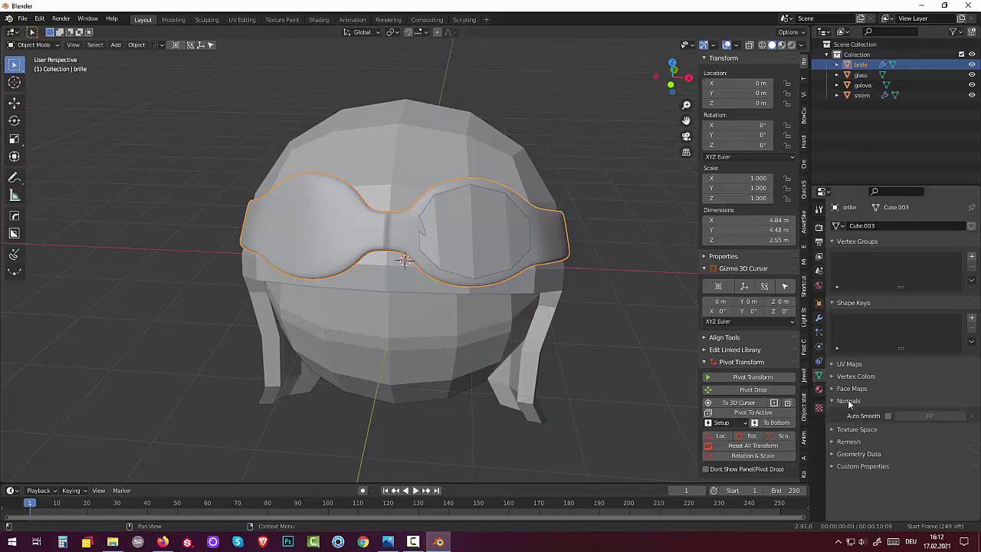
- Deselect the goggles and select the helmet object
left_click(647, 389)
mouse_move(599, 355)
middle_mouse_down()
mouse_move(545, 378)
mouse_move(543, 345)
mouse_move(402, 320)
middle_mouse_up()
mouse_move(401, 321)
middle_mouse_down()
mouse_move(401, 306)
mouse_move(400, 327)
mouse_move(418, 343)
middle_mouse_up()
left_click(445, 313)
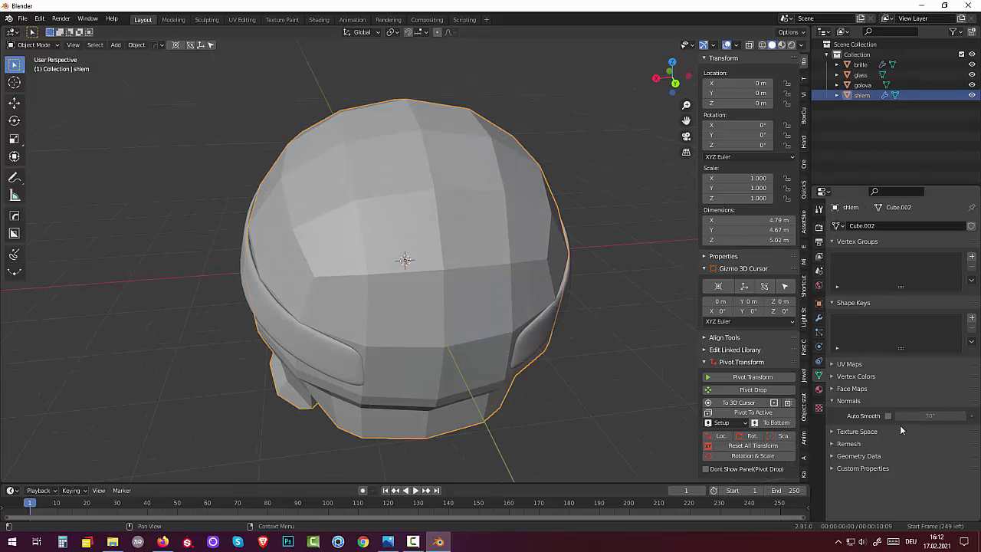
- Add a Subdivision Surface modifier to the helmet with viewport level 2
left_click(818, 317)
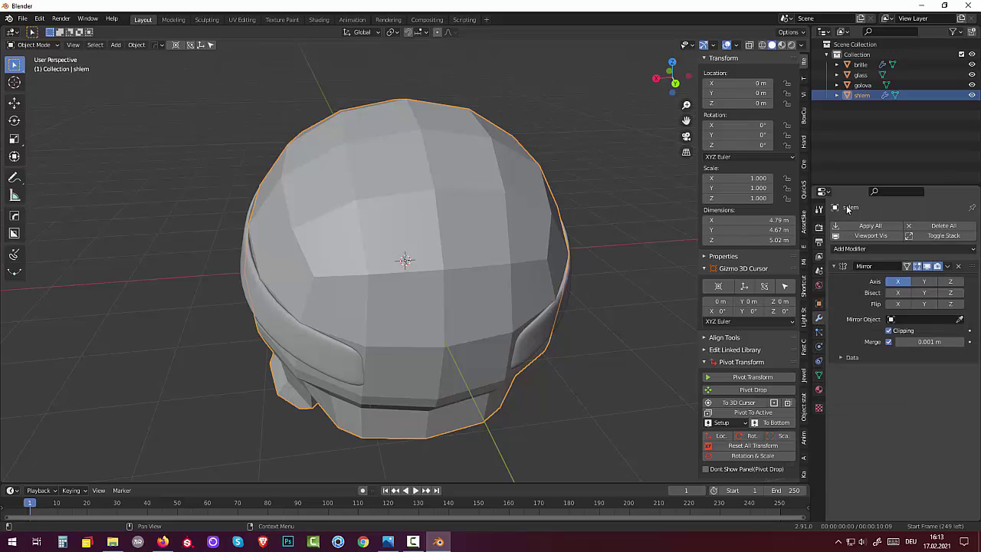
left_click(856, 249)
left_click(811, 427)
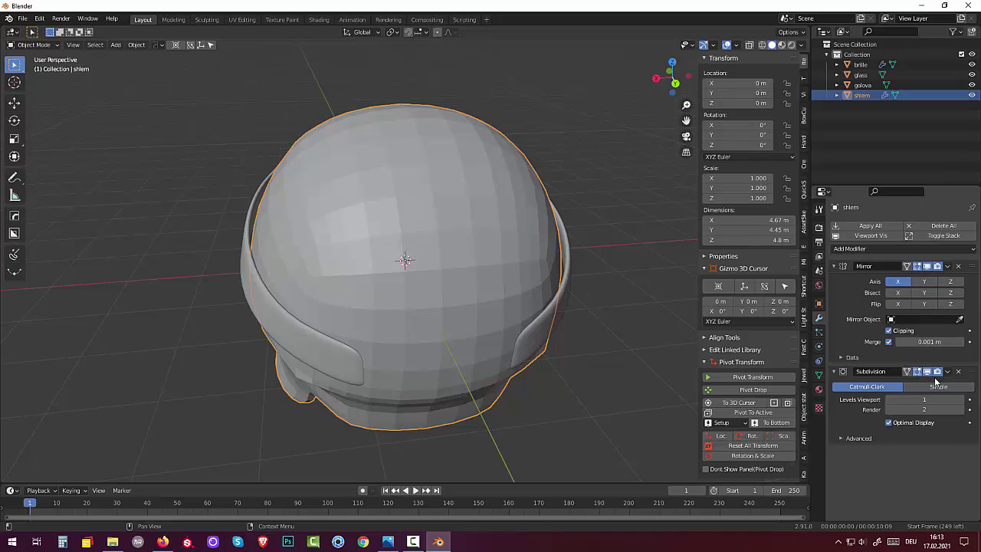
left_click(960, 400)
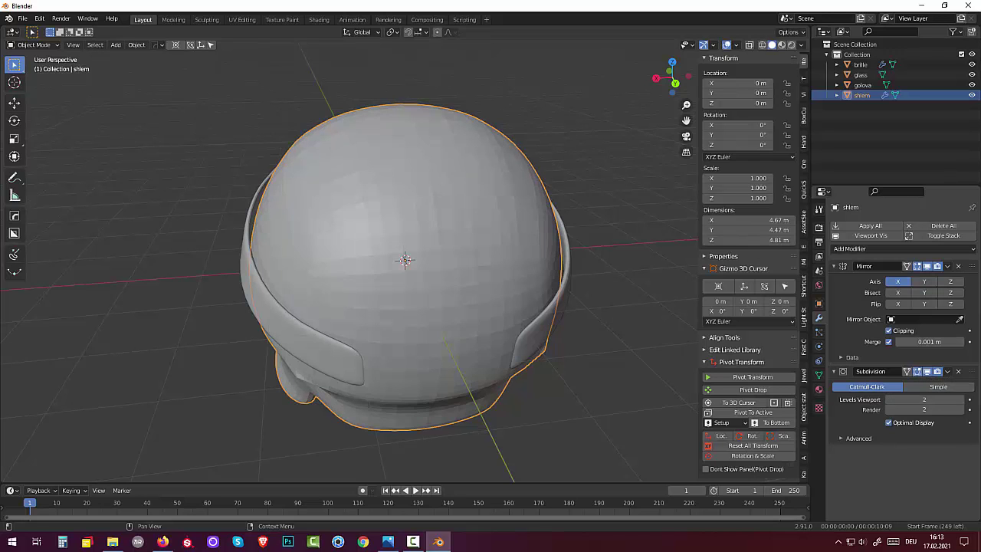
- Select the goggles and view the helmet from behind
mouse_move(503, 351)
middle_mouse_down()
mouse_move(617, 368)
mouse_move(611, 382)
mouse_move(413, 425)
mouse_move(282, 370)
mouse_move(161, 359)
middle_mouse_up()
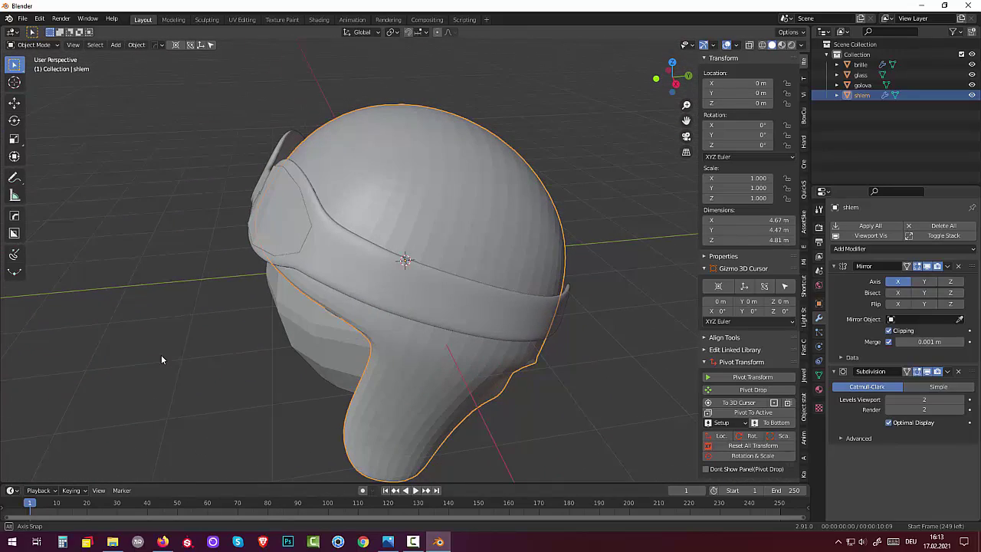
left_click(345, 262)
mouse_move(287, 239)
middle_mouse_down()
mouse_move(256, 245)
mouse_move(203, 223)
mouse_move(170, 235)
mouse_move(298, 265)
mouse_move(306, 284)
mouse_move(263, 273)
mouse_move(302, 253)
mouse_move(296, 240)
middle_mouse_up()
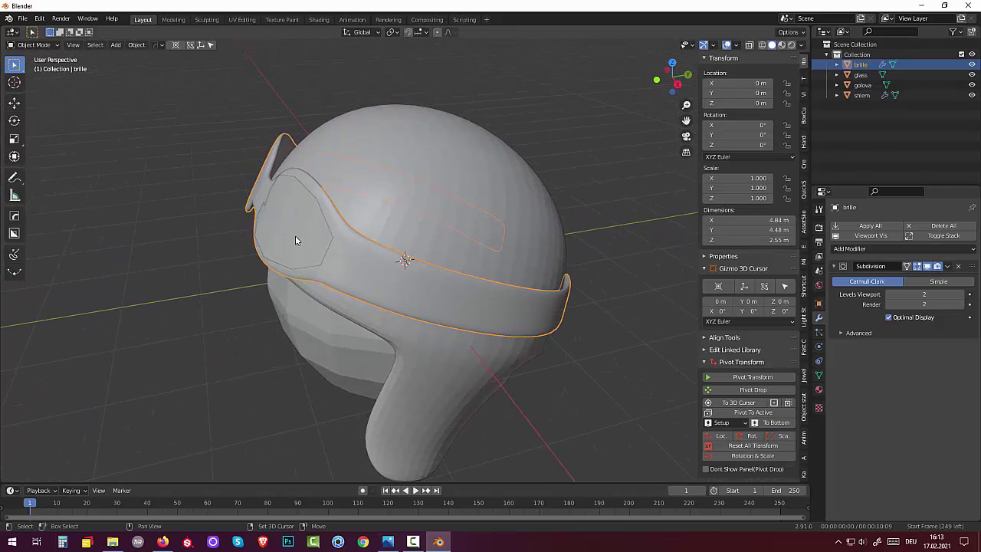
left_click(297, 240, "shift")
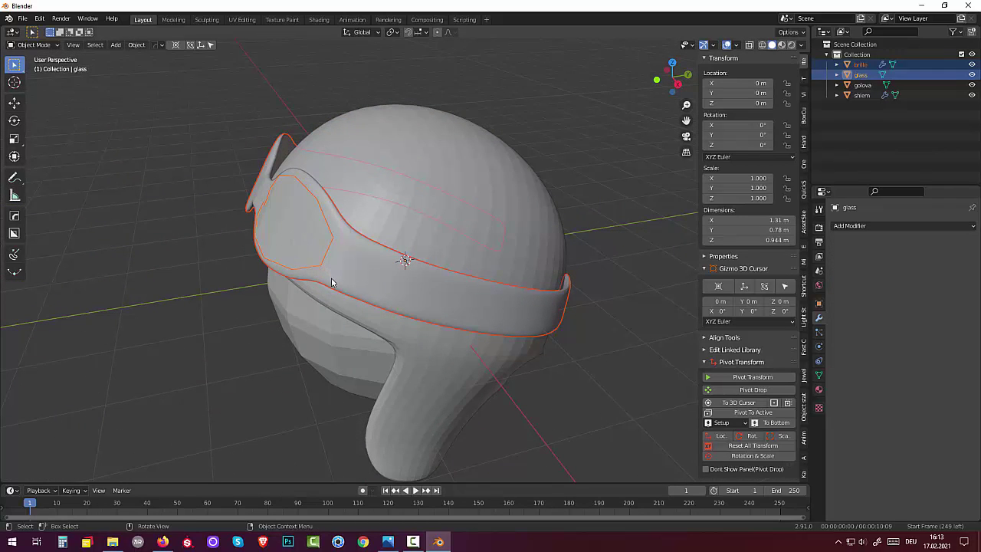
middle_click_drag(377, 221, 350, 269)
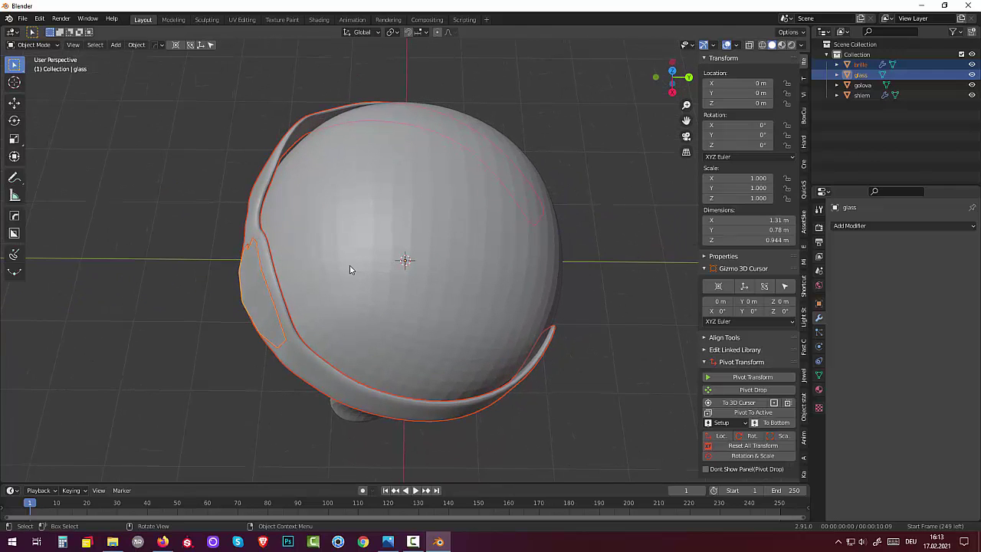
key("g")
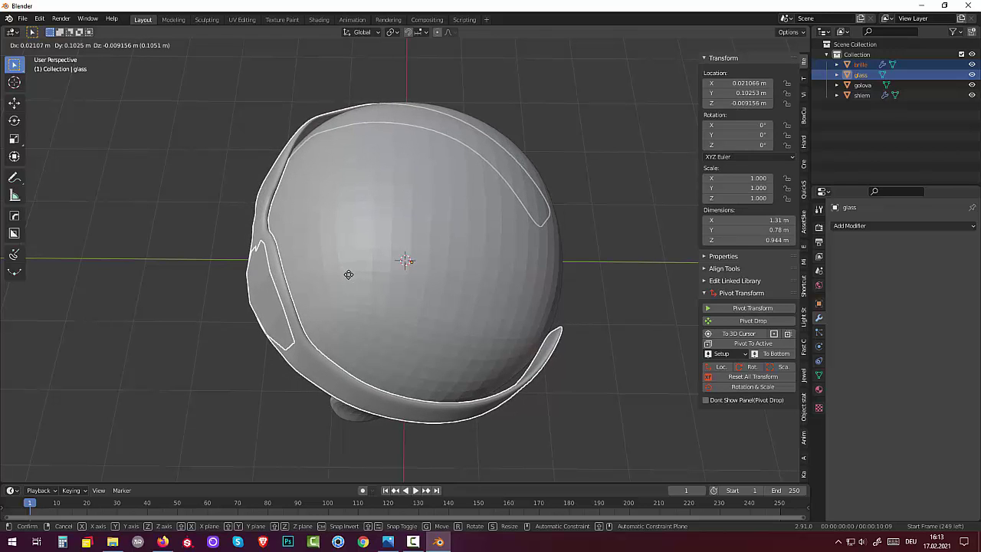
left_click(349, 274)
mouse_move(366, 276)
middle_mouse_down()
mouse_move(240, 182)
mouse_move(191, 240)
mouse_move(183, 286)
mouse_move(202, 309)
mouse_move(260, 276)
mouse_move(404, 320)
middle_mouse_up()
key("s")
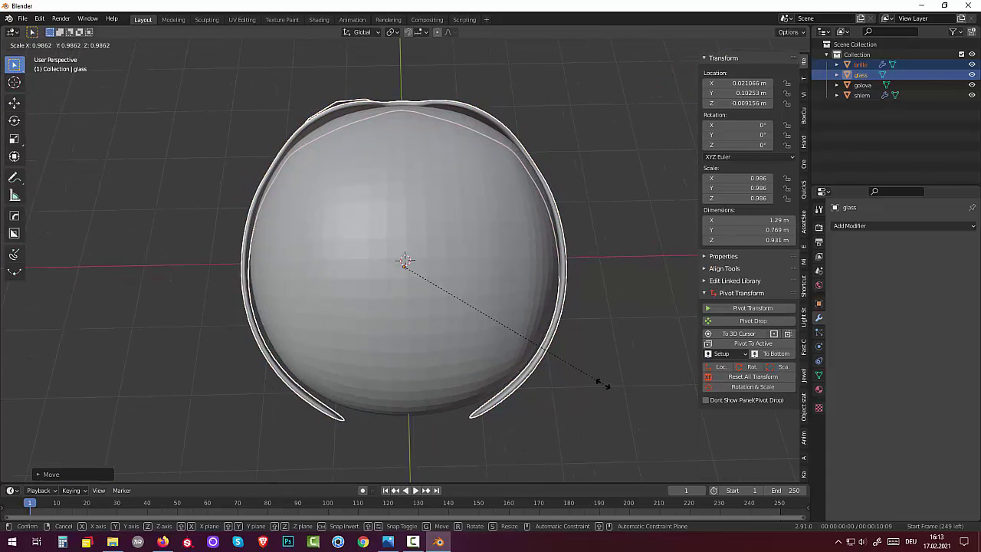
left_click(605, 381)
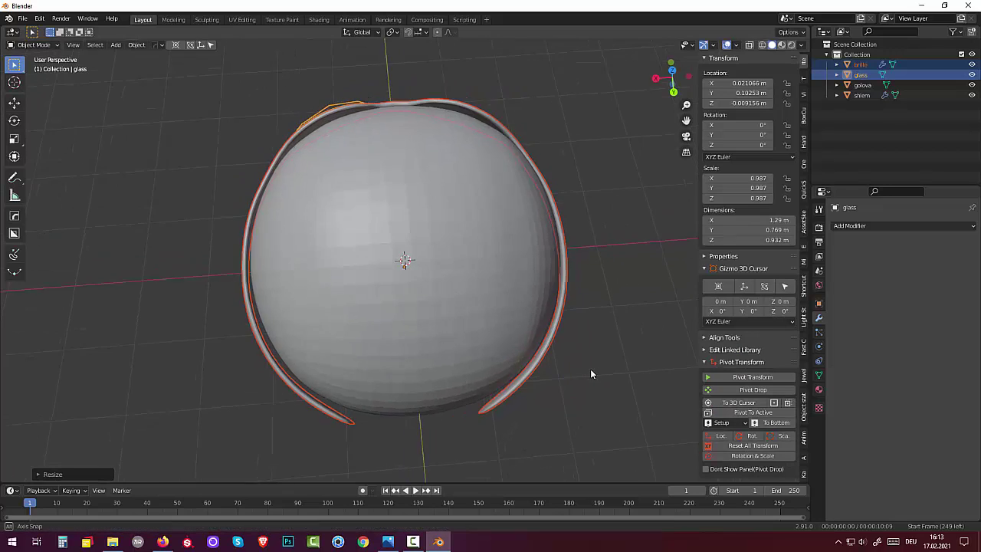
mouse_move(591, 368)
middle_mouse_down()
mouse_move(746, 318)
mouse_move(811, 309)
mouse_move(781, 314)
middle_mouse_up()
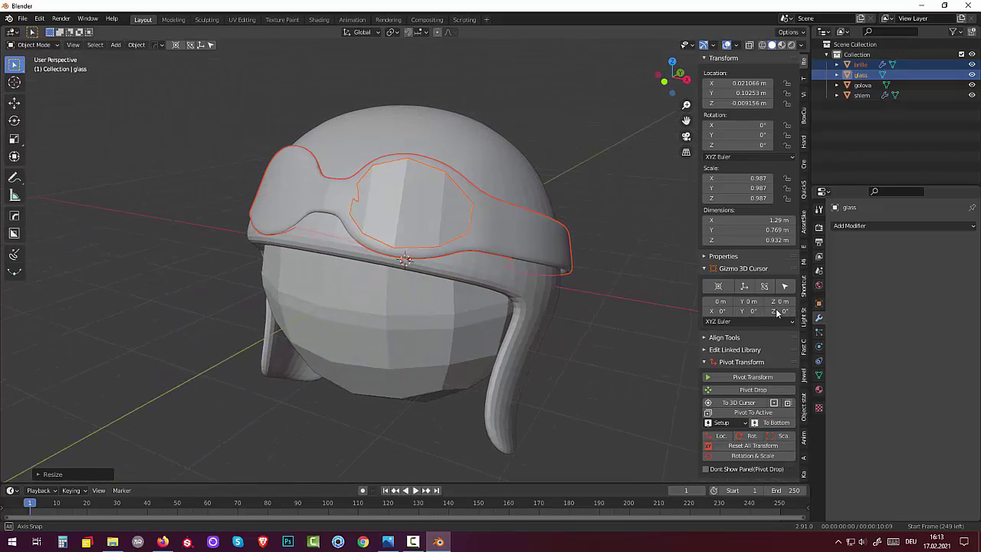
mouse_move(782, 314)
middle_mouse_down()
mouse_move(622, 332)
mouse_move(602, 301)
mouse_move(615, 181)
mouse_move(634, 370)
mouse_move(770, 355)
mouse_move(18, 325)
mouse_move(0, 408)
middle_mouse_up()
- Undo the last four actions, reverting the glass resize and move
key("ctrl+z")
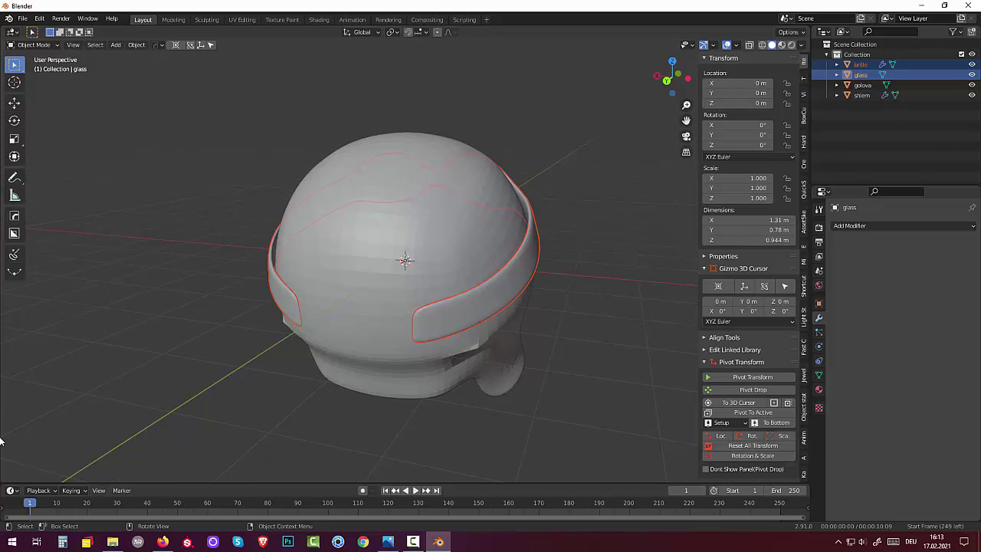
key("ctrl+z")
key("ctrl+z")
key("ctrl+z")
key("ctrl+z")
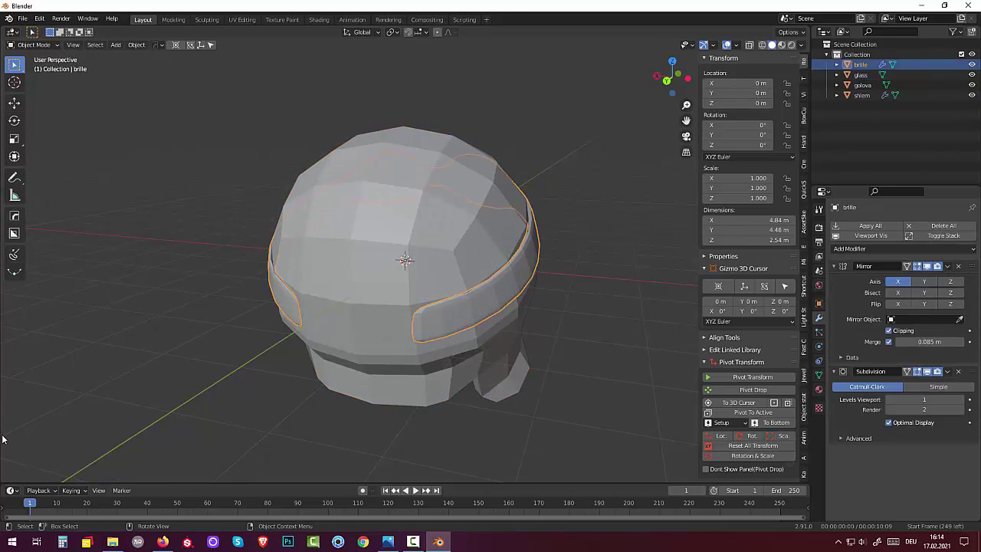
key("ctrl+z")
key("ctrl+z")
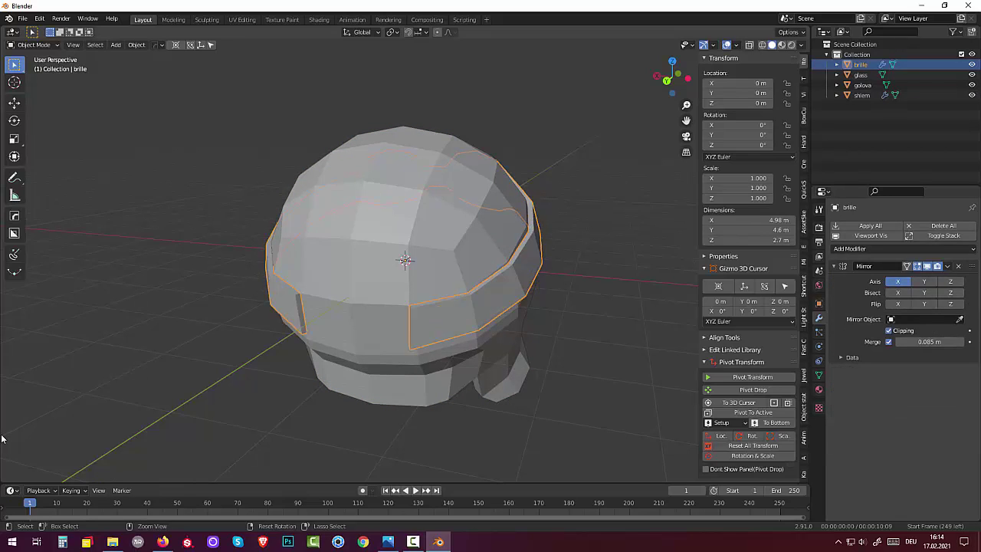
key("ctrl+z")
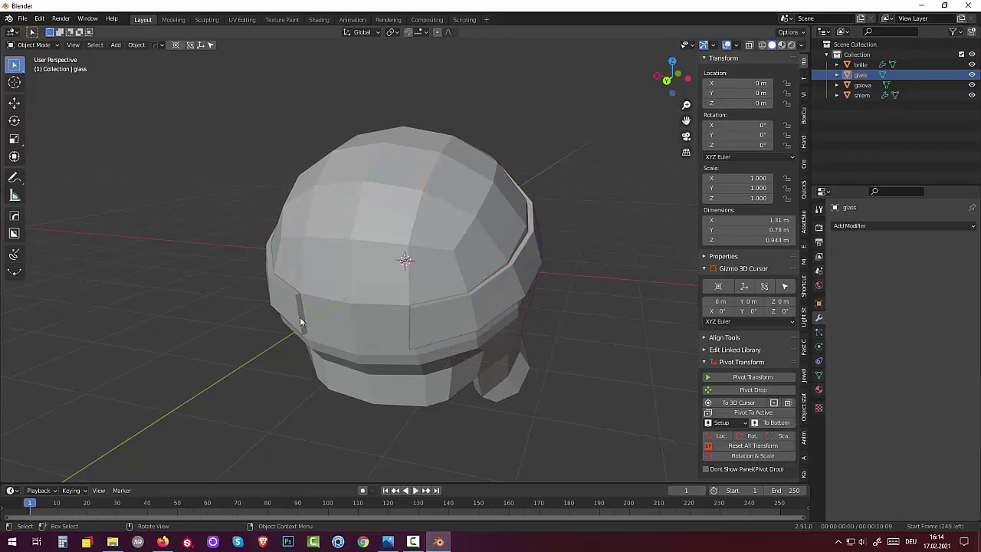
- Select the goggles (brille) and enter Edit Mode
left_click(303, 312)
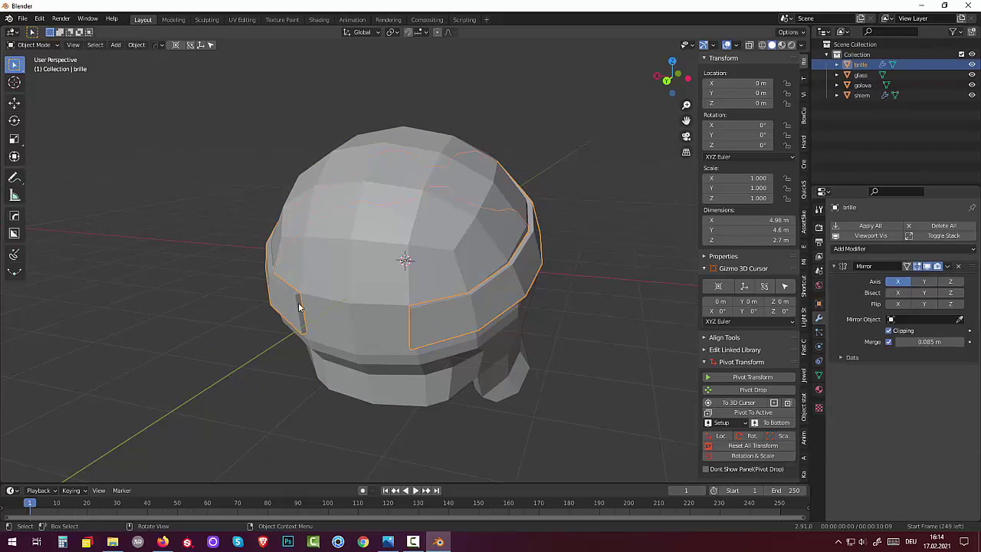
left_click(92, 45)
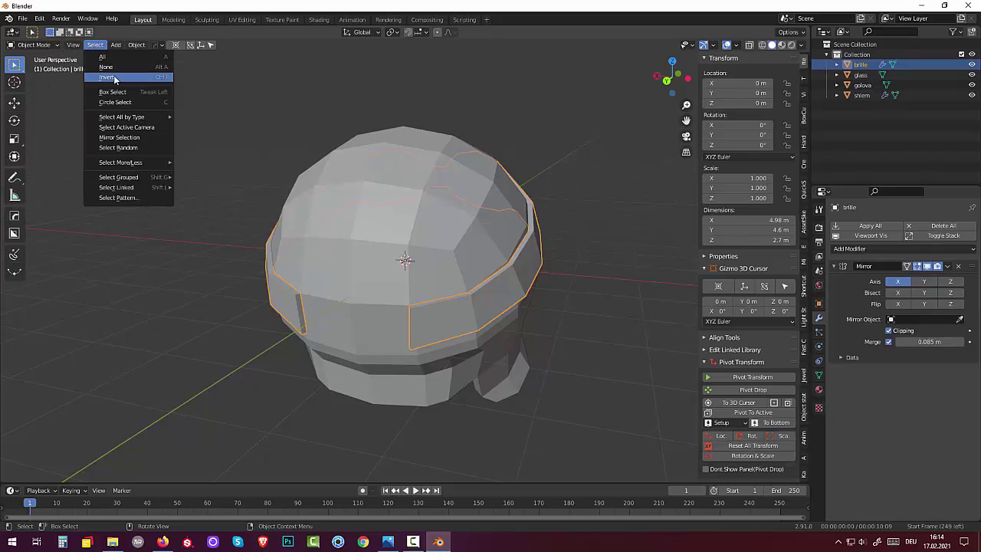
left_click(33, 45)
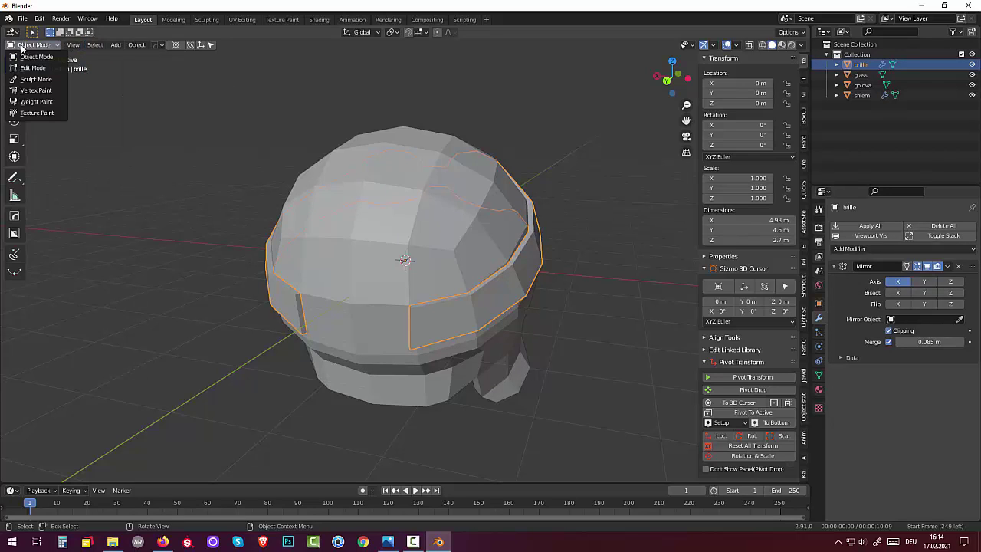
left_click(34, 69)
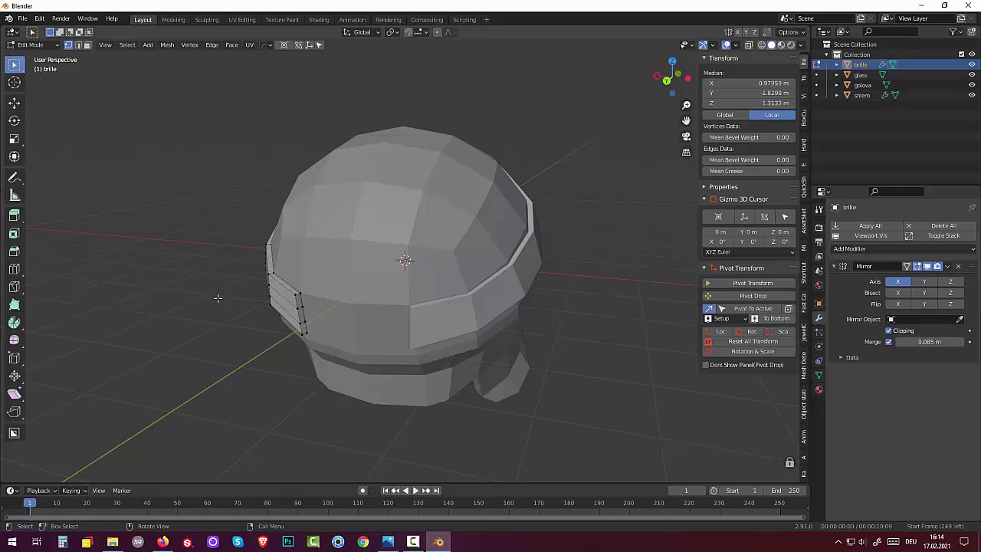
- Select two strap faces in face mode and move them along Z
left_click(299, 315)
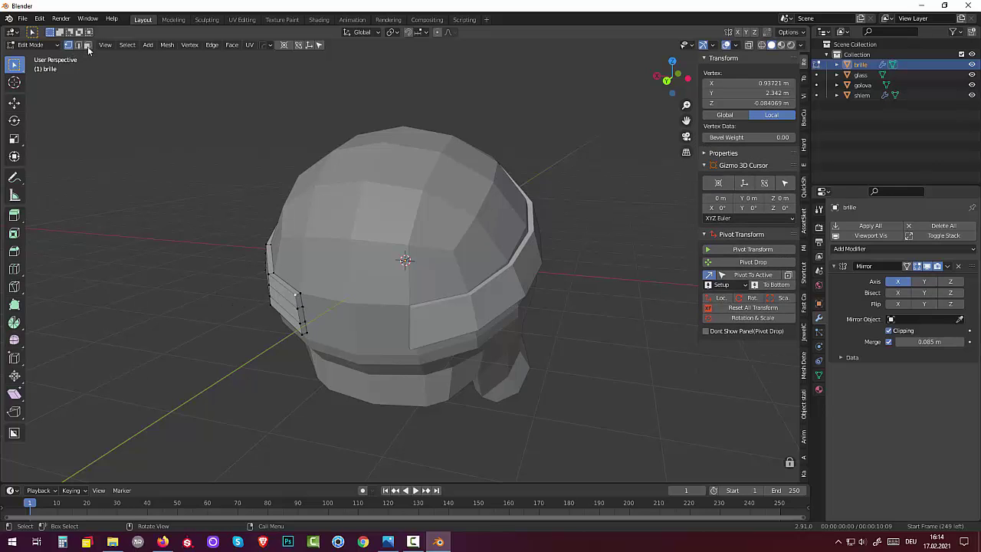
left_click(87, 46)
left_click(299, 314)
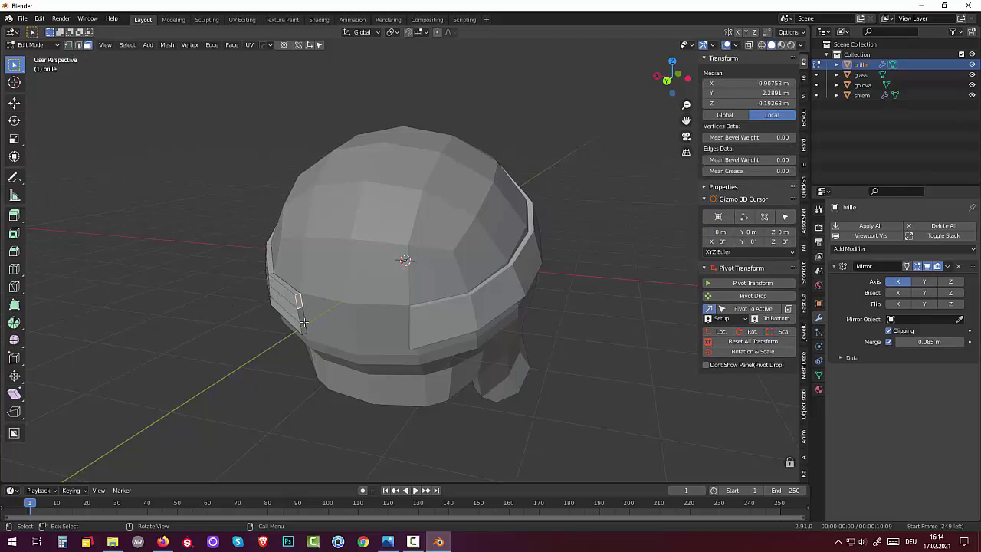
left_click(303, 328, "shift")
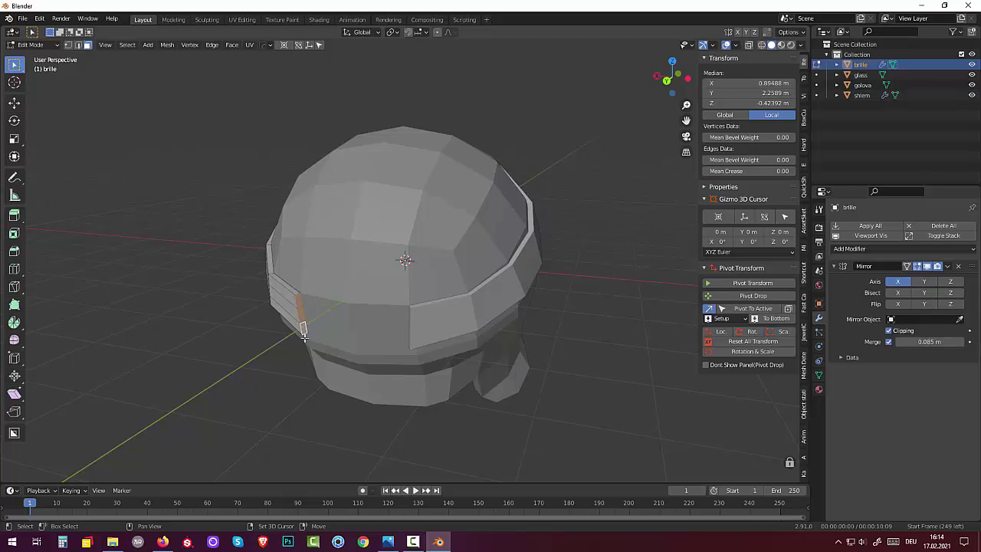
middle_click_drag(303, 328, 347, 337)
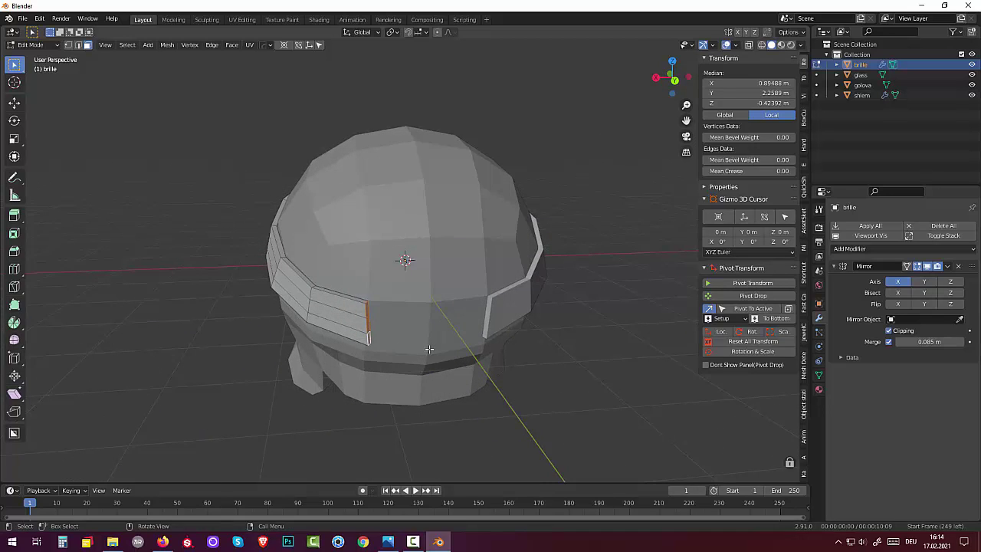
key("g")
key("z")
key("z")
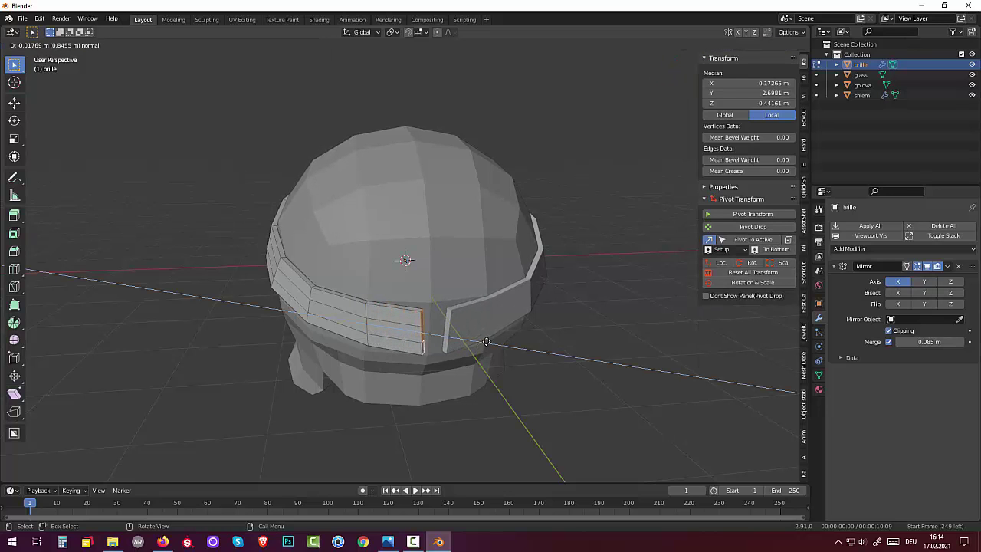
left_click(488, 341)
mouse_move(487, 340)
middle_mouse_down()
mouse_move(463, 339)
mouse_move(462, 317)
middle_mouse_up()
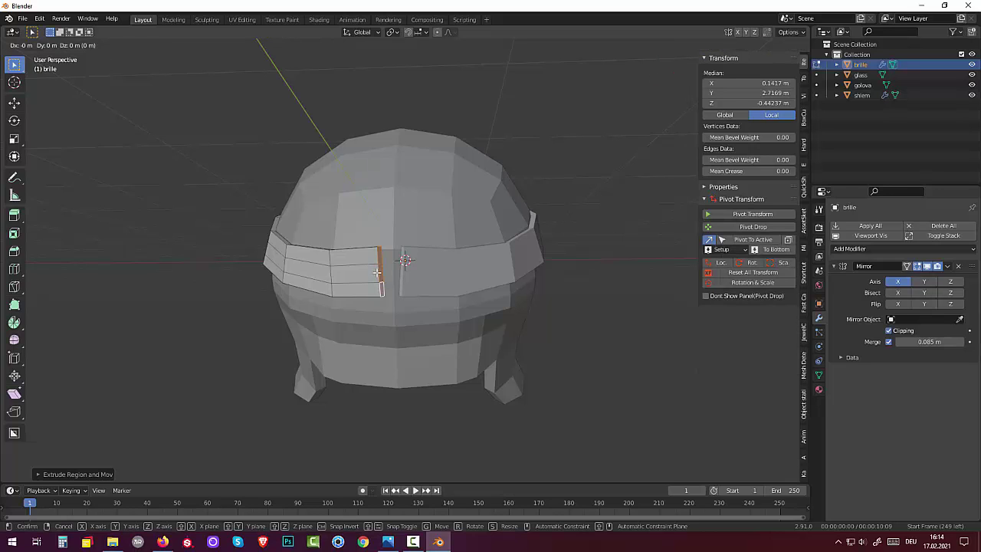
- Move the strap vertices and edge strip lower so the band wraps evenly
key("g")
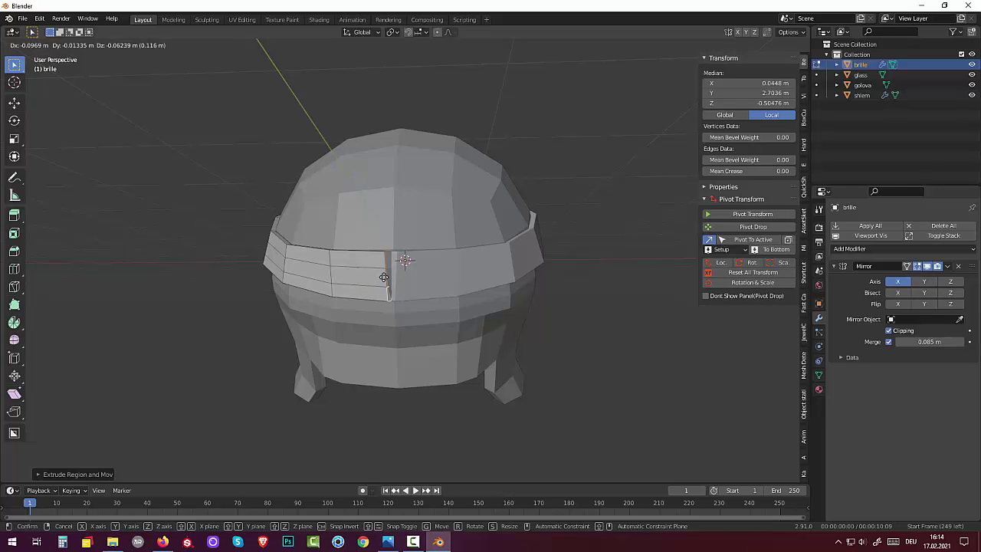
left_click(384, 277)
middle_click_drag(384, 277, 361, 384)
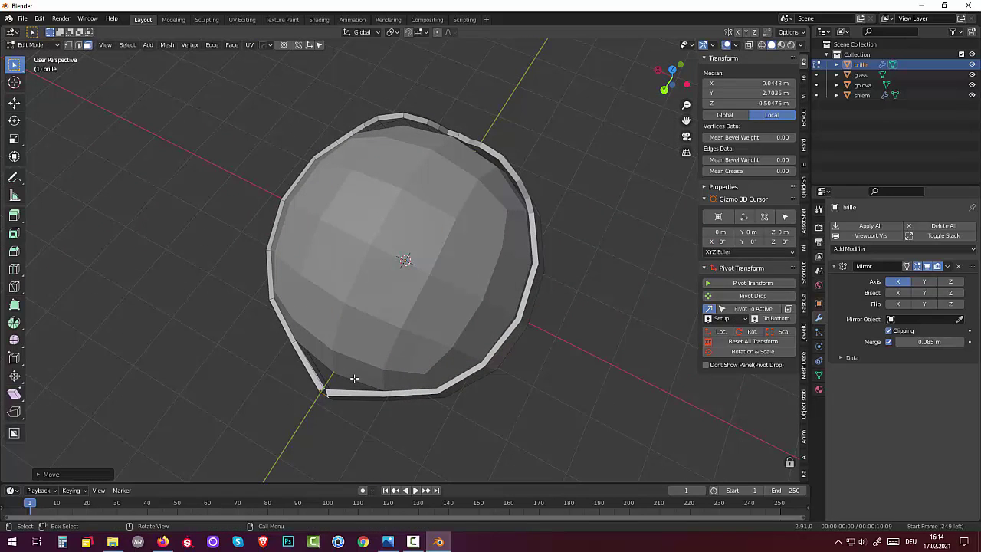
key("g")
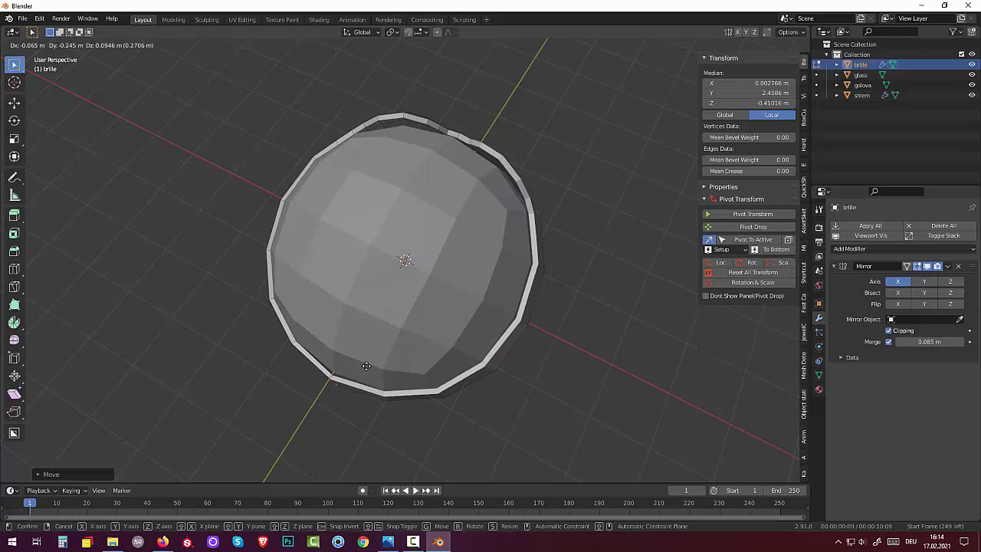
left_click(368, 364)
mouse_move(371, 338)
middle_mouse_down()
mouse_move(410, 254)
mouse_move(404, 281)
middle_mouse_up()
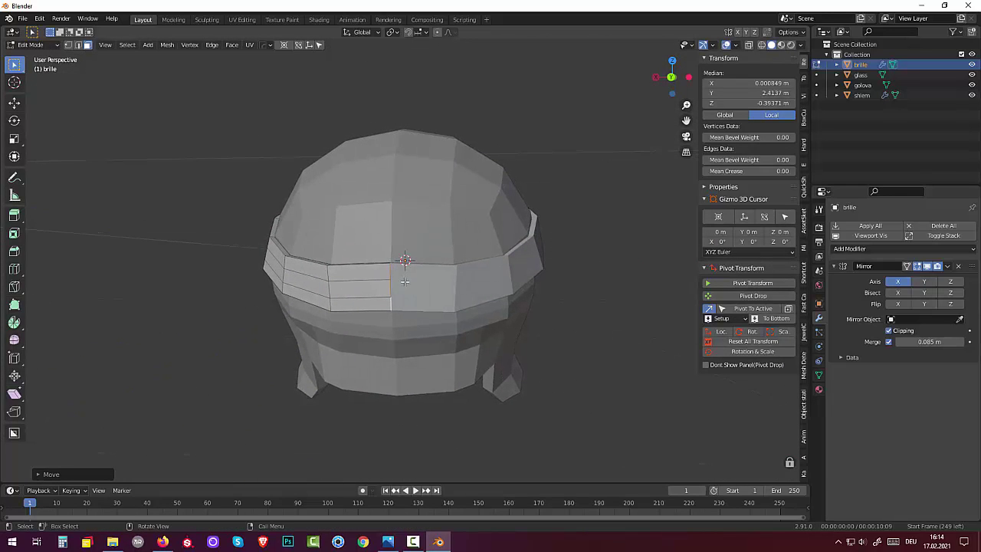
key("g")
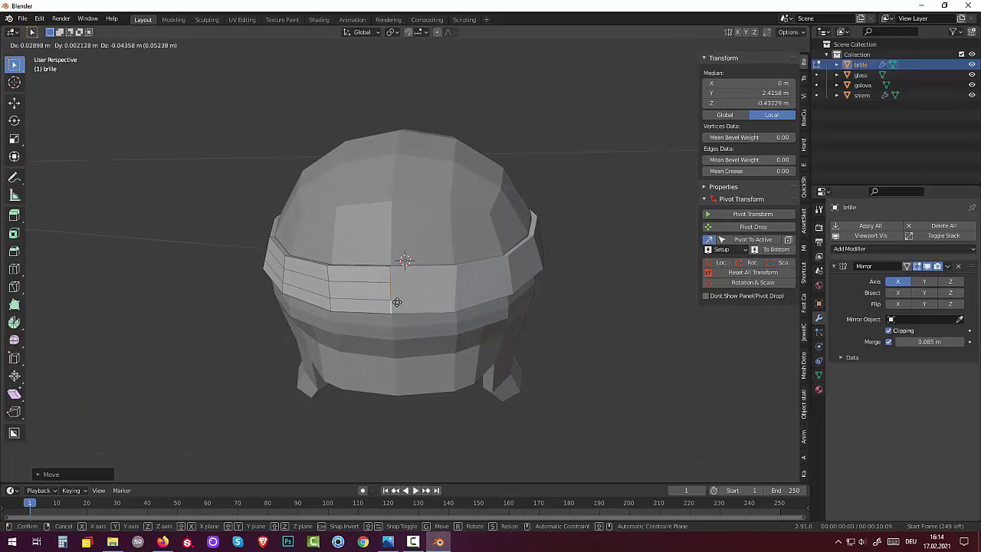
left_click(398, 303)
- Clear the selection and return the goggles to Object Mode
left_click(588, 383)
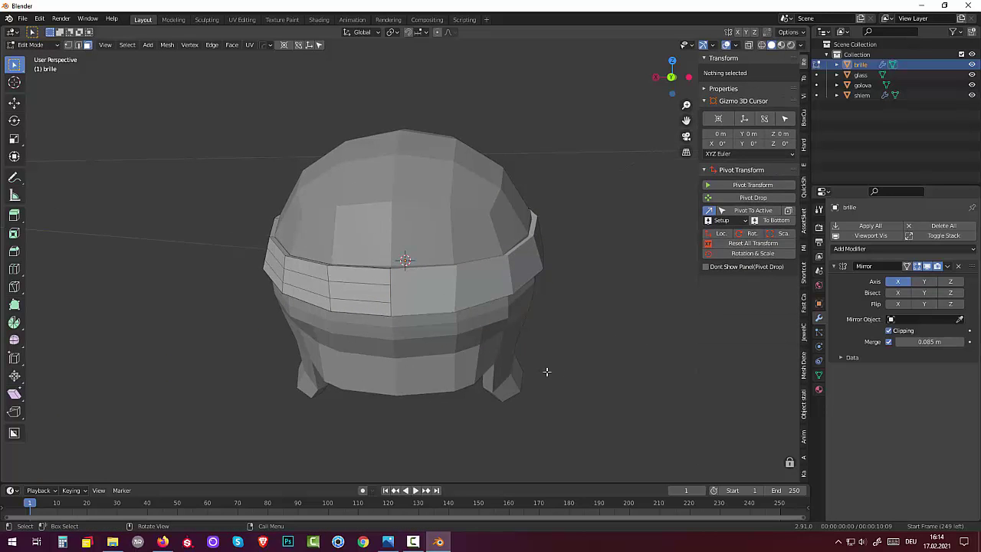
mouse_move(547, 373)
middle_mouse_down()
mouse_move(738, 382)
mouse_move(792, 396)
mouse_move(769, 386)
mouse_move(746, 416)
mouse_move(678, 391)
middle_mouse_up()
left_click(432, 272)
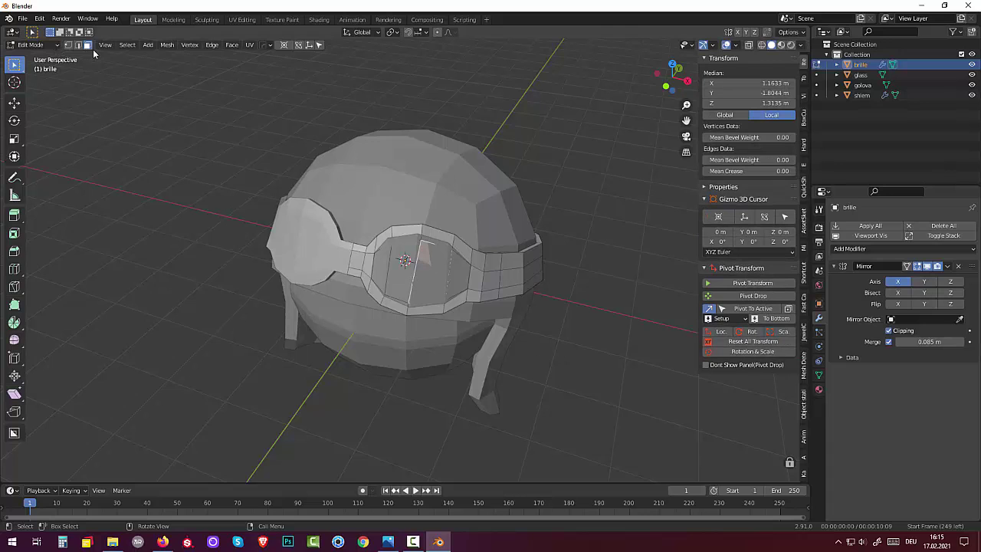
middle_click_drag(380, 212, 335, 242)
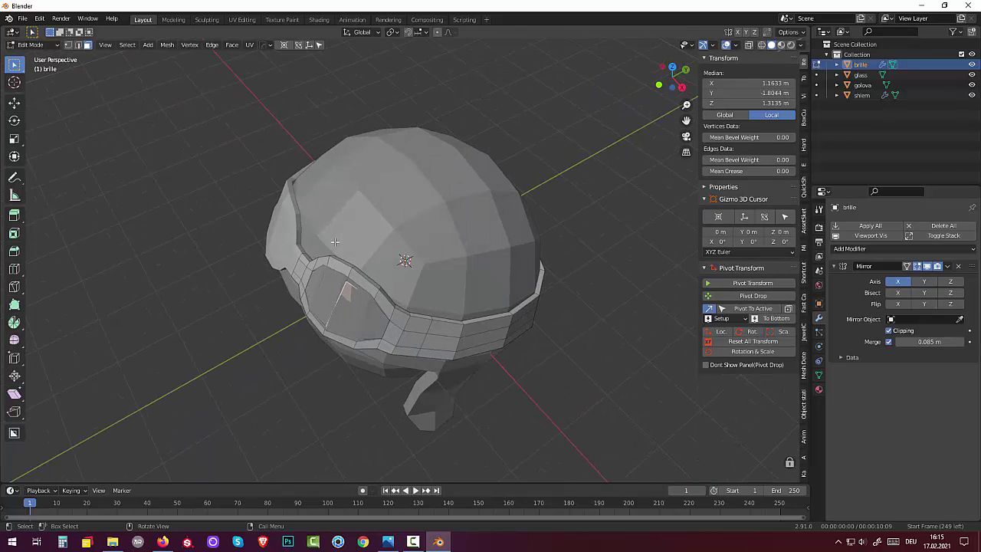
key("alt+a")
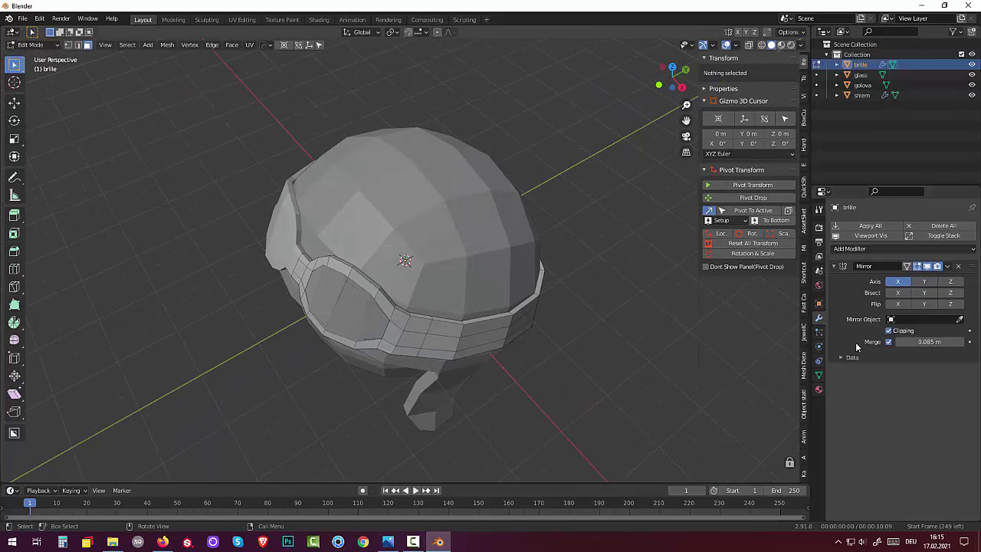
left_click(864, 249)
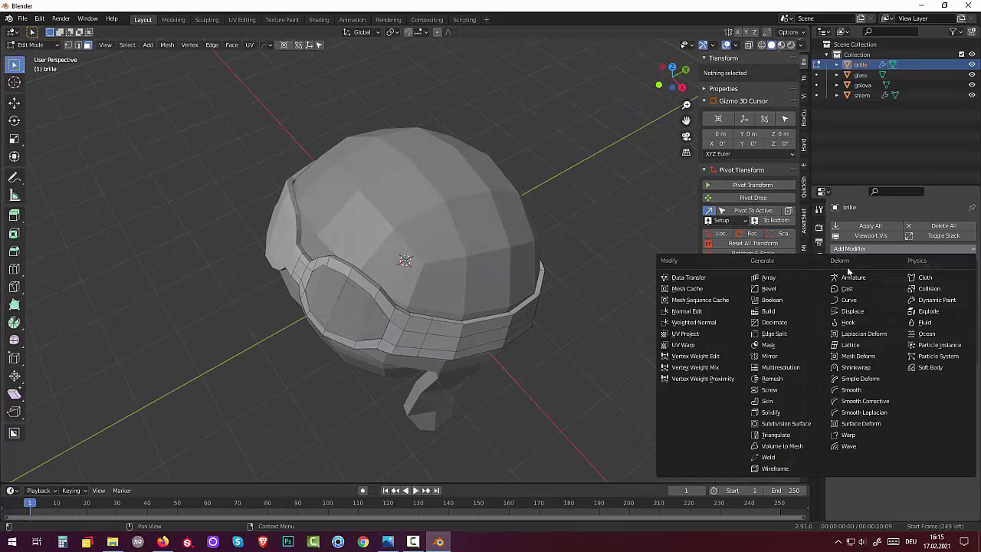
left_click(30, 45)
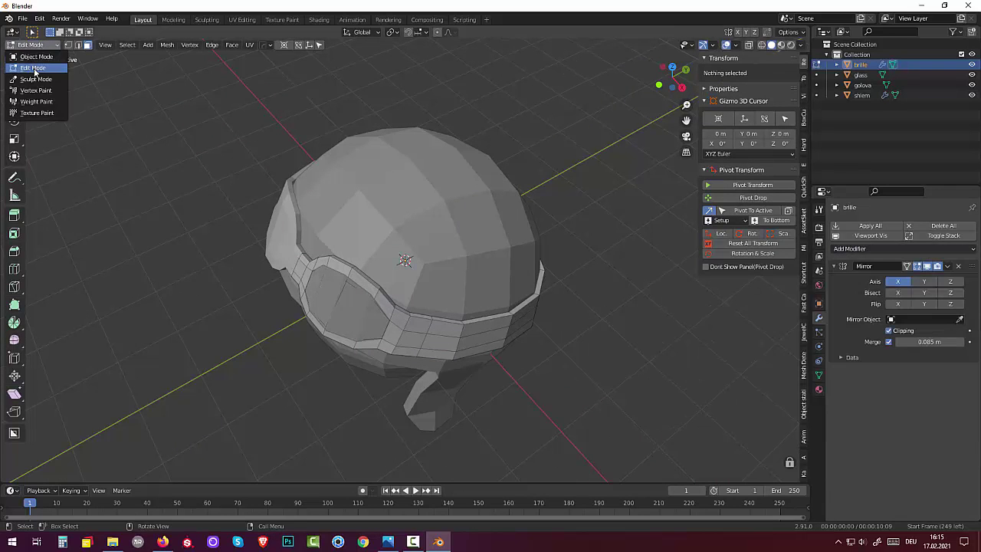
left_click(35, 57)
- Add a Subdivision Surface modifier to the helmet shlem
left_click(436, 246)
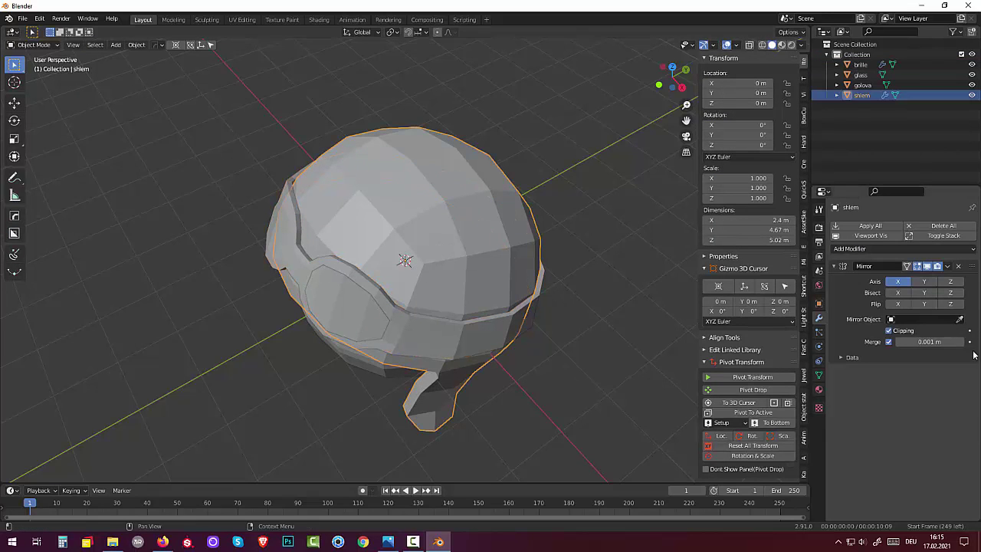
left_click(860, 249)
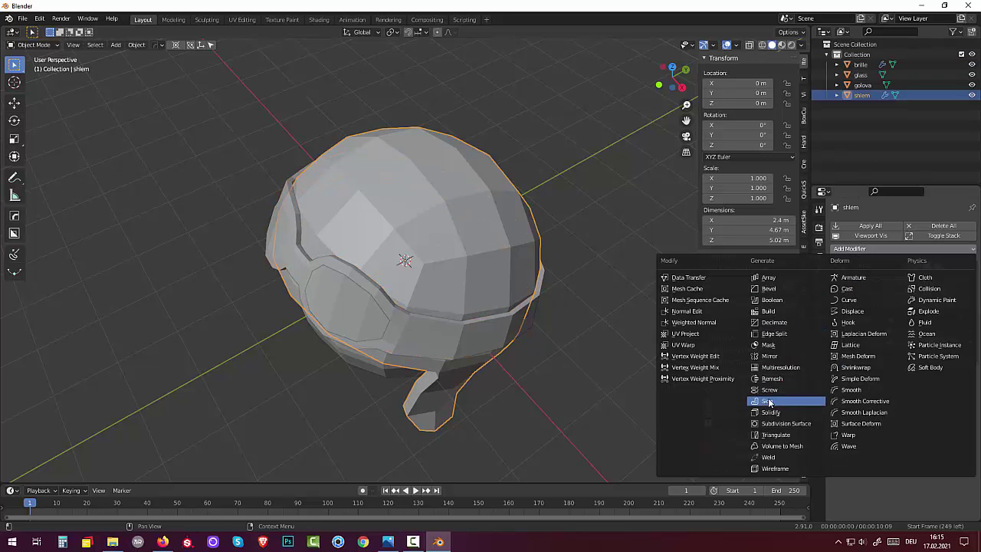
left_click(776, 423)
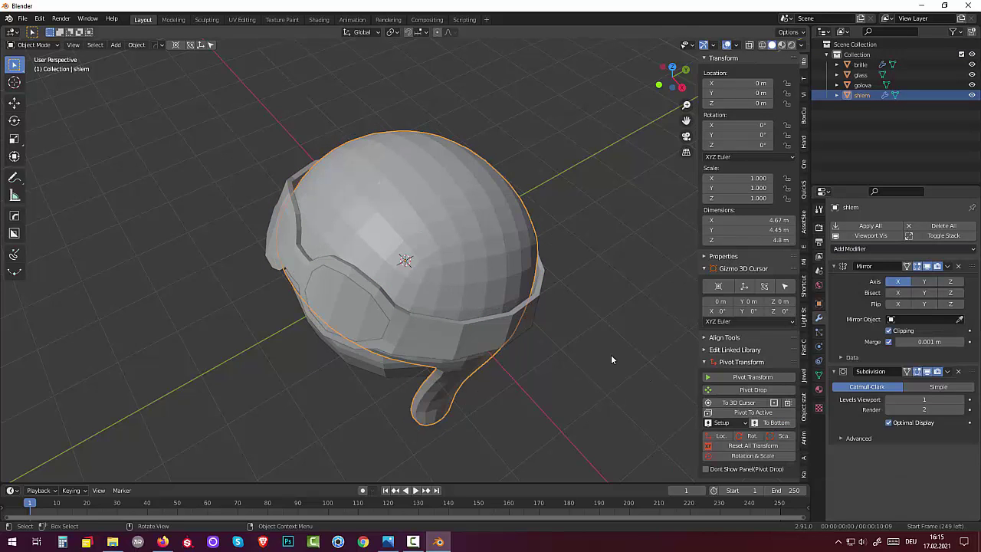
mouse_move(611, 354)
middle_mouse_down()
mouse_move(489, 381)
mouse_move(552, 292)
mouse_move(587, 320)
mouse_move(668, 309)
mouse_move(604, 325)
middle_mouse_up()
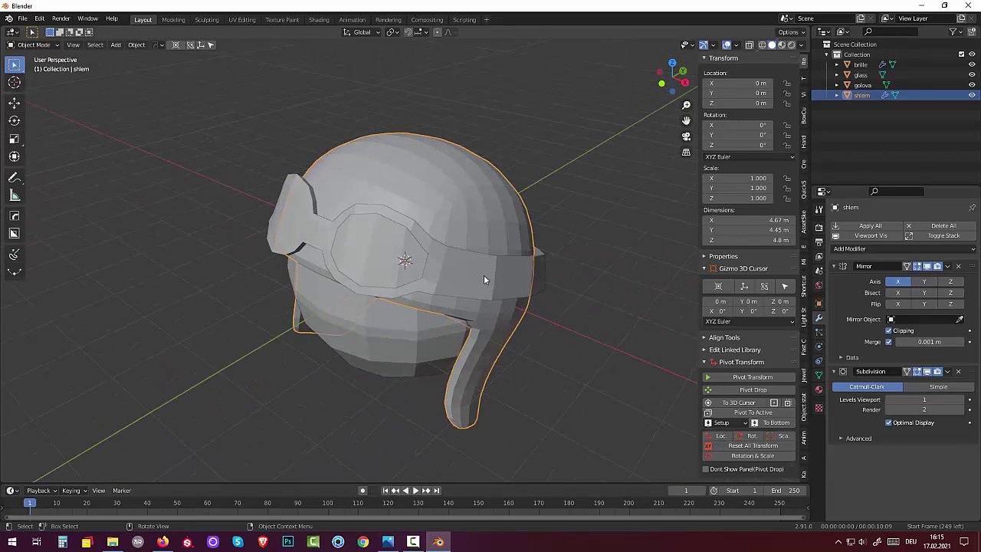
- Shade the helmet smooth and reselect it
right_click(478, 218)
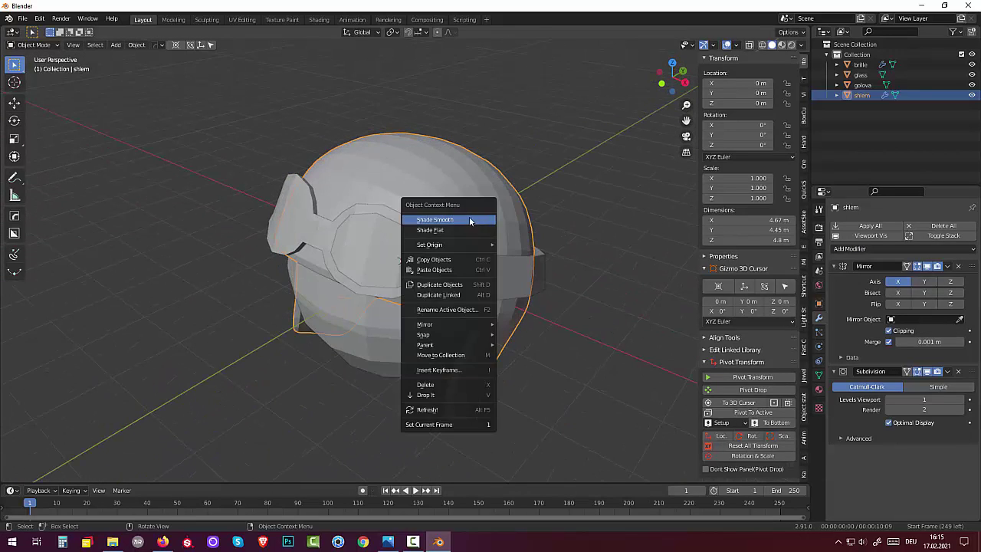
left_click(464, 217)
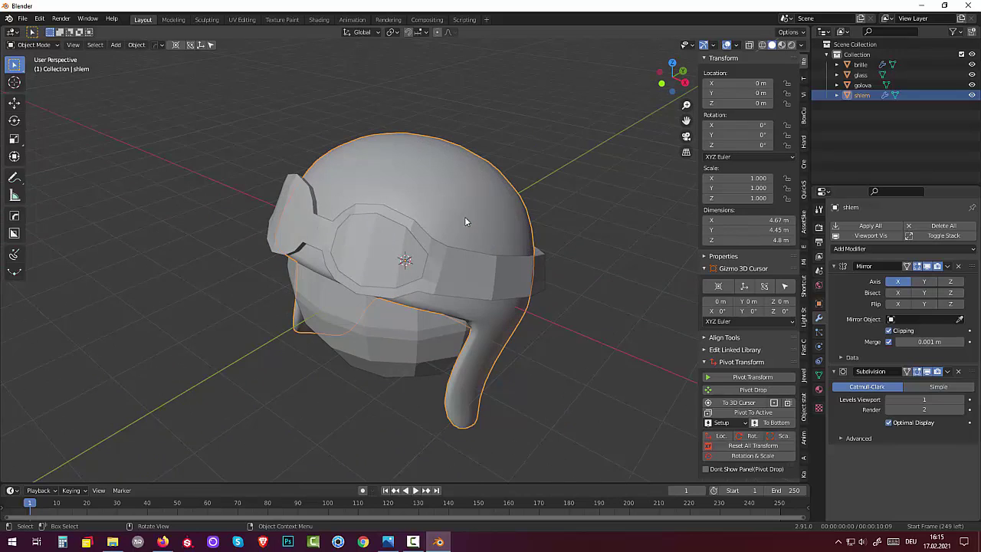
left_click(463, 268)
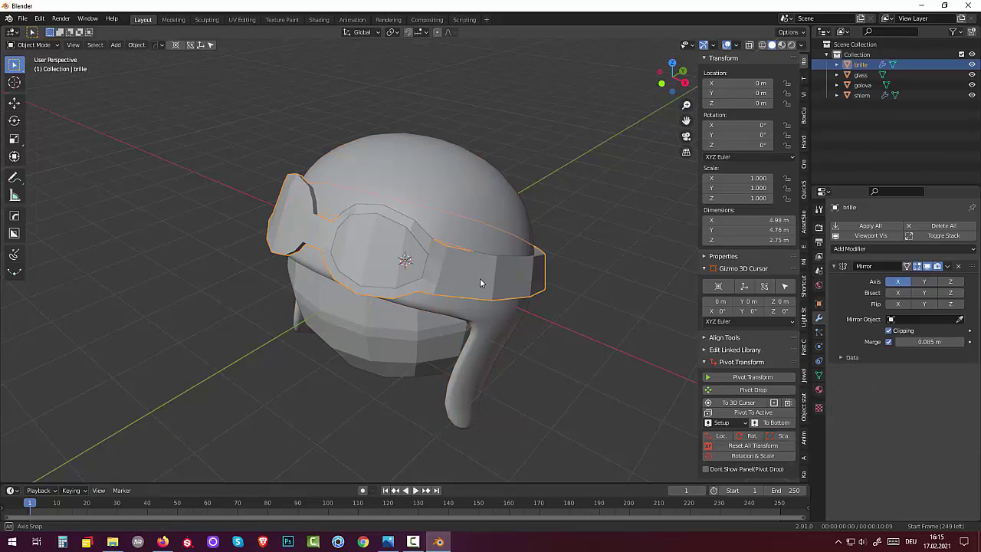
mouse_move(479, 277)
middle_mouse_down()
mouse_move(433, 250)
mouse_move(417, 263)
mouse_move(376, 235)
mouse_move(436, 262)
middle_mouse_up()
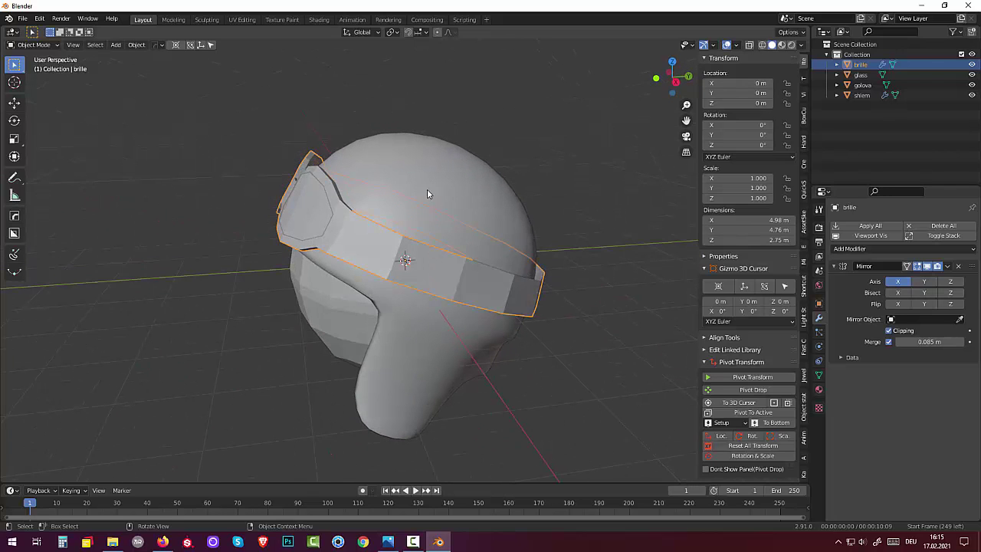
left_click(429, 187)
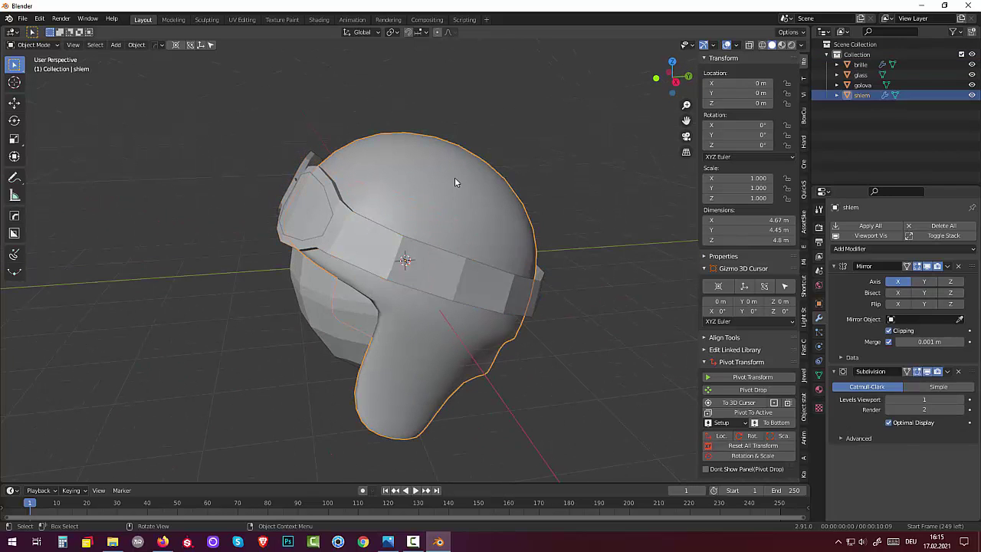
- Enable Auto Smooth at 30° in the helmet's Object Data Normals settings
left_click(819, 375)
left_click(888, 416)
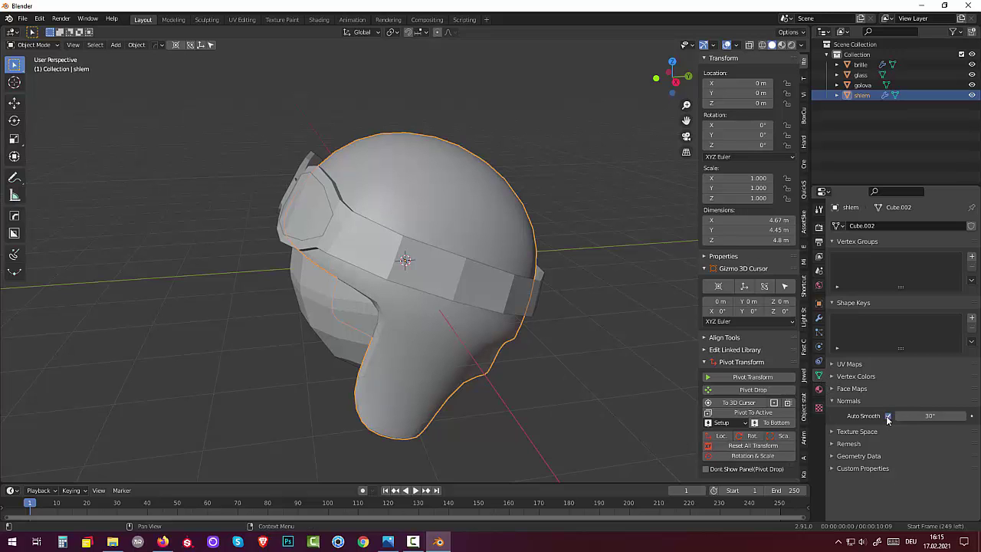
left_click(519, 409)
mouse_move(519, 409)
middle_mouse_down()
mouse_move(605, 403)
mouse_move(616, 404)
mouse_move(615, 421)
mouse_move(561, 350)
middle_mouse_up()
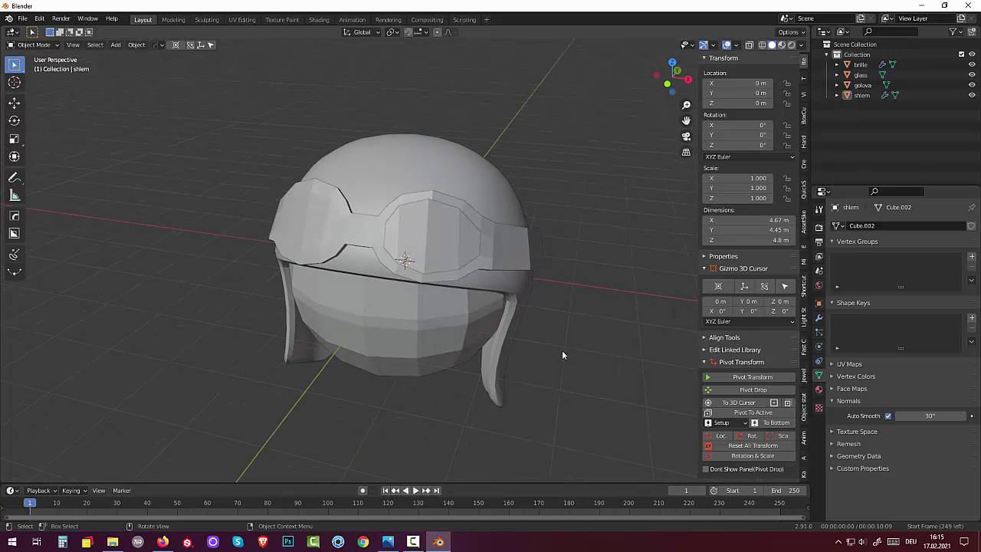
left_click(511, 260)
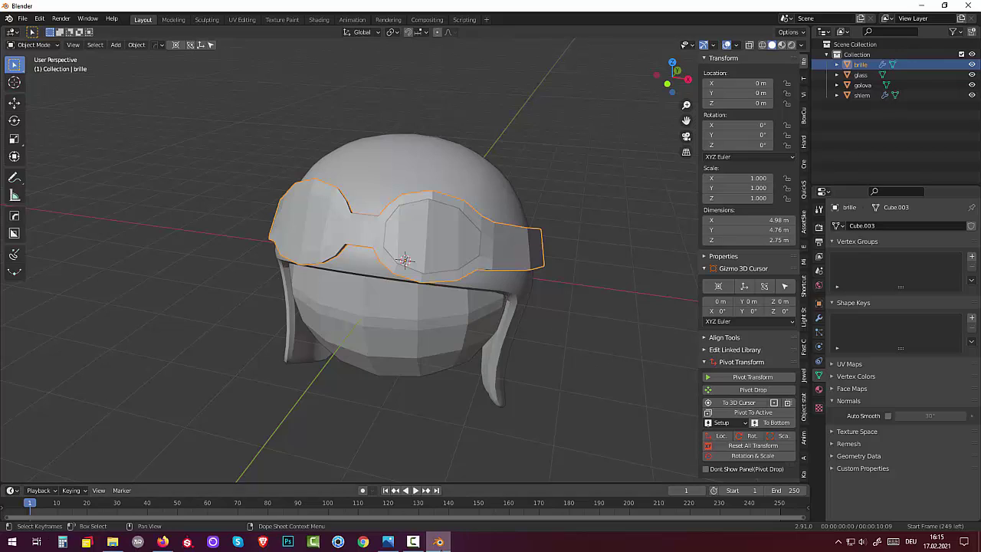
- Scale the goggles down to 0.967
left_click(411, 543)
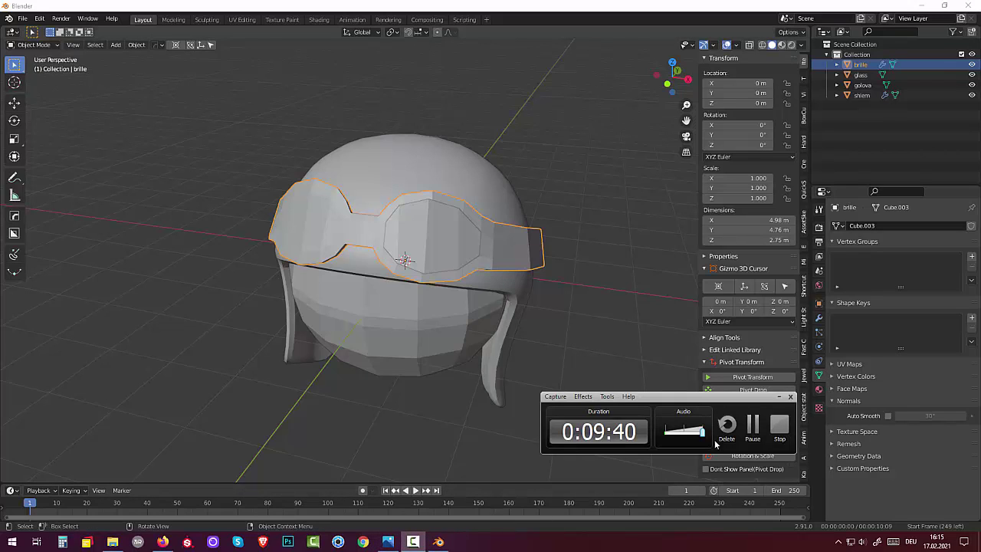
left_click(620, 309)
mouse_move(620, 309)
middle_mouse_down()
mouse_move(424, 338)
mouse_move(442, 369)
mouse_move(548, 312)
middle_mouse_up()
left_click(434, 305)
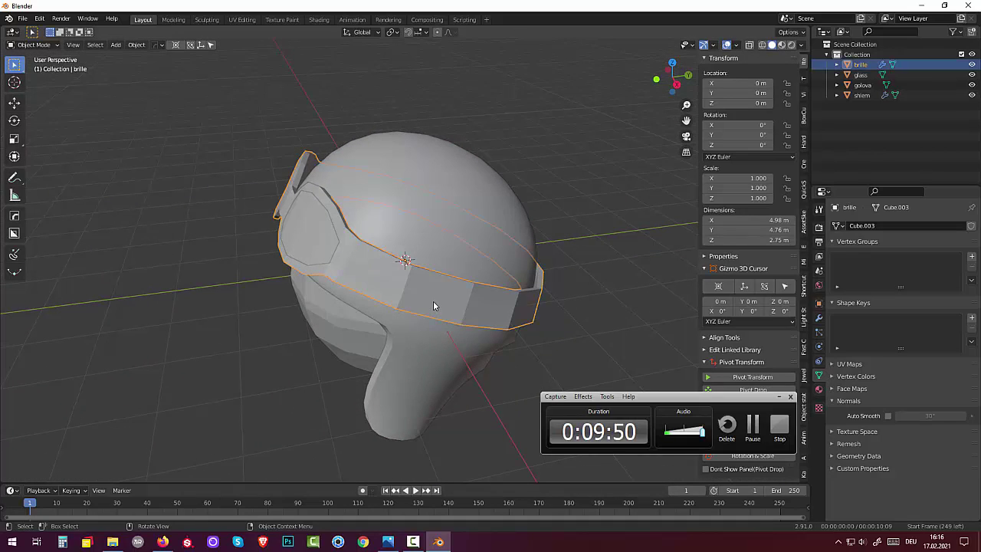
mouse_move(437, 303)
middle_mouse_down()
mouse_move(454, 348)
mouse_move(482, 357)
mouse_move(514, 346)
middle_mouse_up()
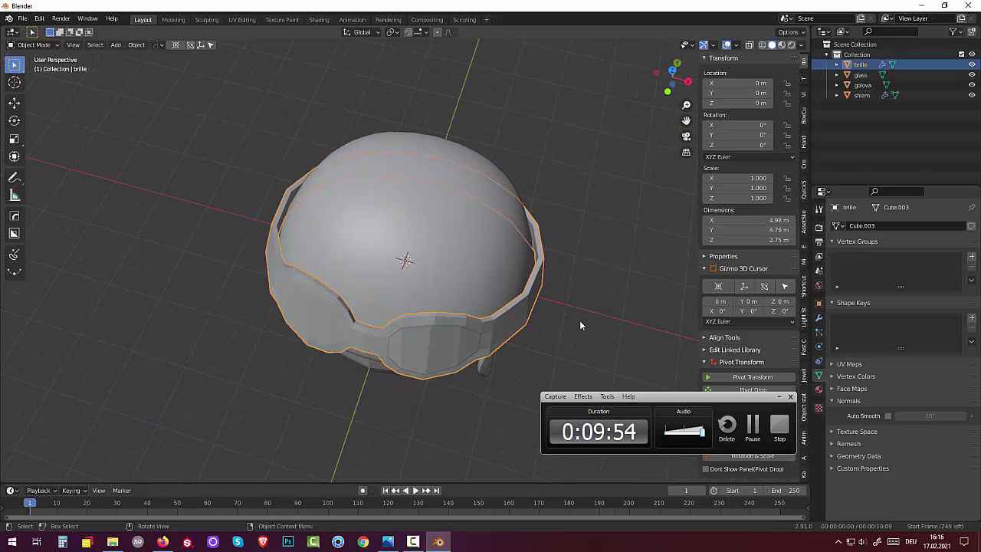
key("s")
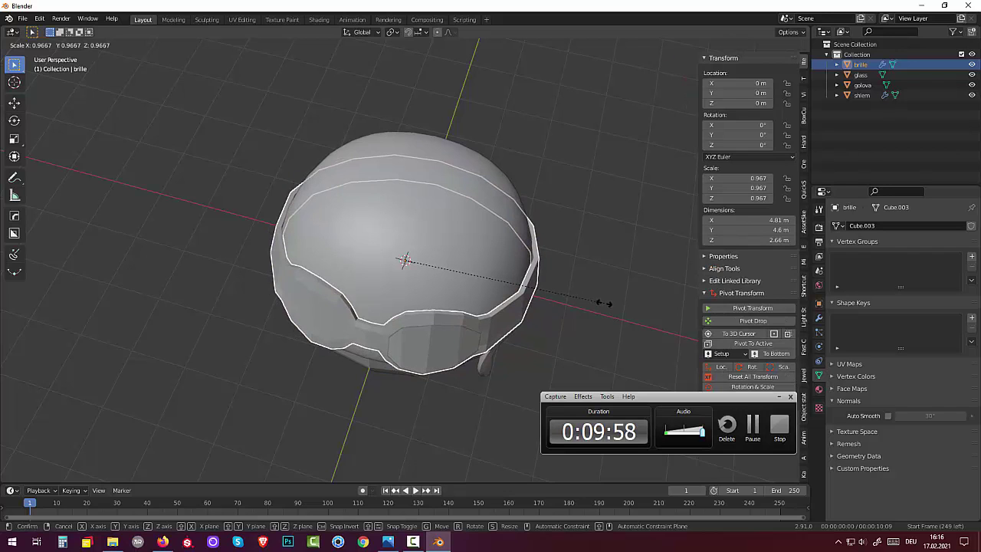
left_click(604, 303)
- Switch the goggles into Edit Mode
middle_click_drag(598, 293, 432, 301)
mouse_move(398, 253)
middle_mouse_down()
mouse_move(386, 199)
mouse_move(394, 184)
mouse_move(504, 208)
mouse_move(508, 220)
mouse_move(443, 194)
mouse_move(348, 273)
middle_mouse_up()
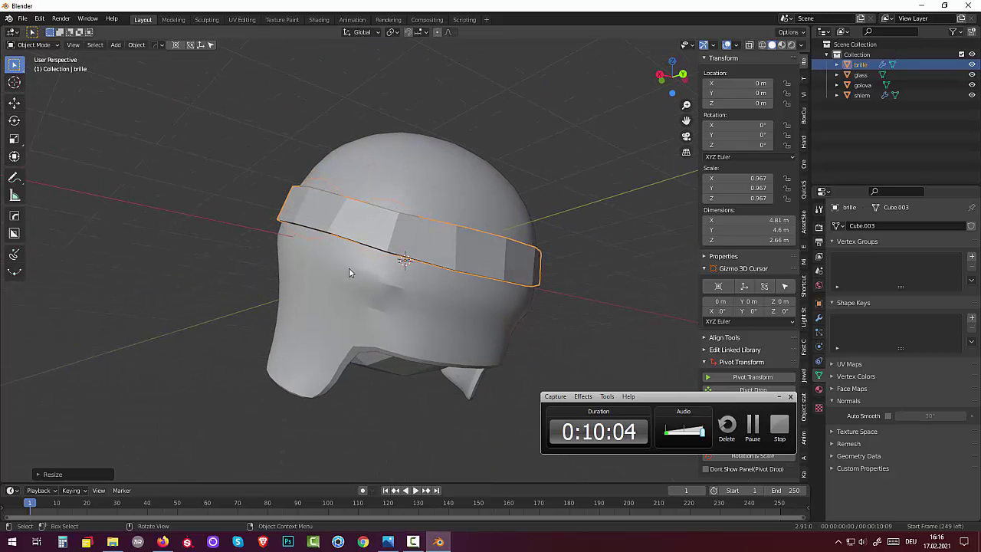
middle_click_drag(443, 316, 344, 318)
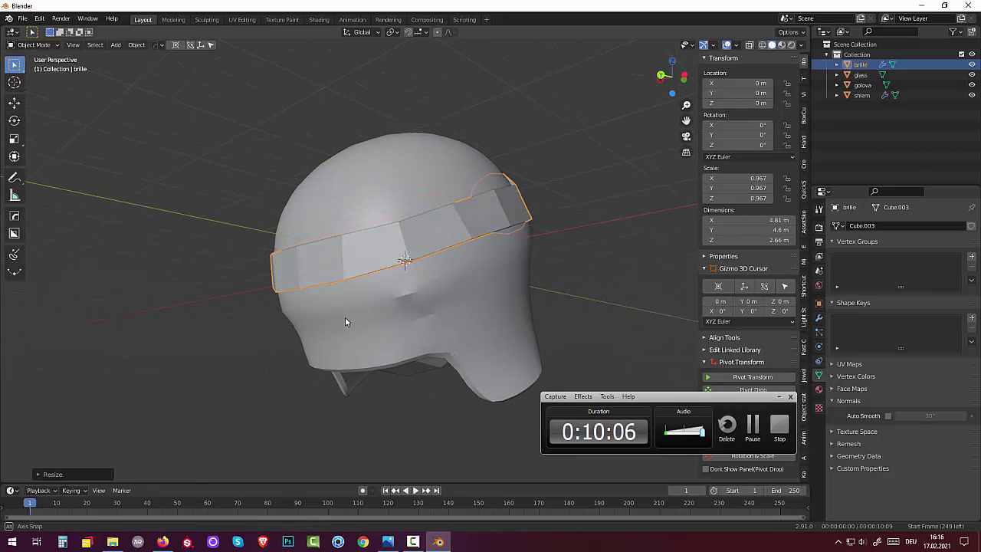
left_click(35, 45)
left_click(40, 69)
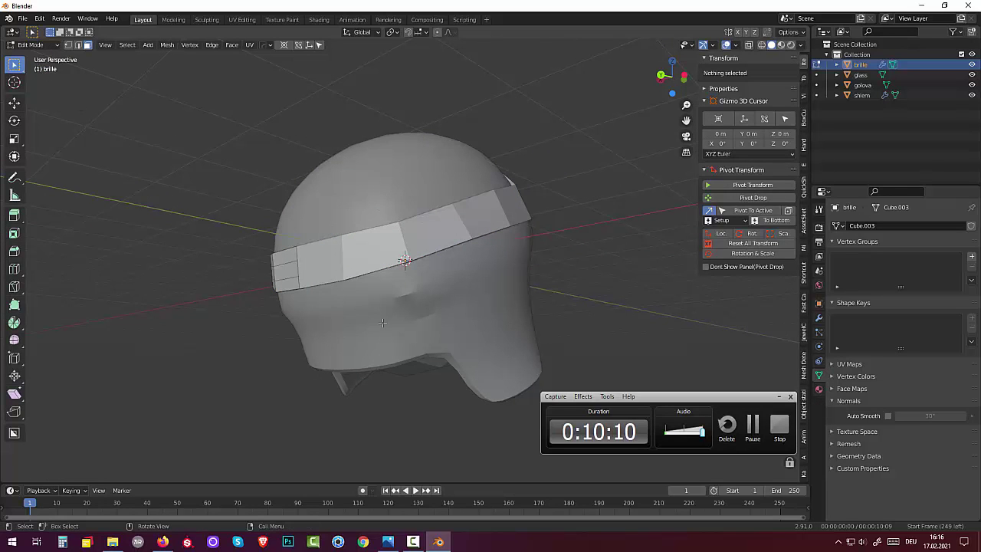
- Return to Object Mode, select the helmet shlem and enter its Edit Mode
left_click(35, 45)
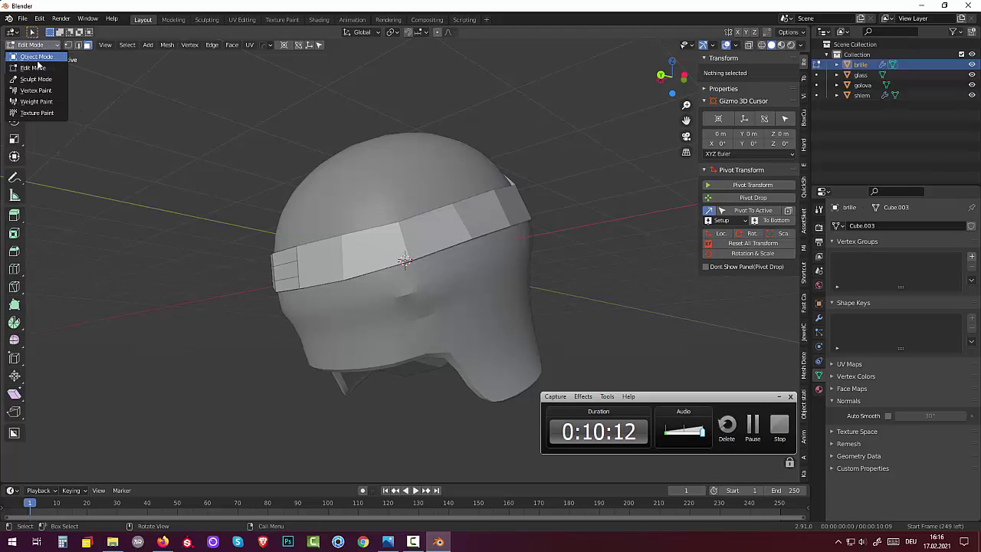
left_click(38, 57)
left_click(458, 340)
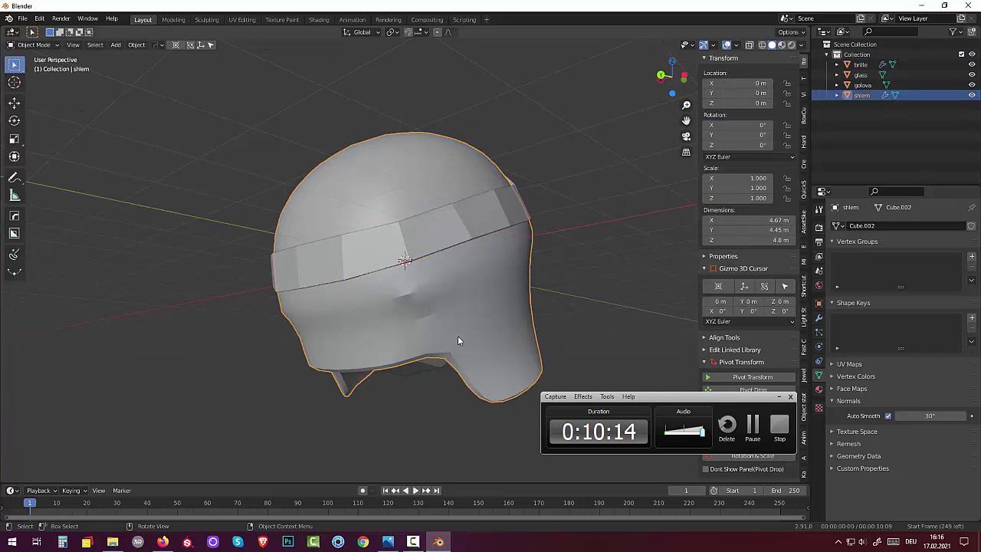
left_click(34, 45)
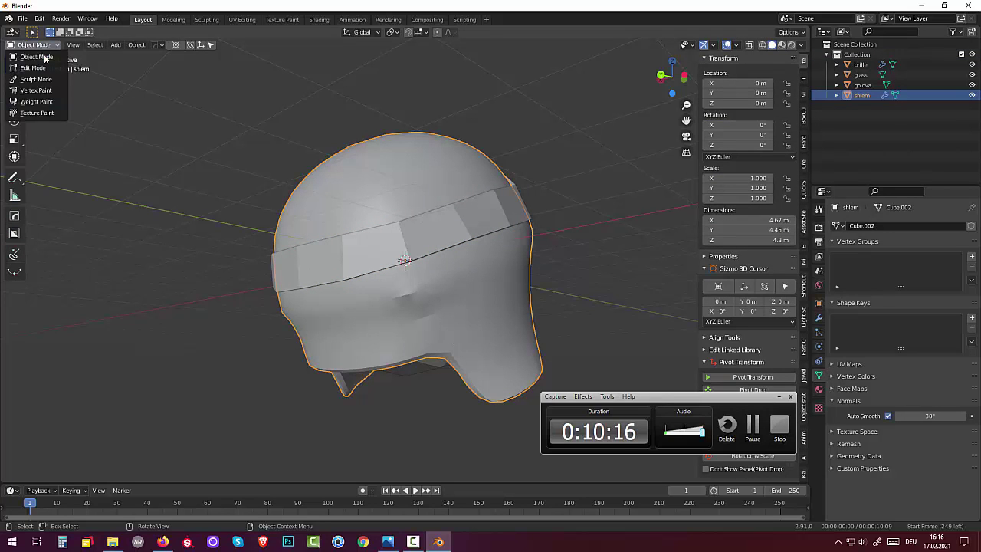
left_click(39, 68)
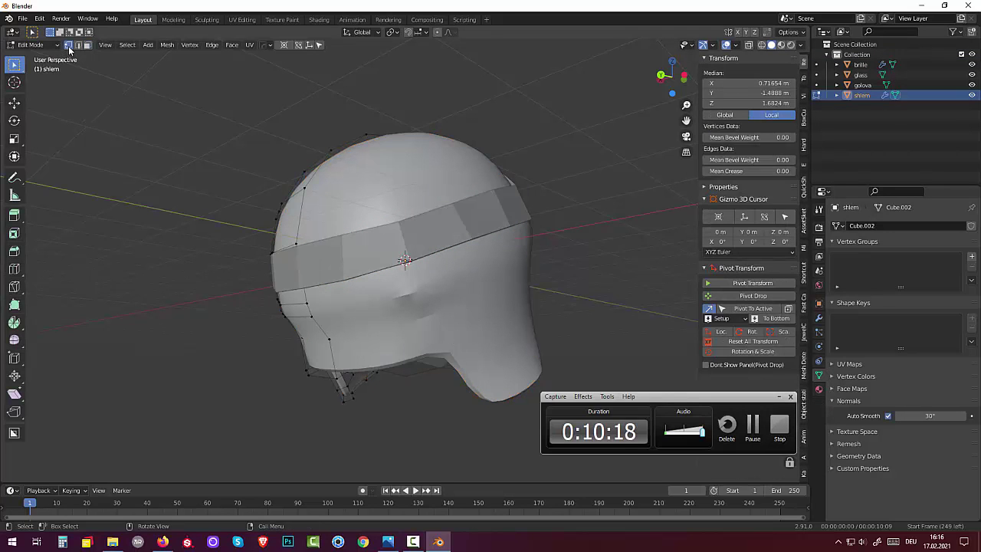
mouse_move(268, 122)
middle_mouse_down()
mouse_move(375, 112)
mouse_move(383, 125)
middle_mouse_up()
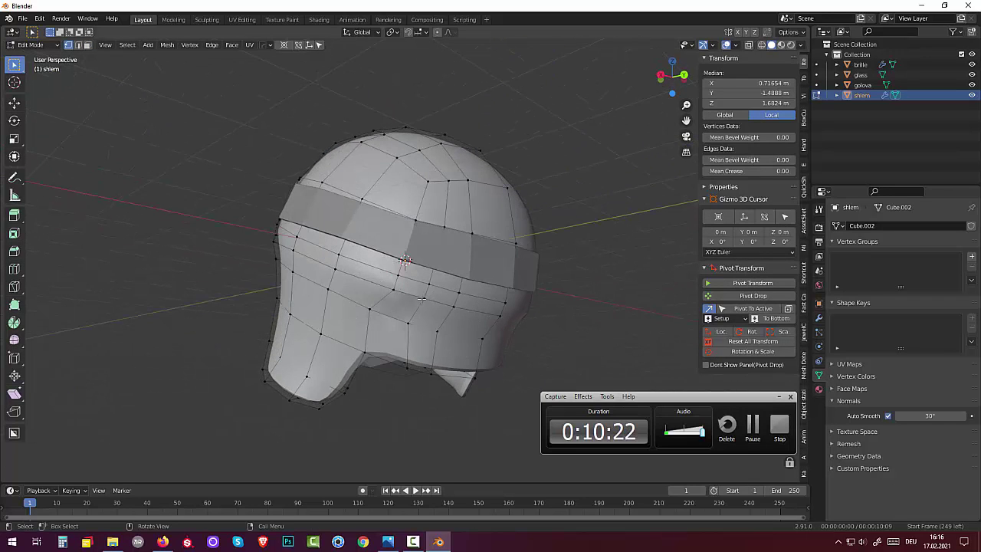
scroll(421, 299, "up", 1)
left_click(390, 299)
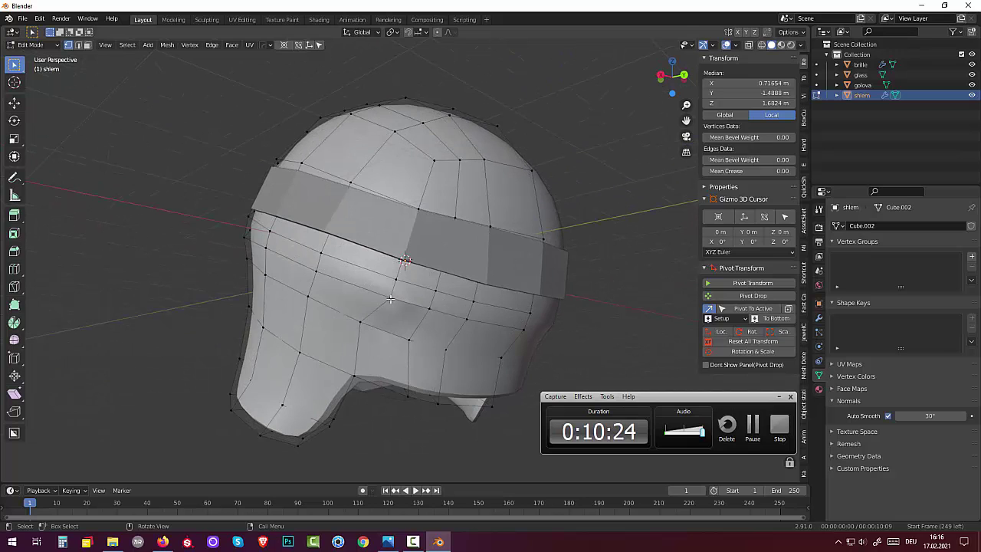
middle_click_drag(378, 295, 399, 301)
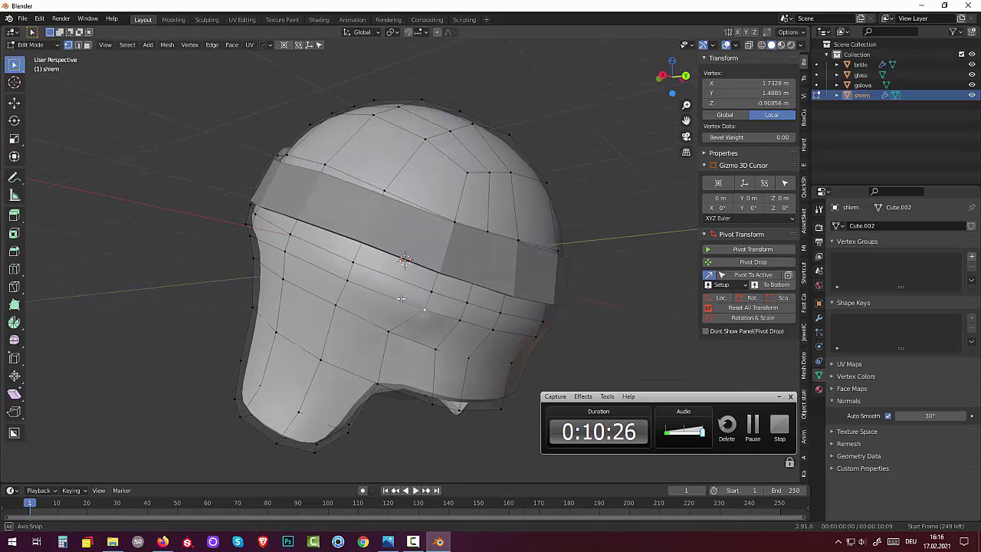
scroll(414, 306, "down", 3)
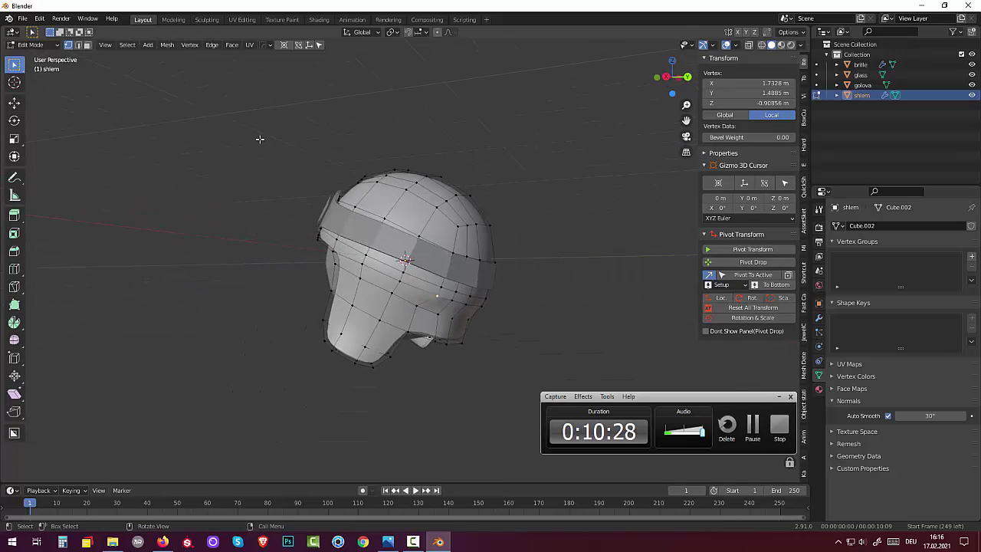
- Box-select all helmet vertices and Merge by Distance at 0.06 m
left_click_drag(255, 122, 535, 410)
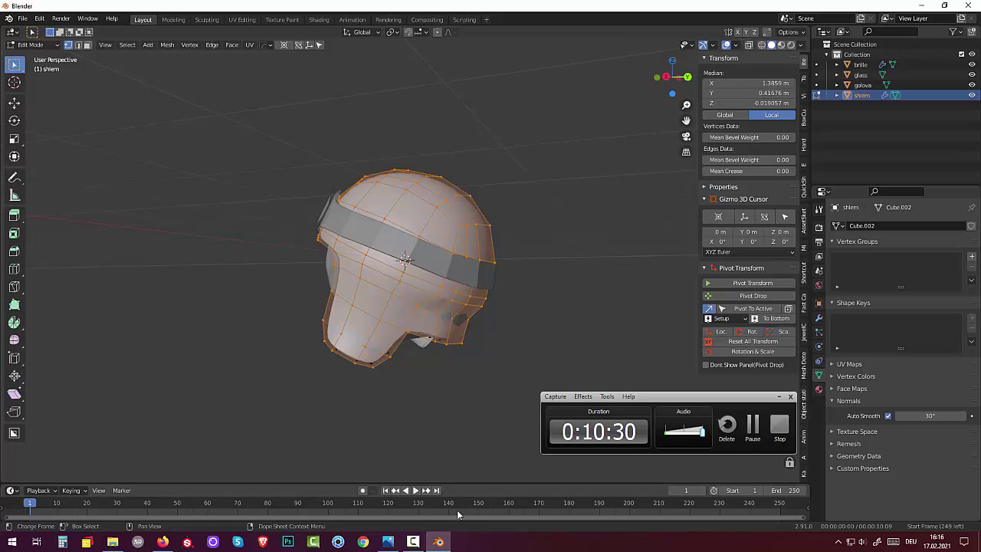
mouse_move(438, 542)
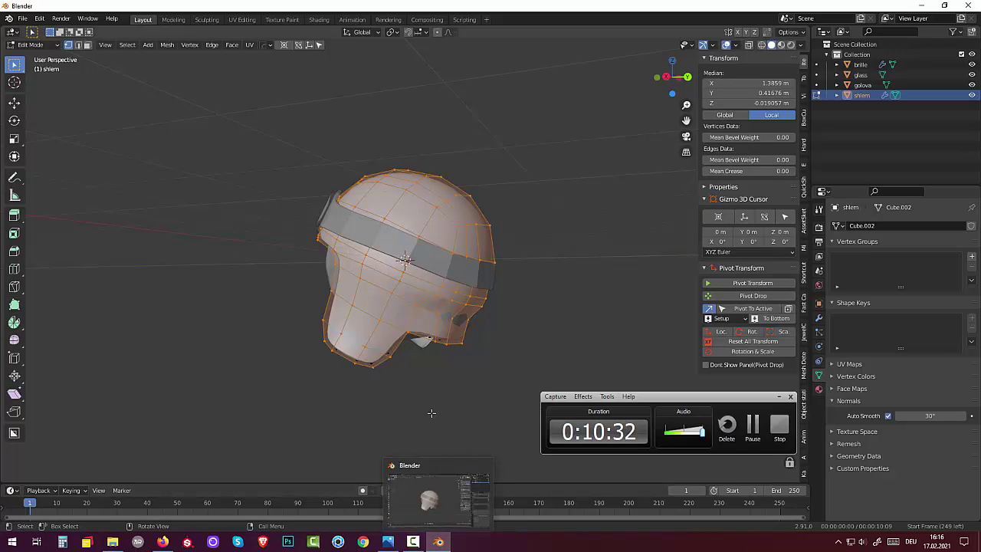
key("m")
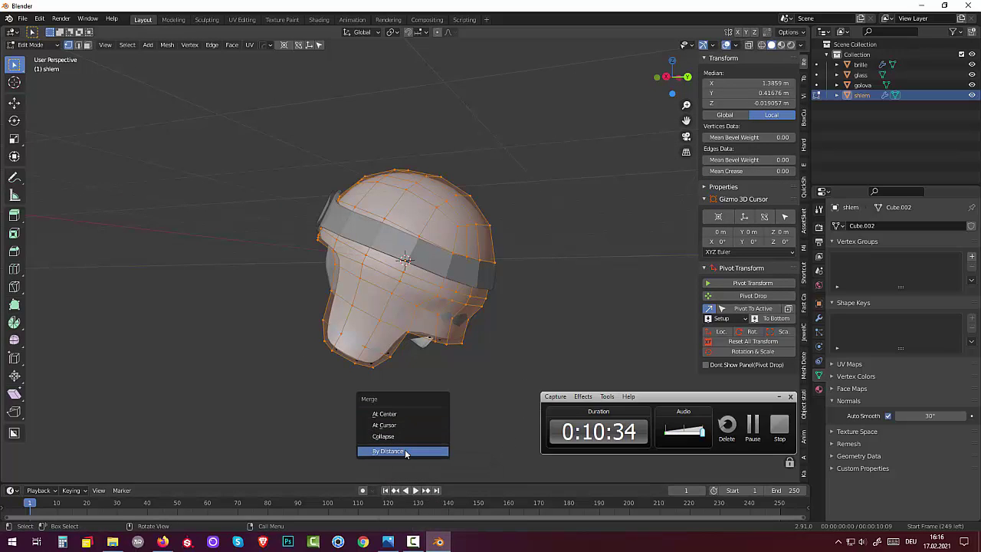
left_click(404, 451)
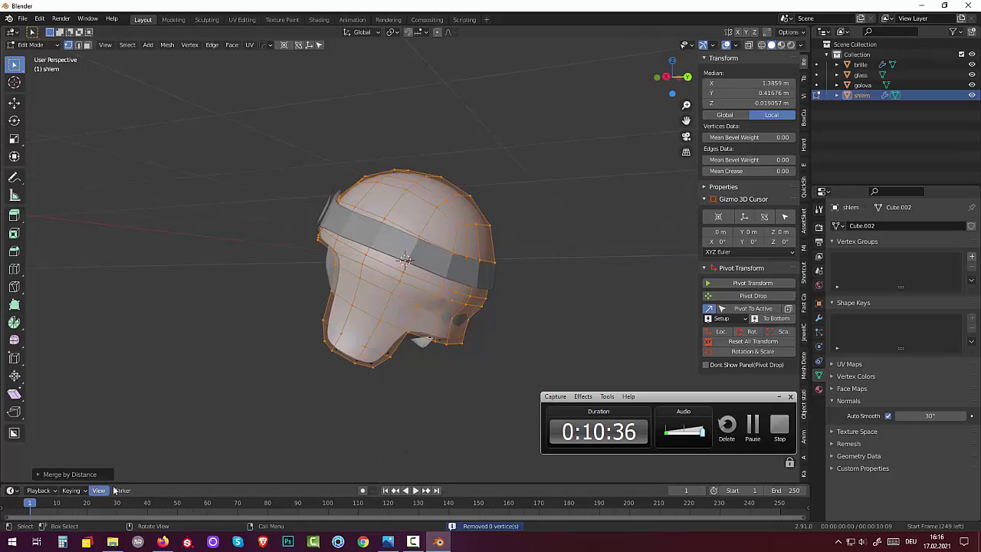
left_click(39, 475)
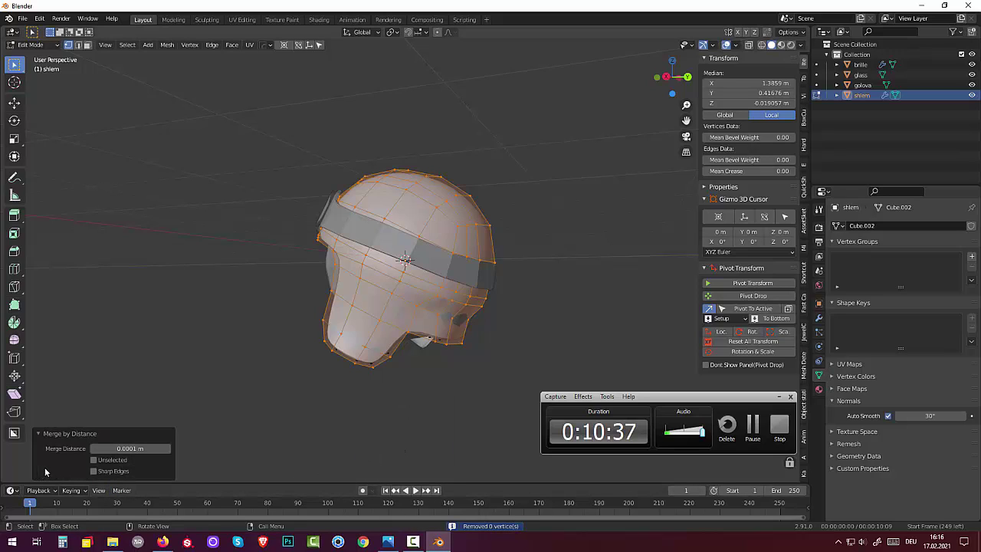
left_click(122, 448)
left_click(102, 448)
type("0.06")
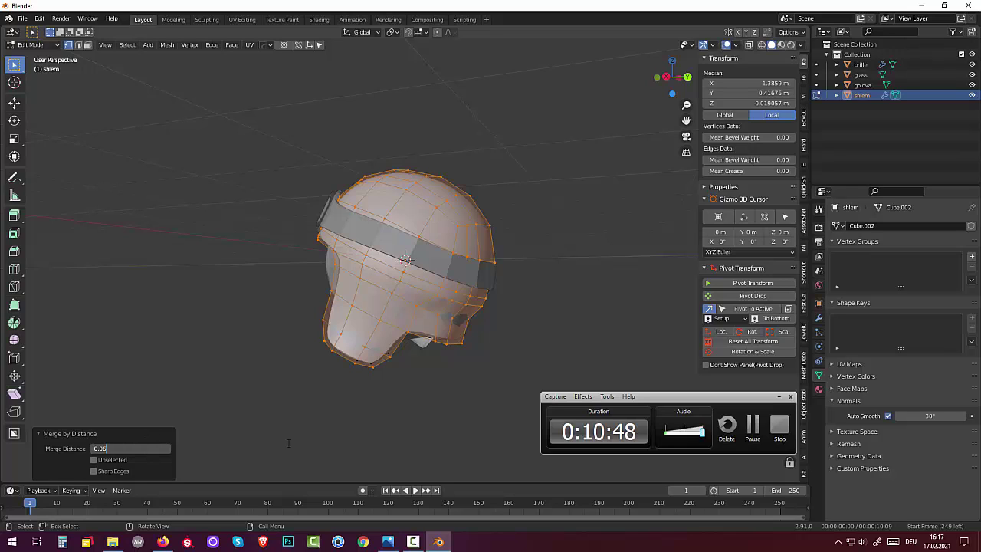
key("Return")
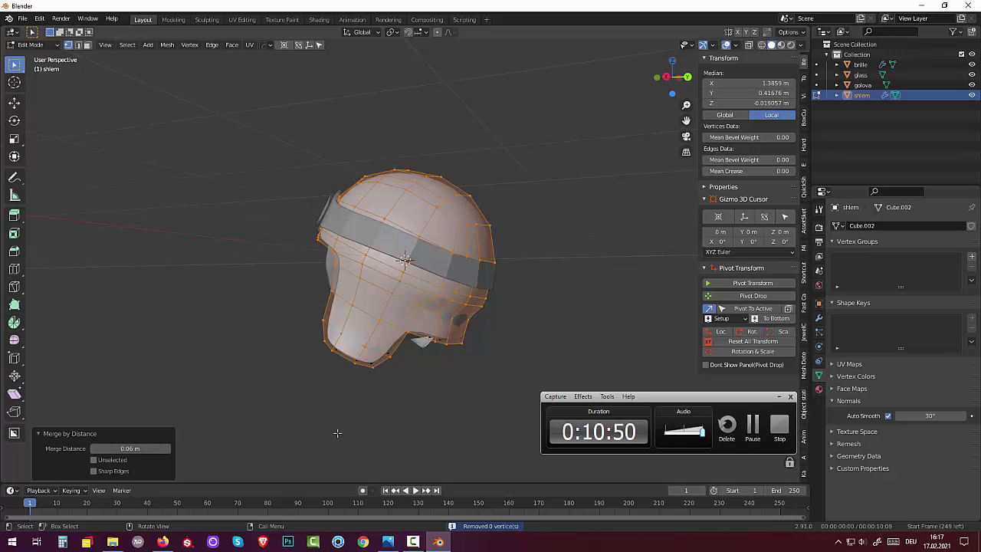
mouse_move(416, 456)
middle_mouse_down()
mouse_move(330, 449)
mouse_move(351, 455)
middle_mouse_up()
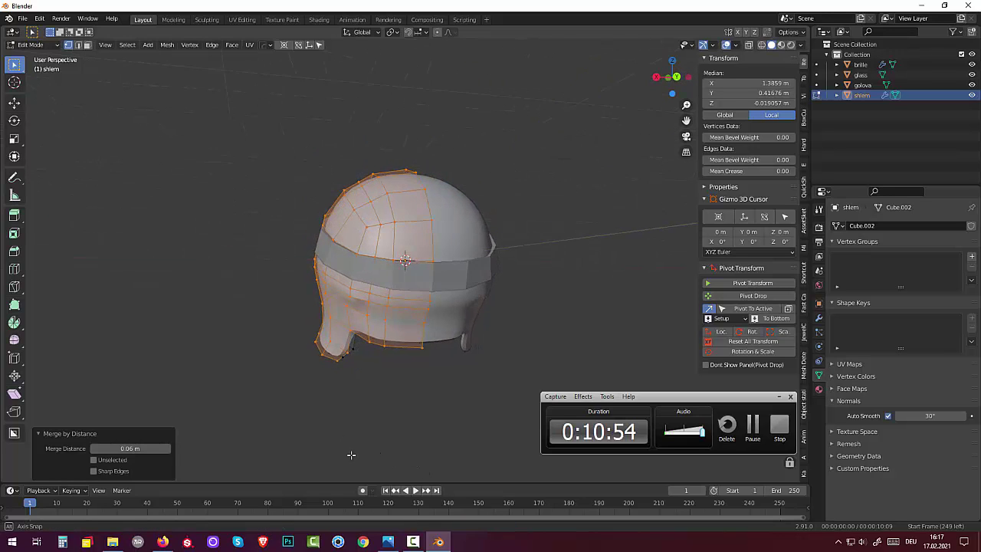
scroll(346, 353, "up", 2)
scroll(346, 353, "up", 1)
scroll(345, 352, "up", 1)
middle_click_drag(346, 352, 365, 348)
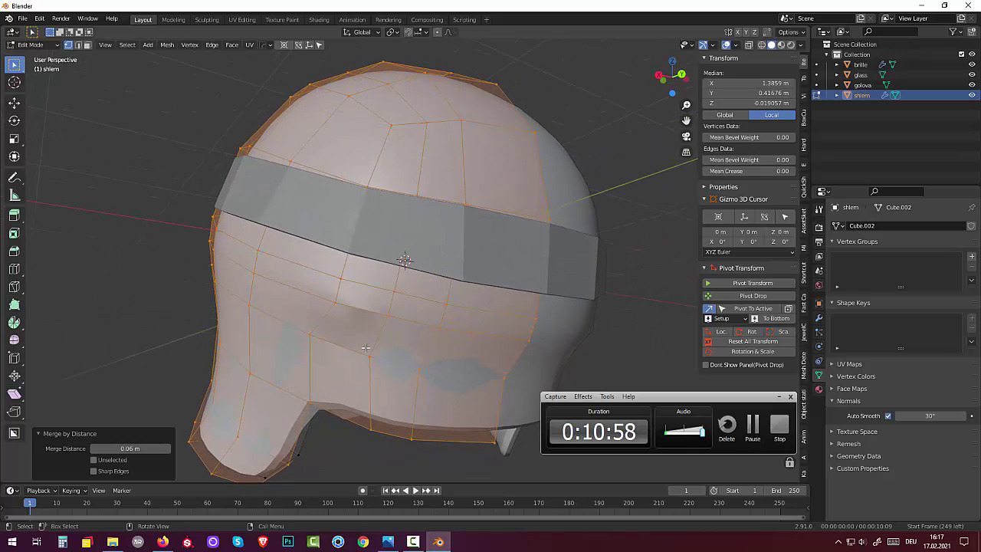
- Delete two faces on the helmet's side in face select mode
left_click(88, 45)
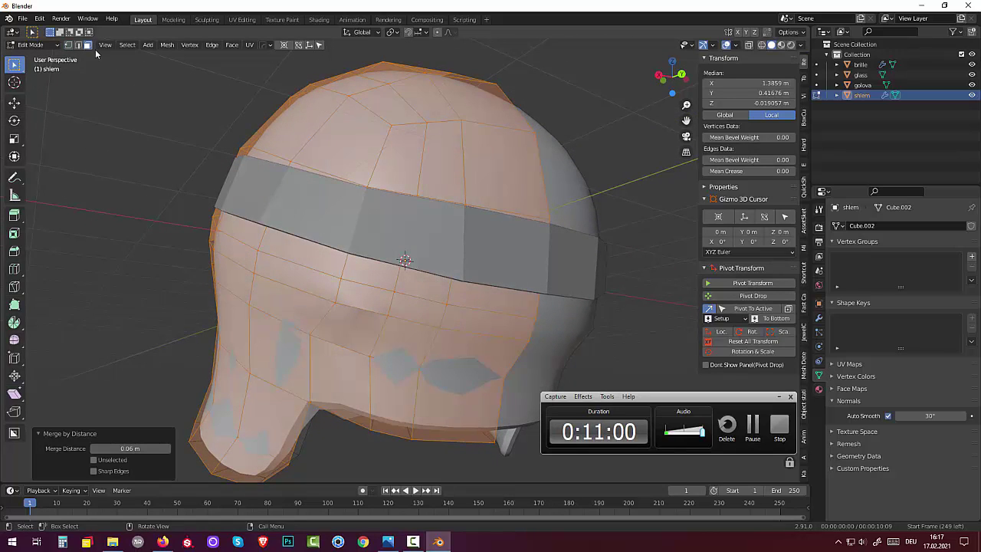
left_click(353, 327)
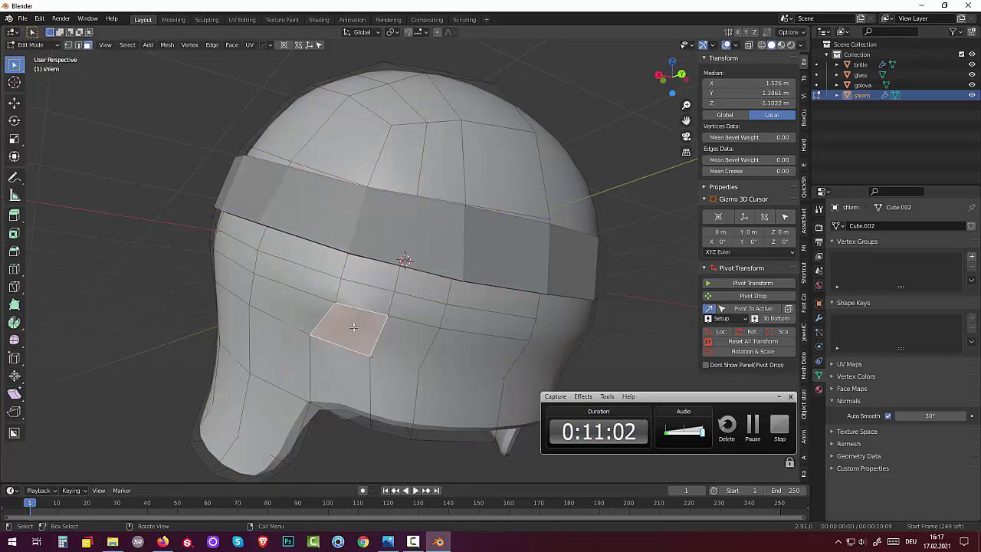
key("x")
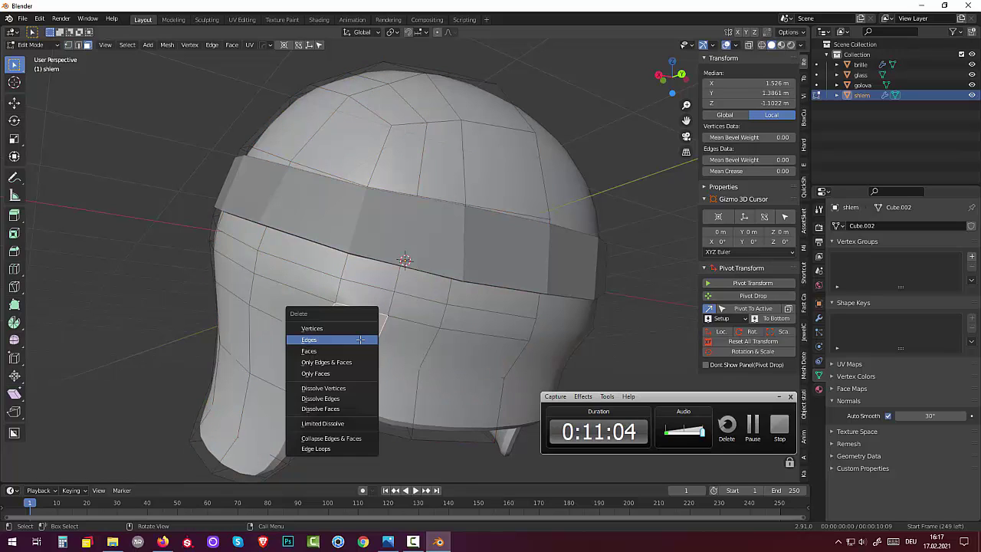
left_click(345, 351)
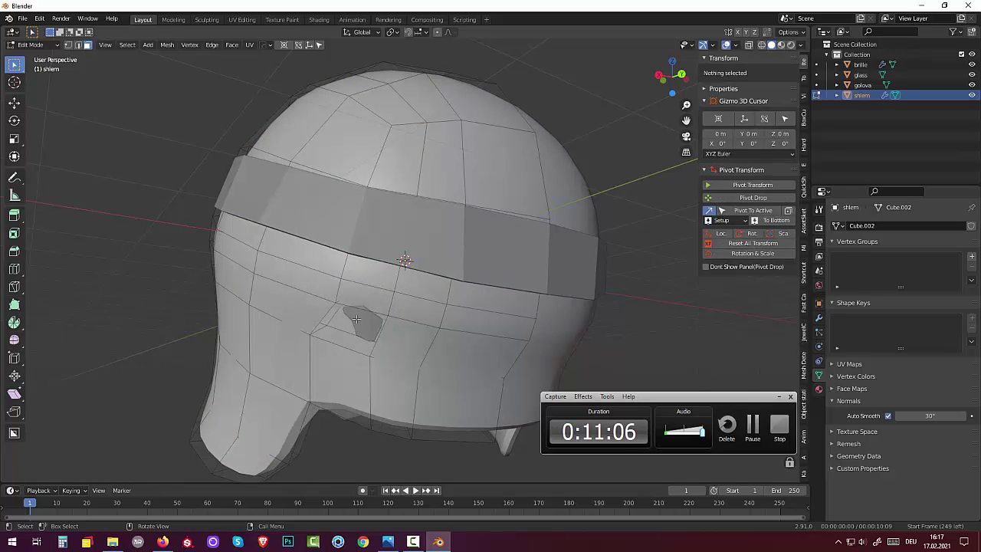
left_click(348, 292)
key("x")
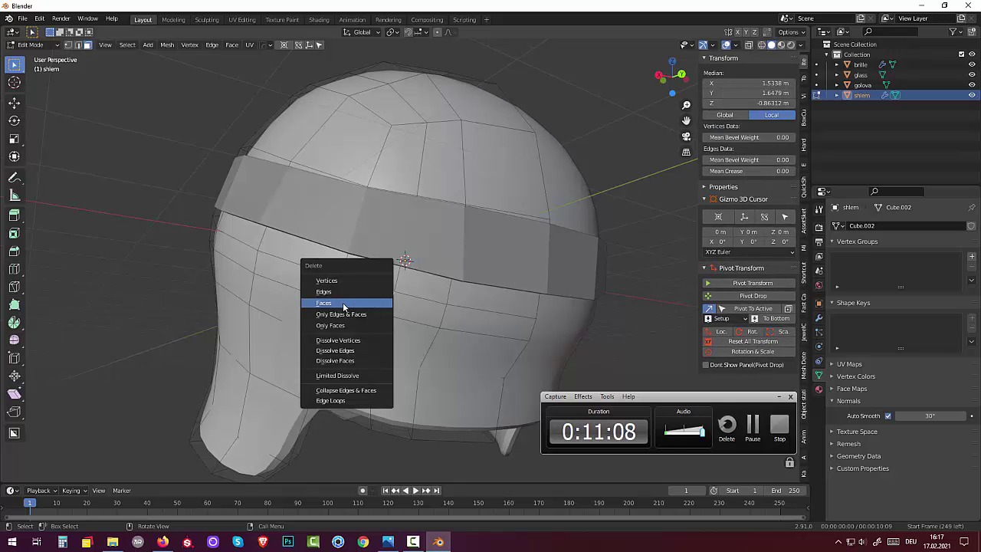
left_click(343, 302)
- Delete a face on the inner side of the helmet shell
mouse_move(342, 302)
middle_mouse_down()
mouse_move(447, 306)
mouse_move(482, 296)
middle_mouse_up()
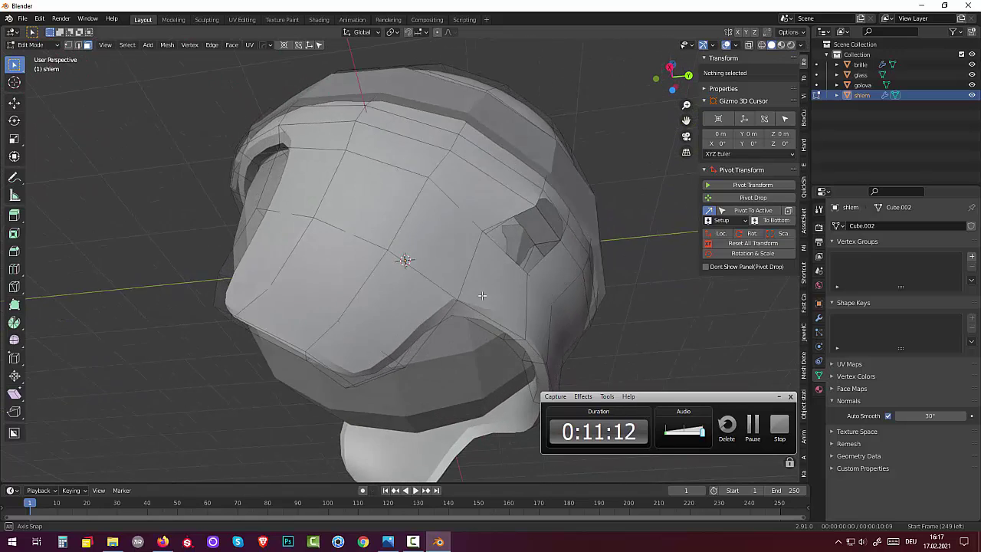
middle_click_drag(482, 295, 560, 266)
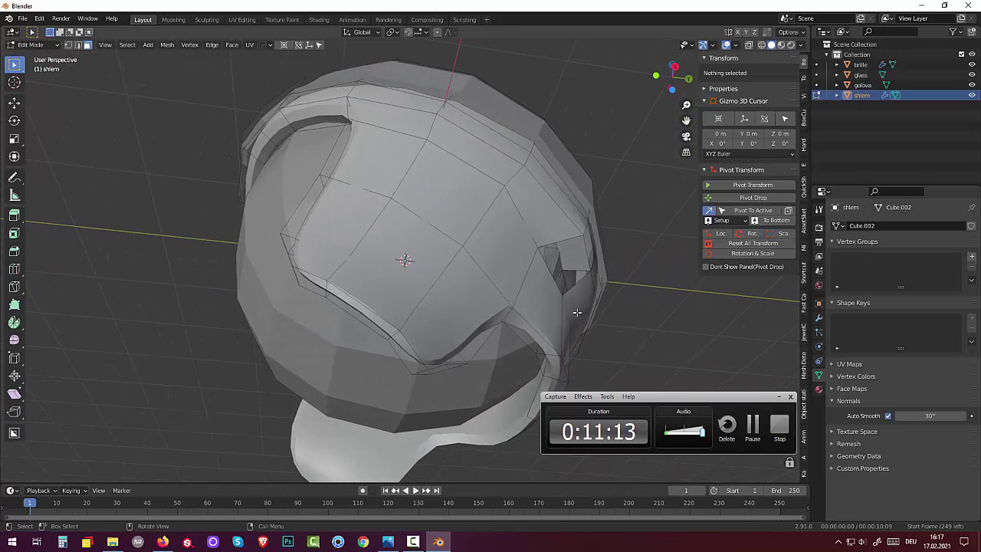
left_click(575, 253)
key("x")
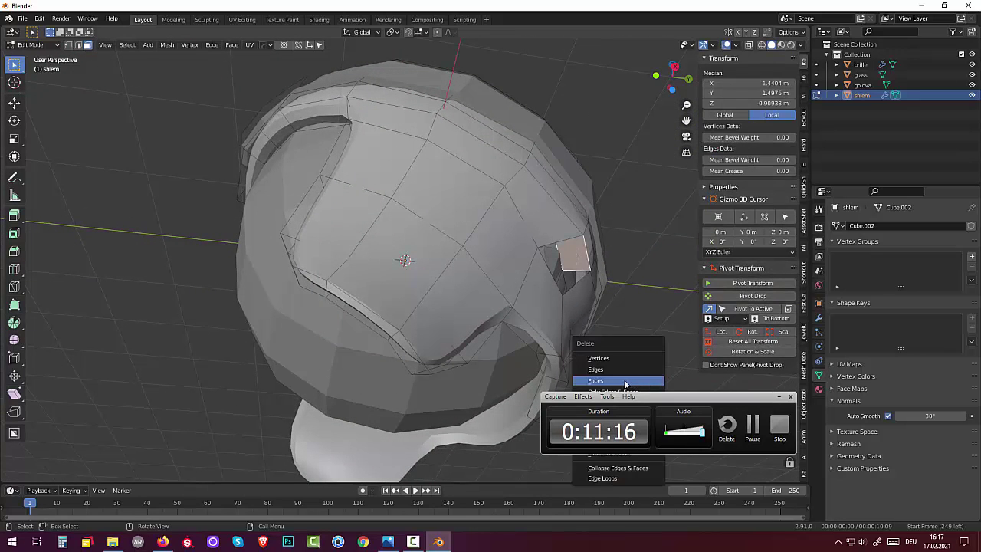
left_click(619, 384)
mouse_move(624, 320)
middle_mouse_down()
mouse_move(532, 364)
mouse_move(276, 217)
middle_mouse_up()
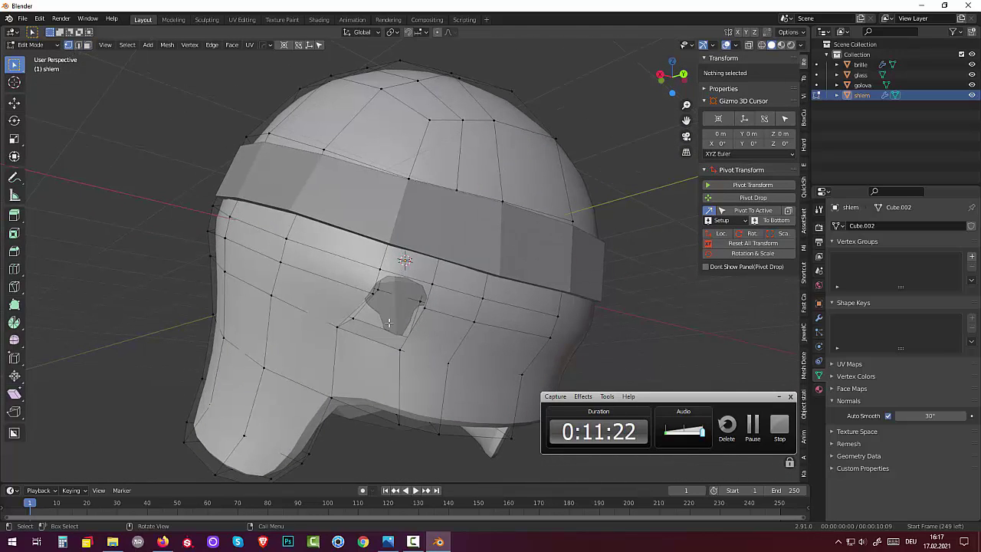
- On the helmet's left side, join two vertices at the opening's edge with F
middle_click_drag(413, 333, 500, 331)
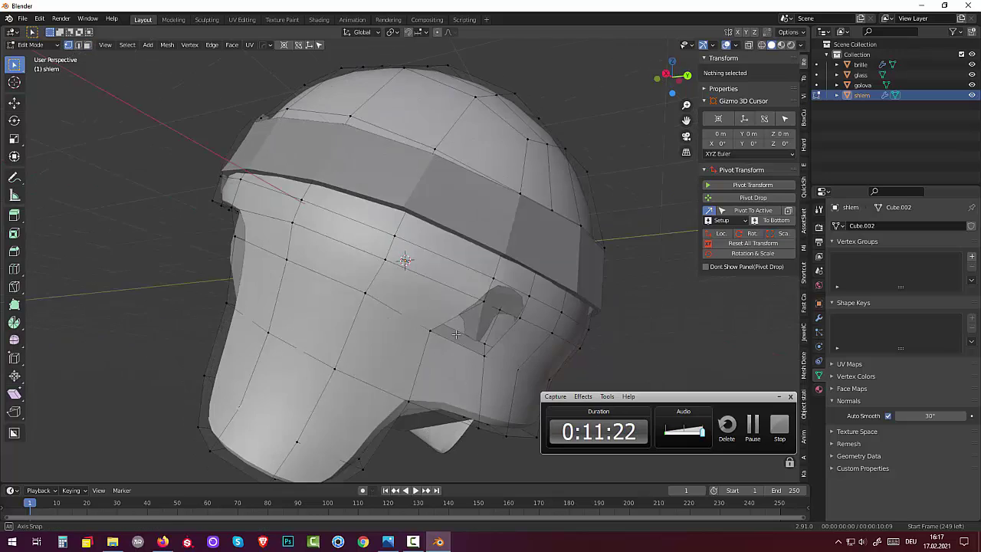
left_click(515, 314)
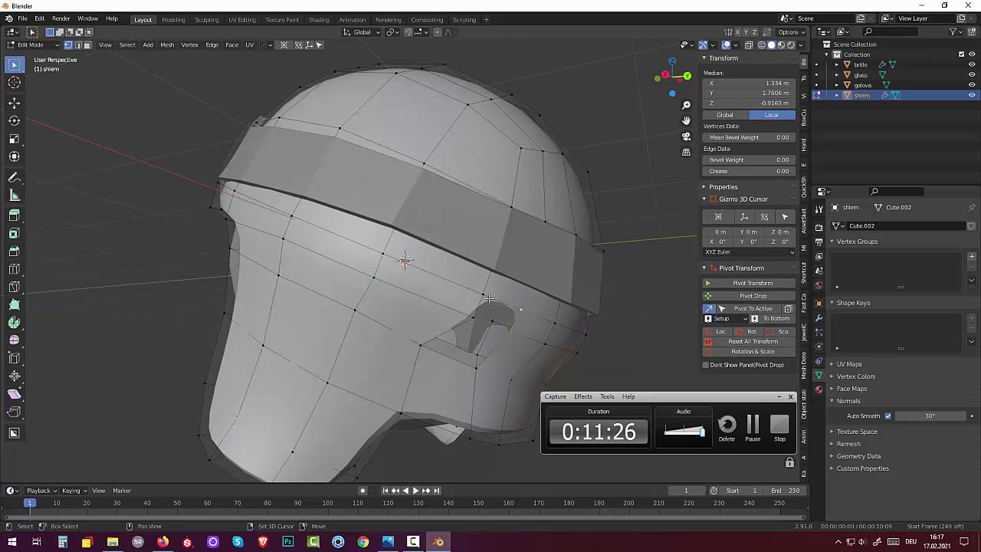
left_click(473, 317, "shift")
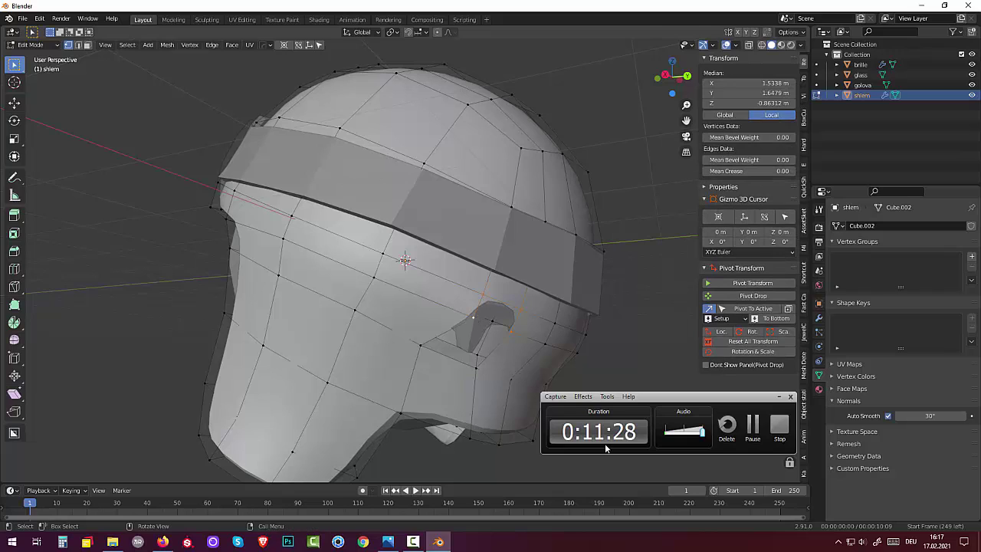
key("f")
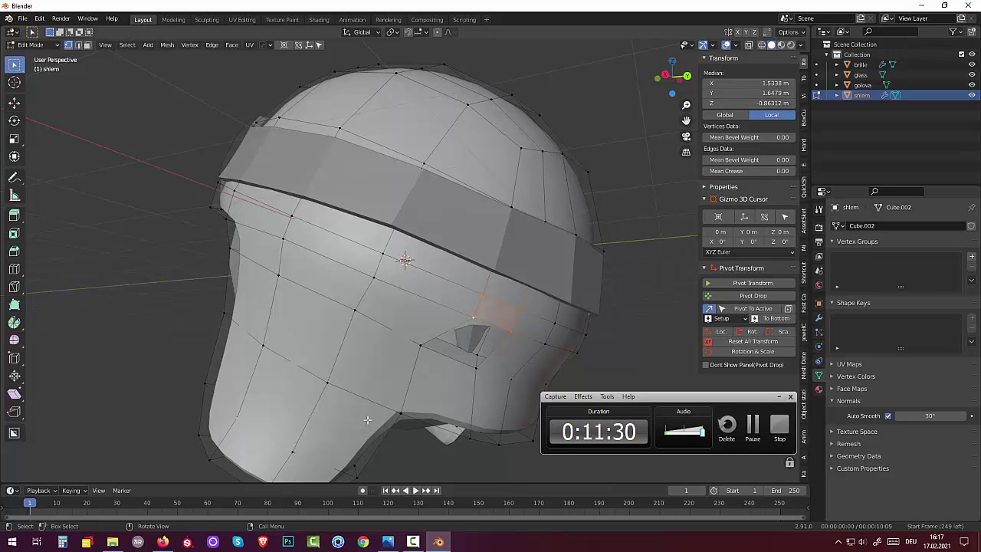
- Fill the hole from four border vertices, then delete the badly placed face
left_click(420, 345)
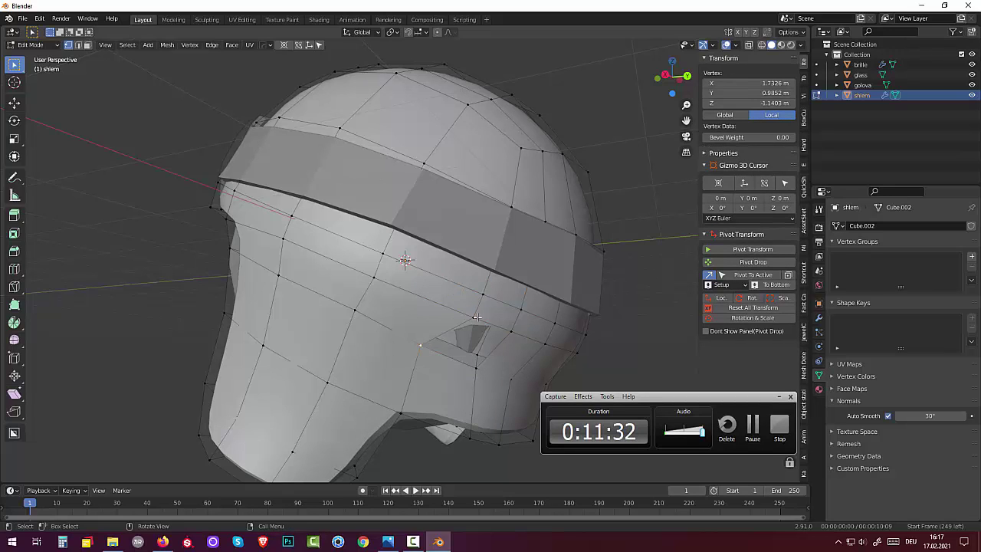
left_click(473, 316, "shift")
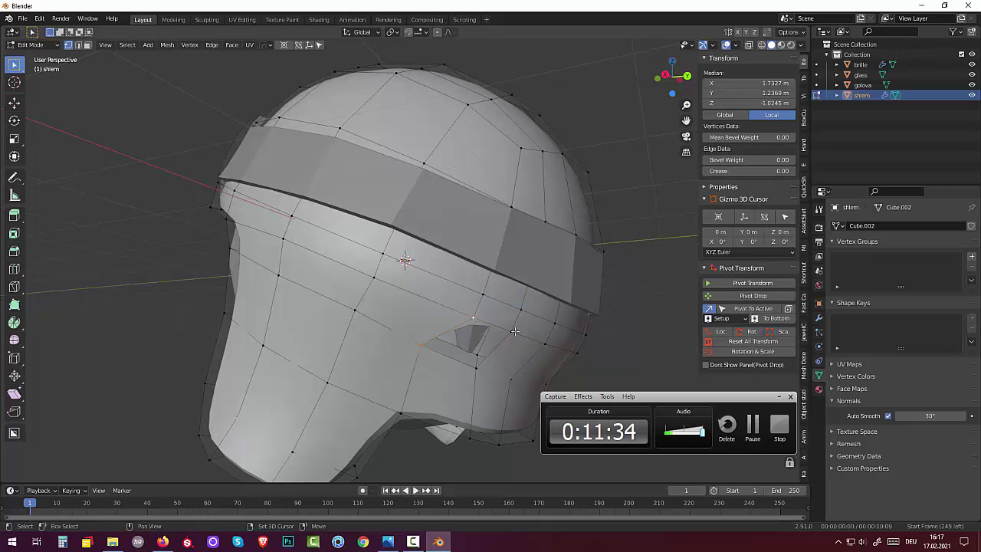
left_click(511, 333, "shift")
left_click(476, 367, "shift")
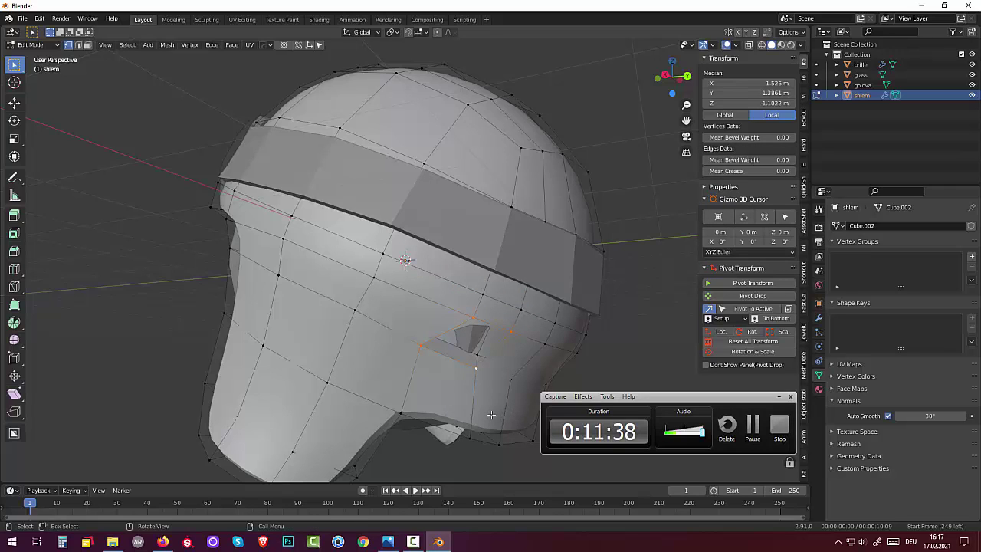
key("f")
mouse_move(479, 414)
middle_mouse_down()
mouse_move(476, 314)
mouse_move(349, 346)
mouse_move(473, 389)
middle_mouse_up()
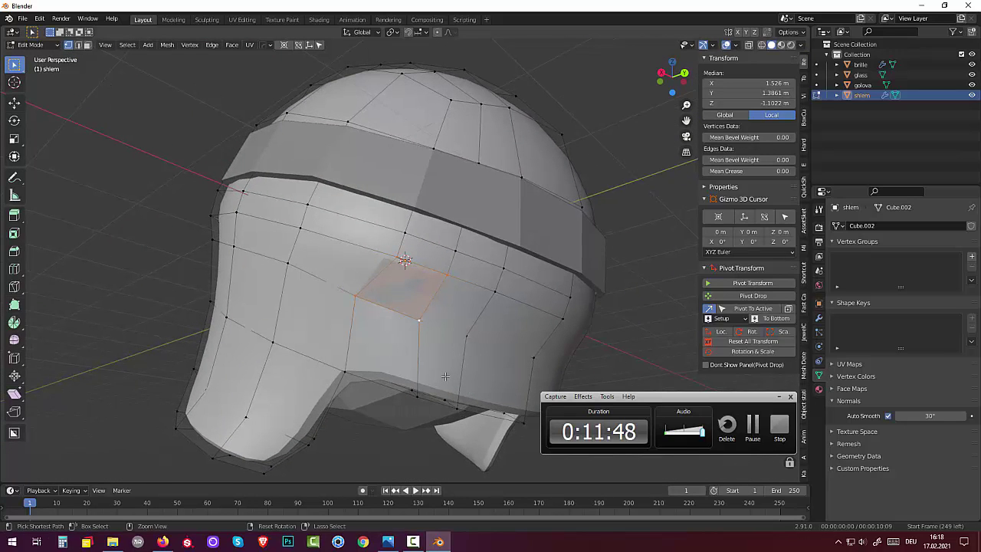
key("Delete")
- In edge select mode, pick the edges around the hole and delete the unwanted face
middle_click_drag(444, 379, 331, 420)
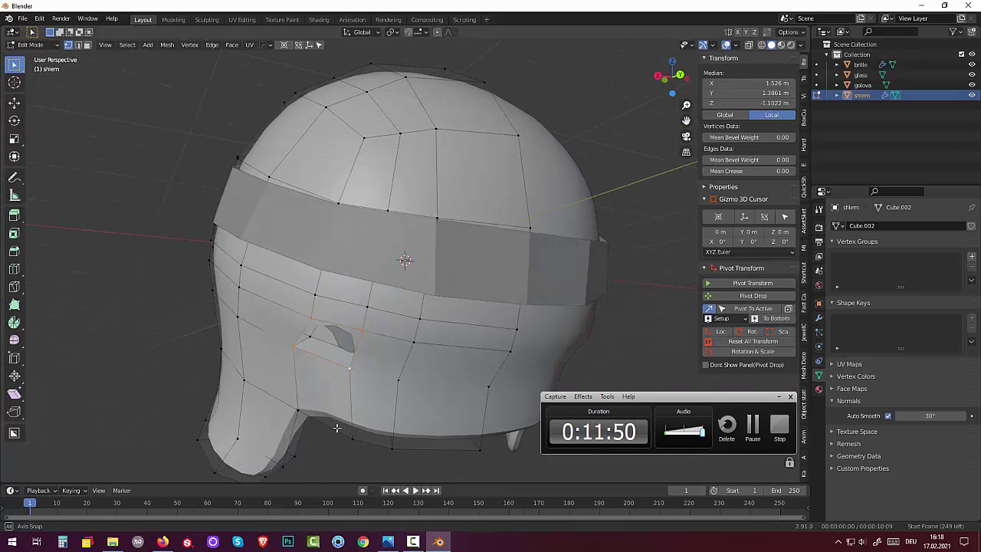
left_click(326, 351)
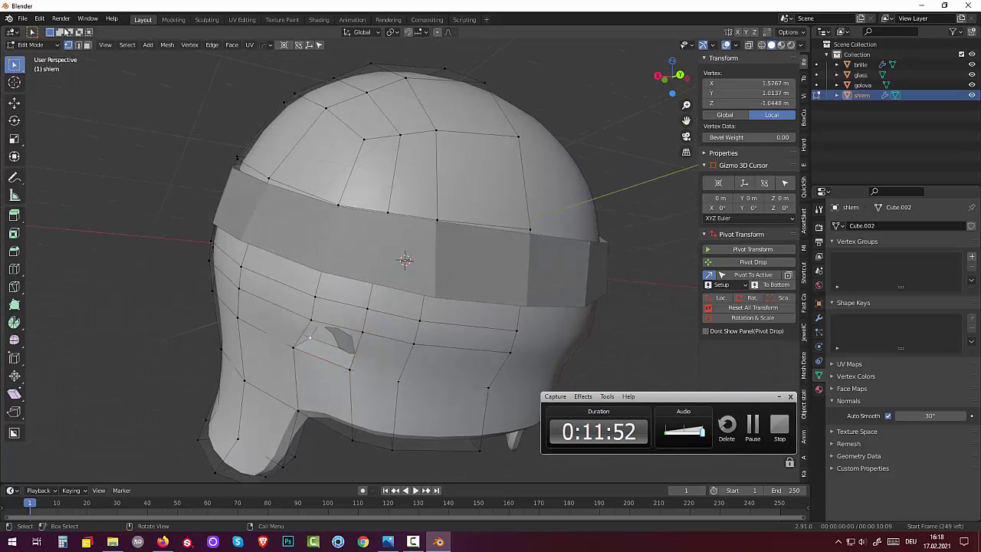
left_click(78, 45)
left_click(330, 354)
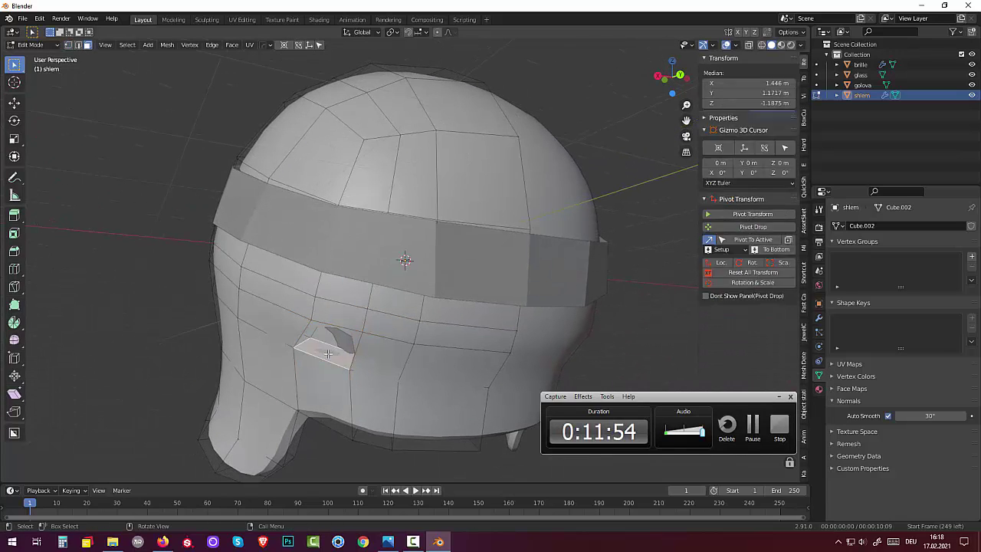
middle_click_drag(329, 354, 432, 282)
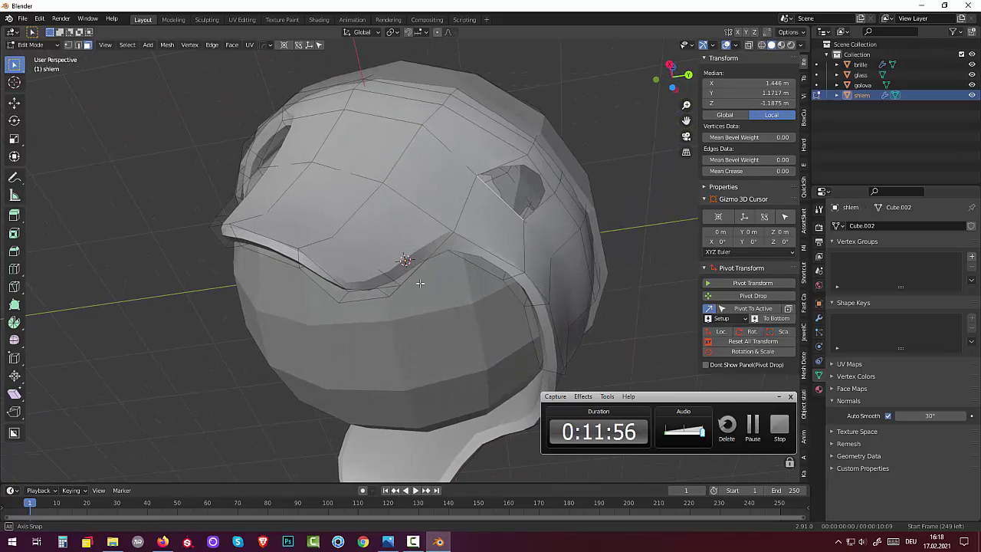
left_click(555, 205)
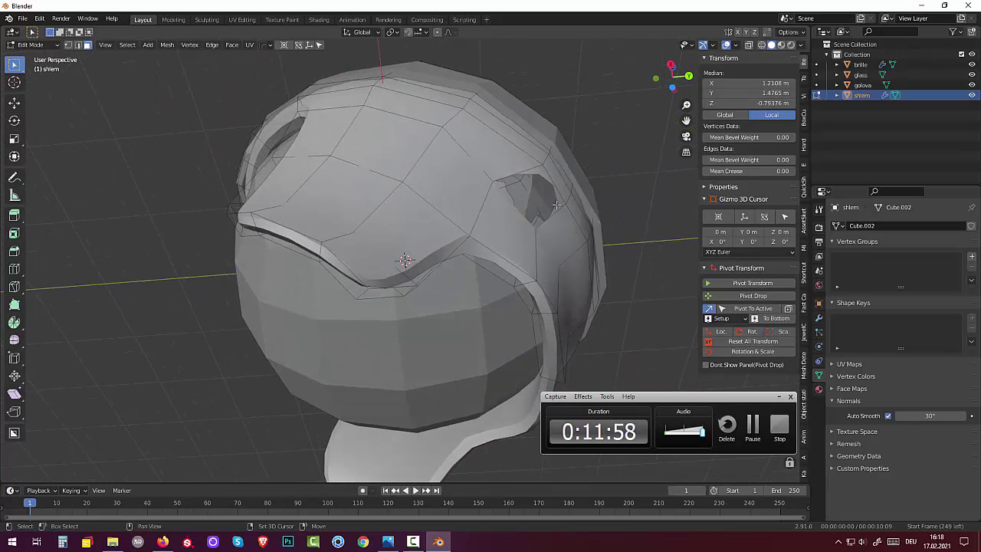
middle_click_drag(555, 205, 472, 279)
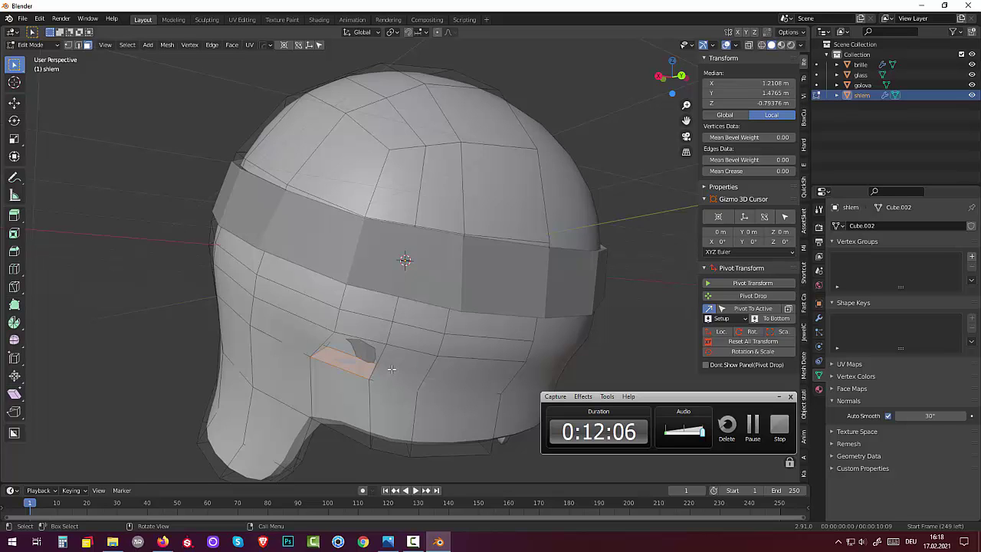
key("x")
left_click(388, 369)
- Back in vertex select mode, fill the hole from its four border vertices with a new face
mouse_move(388, 368)
middle_mouse_down()
mouse_move(442, 357)
mouse_move(440, 365)
mouse_move(350, 332)
middle_mouse_up()
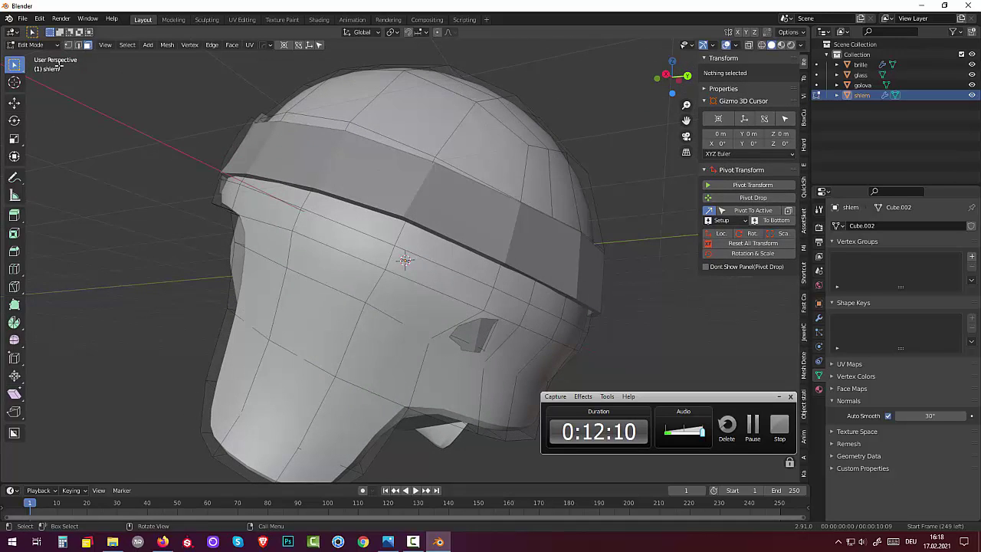
middle_click_drag(397, 289, 386, 288)
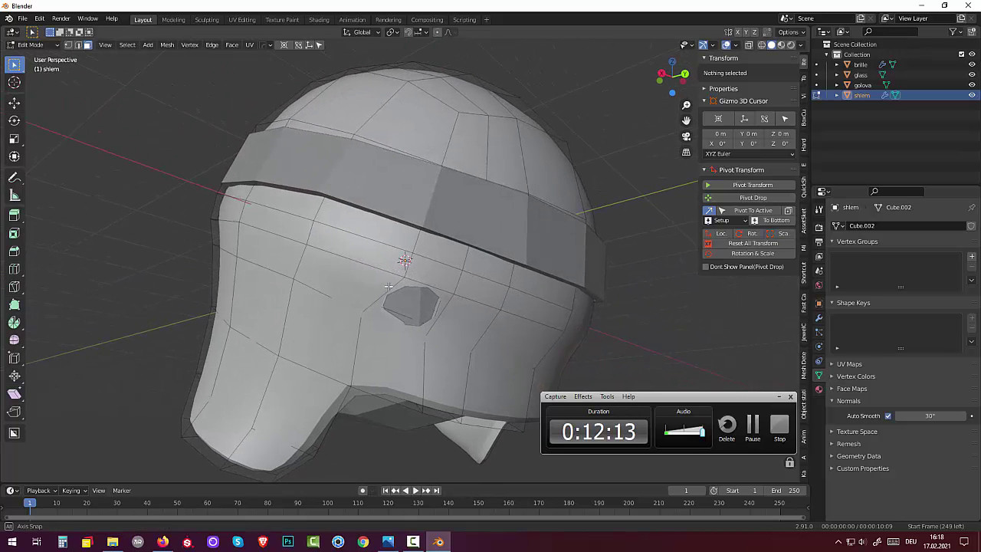
left_click(67, 45)
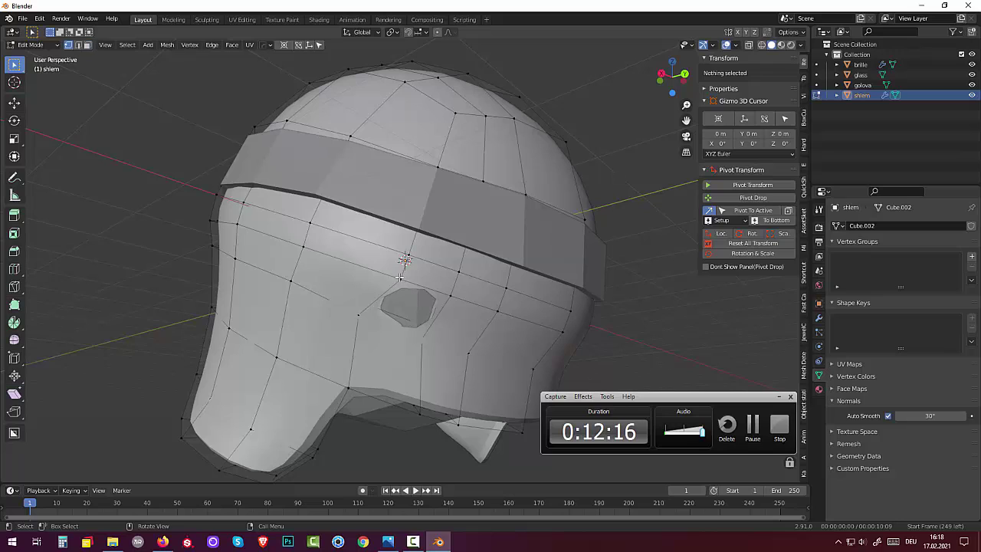
left_click(451, 296)
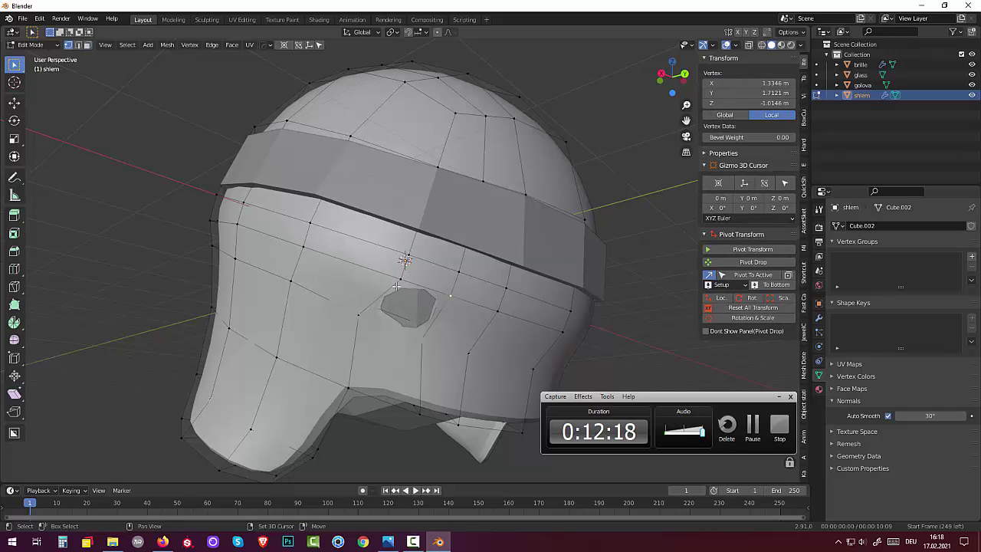
left_click(362, 305, "shift")
left_click(360, 316, "shift")
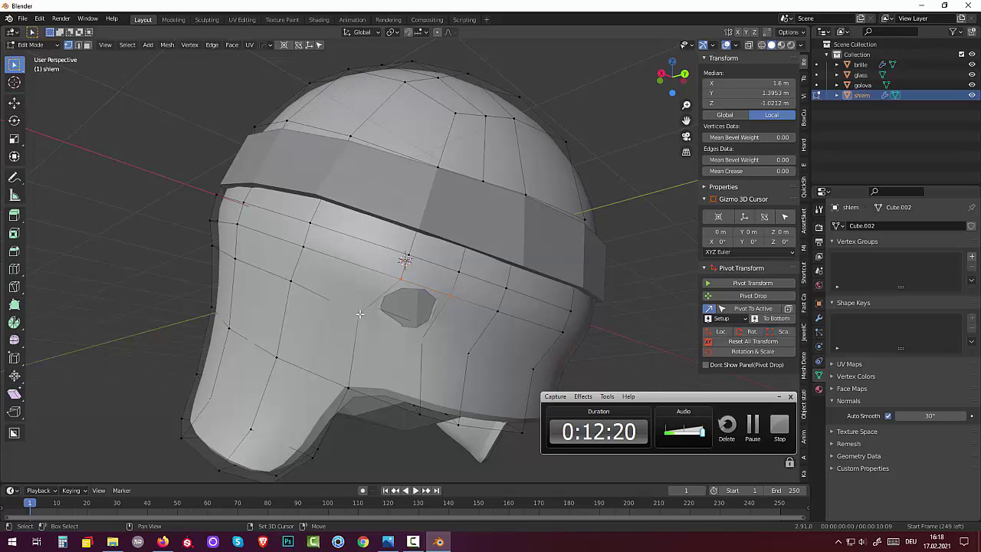
left_click(426, 339, "shift")
key("f")
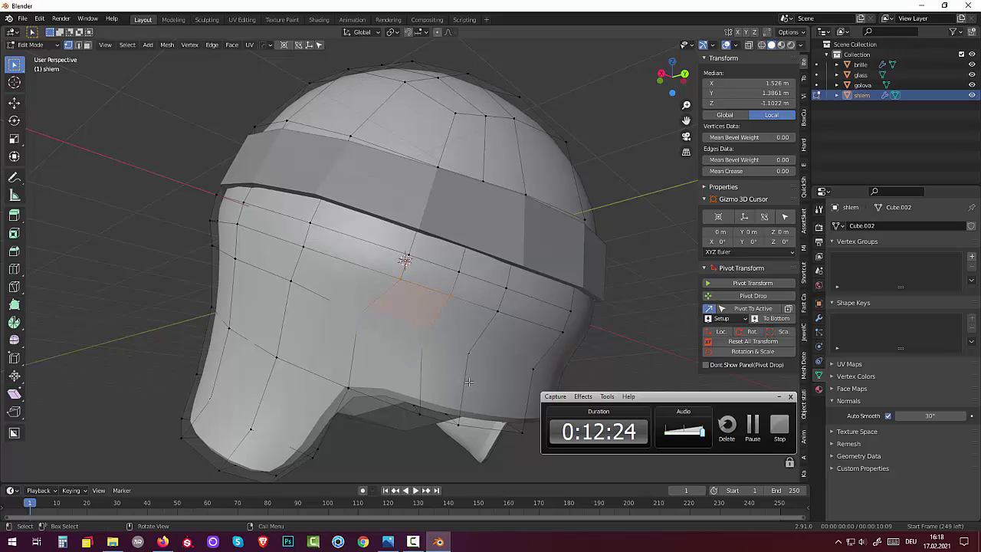
left_click(418, 380)
mouse_move(418, 380)
middle_mouse_down()
mouse_move(502, 378)
mouse_move(427, 422)
mouse_move(412, 371)
middle_mouse_up()
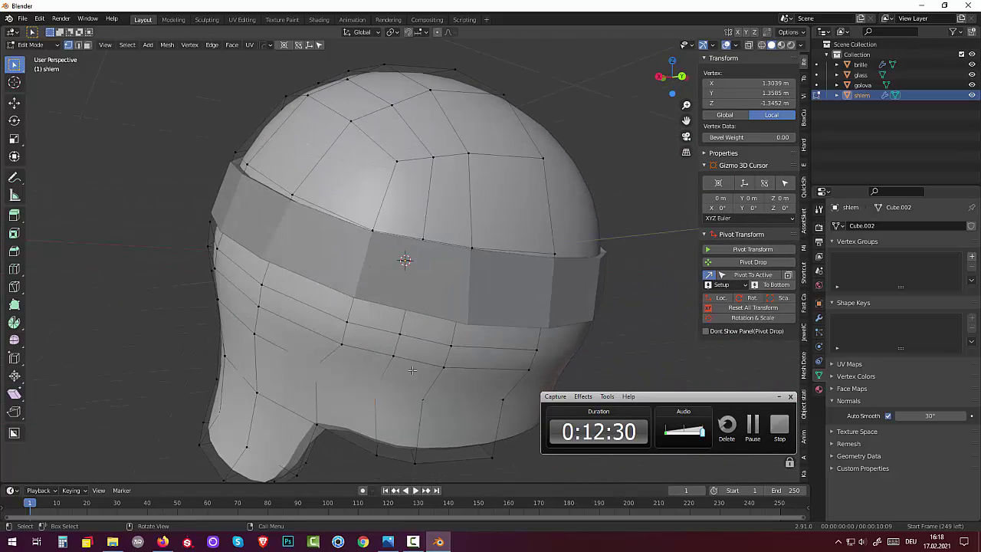
- Clear the vertex selection and switch the helmet from Edit Mode to Object Mode
left_click(427, 293)
left_click(31, 44)
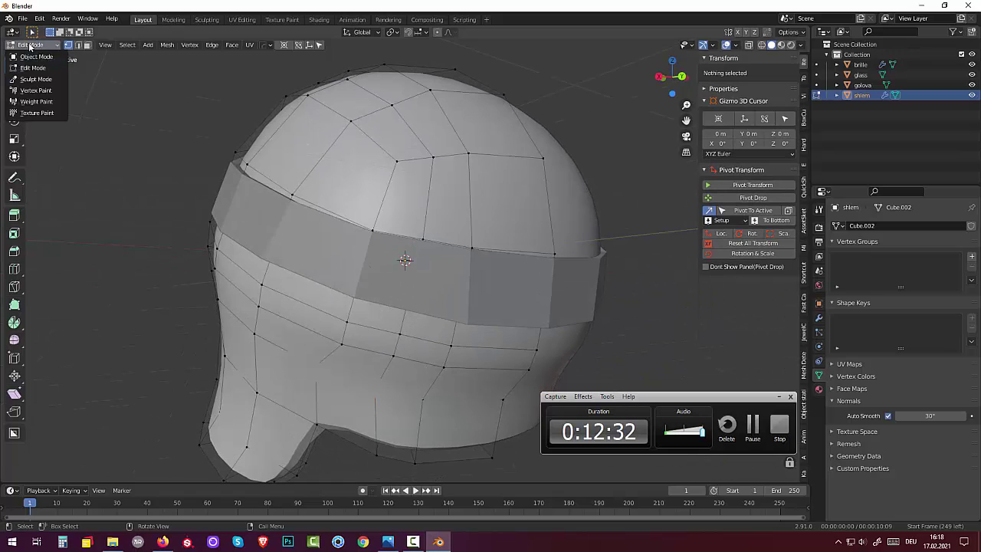
left_click(32, 69)
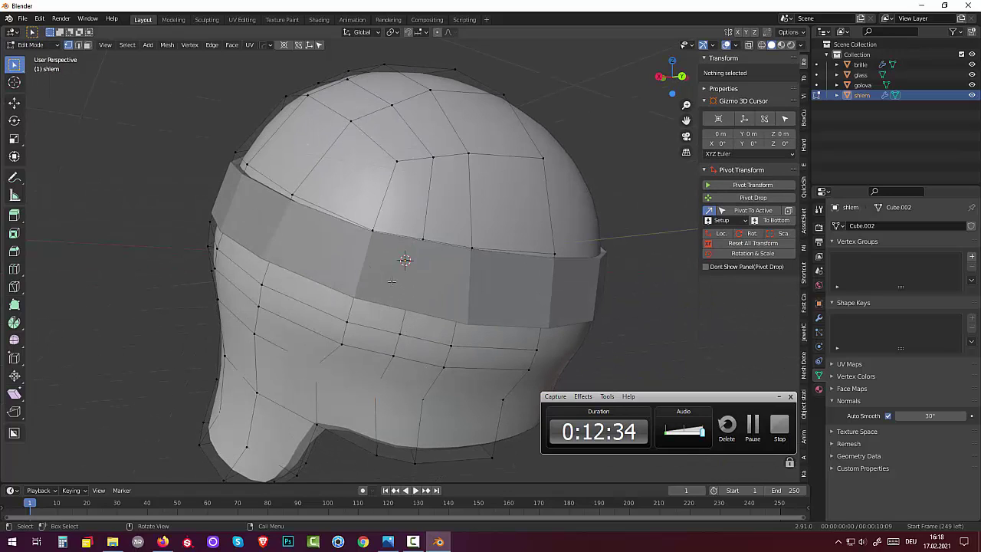
left_click(42, 46)
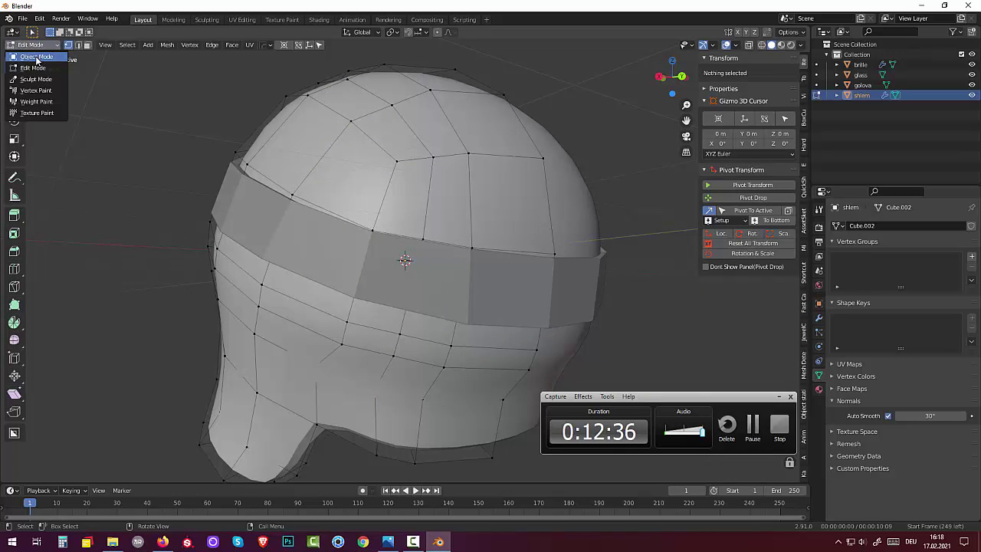
left_click(36, 58)
- Select the goggles 'brille', inspect them around the helmet, then select the glass lens
left_click(327, 259)
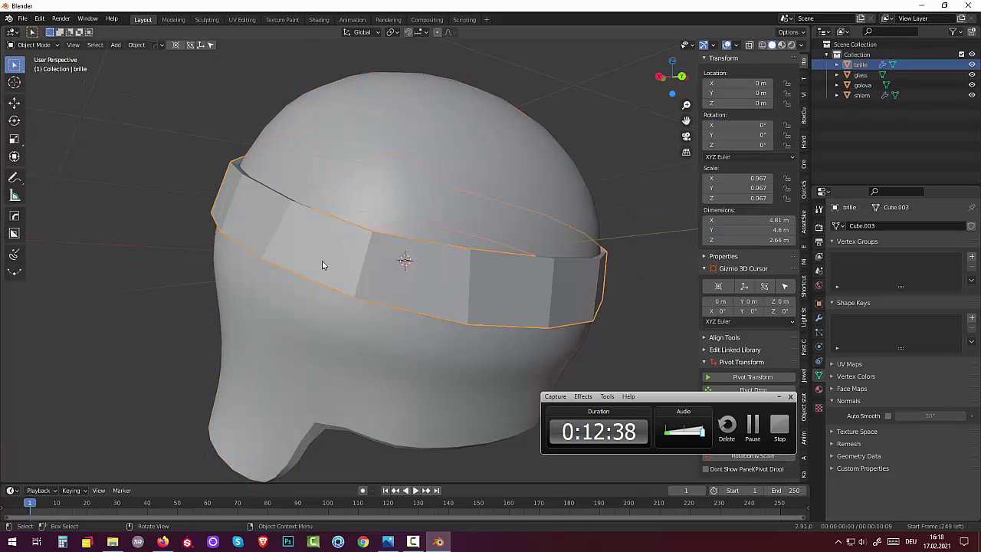
mouse_move(322, 265)
middle_mouse_down()
mouse_move(366, 256)
mouse_move(276, 212)
mouse_move(200, 236)
mouse_move(178, 271)
mouse_move(289, 307)
mouse_move(407, 293)
mouse_move(397, 309)
mouse_move(451, 271)
middle_mouse_up()
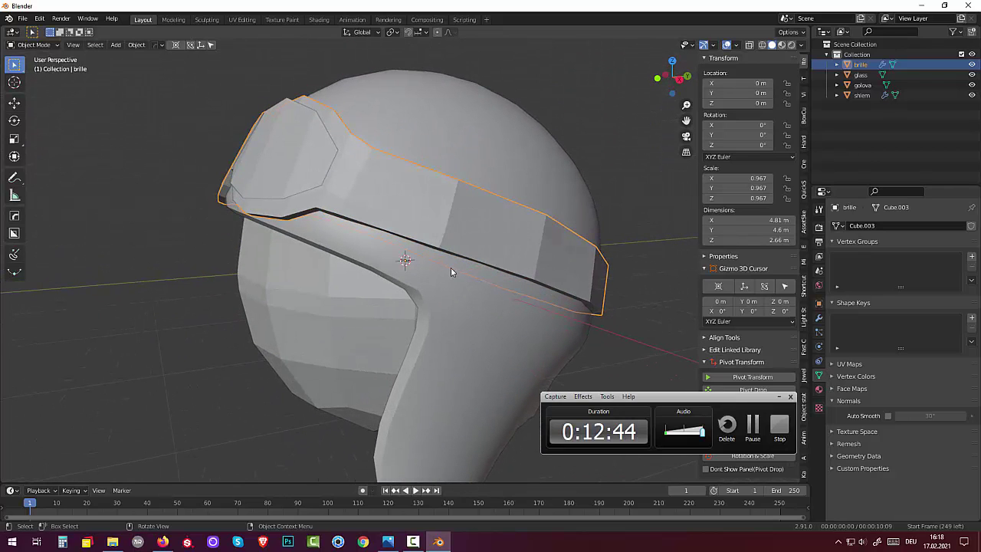
mouse_move(451, 369)
middle_mouse_down()
mouse_move(416, 373)
mouse_move(385, 296)
middle_mouse_up()
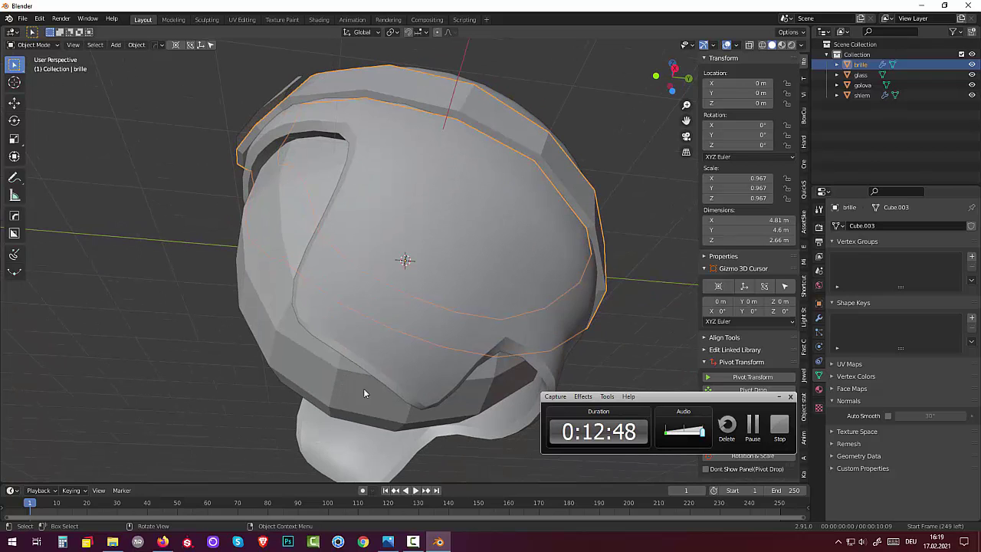
mouse_move(364, 393)
middle_mouse_down()
mouse_move(408, 392)
mouse_move(460, 414)
middle_mouse_up()
mouse_move(526, 276)
middle_mouse_down()
mouse_move(540, 284)
mouse_move(491, 305)
mouse_move(434, 300)
mouse_move(434, 342)
mouse_move(416, 315)
mouse_move(536, 281)
middle_mouse_up()
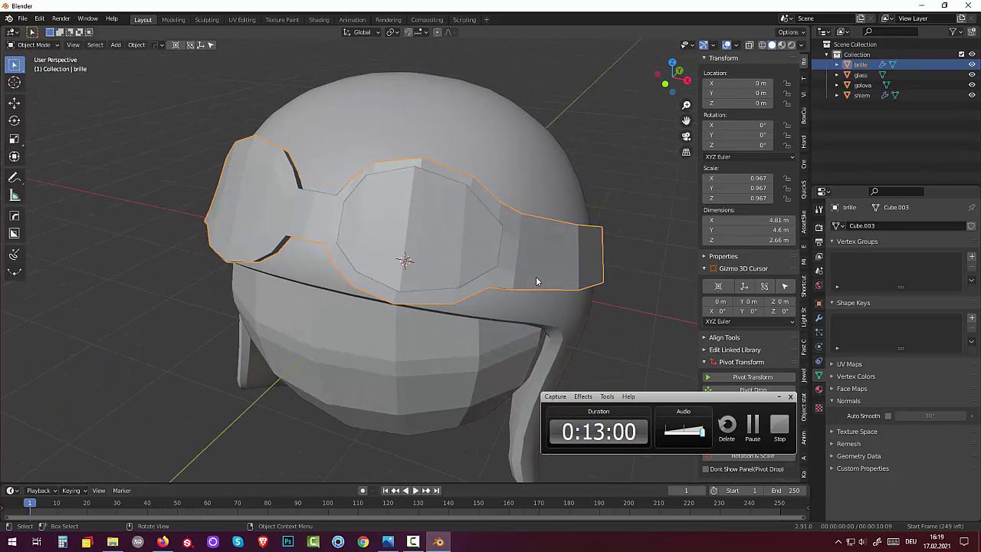
left_click(34, 46)
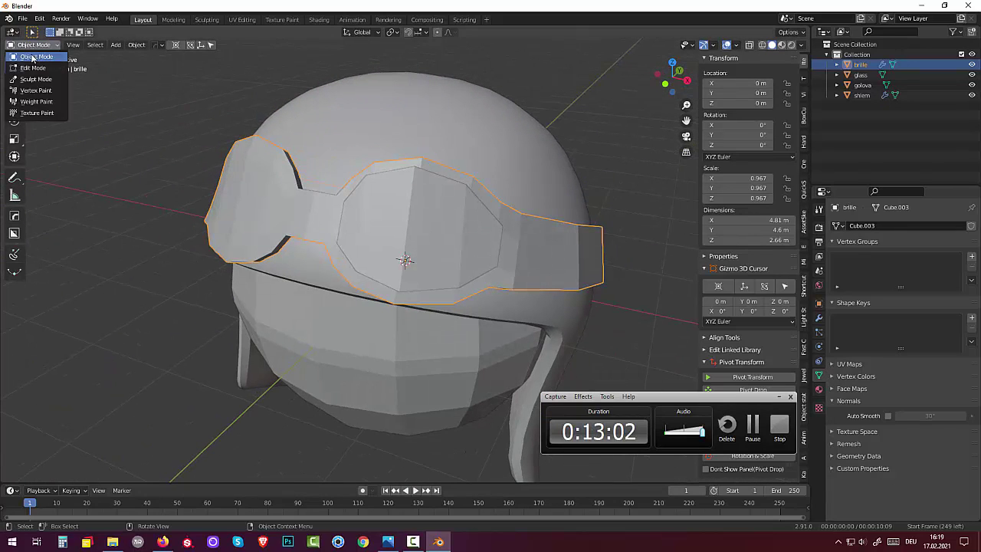
left_click(33, 58)
left_click(444, 245)
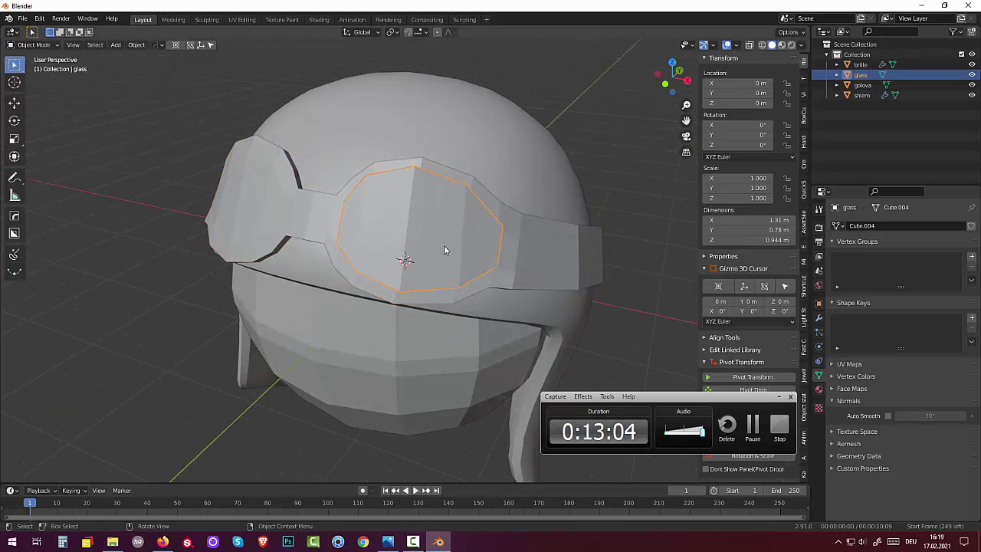
- Delete the glass lens, then select 'brille' and show its Mirror modifier in the Modifier tab
key("x")
middle_click_drag(450, 243, 475, 251)
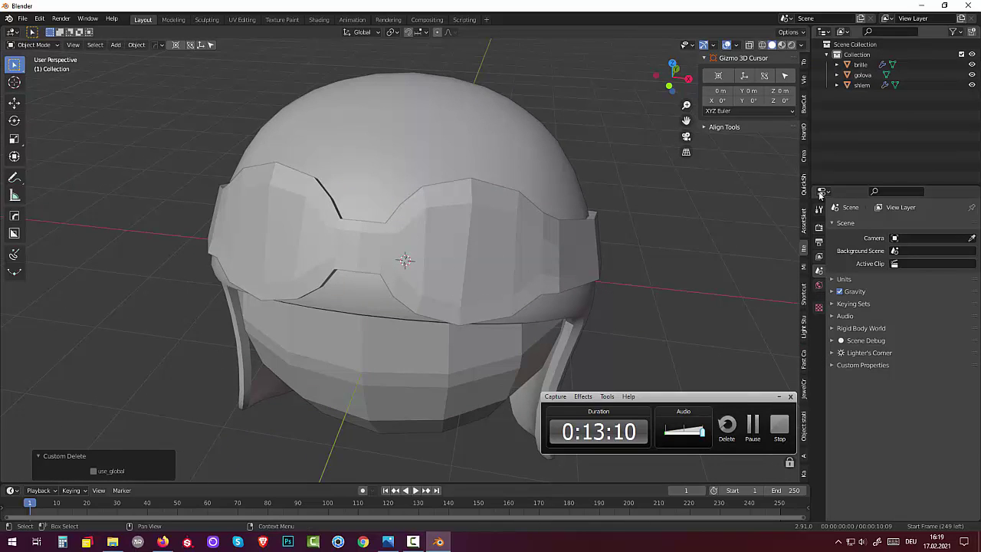
left_click(466, 266)
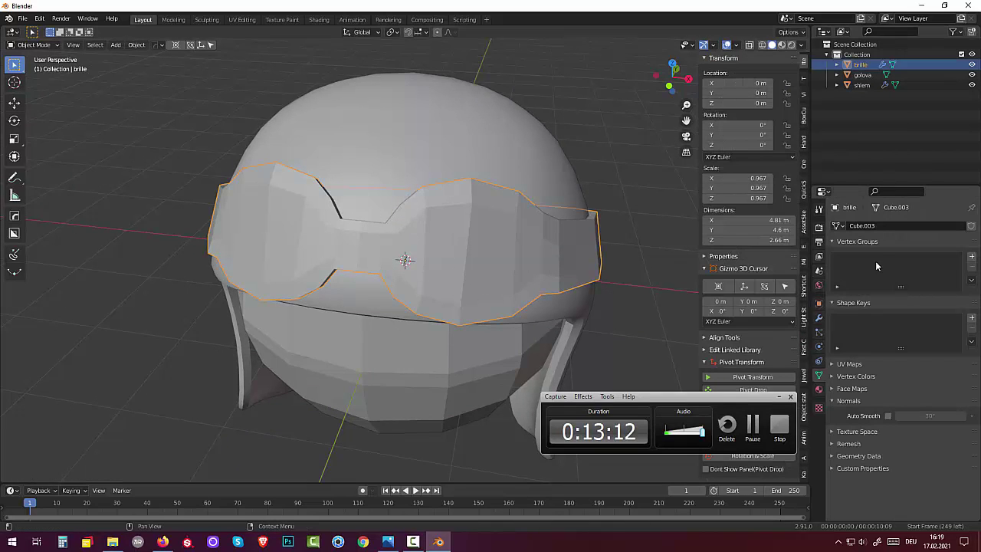
left_click(818, 319)
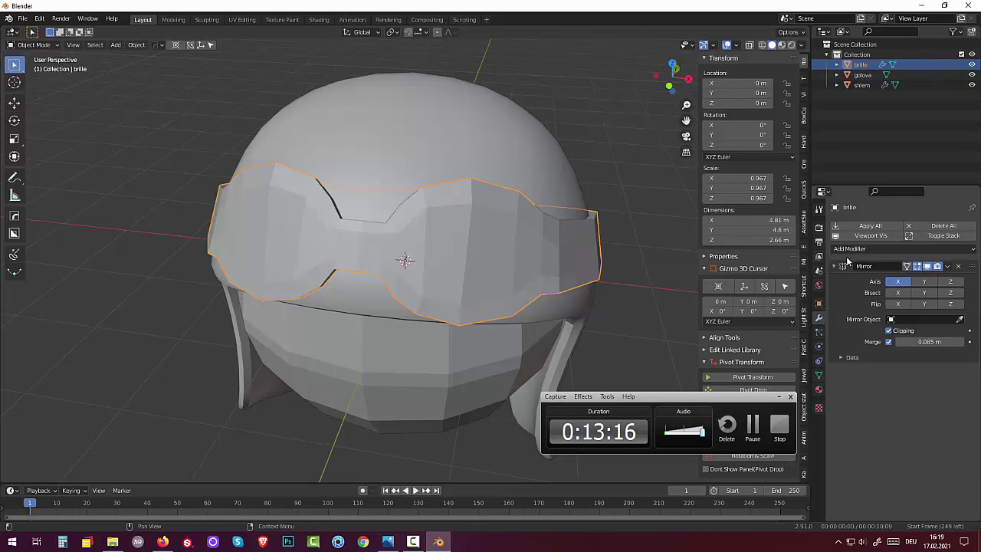
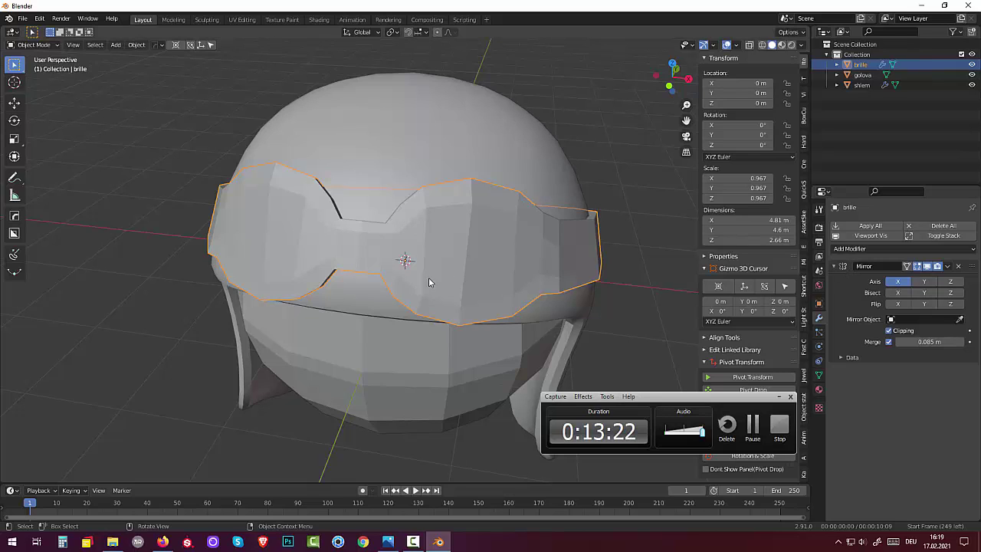
- Select the goggles object 'brille' over the helmet and bring up its interaction mode menu
left_click(452, 262)
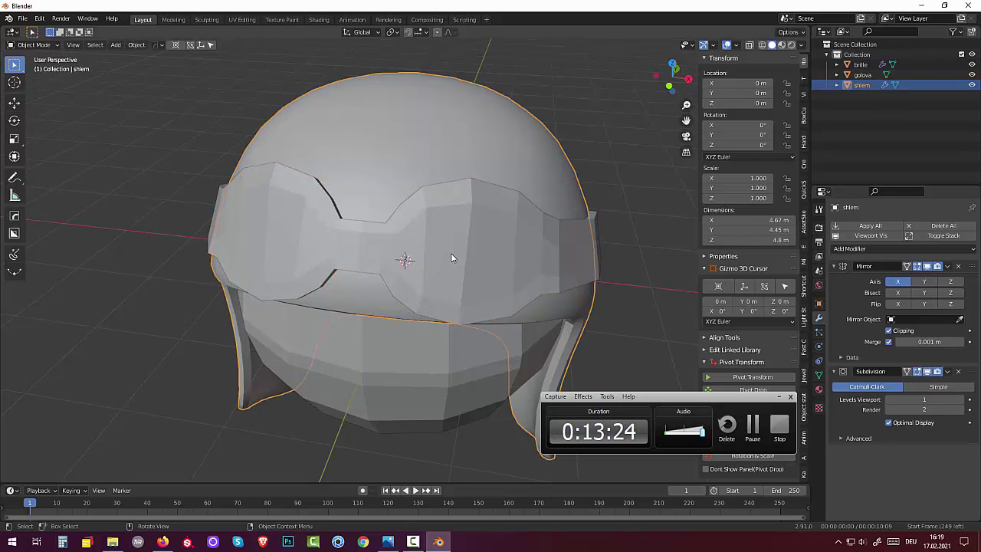
left_click(35, 46)
left_click(33, 57)
left_click(433, 228)
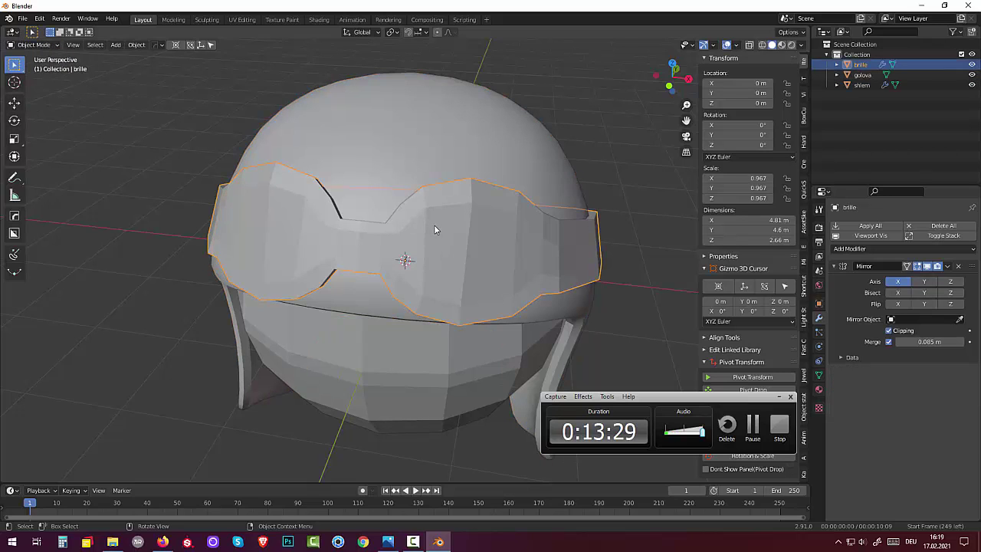
left_click(34, 46)
- In Edit Mode with face select, extrude the three selected goggle lens faces outward
left_click(33, 68)
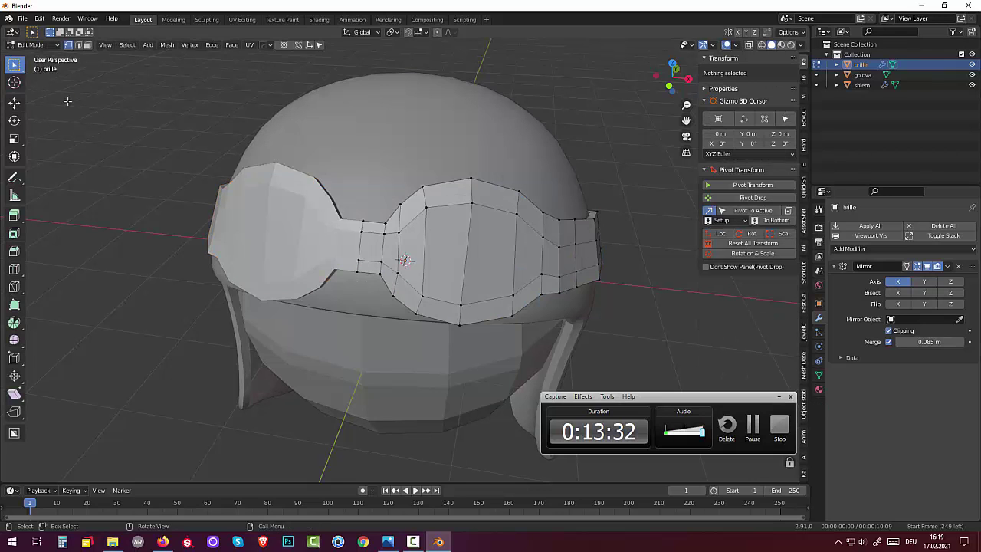
left_click(87, 45)
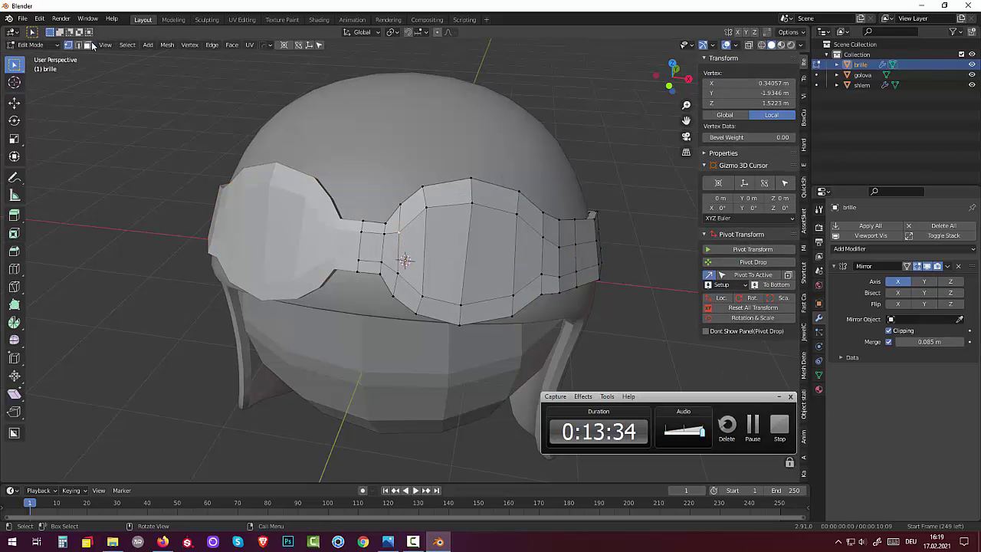
left_click(411, 239)
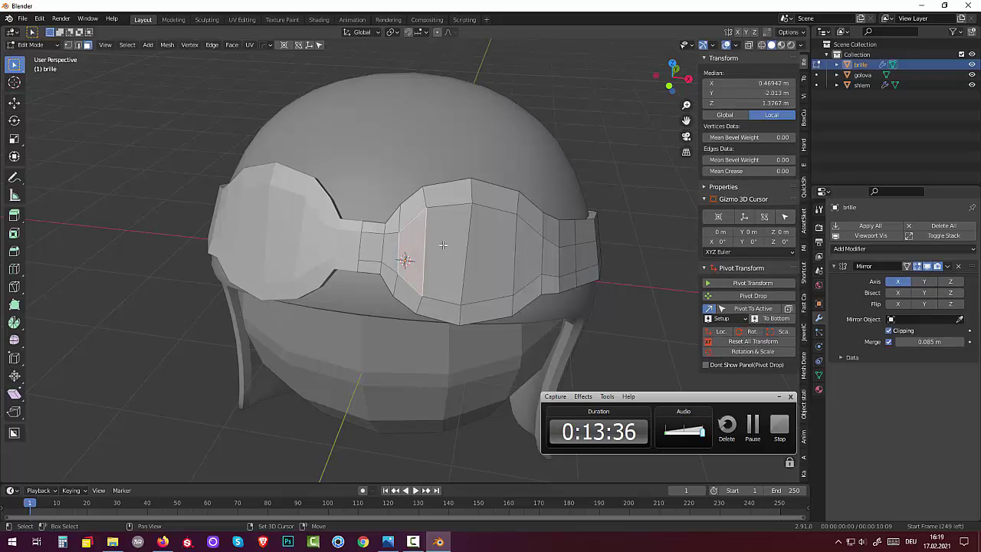
left_click(496, 243, "shift")
left_click(530, 254, "shift")
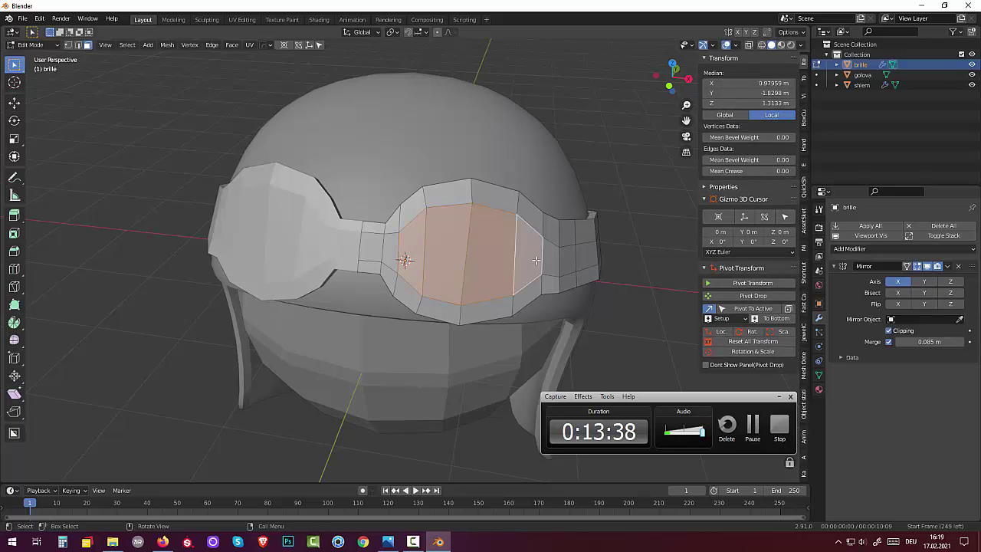
mouse_move(529, 253)
middle_mouse_down()
mouse_move(557, 280)
mouse_move(615, 266)
middle_mouse_up()
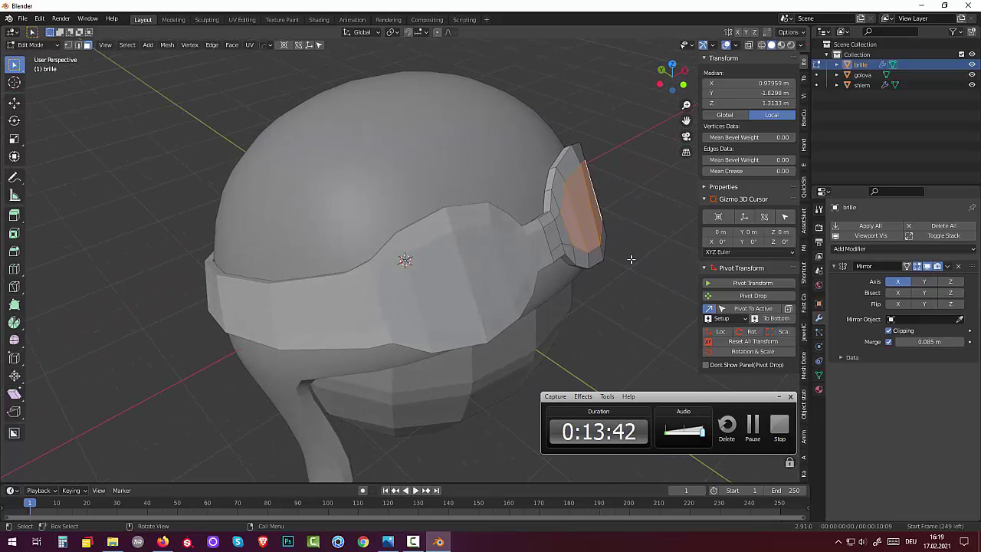
key("e")
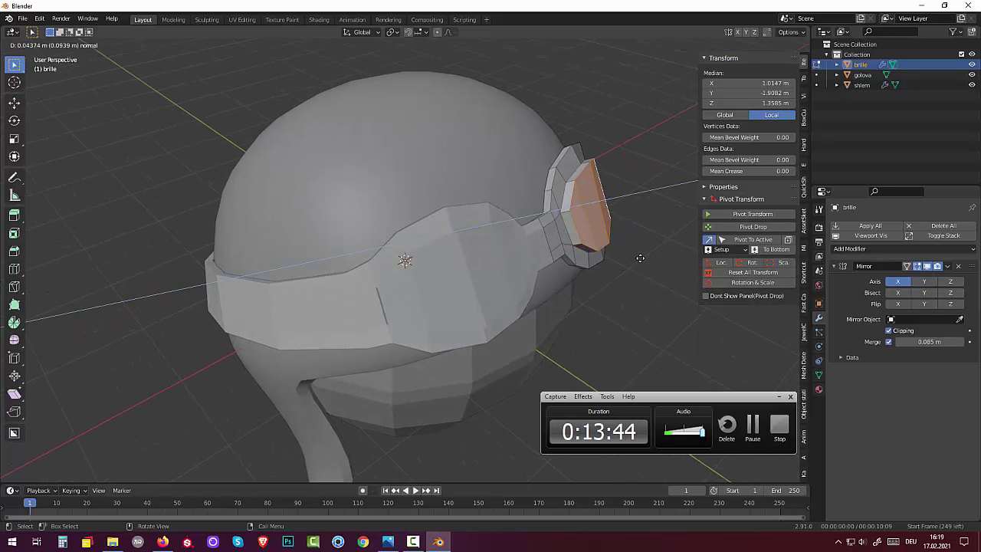
left_click(640, 258)
middle_click_drag(640, 258, 626, 189)
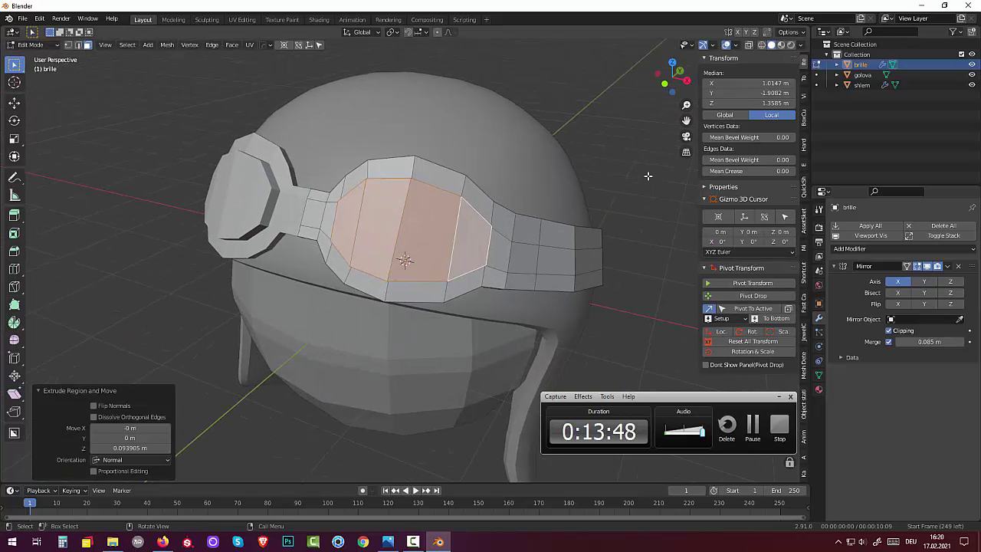
- Inset the lens faces into a 0.102 m rim and recess the glass about 0.053 m
key("i")
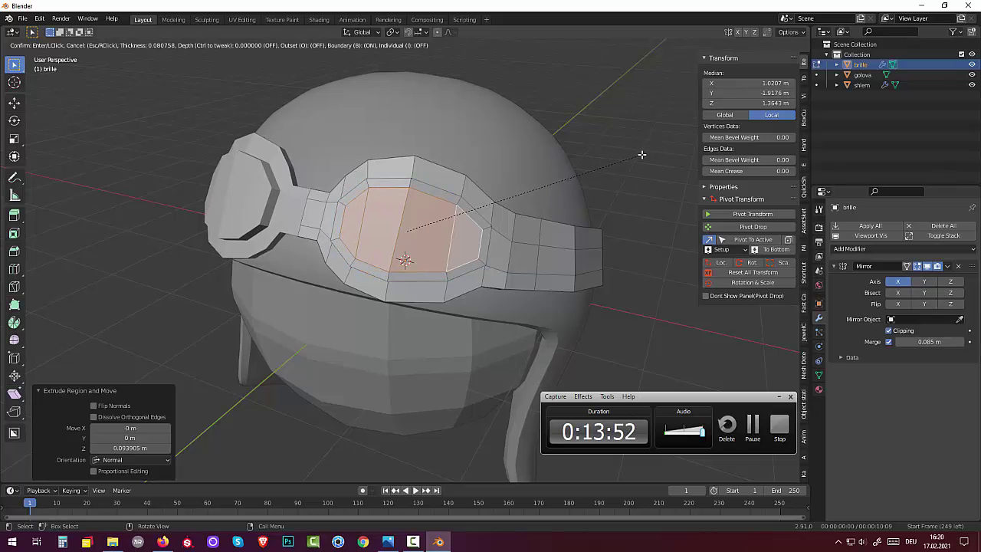
left_click(640, 157)
mouse_move(640, 156)
middle_mouse_down()
mouse_move(668, 159)
mouse_move(654, 222)
middle_mouse_up()
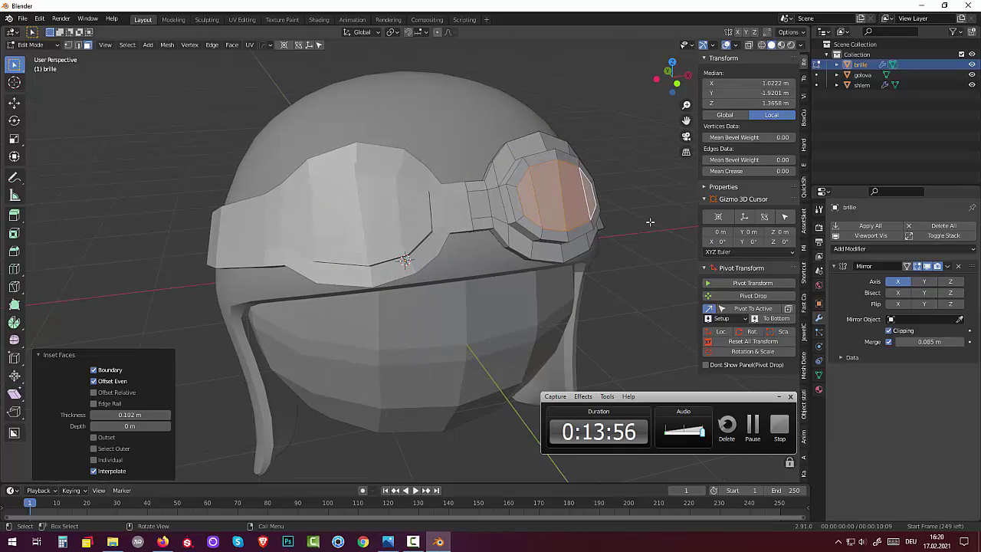
key("e")
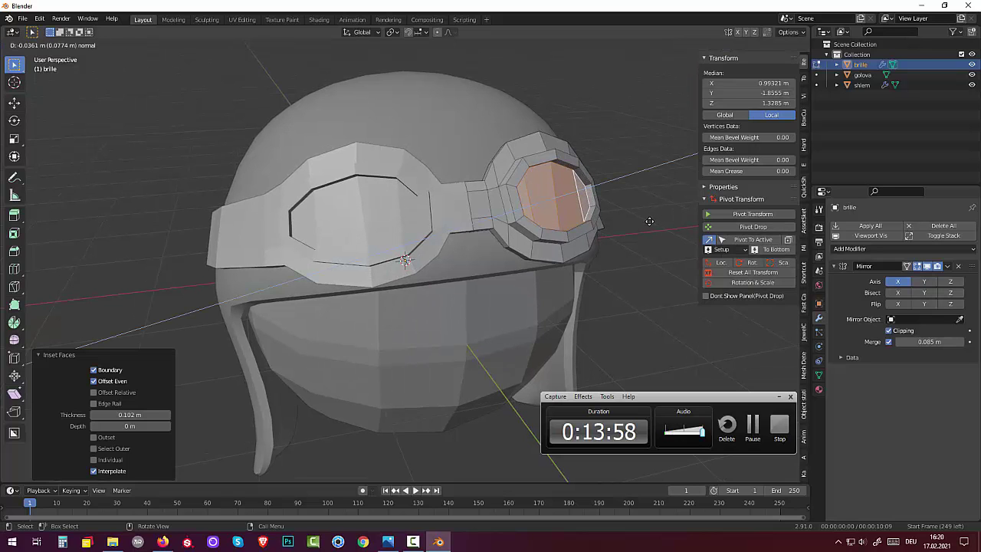
left_click(651, 221)
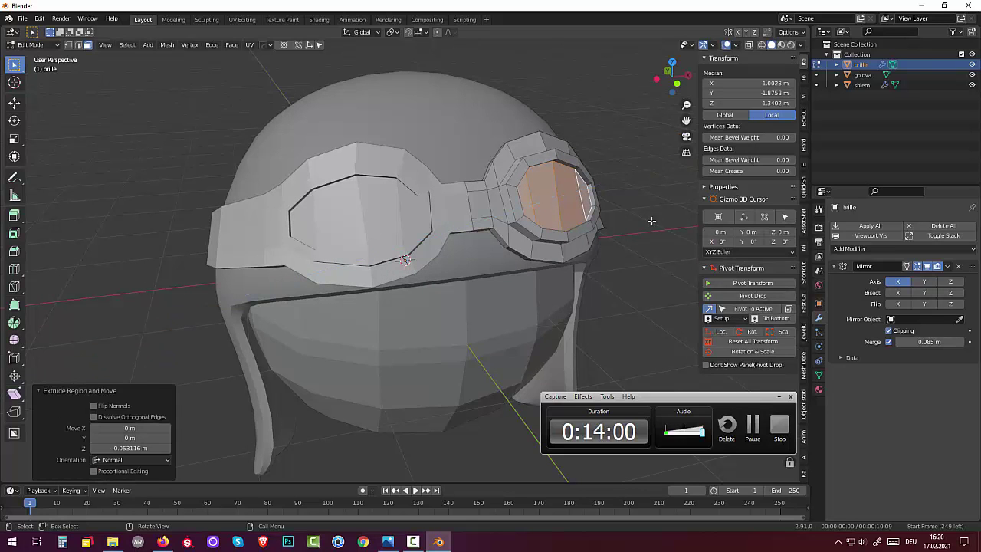
- Add a centred edge loop across the goggle strap beside the lens, heading back toward Object Mode
left_click(636, 265)
mouse_move(619, 276)
middle_mouse_down()
mouse_move(553, 275)
mouse_move(558, 267)
middle_mouse_up()
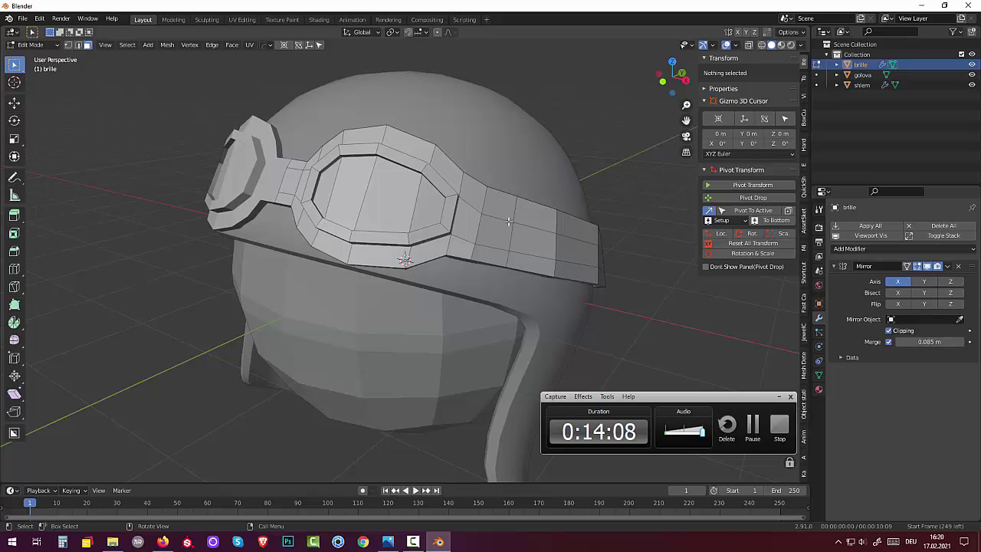
mouse_move(502, 223)
middle_mouse_down()
mouse_move(507, 233)
mouse_move(504, 223)
middle_mouse_up()
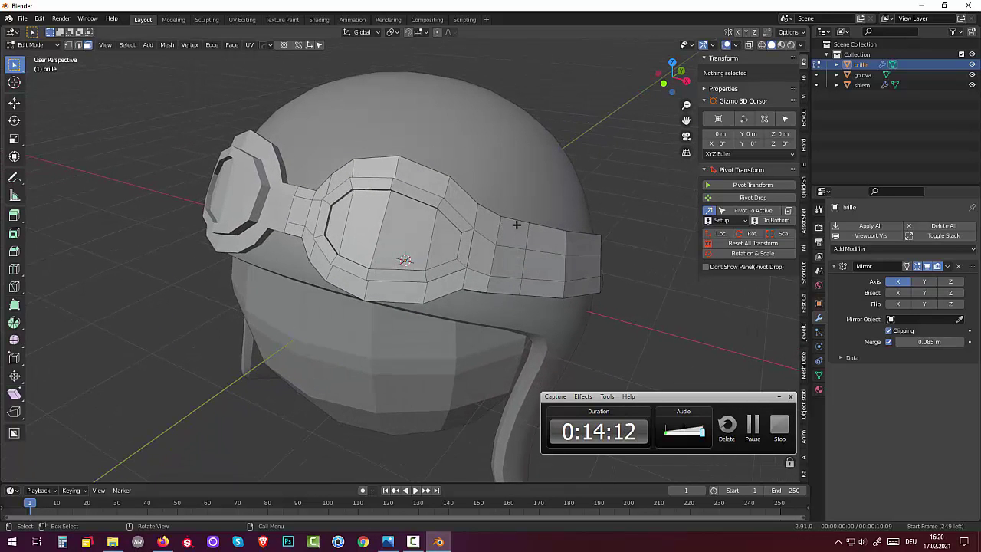
left_click(512, 234)
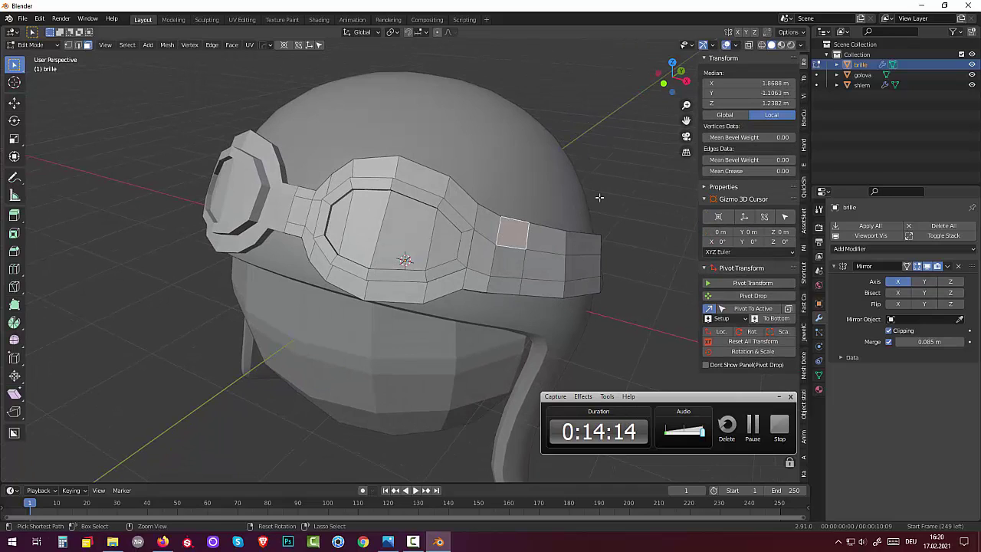
key("ctrl+r")
left_click(523, 219)
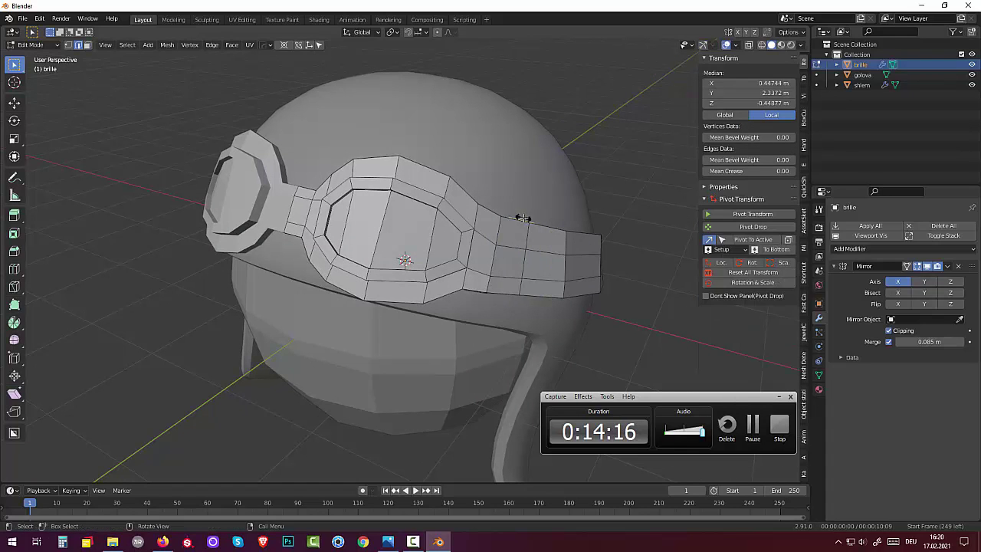
right_click(525, 236)
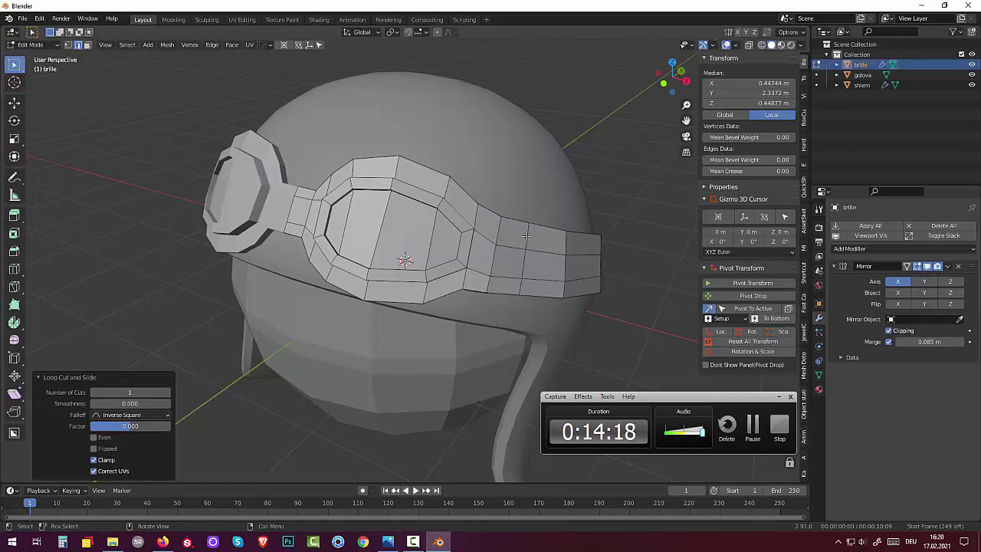
left_click(511, 245)
mouse_move(511, 245)
middle_mouse_down()
mouse_move(486, 298)
mouse_move(484, 252)
mouse_move(593, 252)
middle_mouse_up()
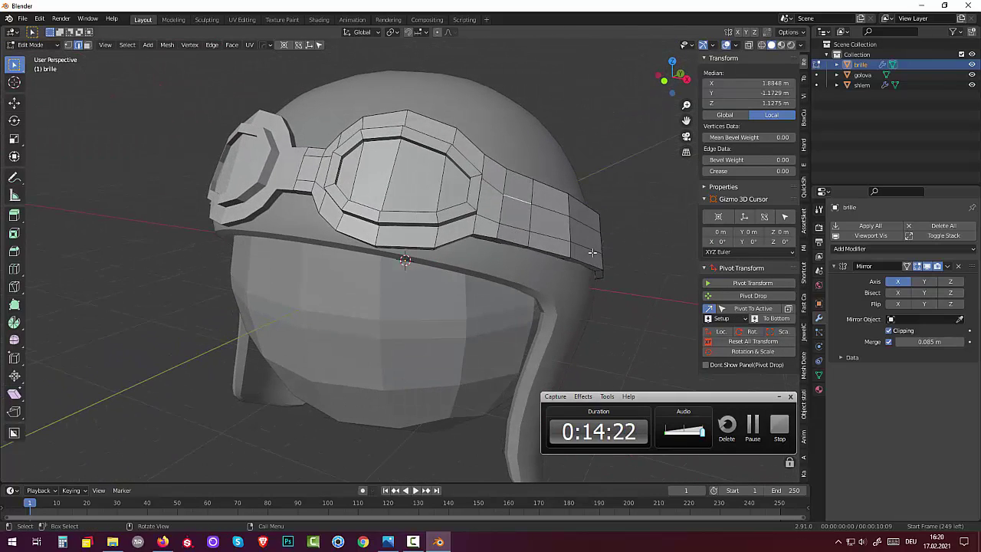
left_click(30, 44)
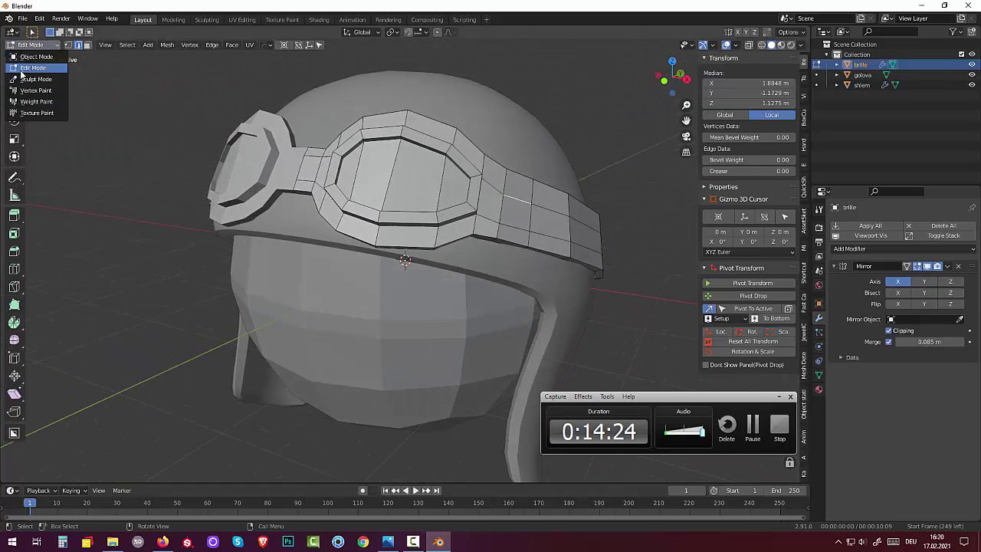
- Return to Object Mode, reselect the goggles, re-enter Edit Mode and select the whole mesh
left_click(34, 57)
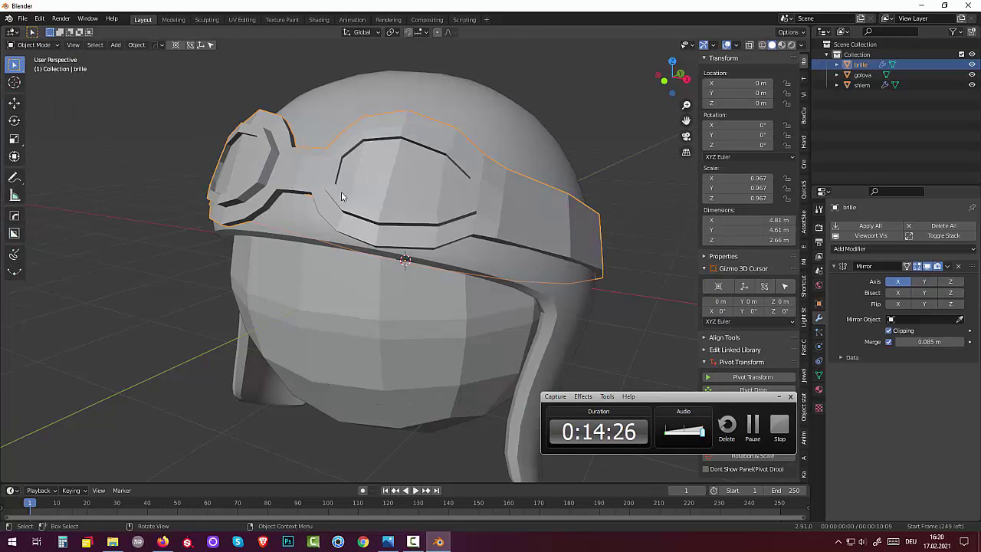
left_click(531, 215)
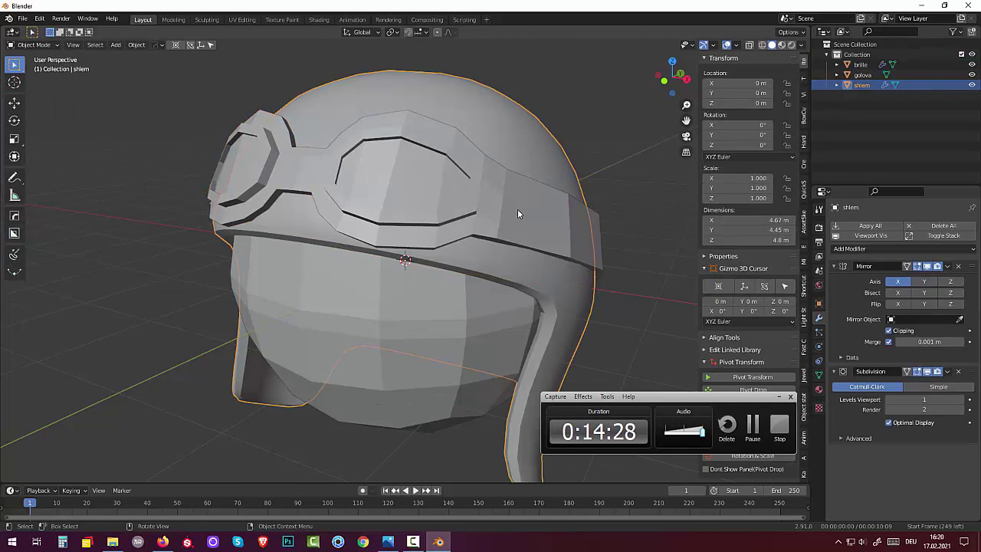
left_click(504, 222)
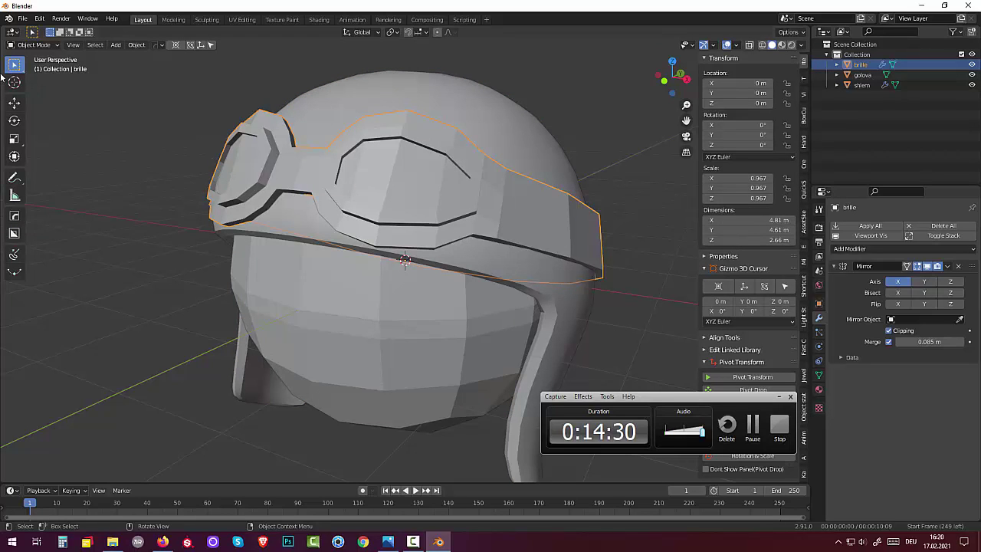
left_click(21, 45)
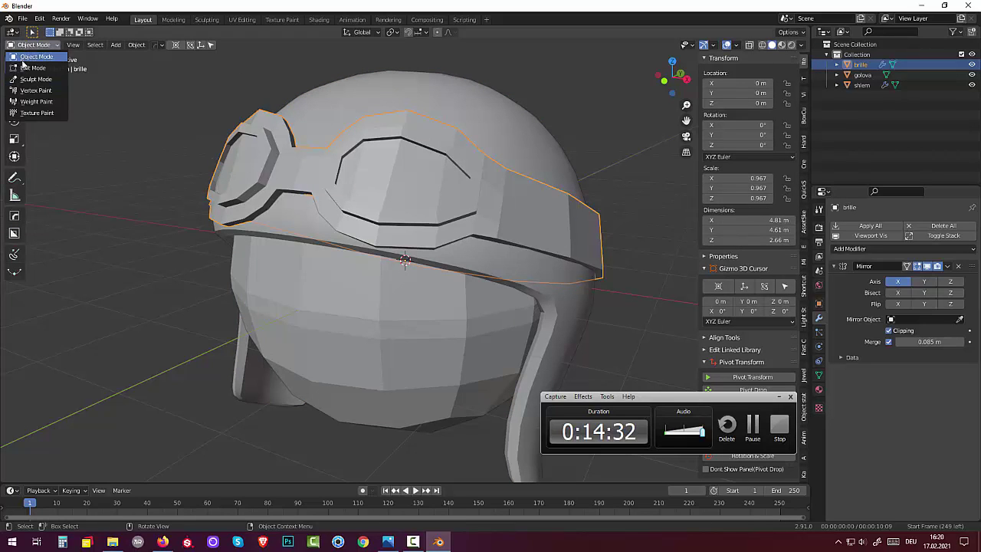
left_click(27, 70)
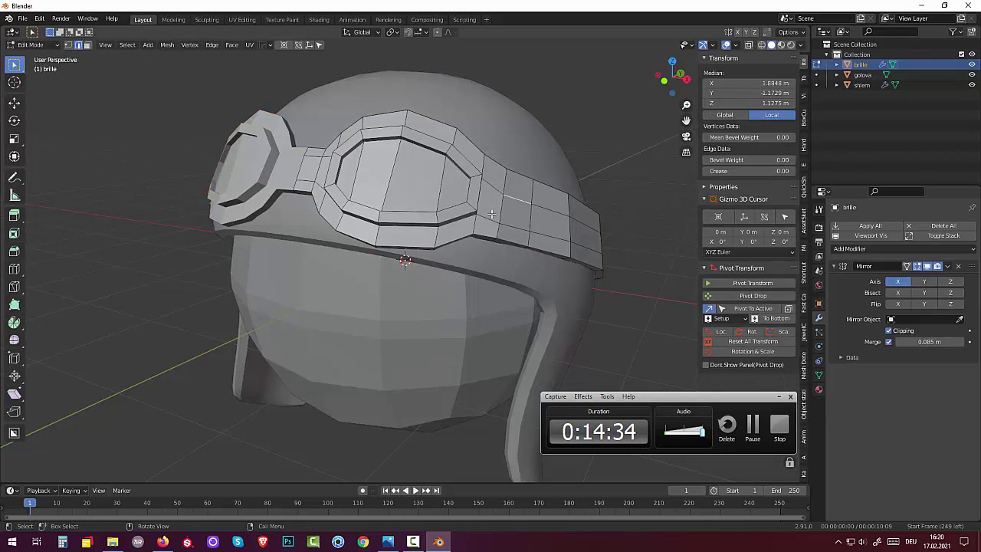
key("a")
mouse_move(511, 199)
middle_mouse_down()
mouse_move(464, 247)
mouse_move(460, 230)
middle_mouse_up()
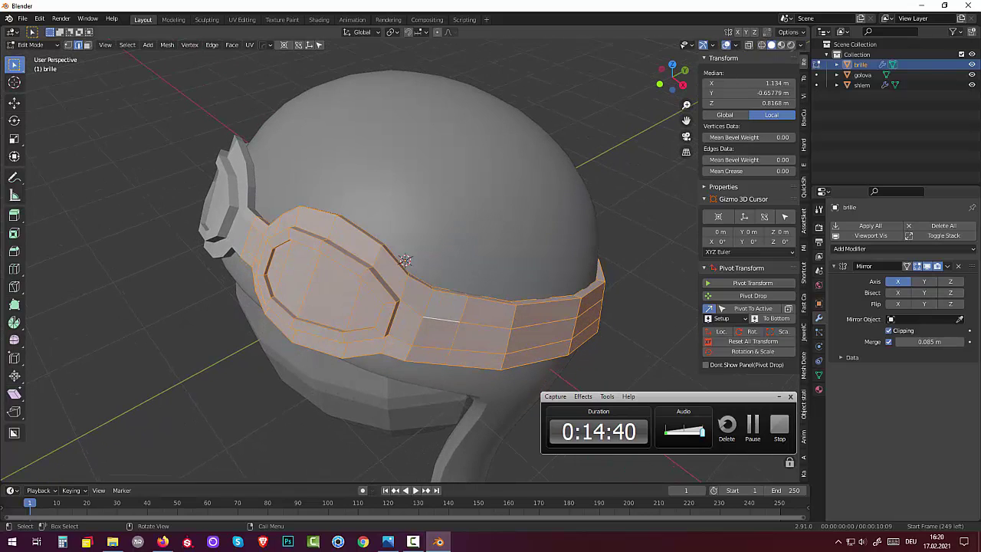
left_click(14, 288)
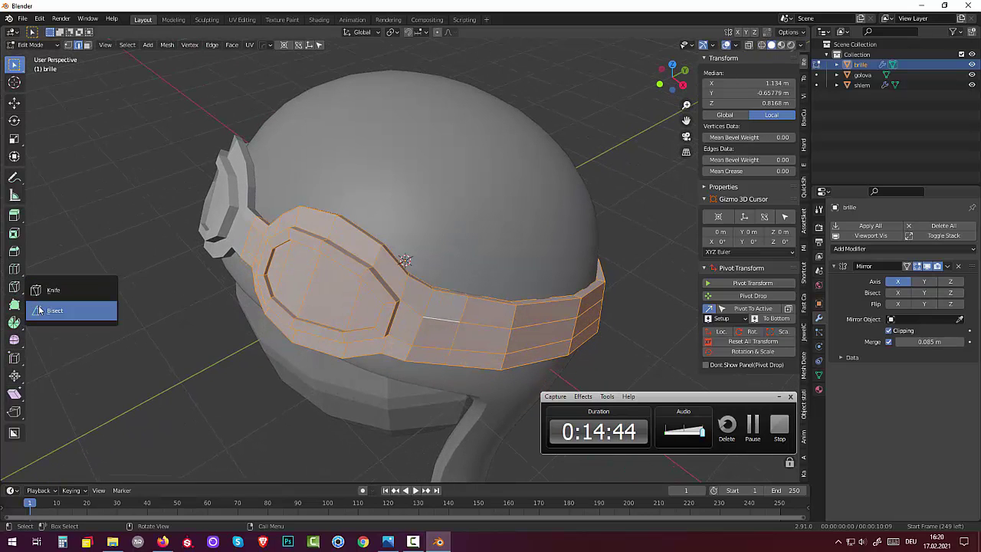
- Slice the goggles mesh with a Bisect cut line across them
left_click(39, 311)
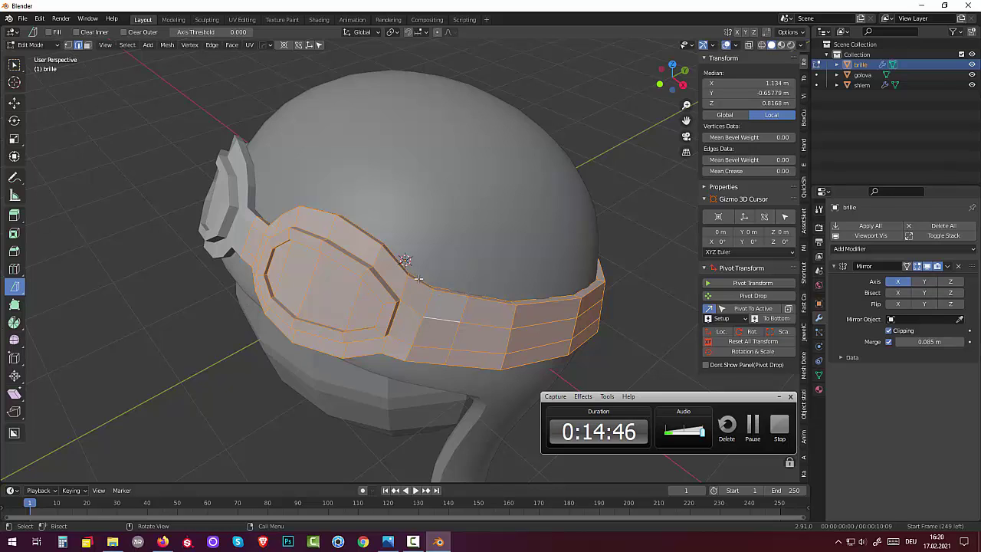
left_click_drag(417, 282, 385, 364)
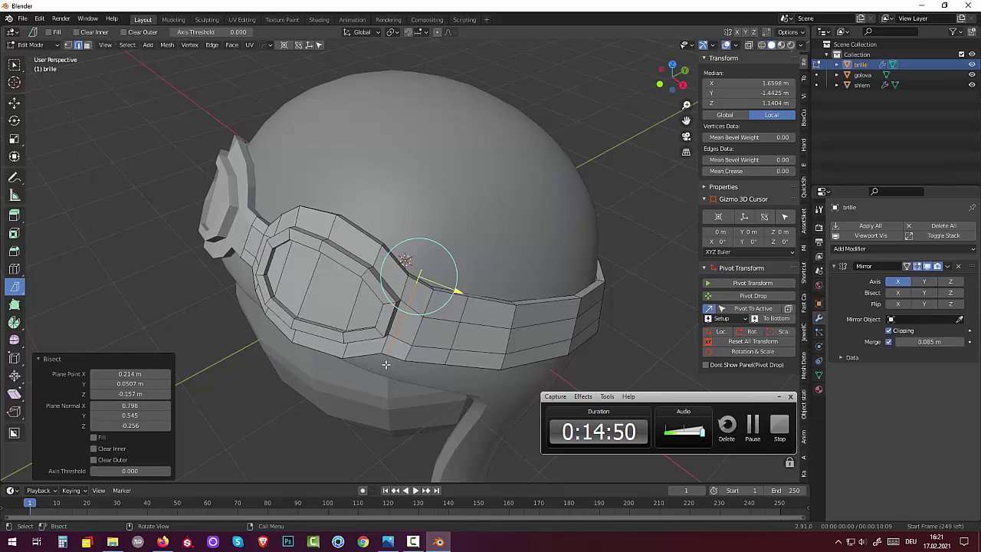
middle_click_drag(495, 333, 511, 313)
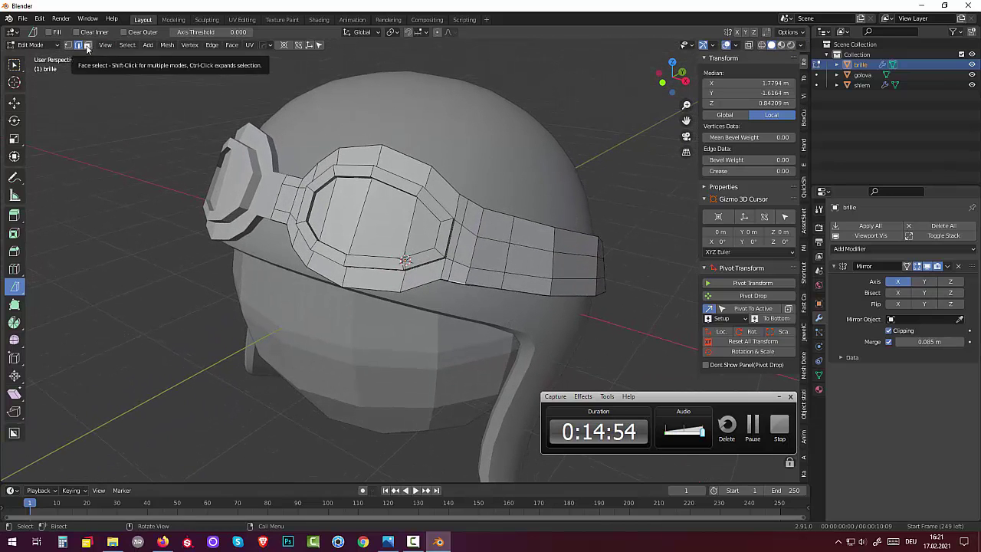
- Push two strap faces beside the lens out about 0.071 m into a raised ridge, then deselect
left_click(87, 46)
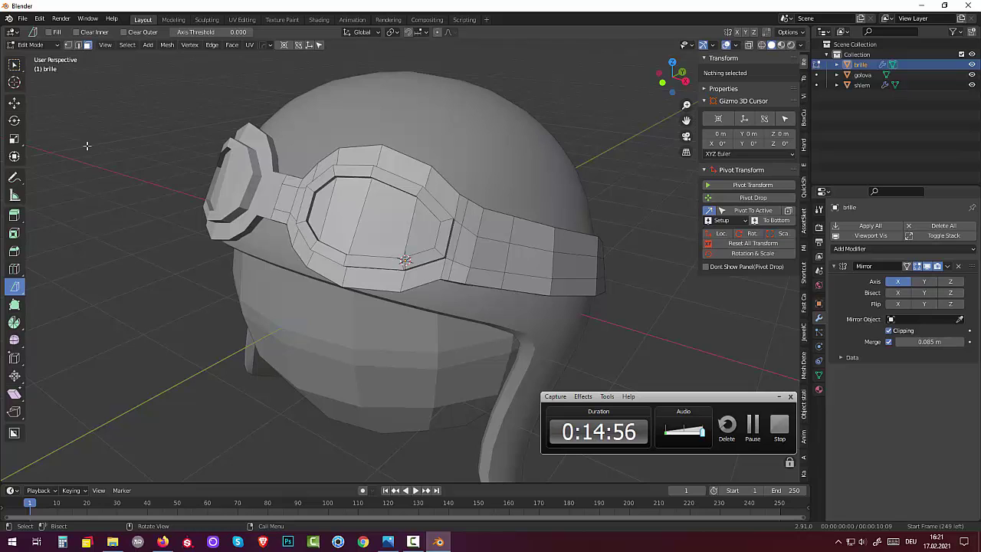
left_click(472, 217)
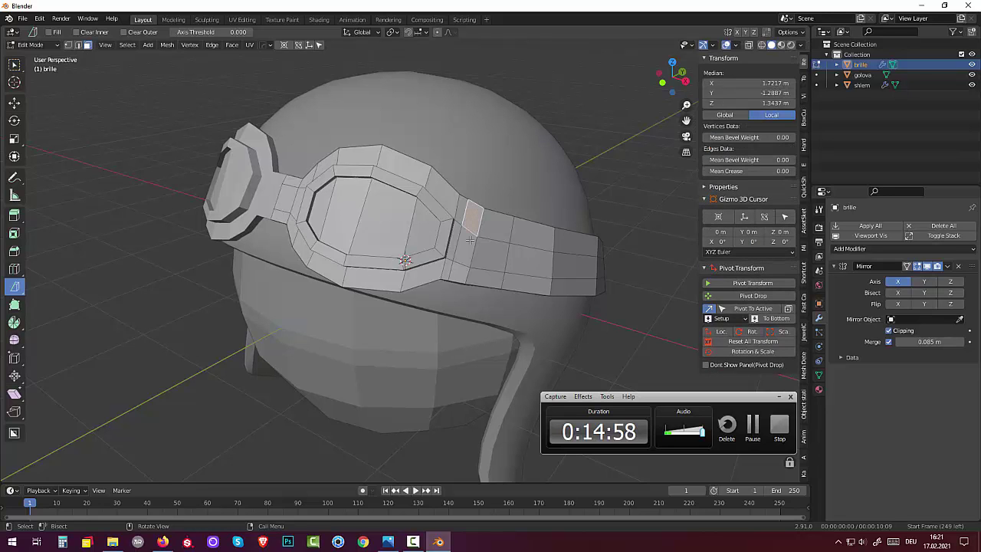
left_click(465, 244, "shift")
middle_click_drag(458, 269, 375, 313)
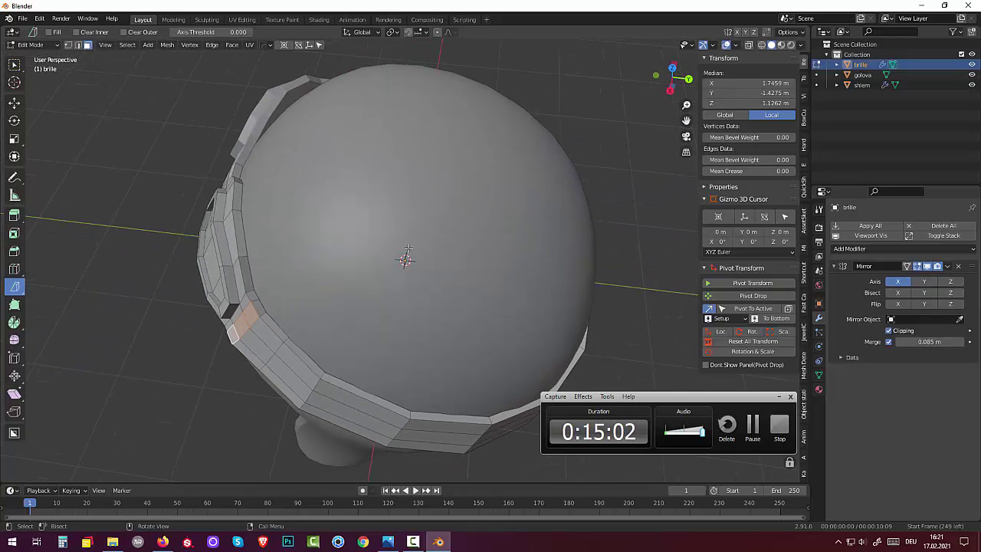
key("g")
key("z")
key("z")
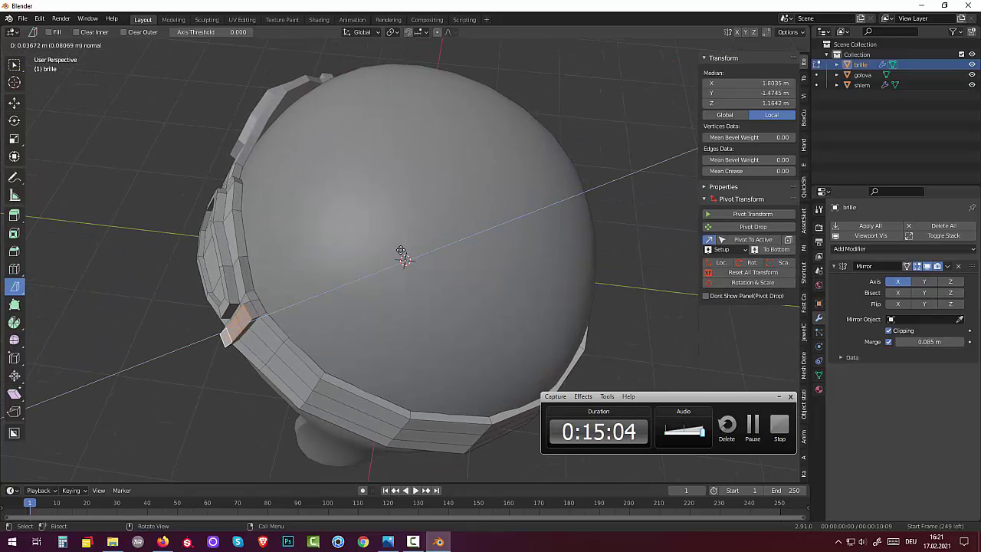
left_click(401, 250)
mouse_move(401, 253)
middle_mouse_down()
mouse_move(463, 185)
mouse_move(454, 259)
middle_mouse_up()
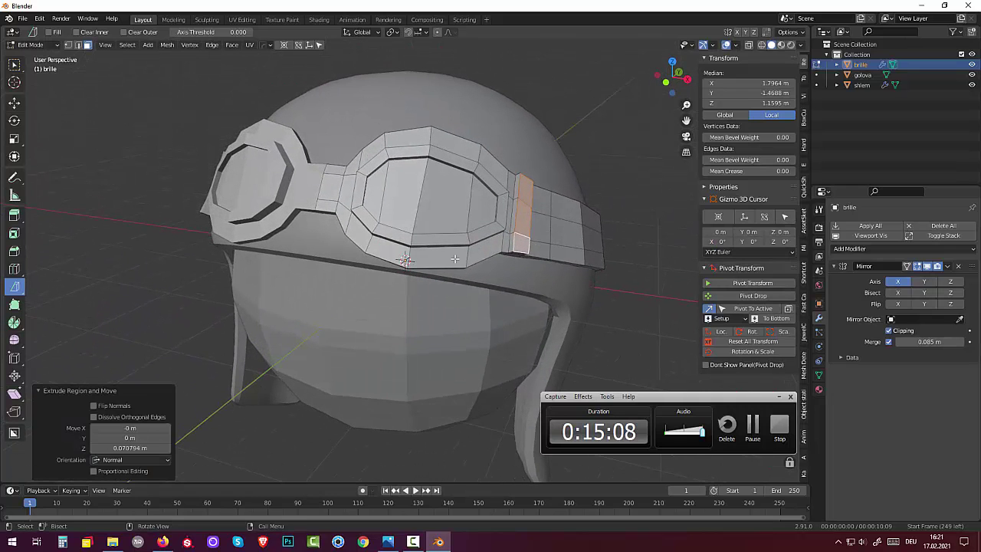
key("alt+a")
mouse_move(361, 308)
middle_mouse_down()
mouse_move(381, 313)
mouse_move(227, 231)
middle_mouse_up()
scroll(114, 125, "down", 2)
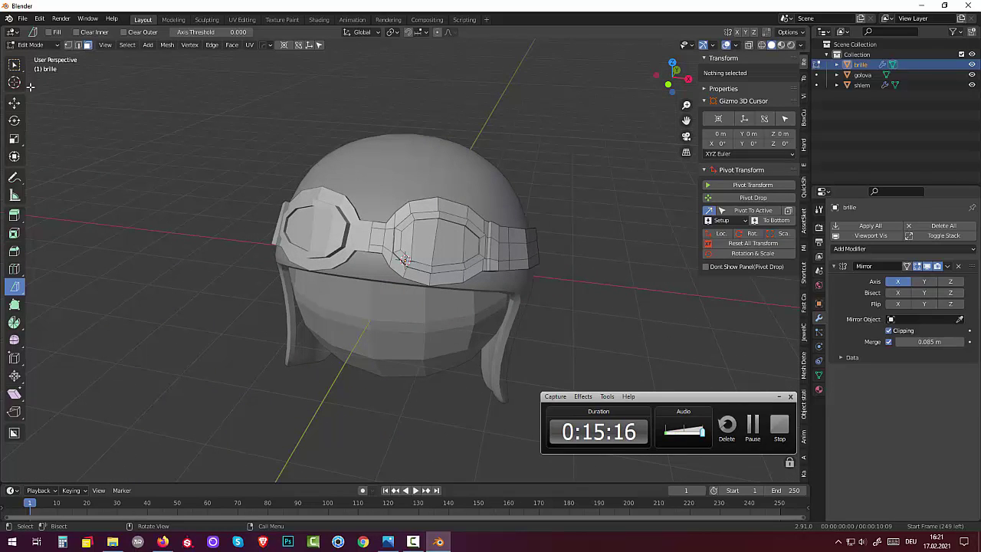
- Back in Object Mode, apply the Mirror modifier to the goggles mesh
left_click(27, 44)
left_click(31, 56)
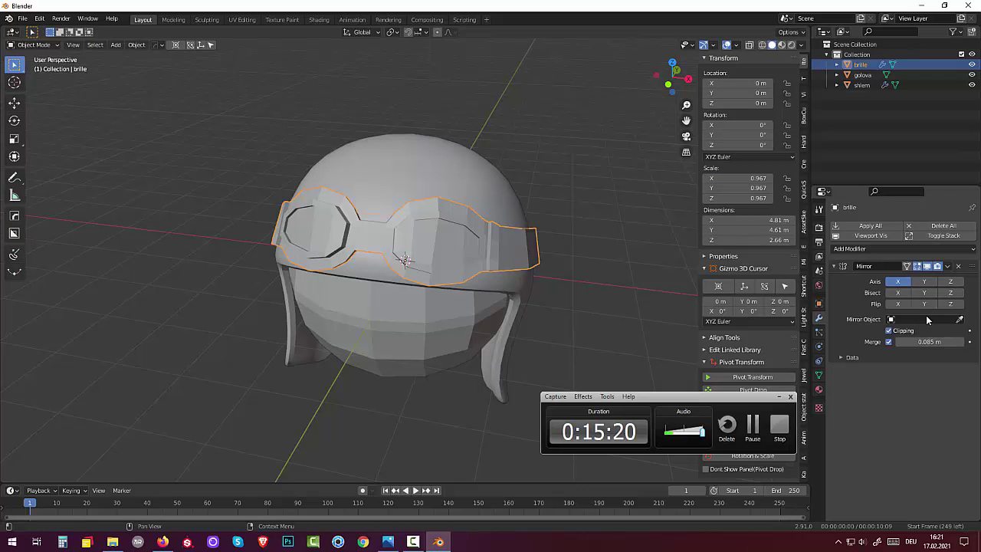
left_click(948, 267)
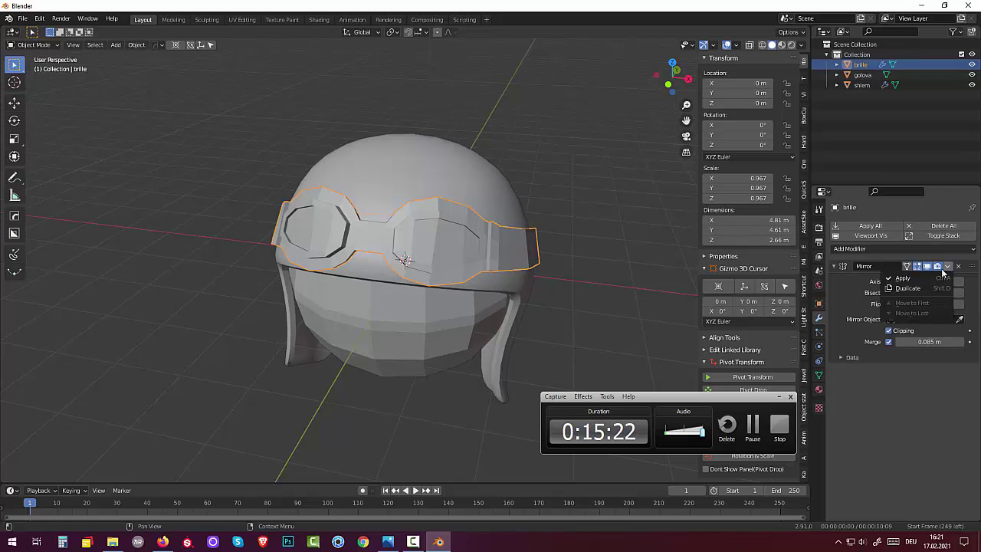
left_click(914, 280)
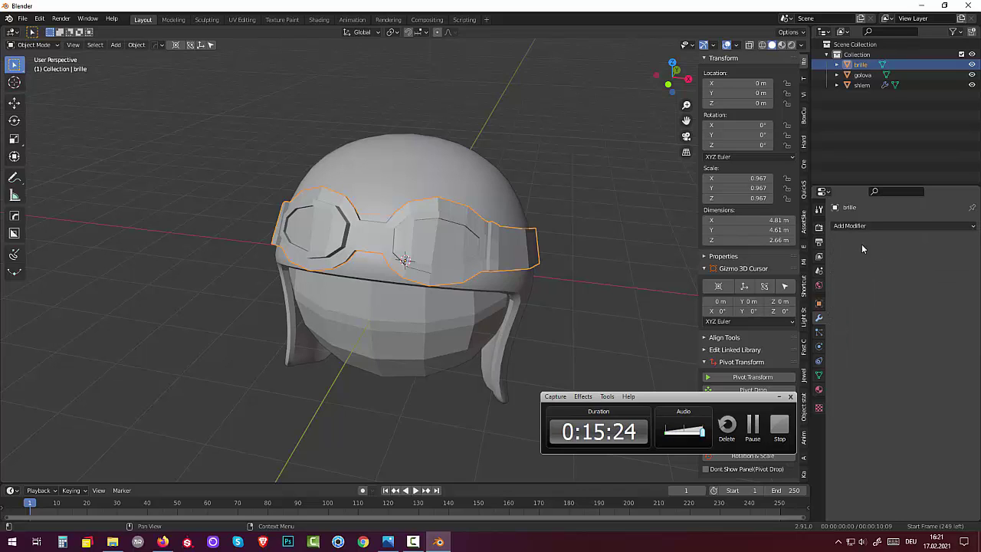
- Add a Subdivision Surface modifier to the goggles with Levels Viewport set to 2
left_click(852, 225)
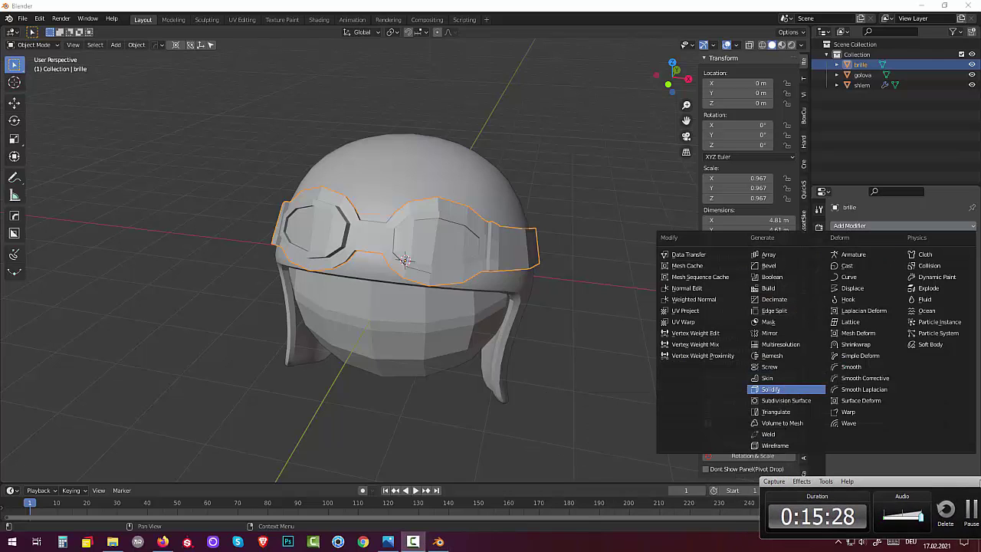
left_click(787, 401)
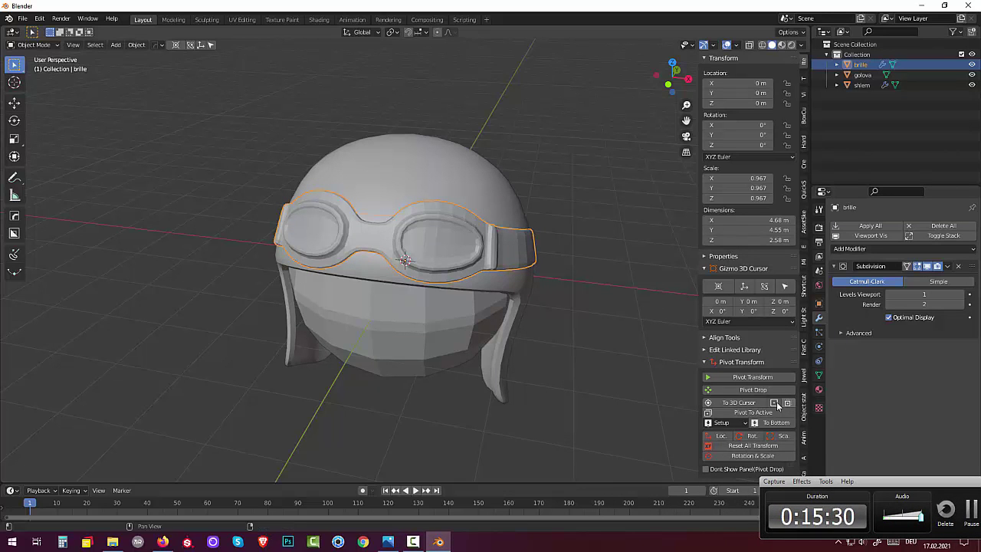
mouse_move(574, 359)
middle_mouse_down()
mouse_move(549, 358)
mouse_move(609, 353)
mouse_move(578, 357)
middle_mouse_up()
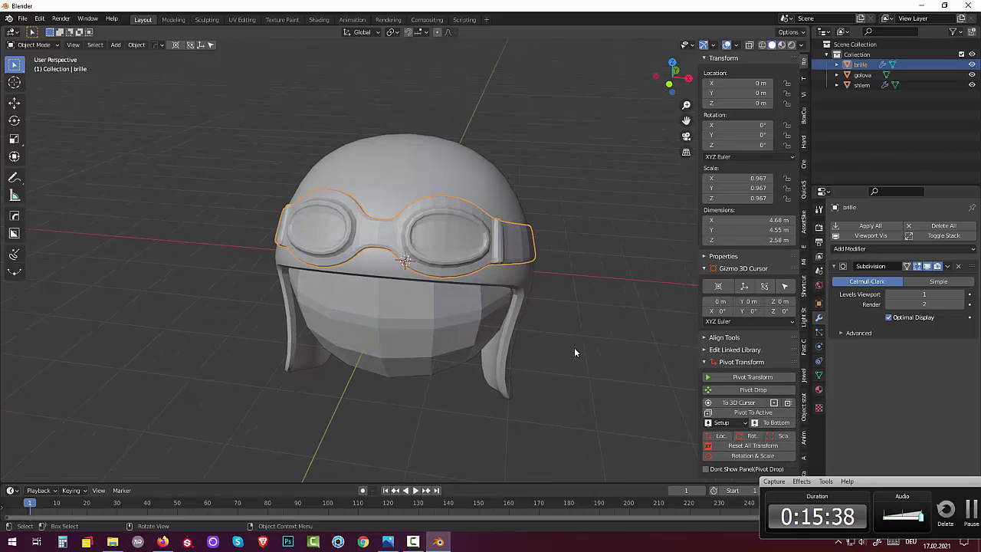
mouse_move(575, 350)
middle_mouse_down()
mouse_move(544, 357)
mouse_move(571, 353)
middle_mouse_up()
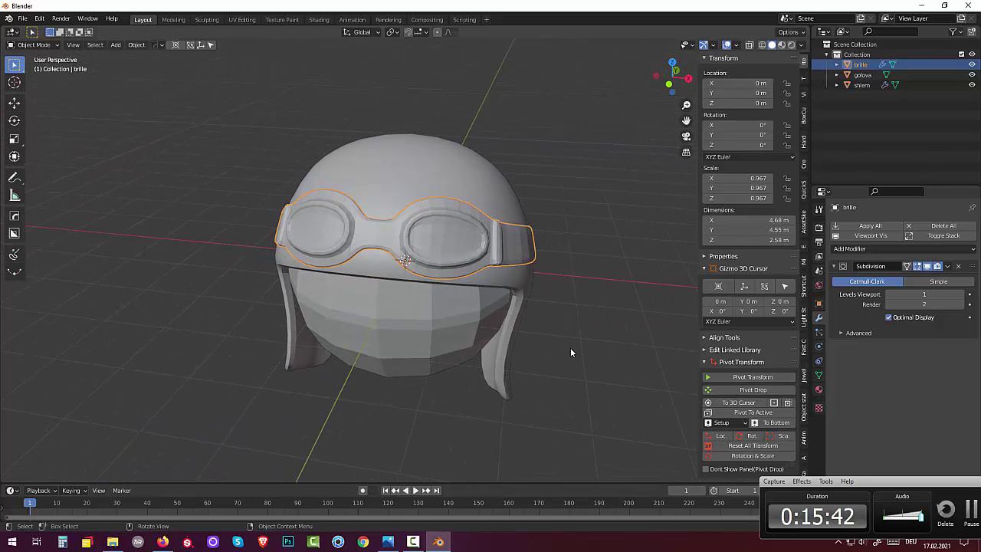
left_click(966, 296)
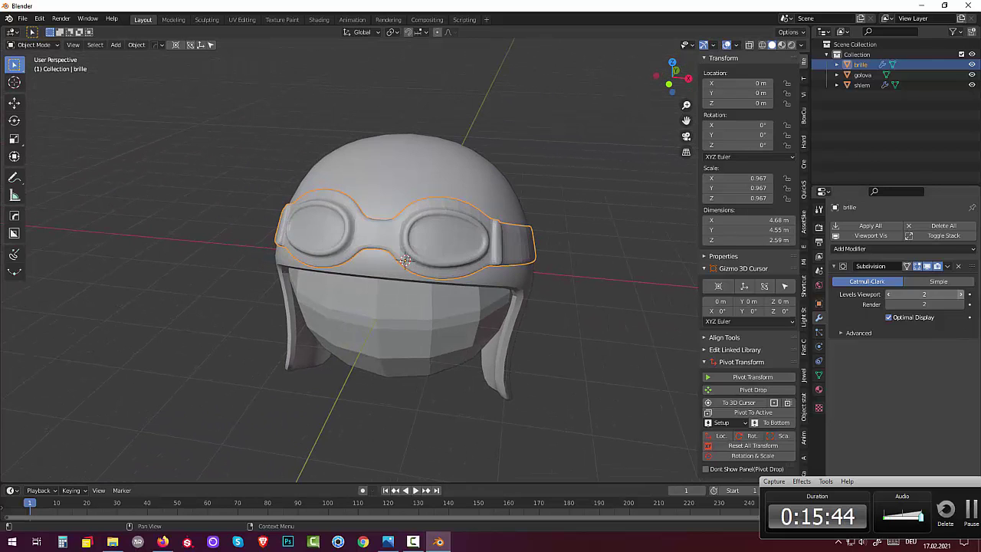
mouse_move(476, 313)
middle_mouse_down()
mouse_move(502, 299)
mouse_move(480, 303)
mouse_move(482, 330)
mouse_move(479, 305)
mouse_move(464, 305)
middle_mouse_up()
- In Edit Mode, add a loop cut across the goggle strap
scroll(479, 305, "up", 2)
left_click(33, 45)
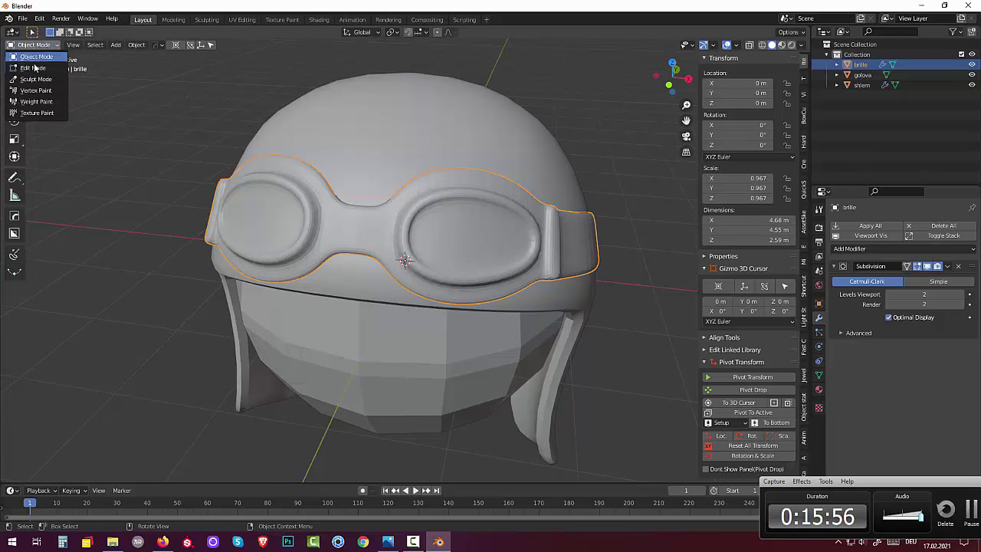
left_click(34, 67)
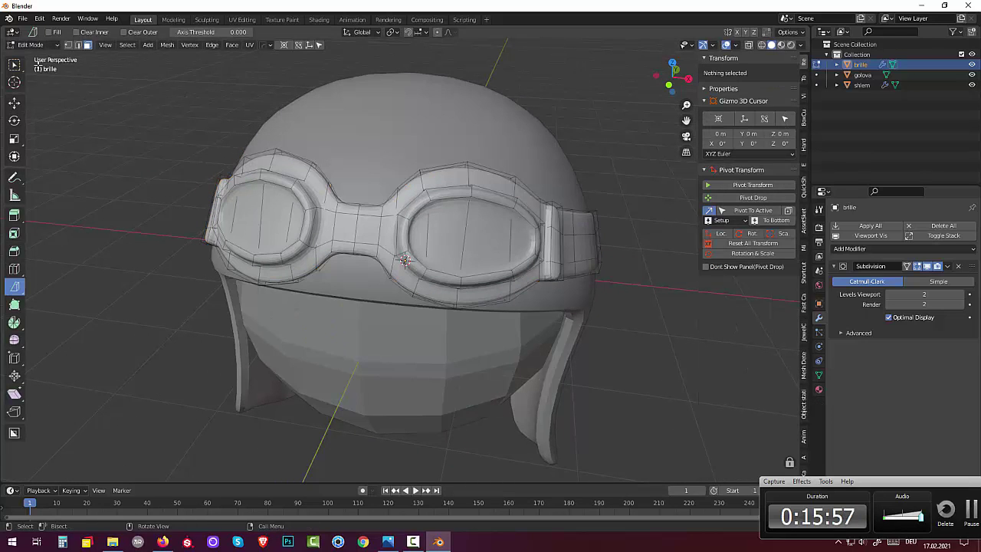
left_click(424, 186)
key("ctrl+r")
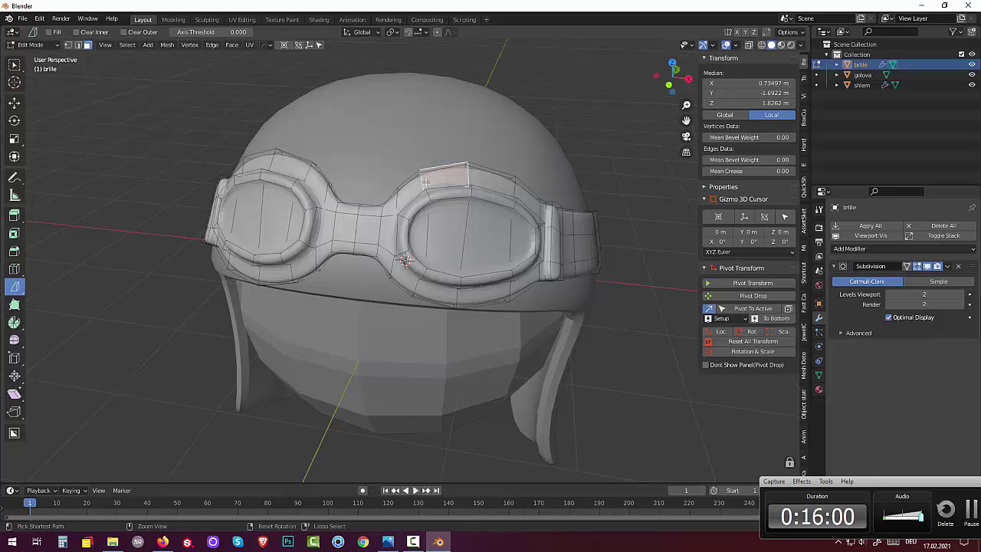
left_click(425, 182)
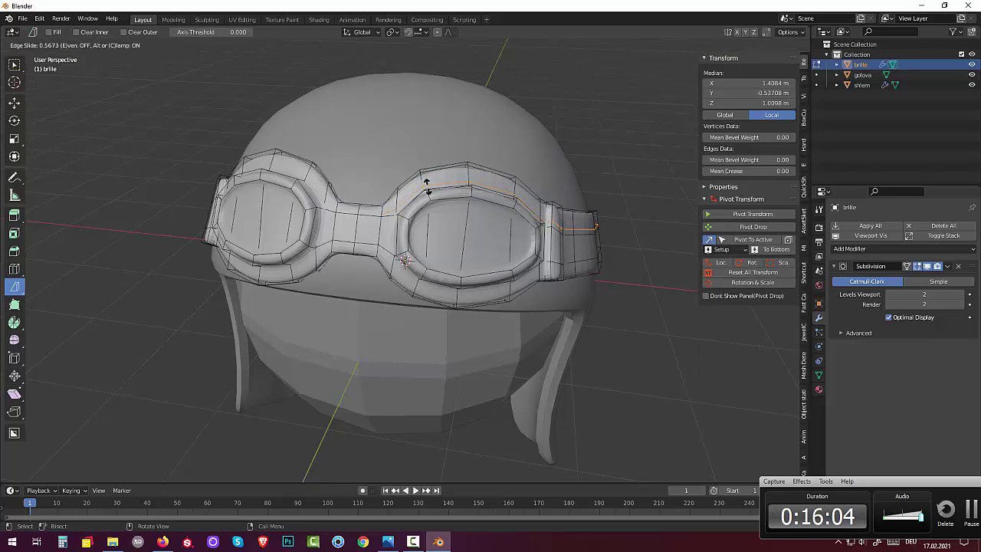
left_click(427, 188)
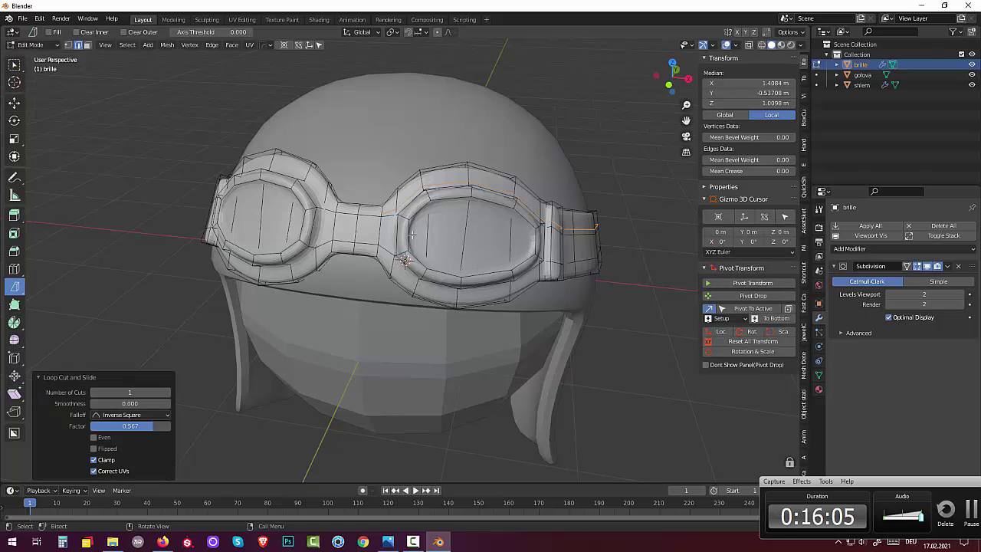
- Add a second edge loop along the lower lens rim, slid to factor -0.468
left_click(415, 285)
left_click(415, 285, "alt")
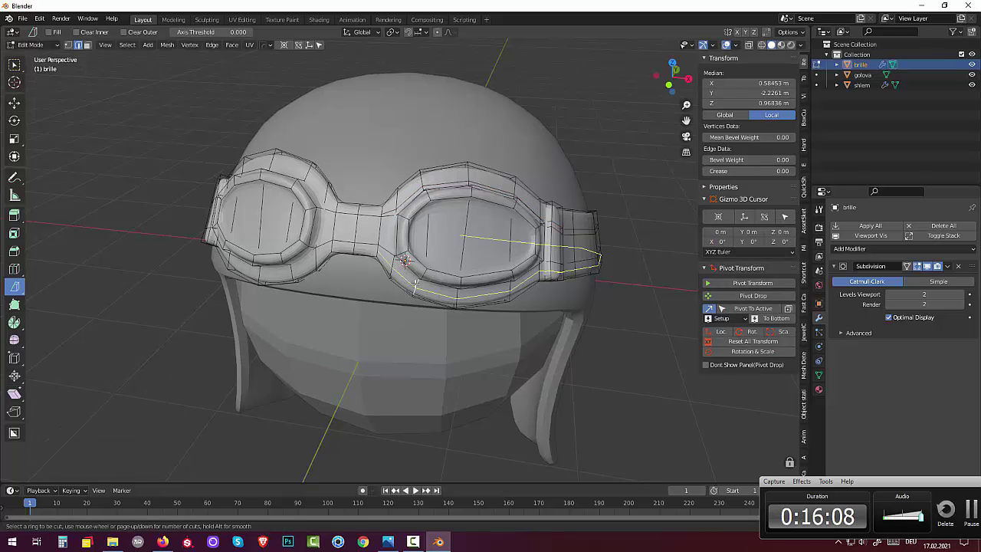
key("g")
key("g")
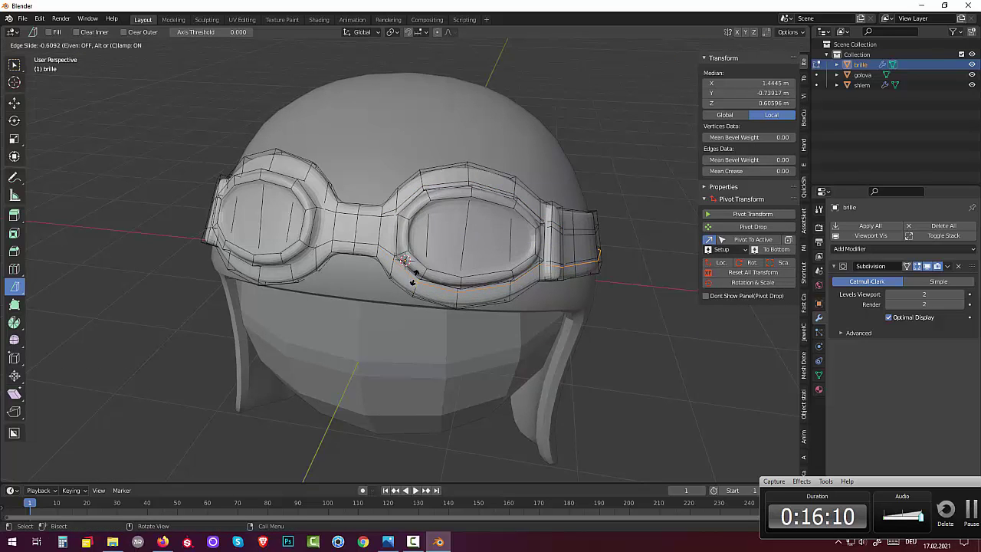
left_click(411, 282)
mouse_move(414, 280)
middle_mouse_down()
mouse_move(425, 278)
mouse_move(423, 287)
middle_mouse_up()
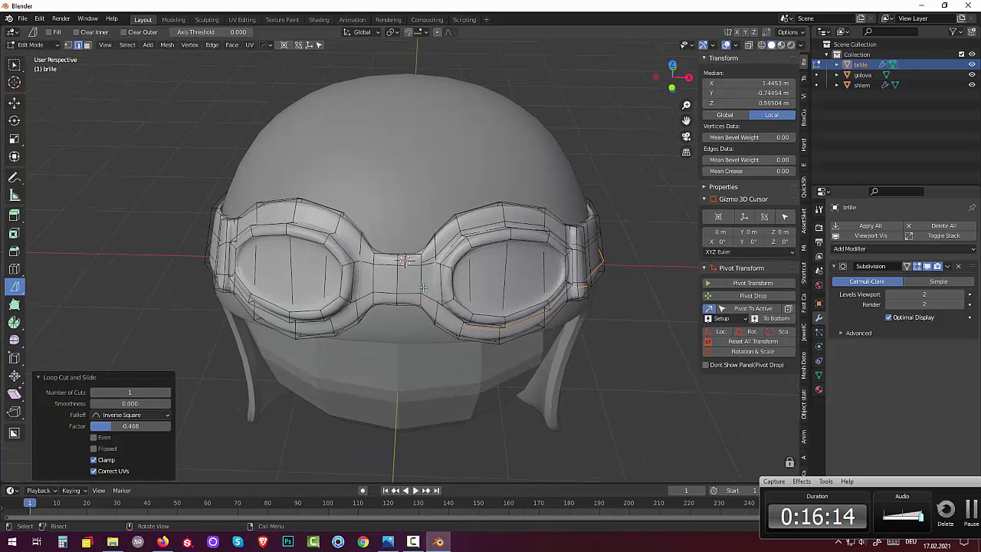
- In vertex select, cut the goggles vertically through the nose bridge
left_click(67, 44)
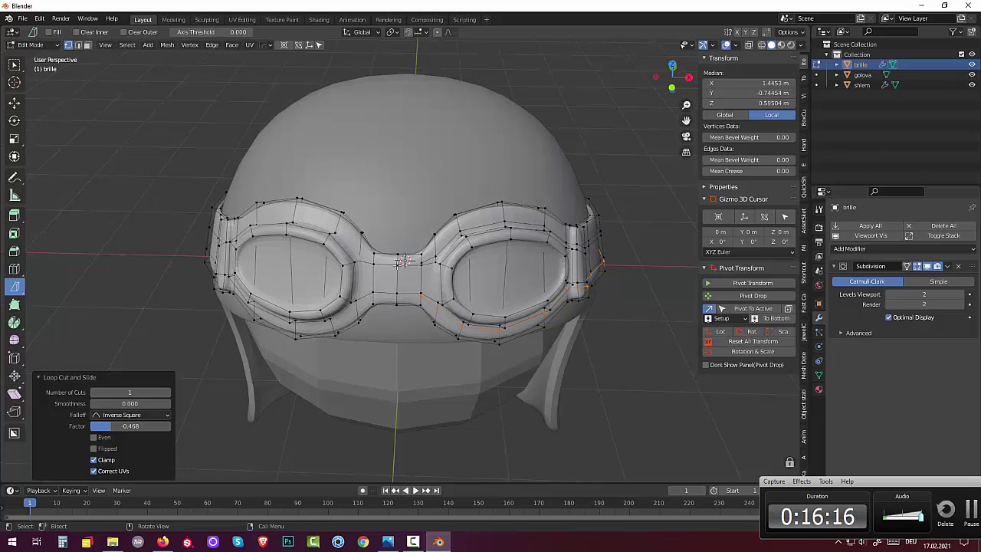
left_click(393, 245)
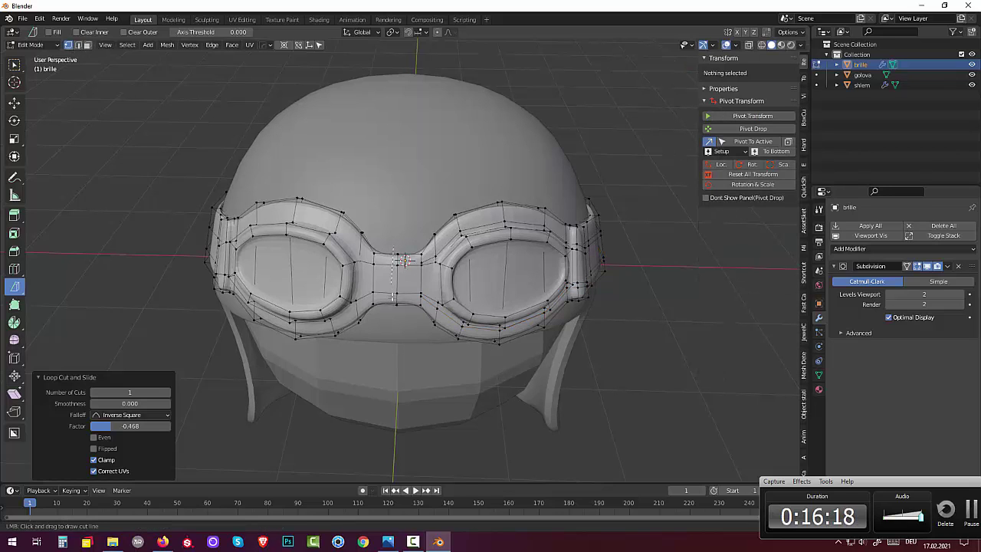
left_click_drag(392, 310, 395, 310)
left_click(434, 234)
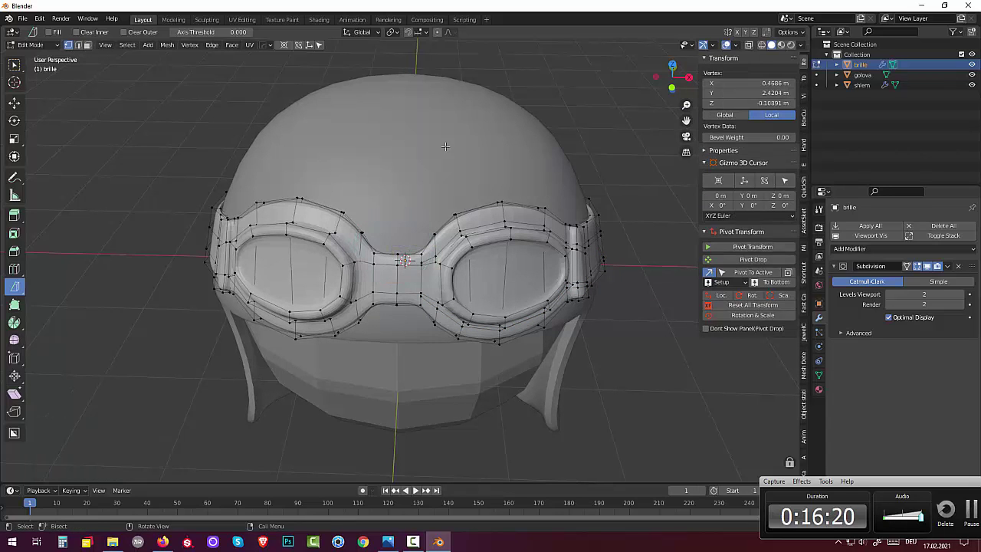
left_click(29, 47)
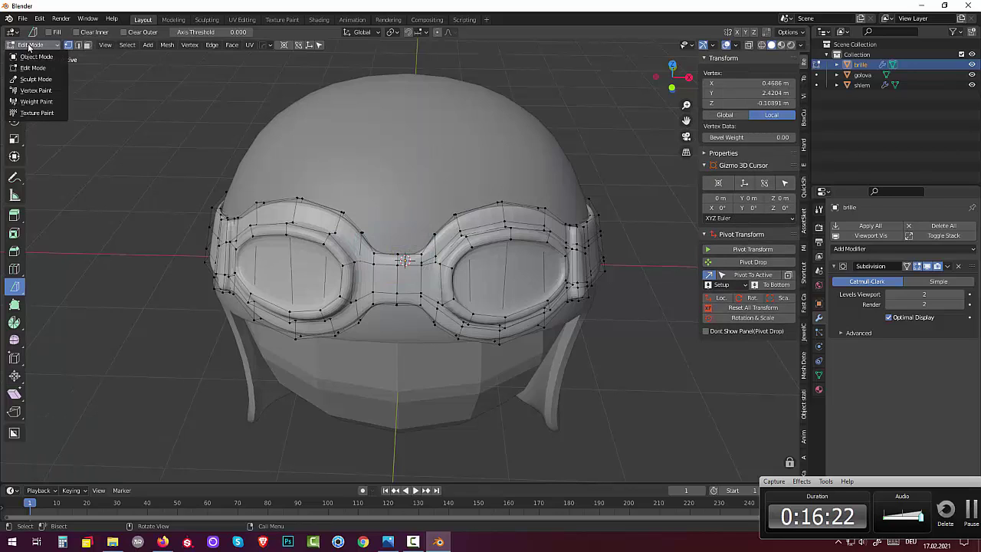
left_click(29, 68)
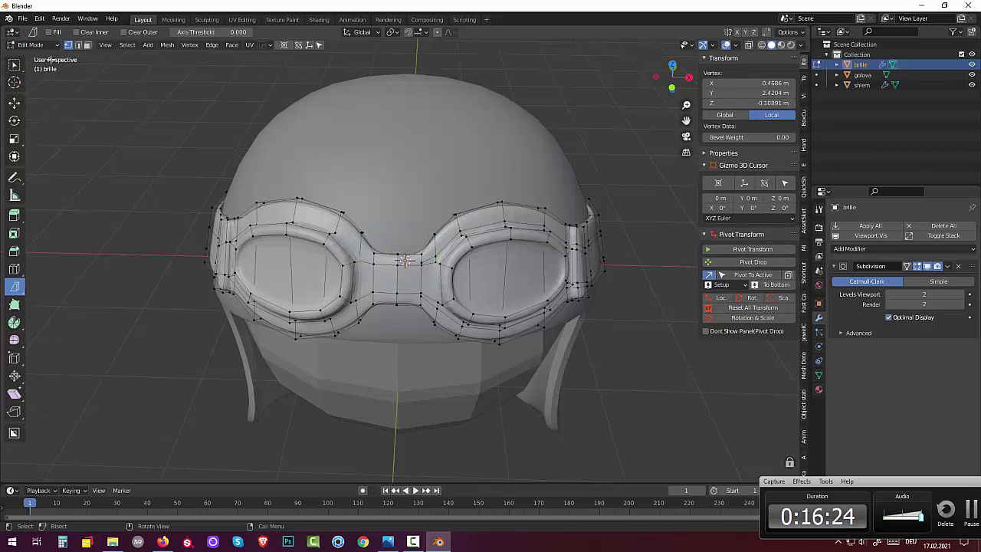
left_click_drag(14, 65, 38, 105)
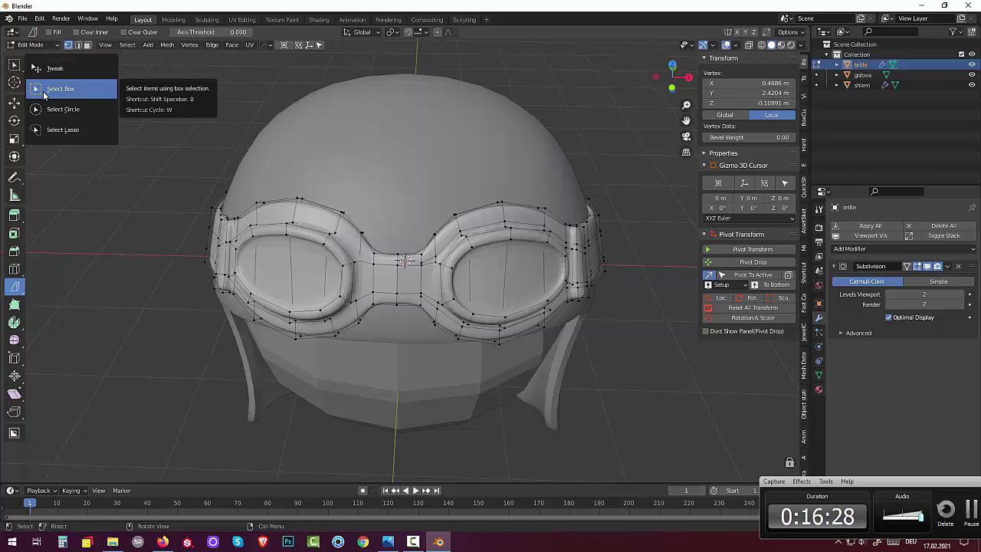
- Enable X-ray and circle-select the vertices along the goggle nose bridge
left_click(40, 108)
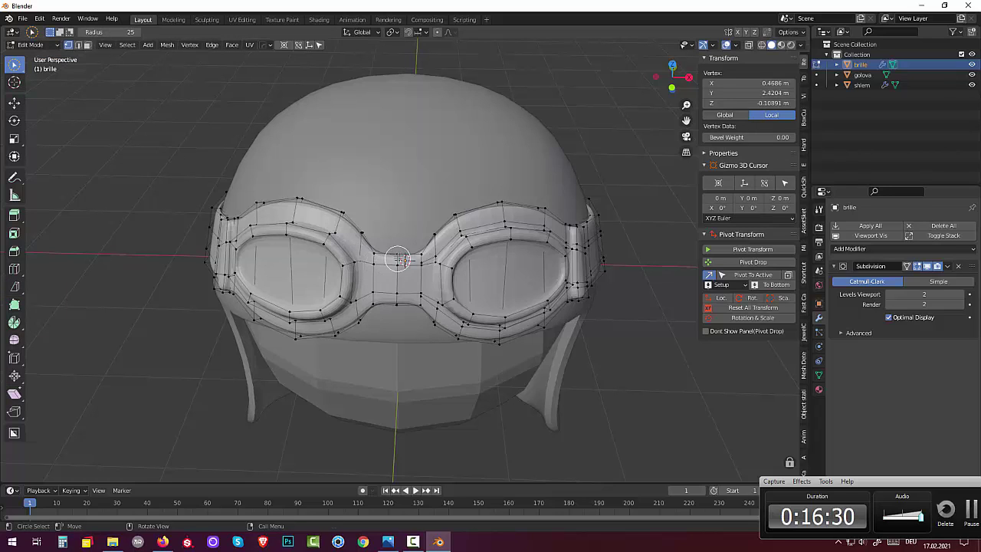
left_click_drag(398, 265, 397, 310)
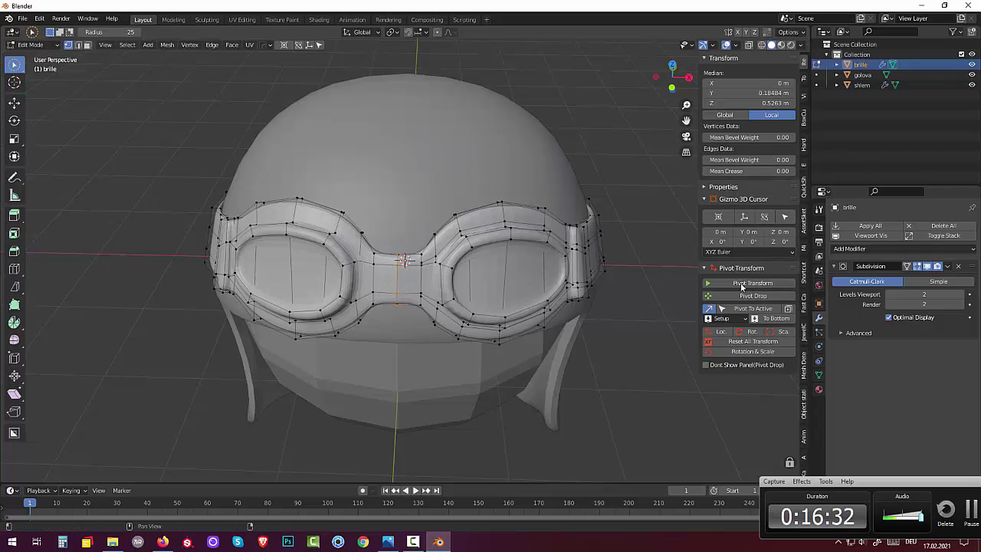
middle_click_drag(664, 260, 657, 296)
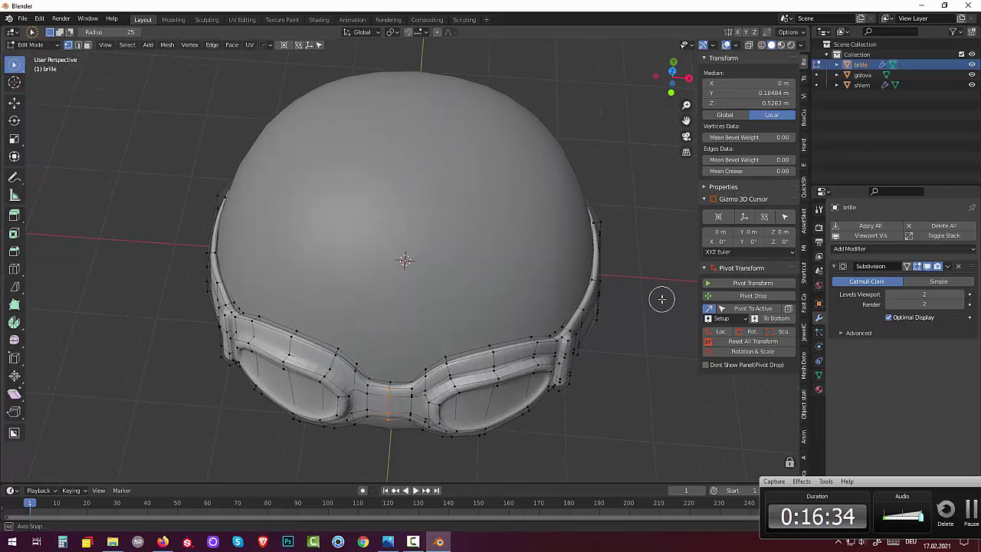
left_click(749, 45)
middle_click_drag(619, 164, 629, 126)
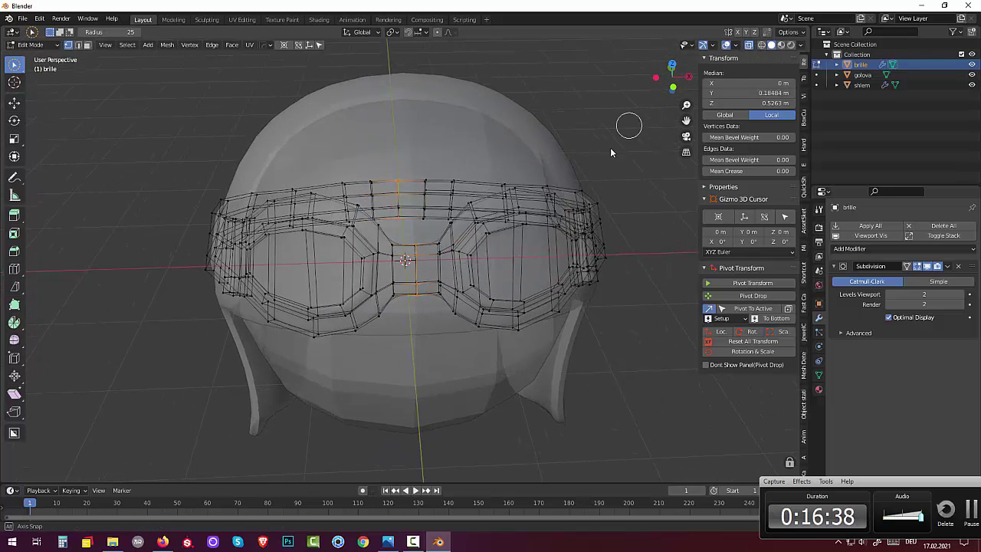
left_click_drag(414, 242, 414, 251)
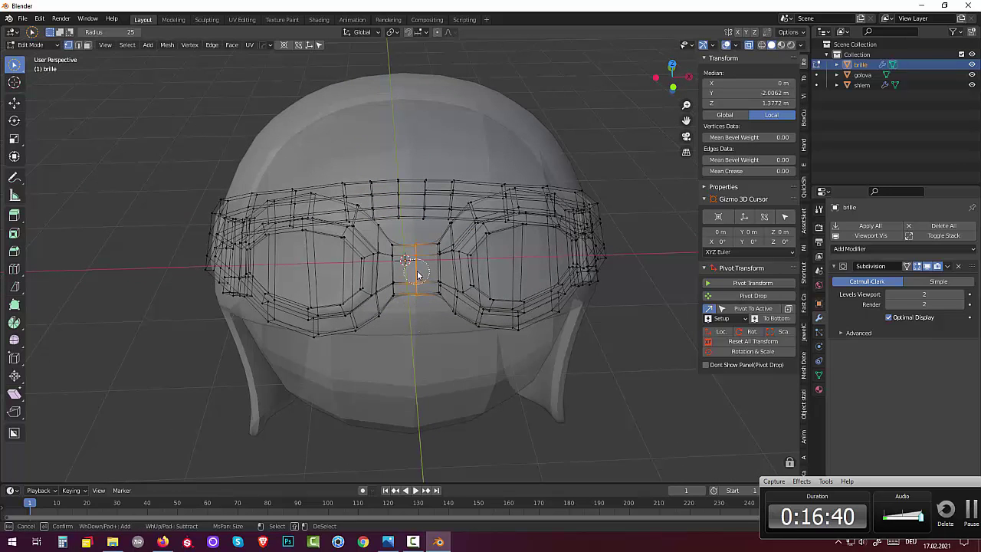
right_click(552, 326)
- Merge the nose-bridge vertices by distance (0.06 m, none removed), deselect, and return to Object Mode
key("m")
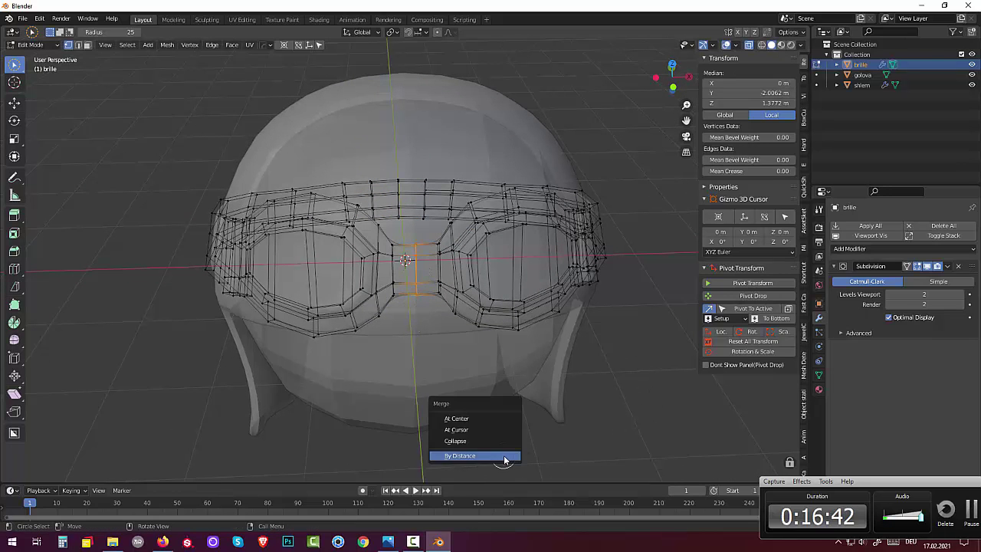
left_click(504, 457)
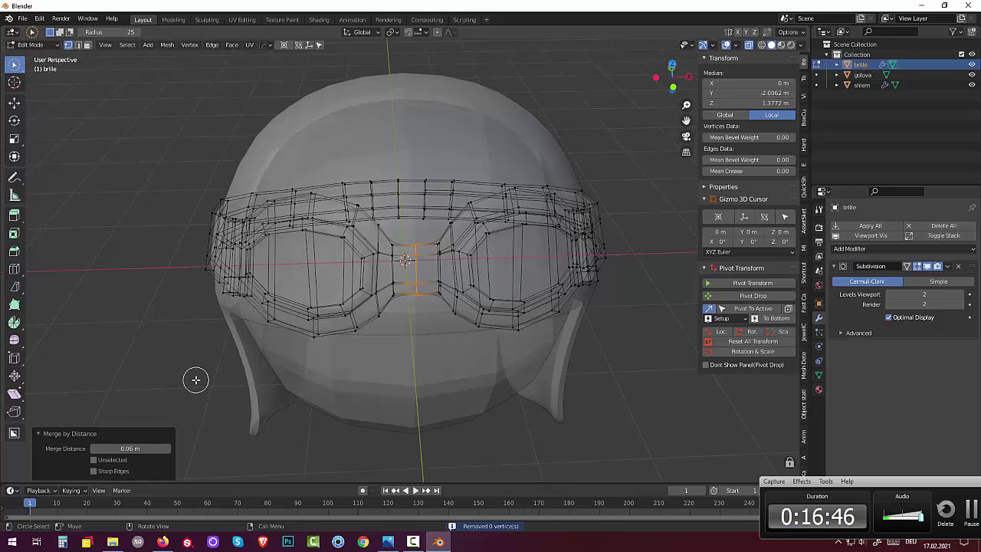
key("alt+a")
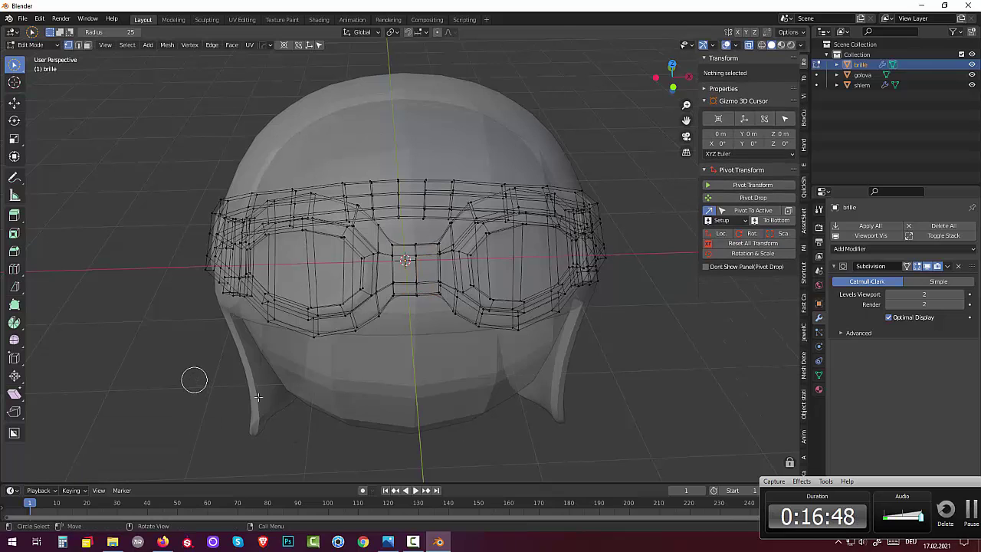
mouse_move(547, 412)
middle_mouse_down()
mouse_move(539, 431)
mouse_move(539, 413)
middle_mouse_up()
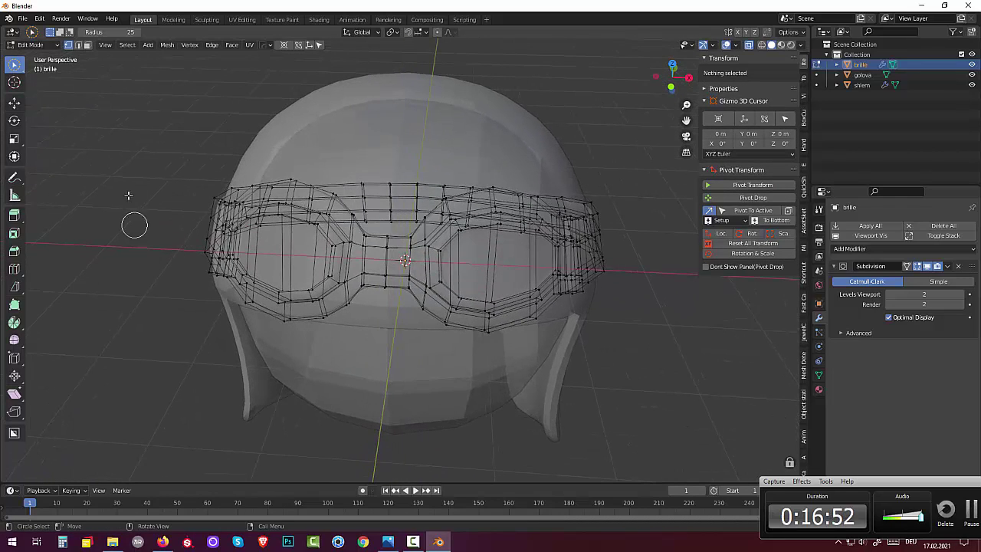
left_click(35, 45)
left_click(27, 58)
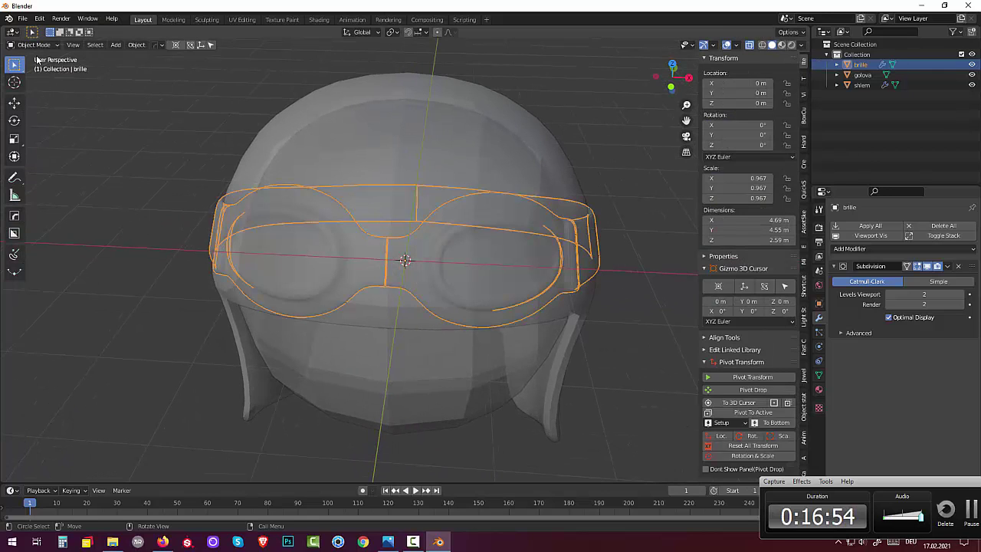
- Turn off X-ray and put the goggles back into Edit Mode
left_click(750, 46)
mouse_move(506, 265)
middle_mouse_down()
mouse_move(482, 258)
mouse_move(444, 268)
mouse_move(401, 252)
mouse_move(522, 286)
mouse_move(530, 265)
mouse_move(537, 276)
middle_mouse_up()
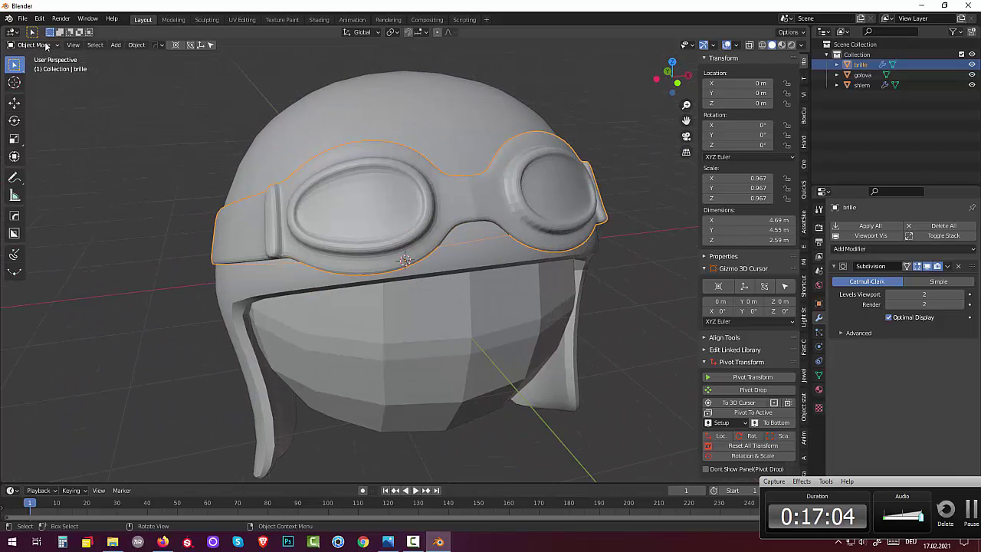
left_click(38, 46)
left_click(35, 69)
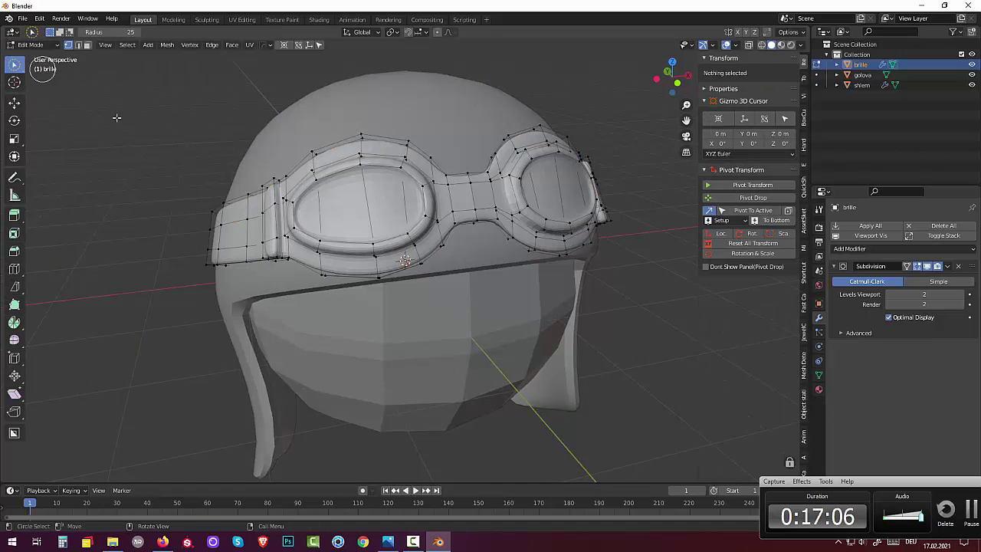
middle_click_drag(507, 192, 471, 200)
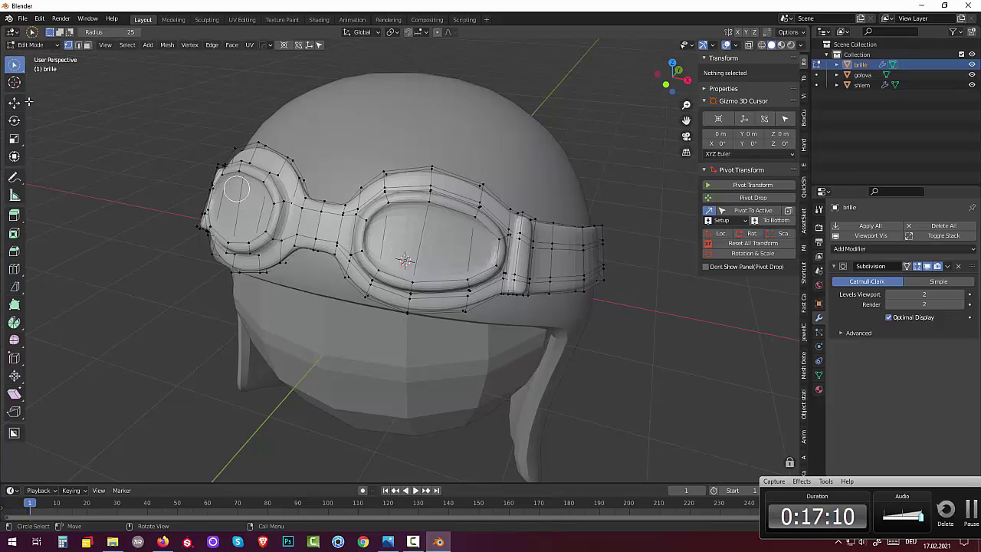
left_click(31, 44)
left_click(30, 68)
- Add a centred horizontal edge loop (slide 0.000) across both lenses and the strap, then switch to vertex select
left_click(89, 44)
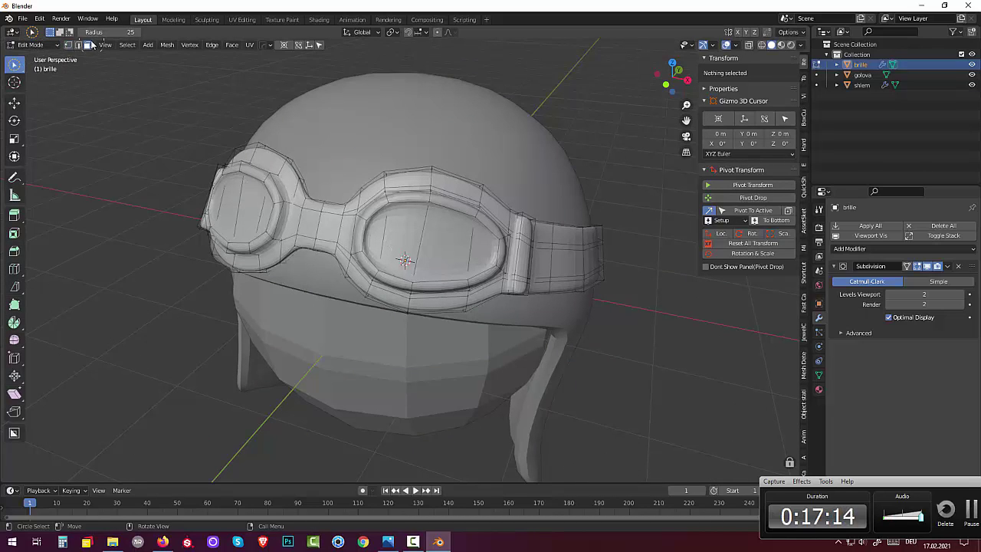
left_click(439, 245)
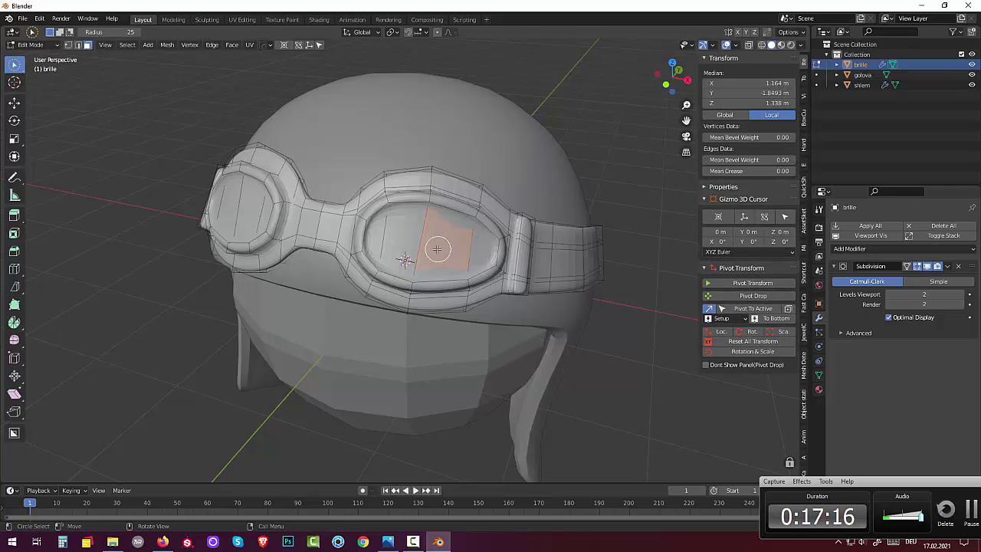
left_click(430, 246, "alt")
key("g")
key("g")
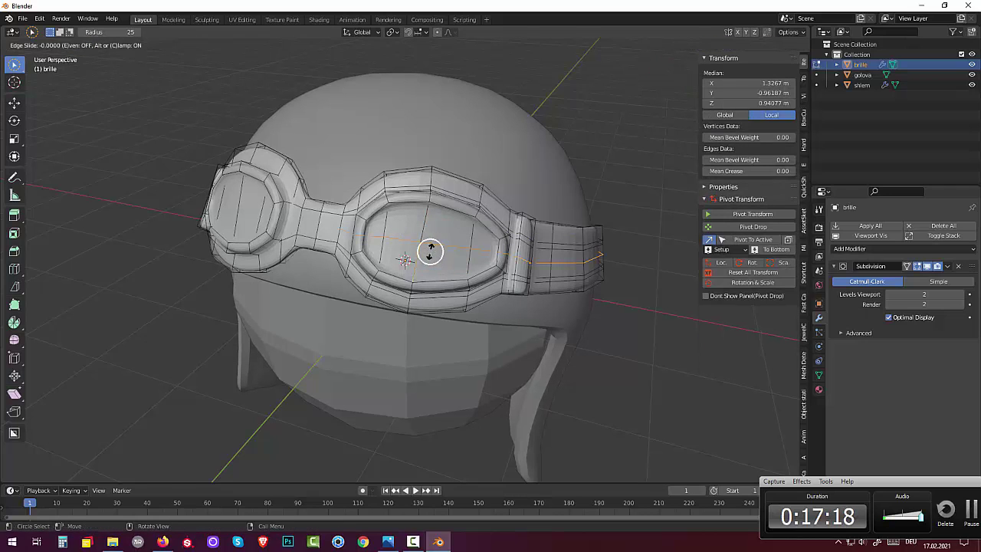
left_click(430, 251)
left_click(233, 212)
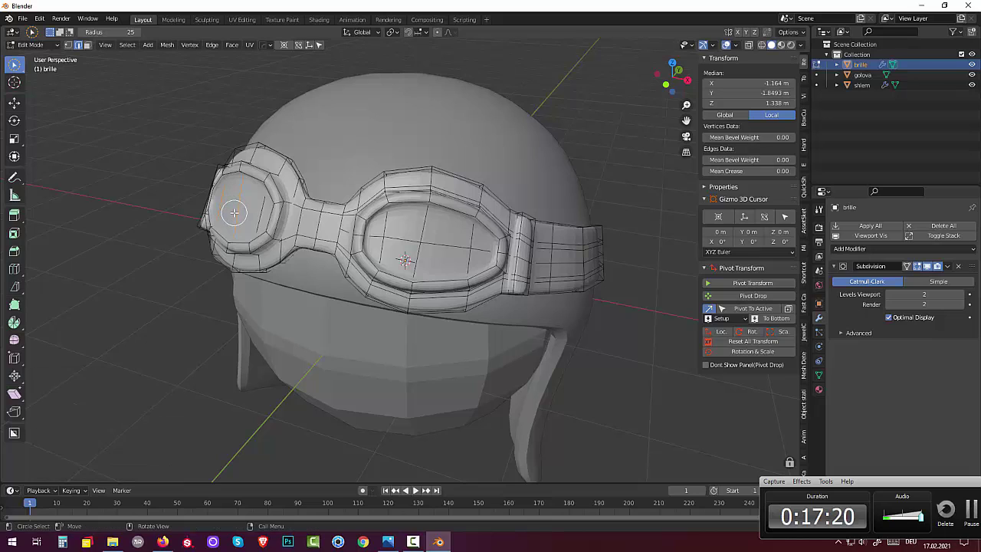
key("g")
key("g")
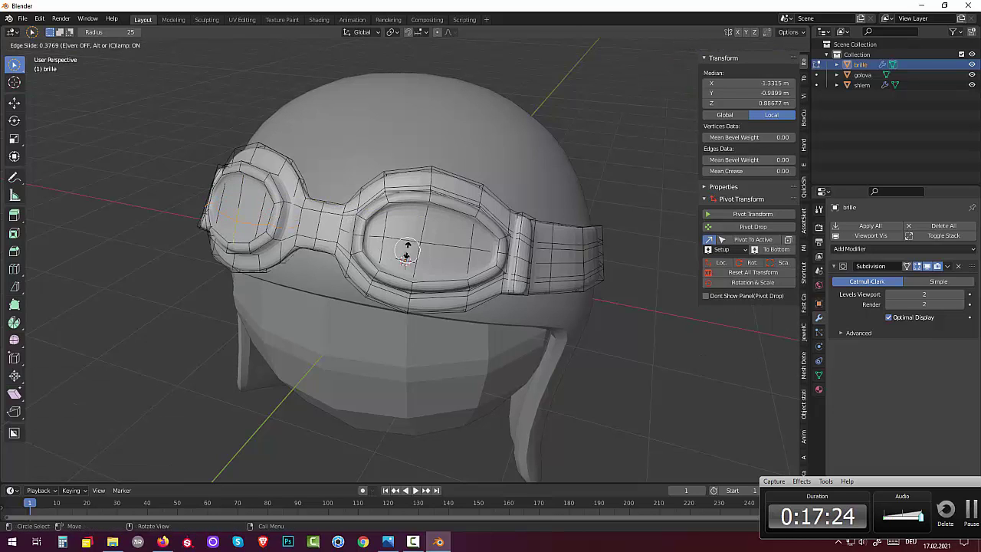
right_click(402, 240)
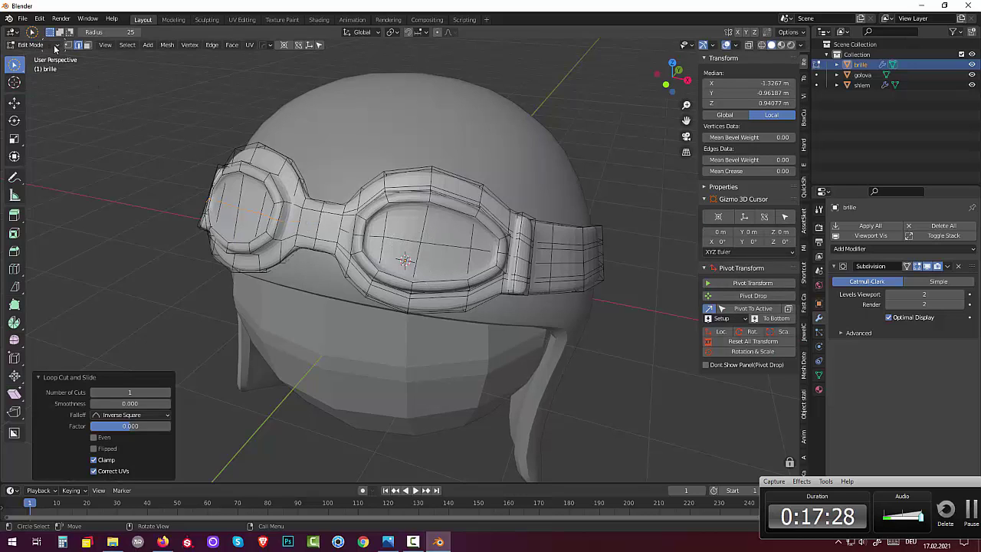
left_click(68, 45)
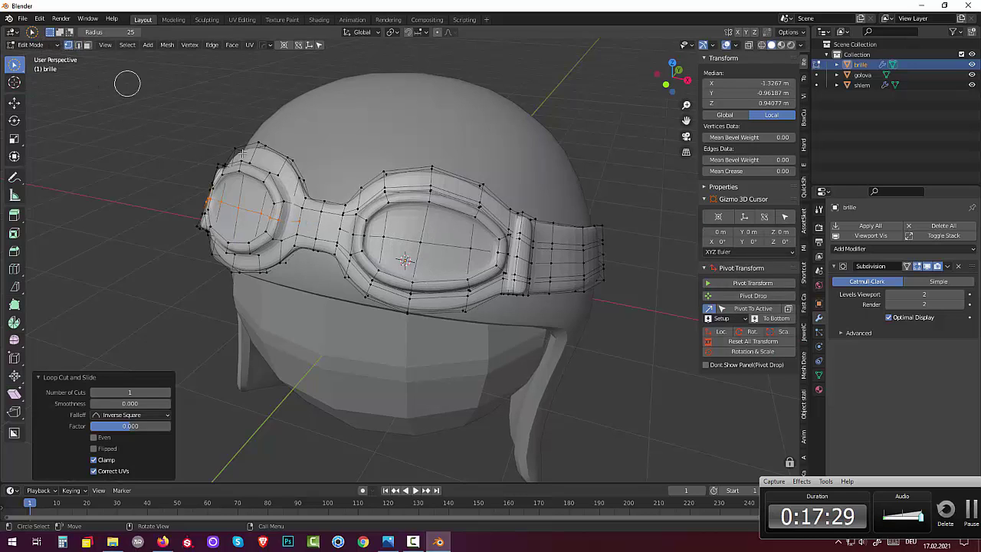
left_click(420, 247)
middle_click_drag(538, 312, 564, 337)
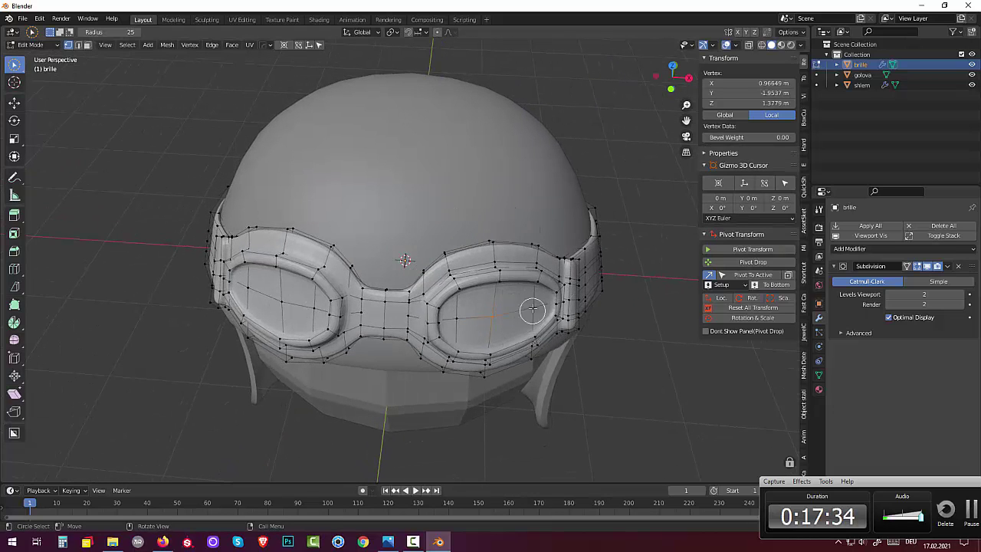
- Turn on Smooth proportional editing and soft-move a goggle lens vertex, adjusting the falloff radius
left_click(438, 32)
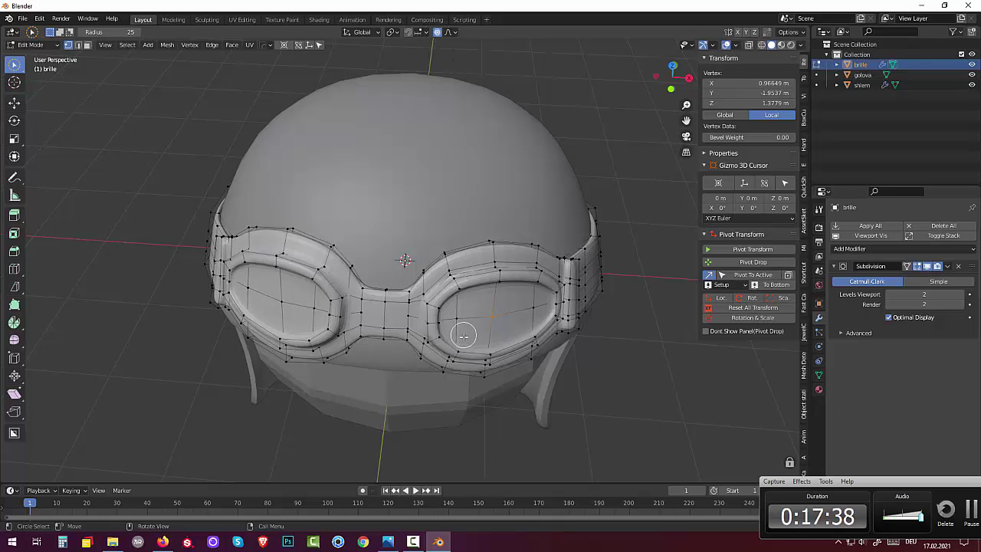
key("g")
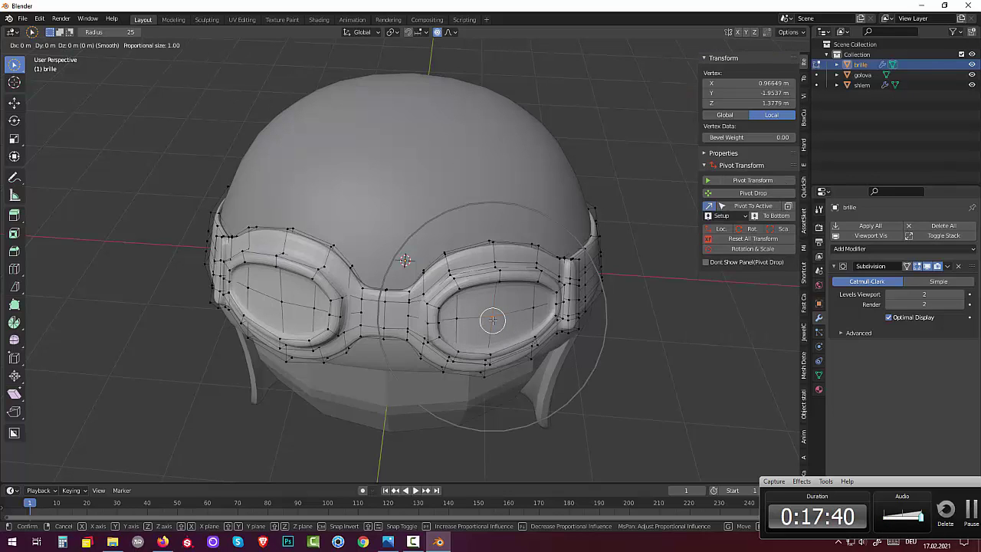
scroll(494, 320, "up", 5)
scroll(496, 322, "up", 2)
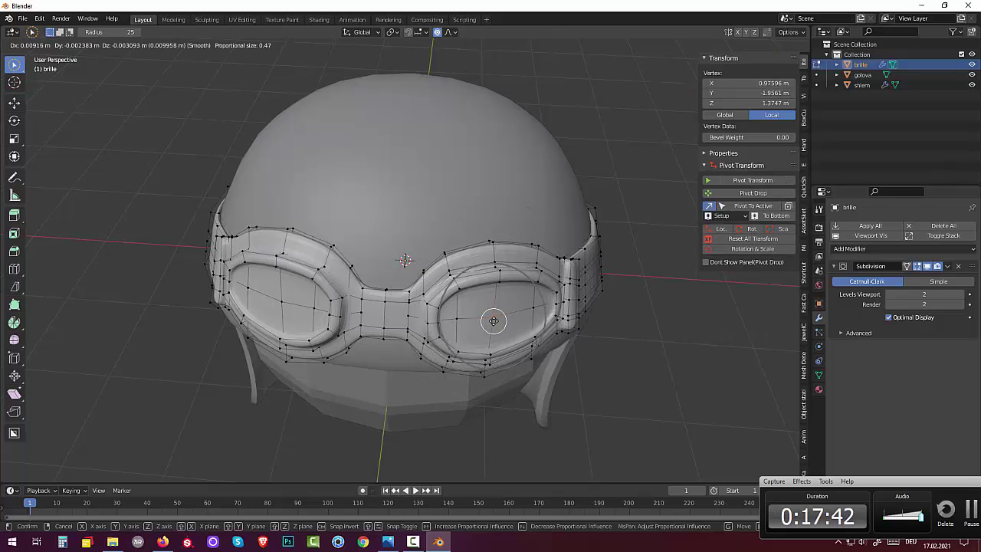
scroll(498, 327, "down", 2)
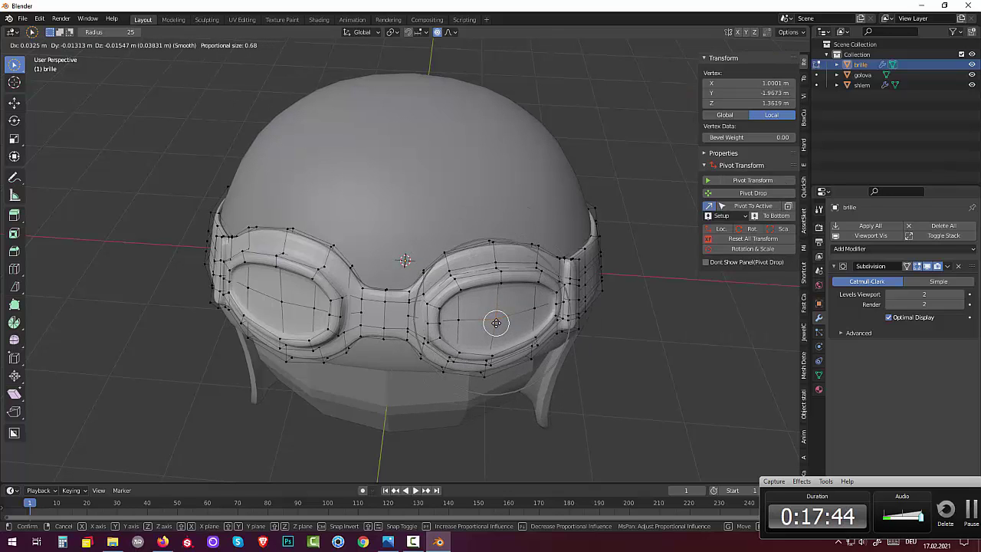
scroll(499, 328, "down", 1)
scroll(501, 329, "down", 1)
scroll(504, 330, "down", 1)
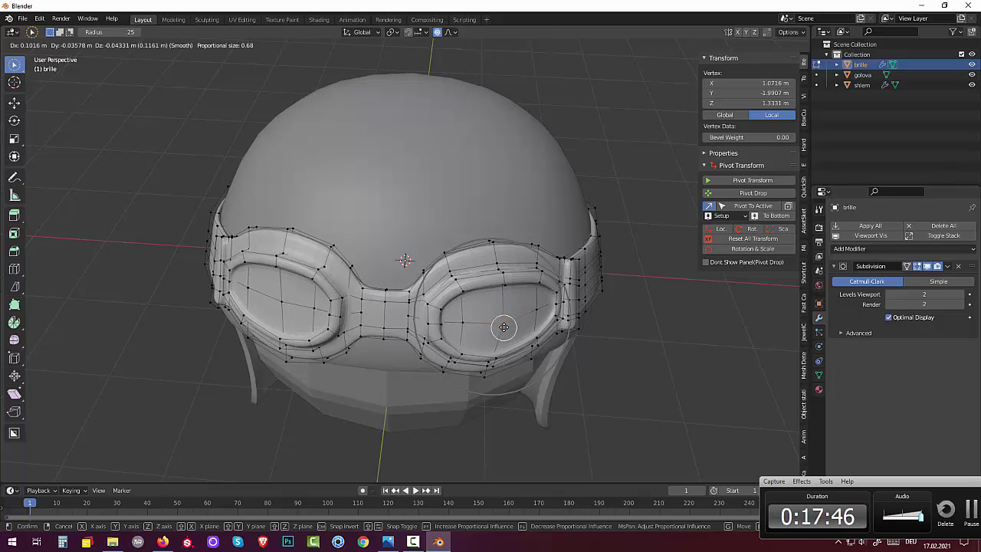
scroll(502, 330, "down", 2)
scroll(502, 328, "down", 1)
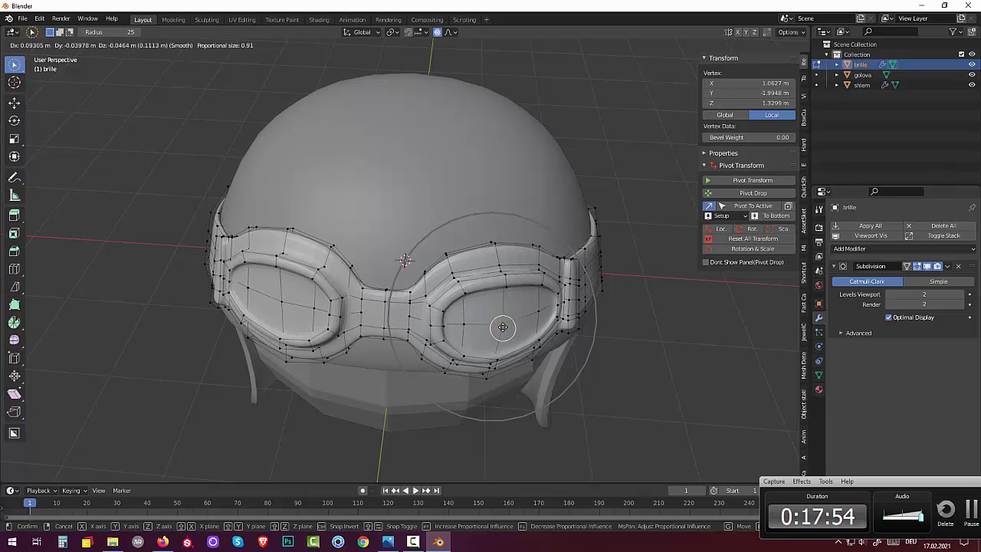
left_click(500, 329)
- From a side view, make two more proportional moves of the lens vertex
middle_click_drag(583, 329, 499, 300)
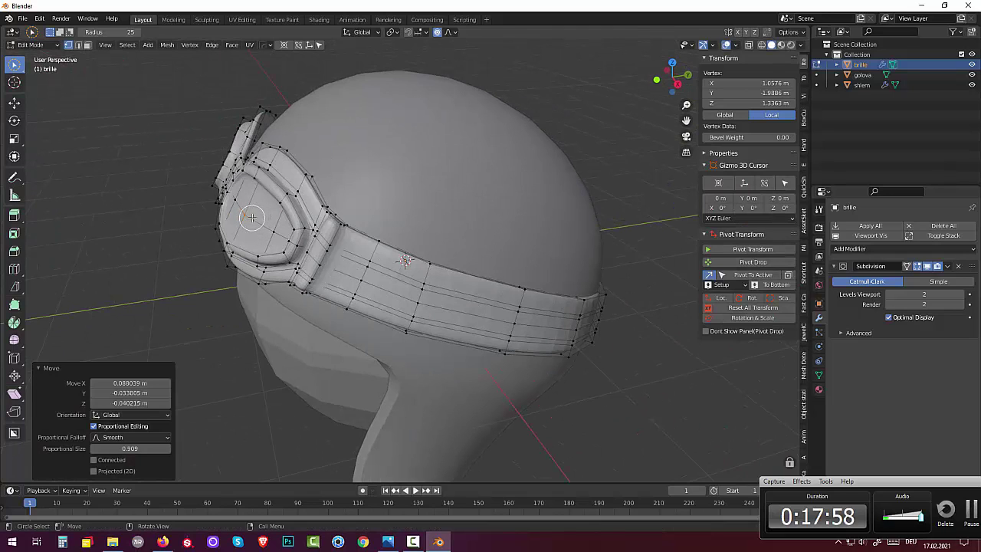
key("g")
scroll(253, 217, "down", 2)
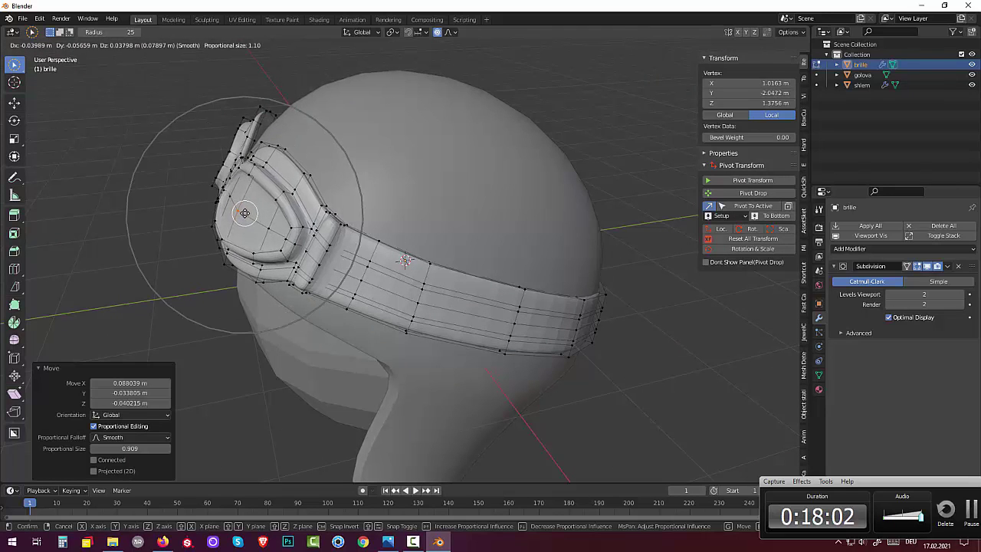
left_click(245, 212)
key("g")
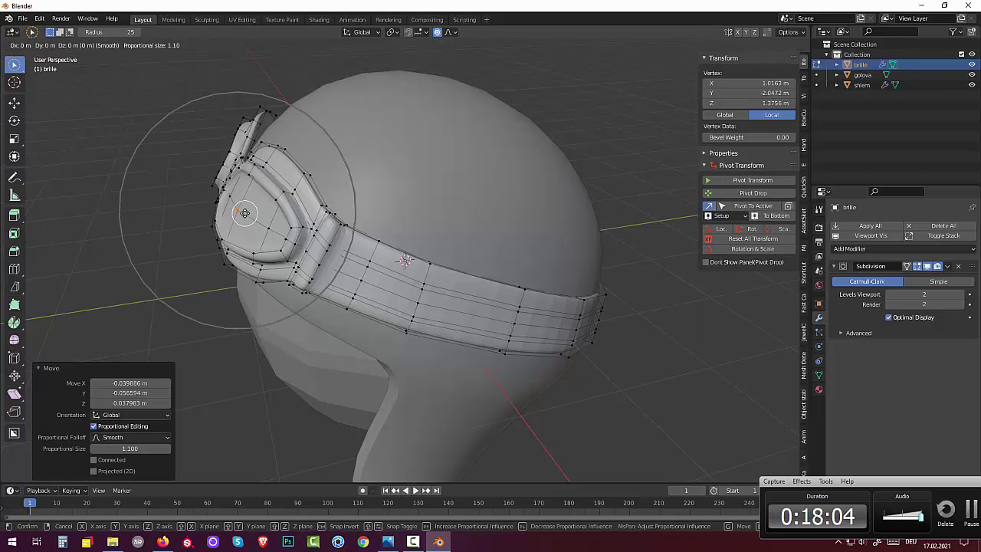
scroll(245, 213, "down", 4)
scroll(245, 213, "up", 9)
scroll(245, 213, "up", 3)
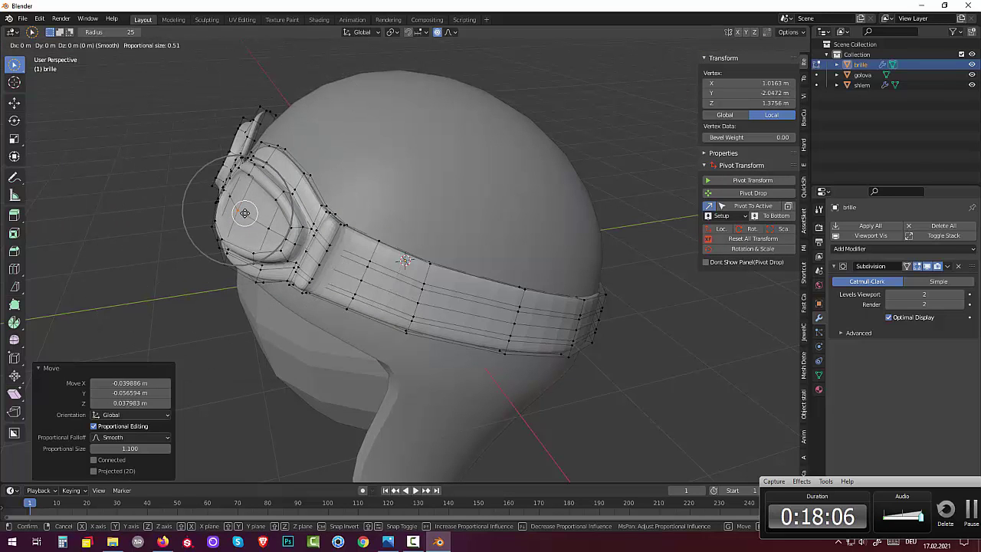
left_click(244, 212)
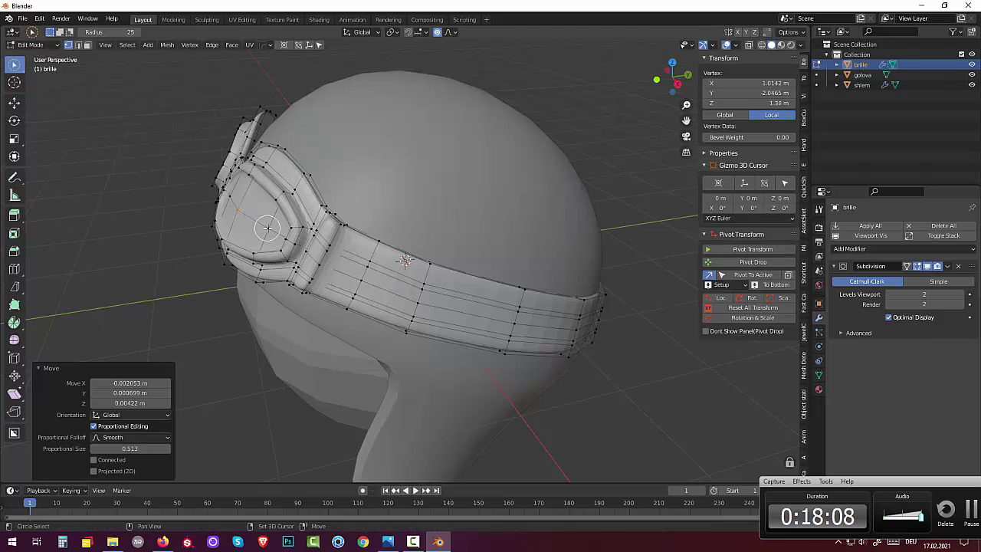
- Select more goggle rim vertices and shift them about -0.078 m in Y with proportional size 0.513
left_click(250, 215)
left_click(228, 198, "alt+shift")
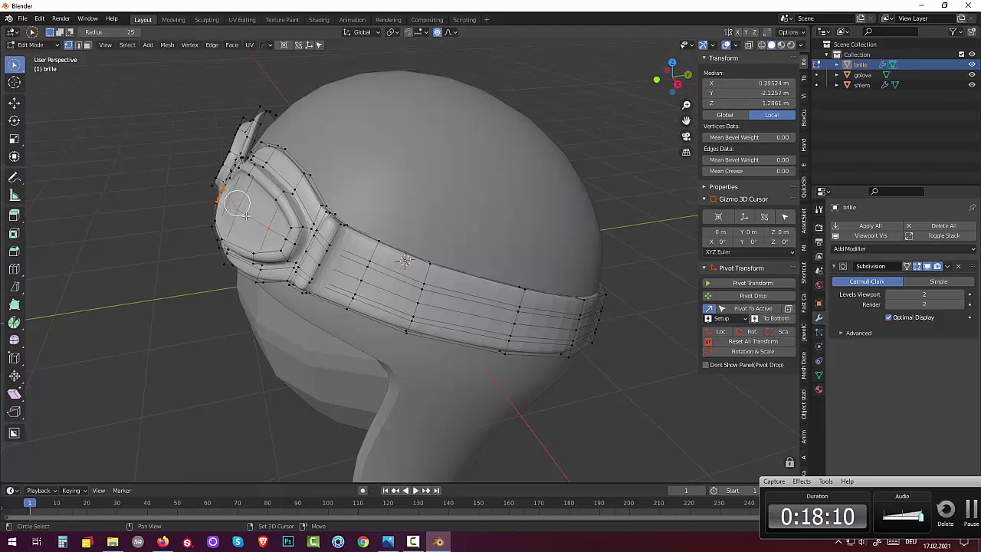
middle_click_drag(337, 210, 406, 232)
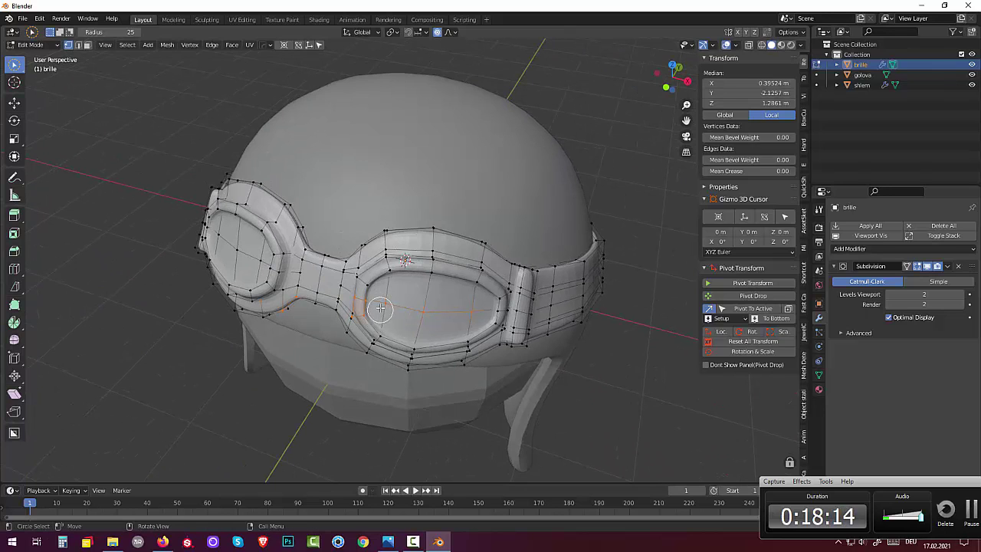
left_click(380, 306)
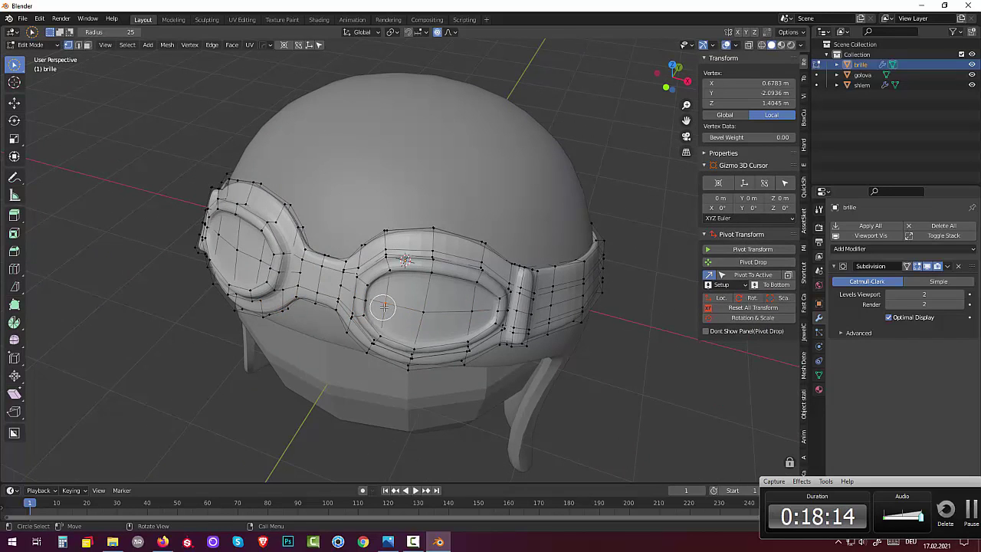
left_click(469, 322, "alt+shift")
middle_click_drag(466, 325, 390, 340)
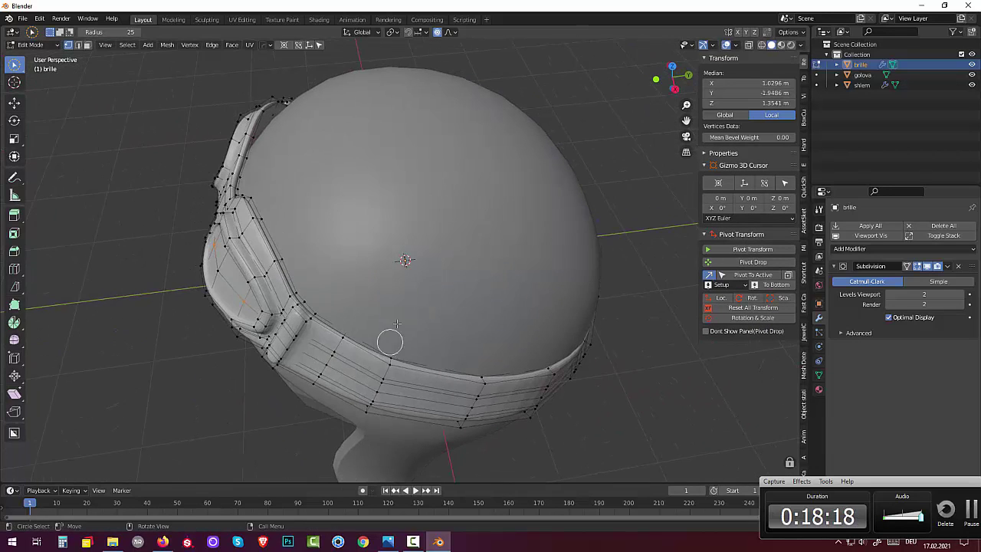
key("g")
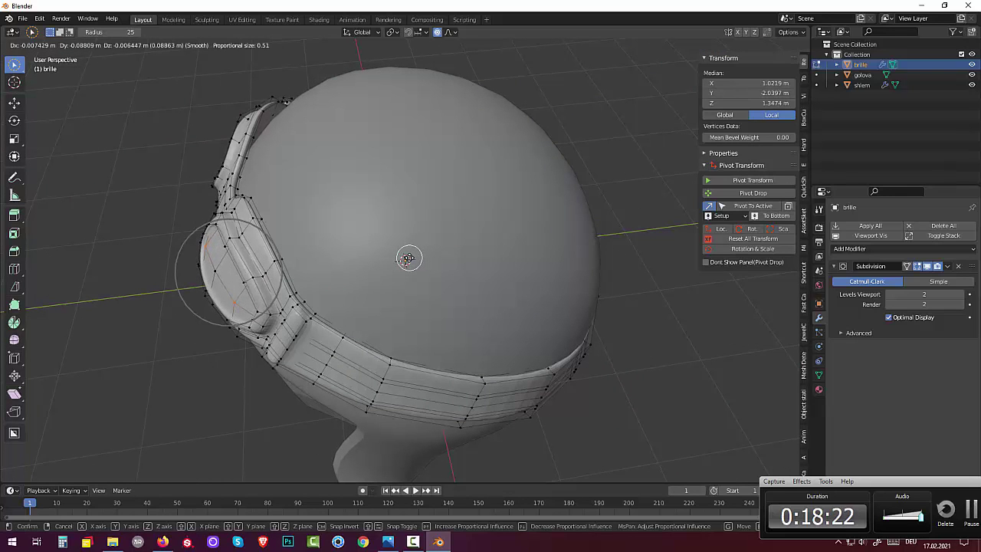
left_click(407, 256)
mouse_move(422, 247)
middle_mouse_down()
mouse_move(509, 234)
mouse_move(519, 212)
mouse_move(530, 220)
middle_mouse_up()
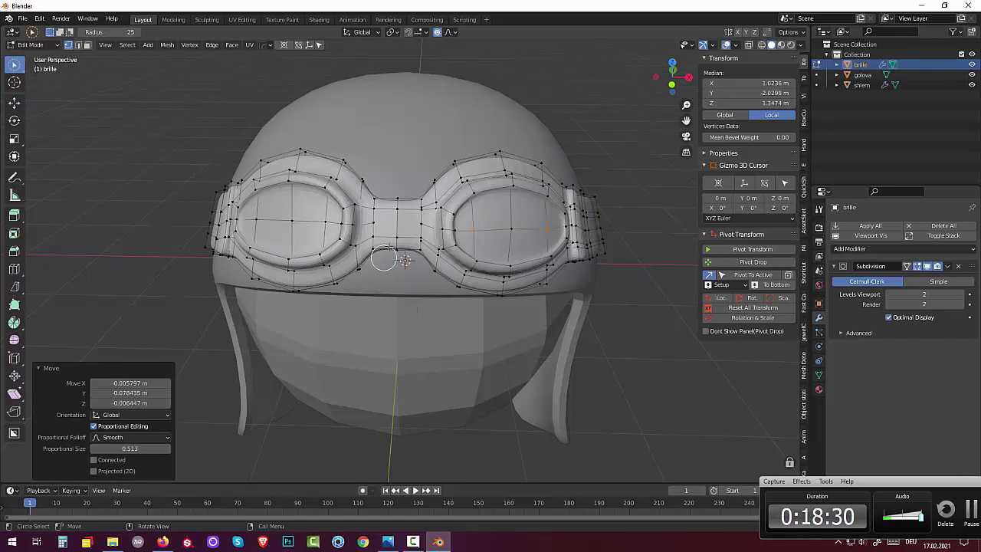
middle_click_drag(394, 245, 413, 277)
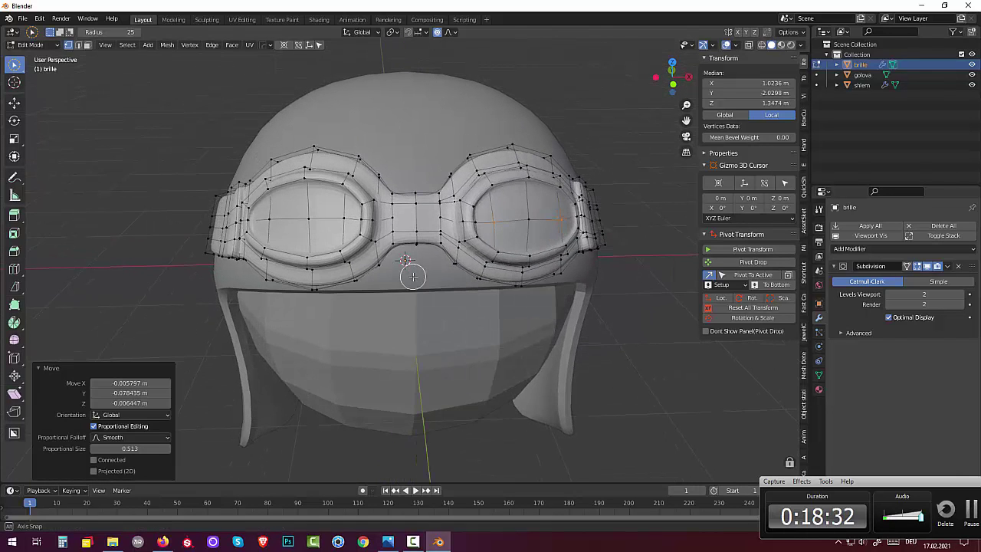
- Switch to solid shading with X-ray on and a front orthographic view
left_click(762, 46)
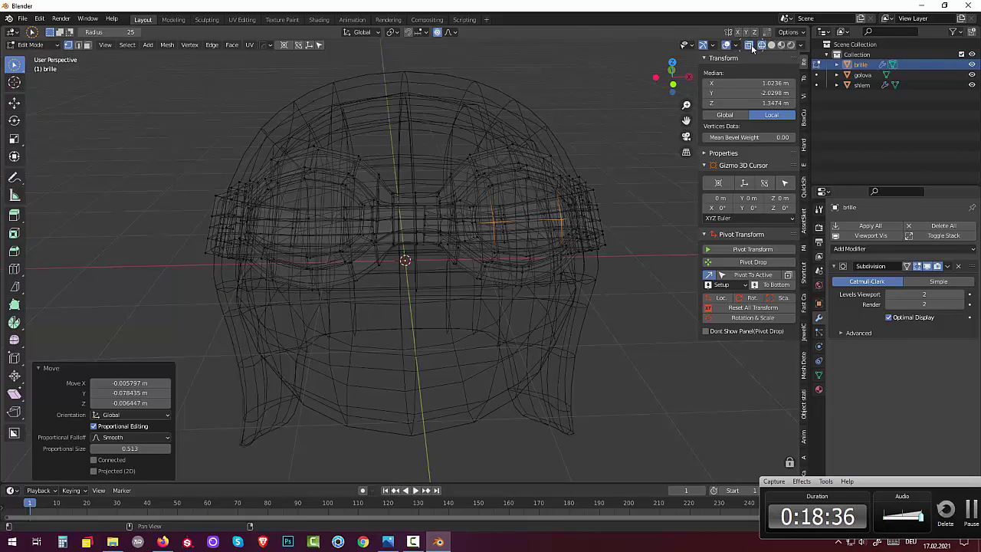
left_click(748, 45)
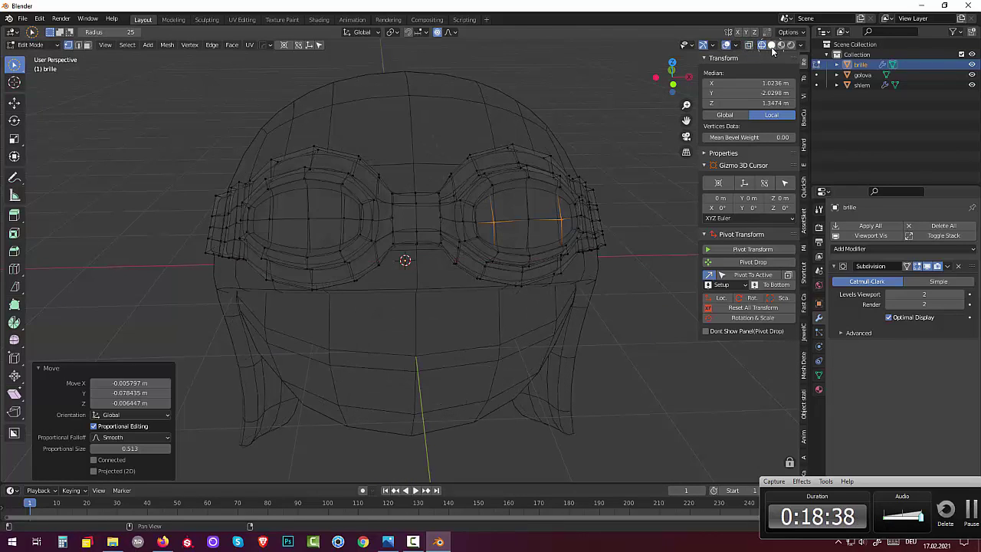
left_click(772, 46)
left_click(749, 46)
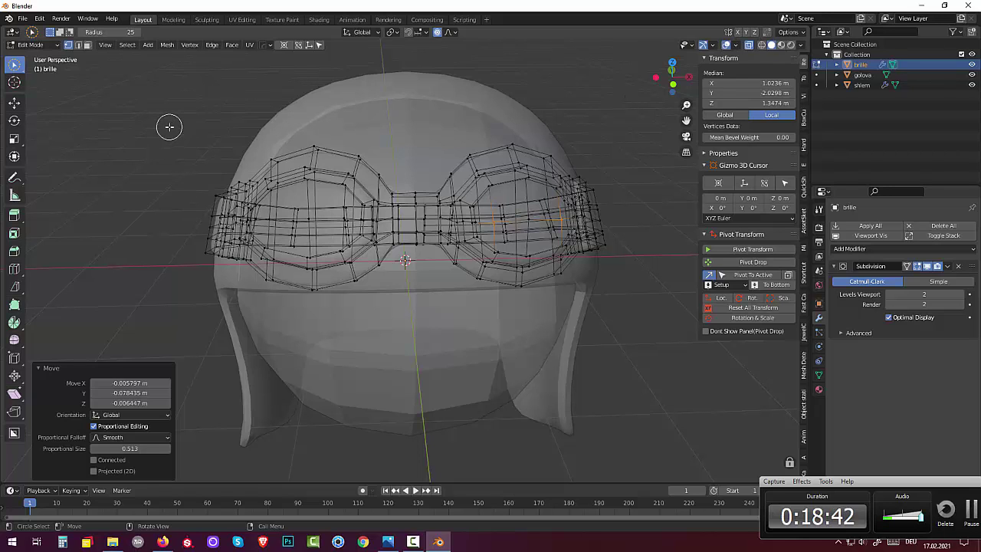
key("KP_1")
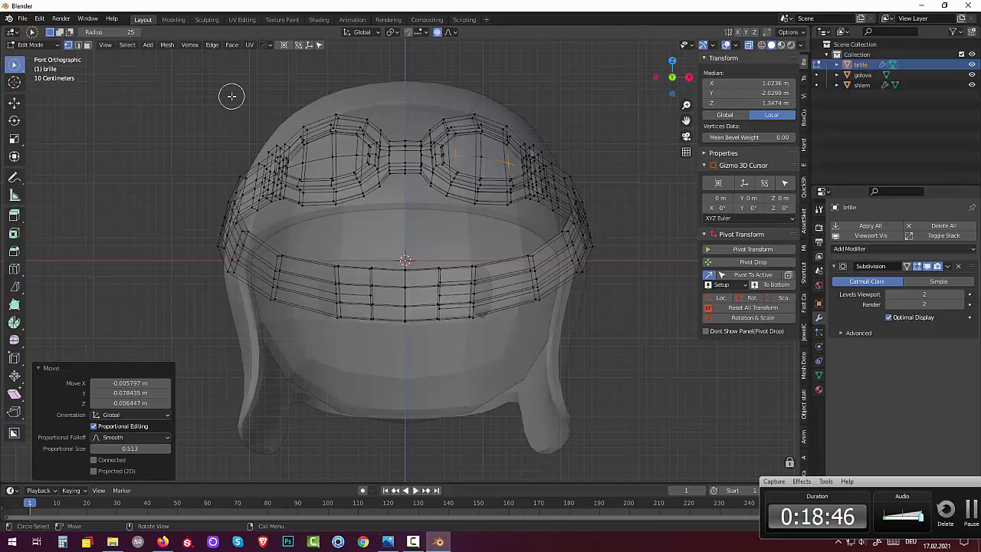
- Box-select the left half of the goggles and delete its vertices
key("b")
left_click_drag(186, 78, 393, 450)
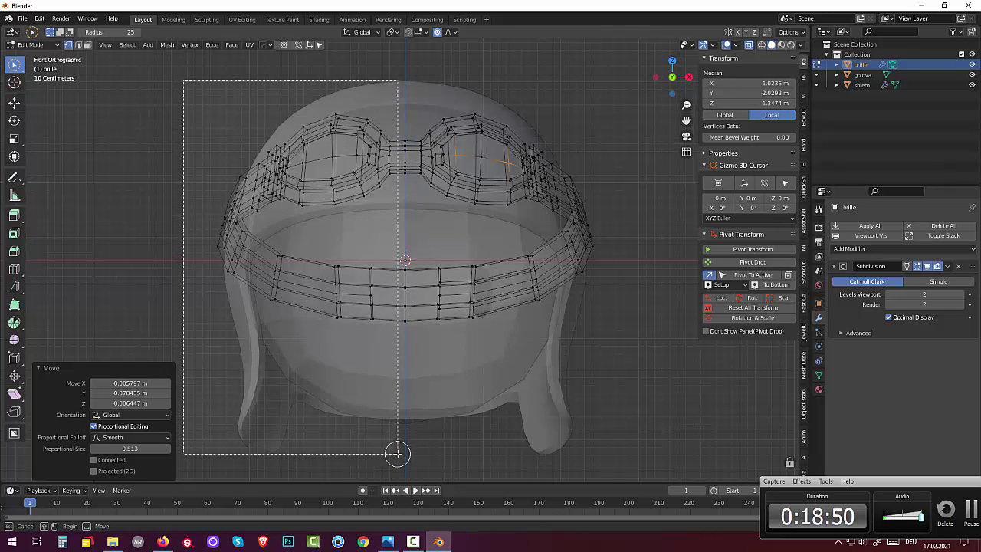
left_click_drag(393, 450, 400, 455)
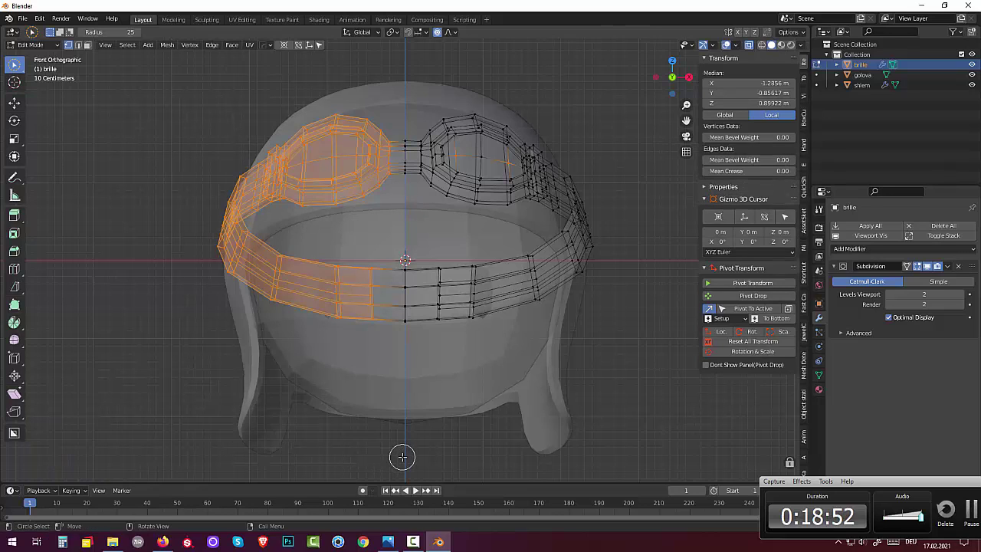
key("x")
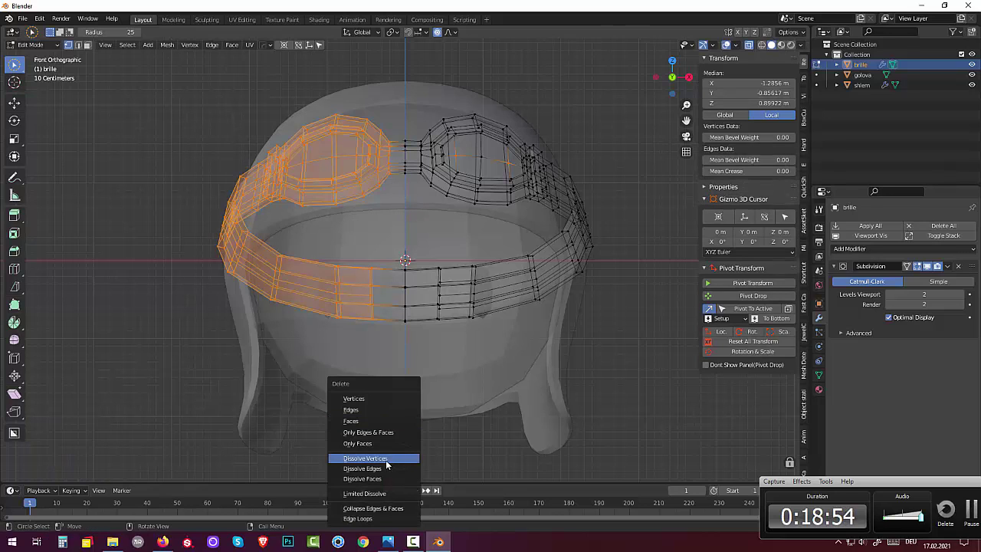
left_click(361, 399)
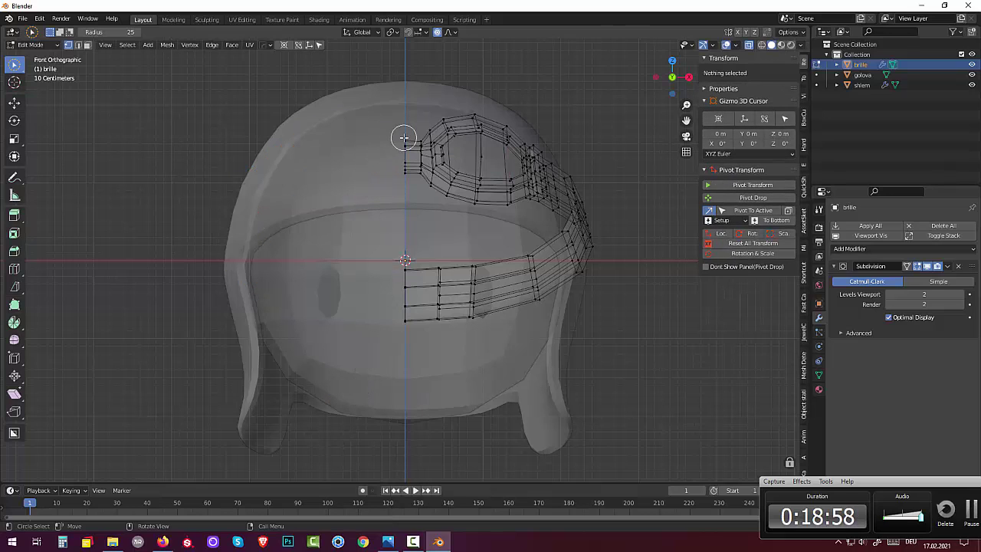
- Merge by distance (0.06 m) the centre-seam vertices of the frame and strap
left_click_drag(402, 138, 401, 228)
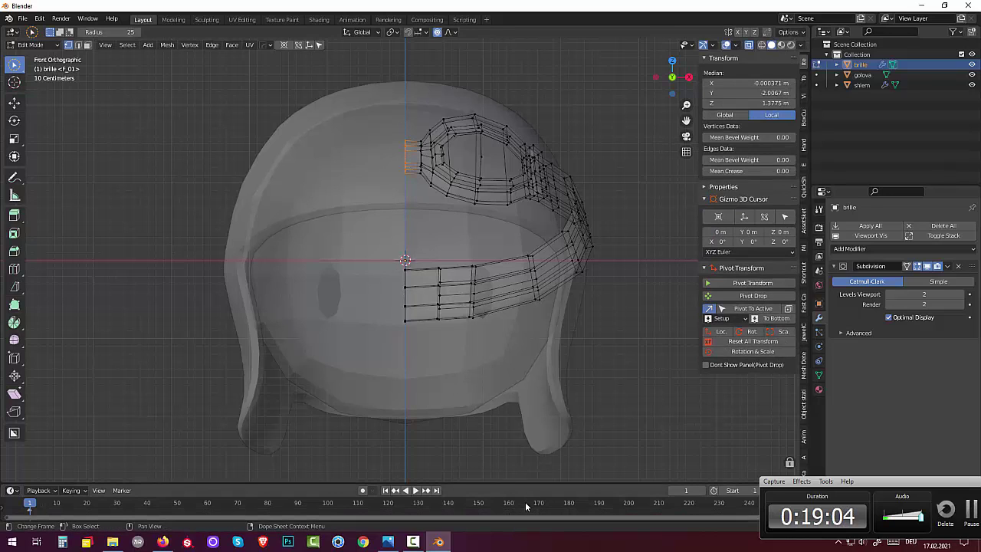
key("m")
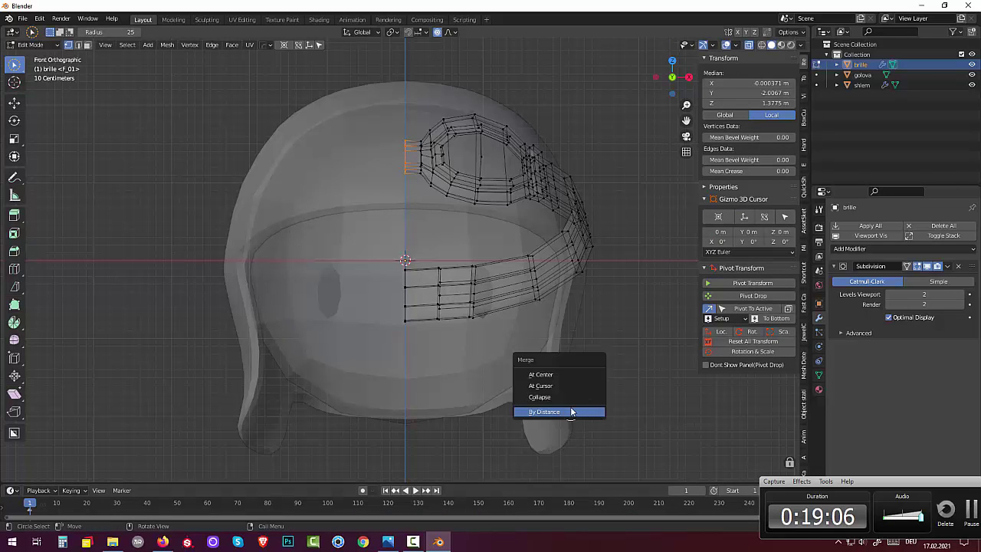
left_click(571, 411)
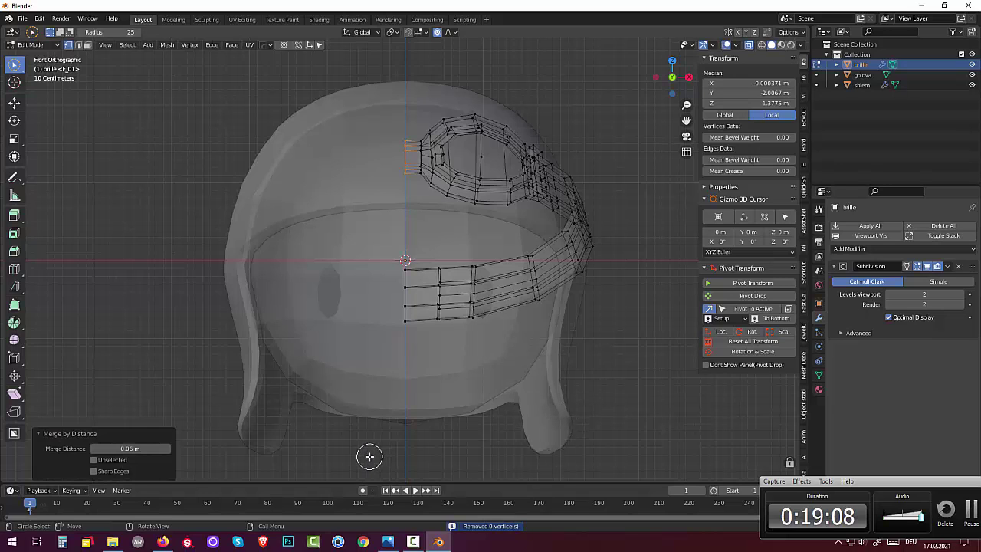
key("alt+a")
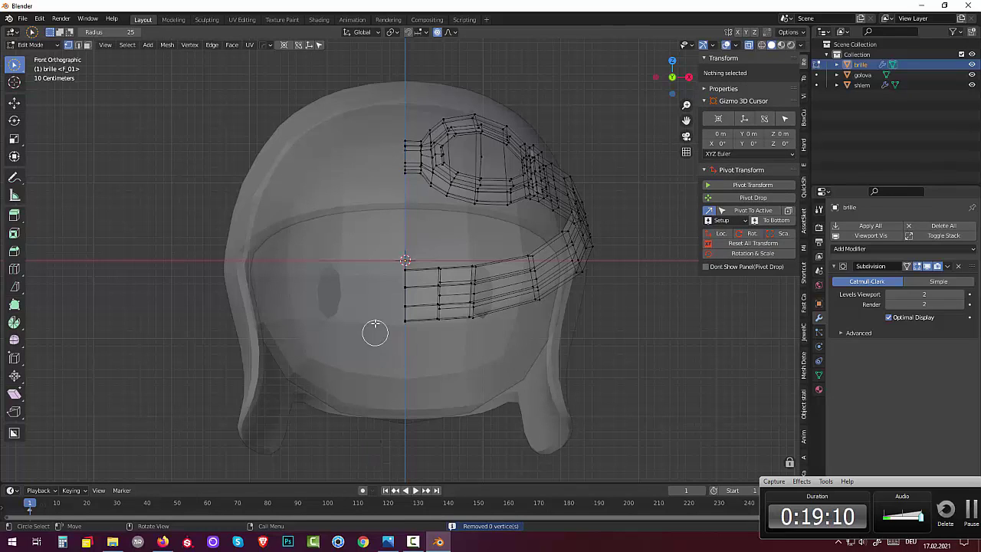
left_click_drag(401, 265, 404, 322)
key("m")
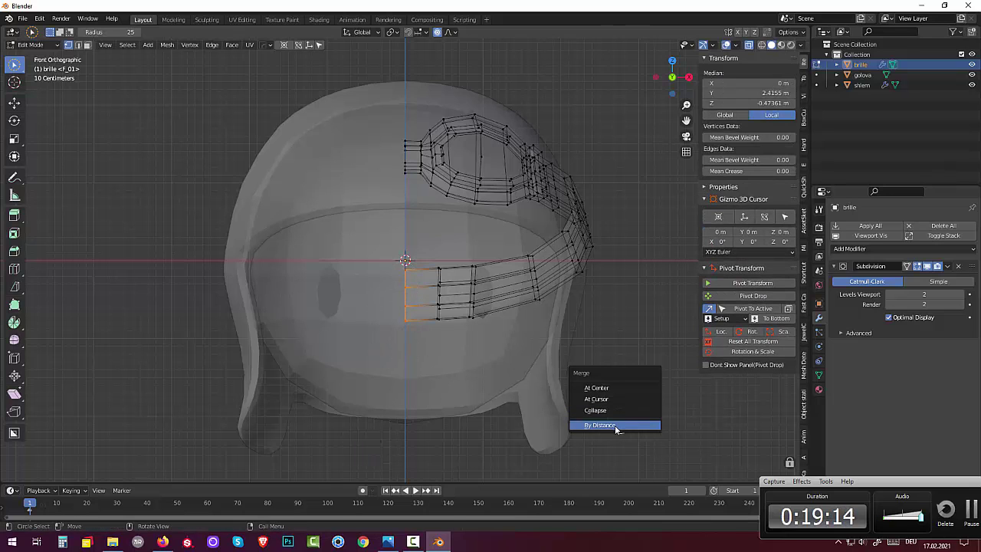
left_click(615, 425)
key("alt+a")
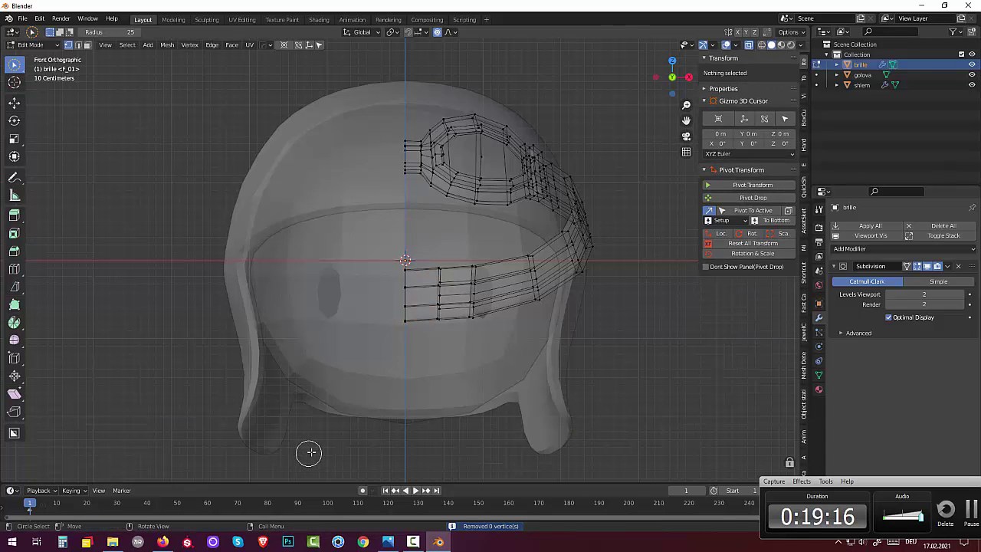
middle_click_drag(307, 453, 351, 477)
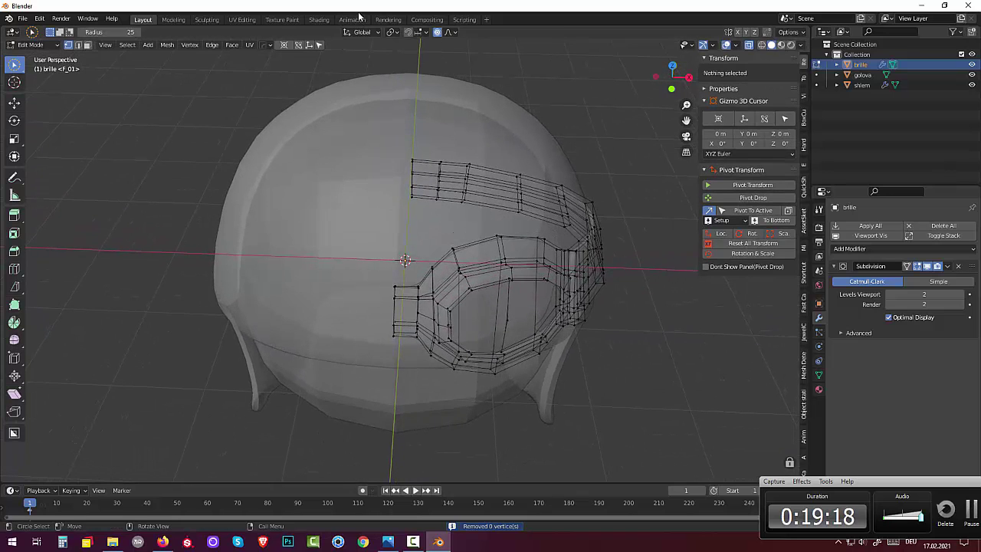
- Switch to Object Mode and select the goggles object
scroll(465, 396, "up", 3)
scroll(506, 421, "up", 3)
scroll(514, 434, "down", 1)
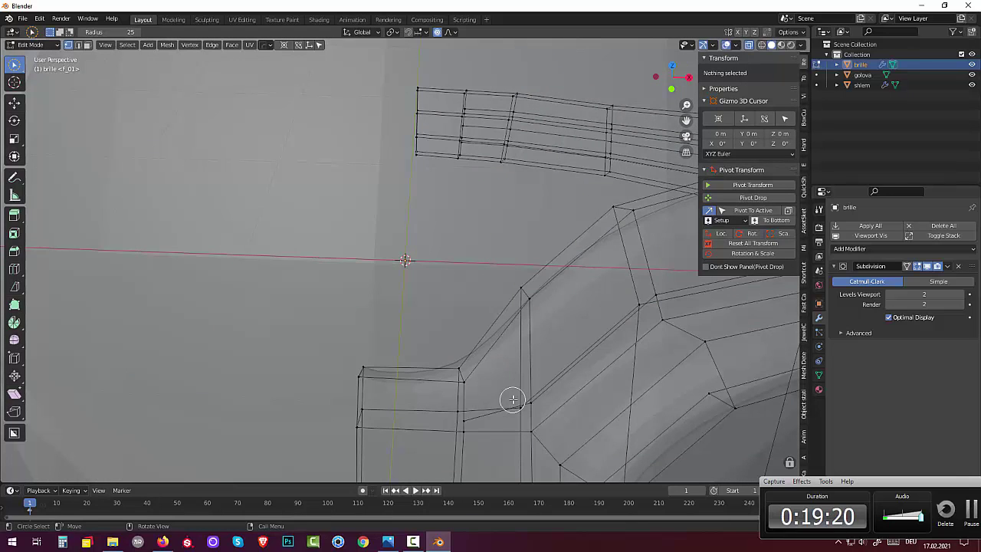
middle_click_drag(513, 400, 514, 384)
scroll(514, 384, "down", 2)
scroll(514, 384, "down", 2)
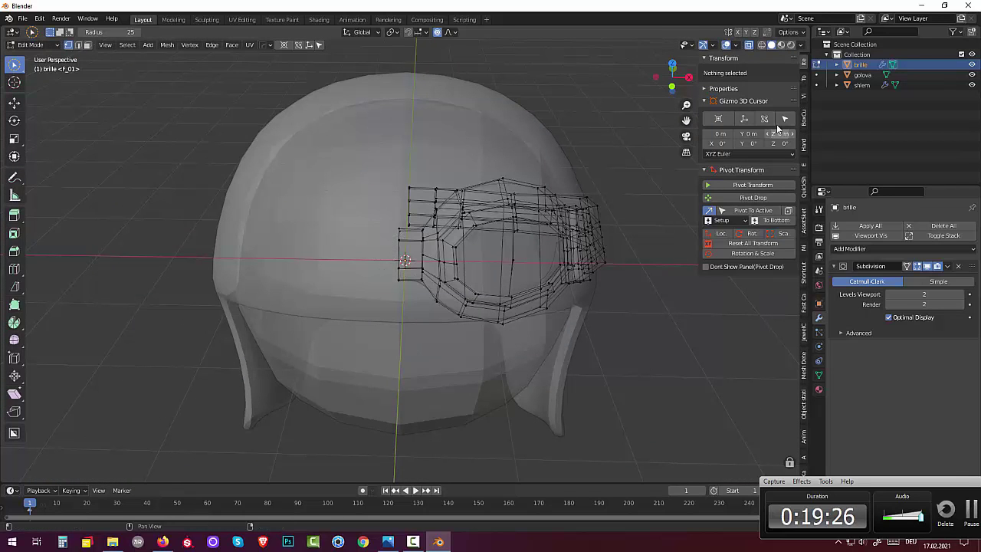
left_click(26, 46)
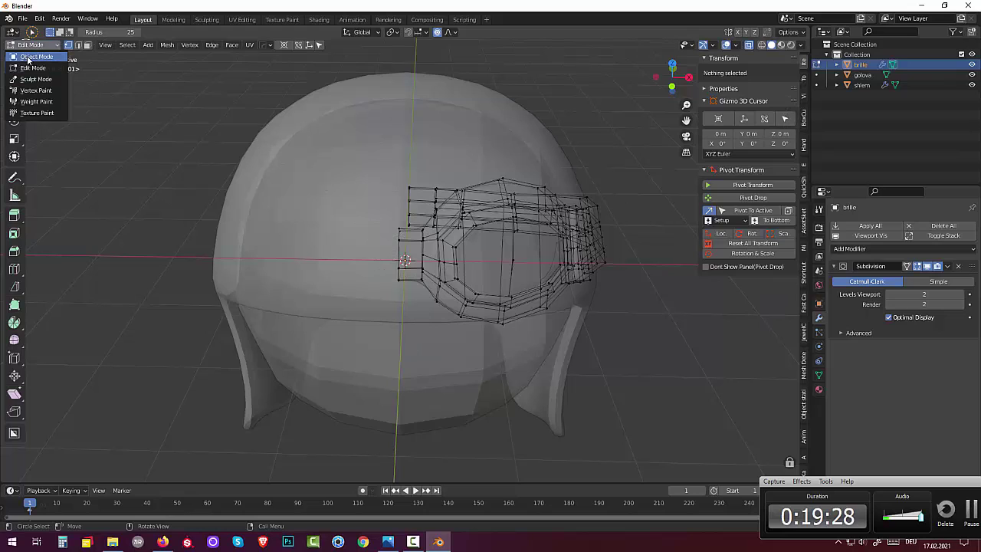
left_click(31, 57)
left_click(464, 297)
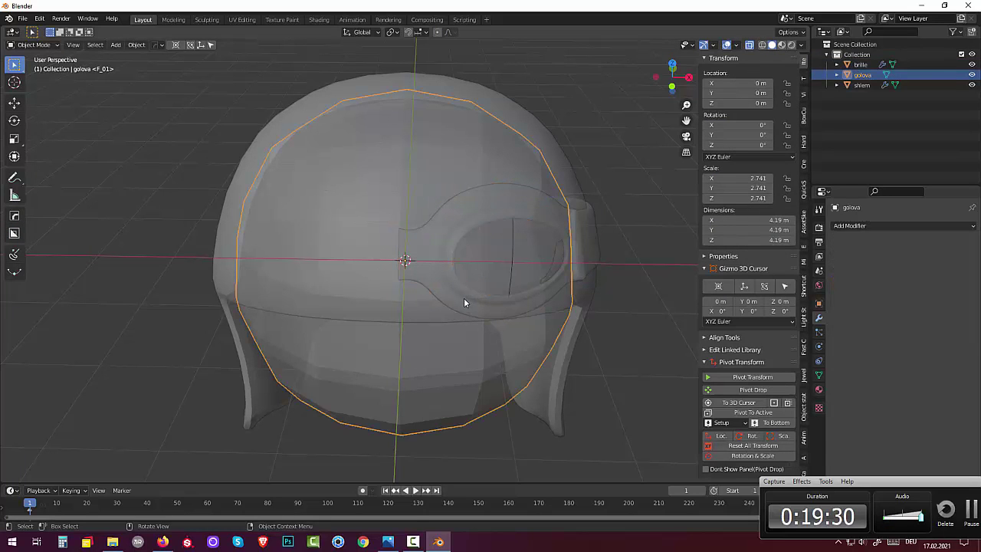
left_click(486, 309)
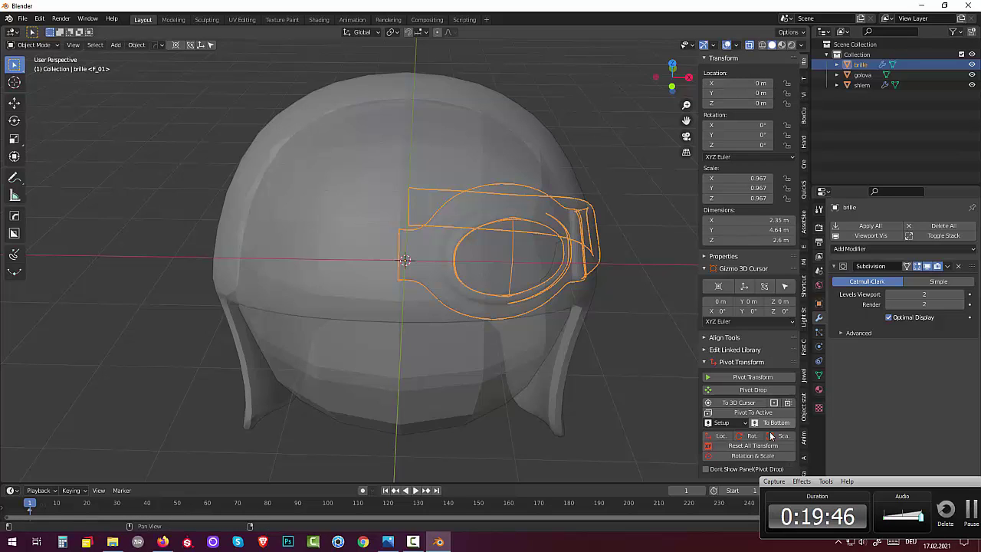
- Apply the goggles' scale at 1.000 and add an X-axis Mirror modifier
left_click(770, 443)
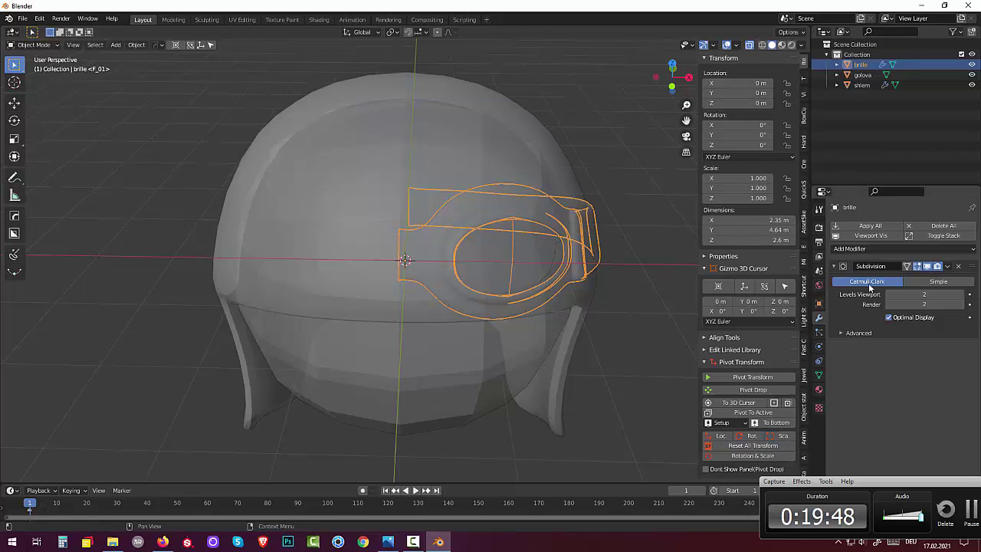
left_click(849, 249)
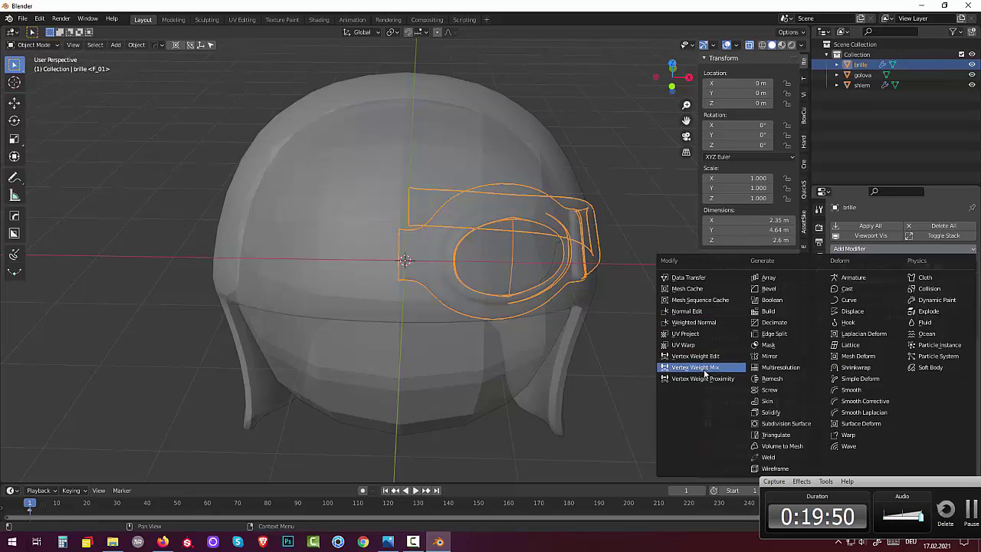
left_click(772, 357)
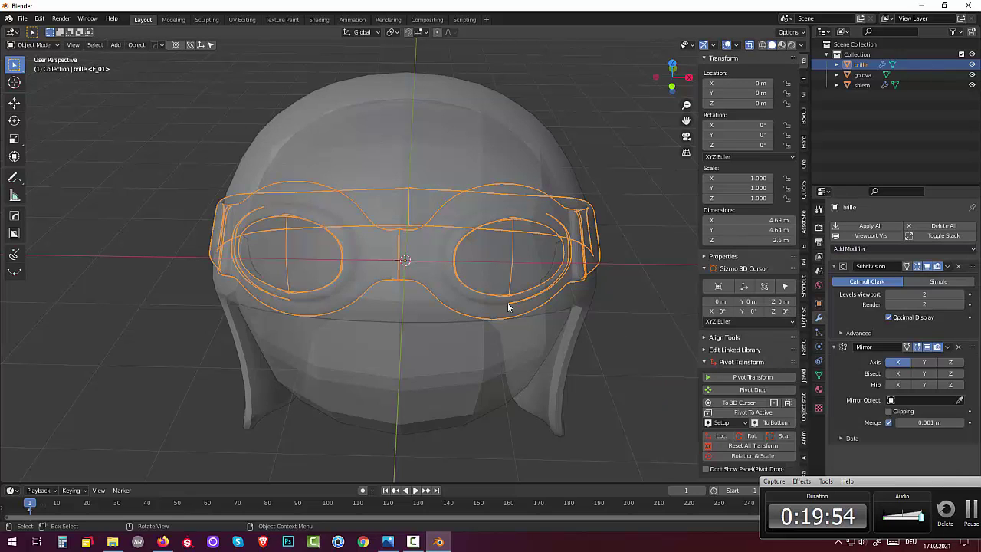
scroll(508, 307, "up", 4)
scroll(465, 292, "up", 5)
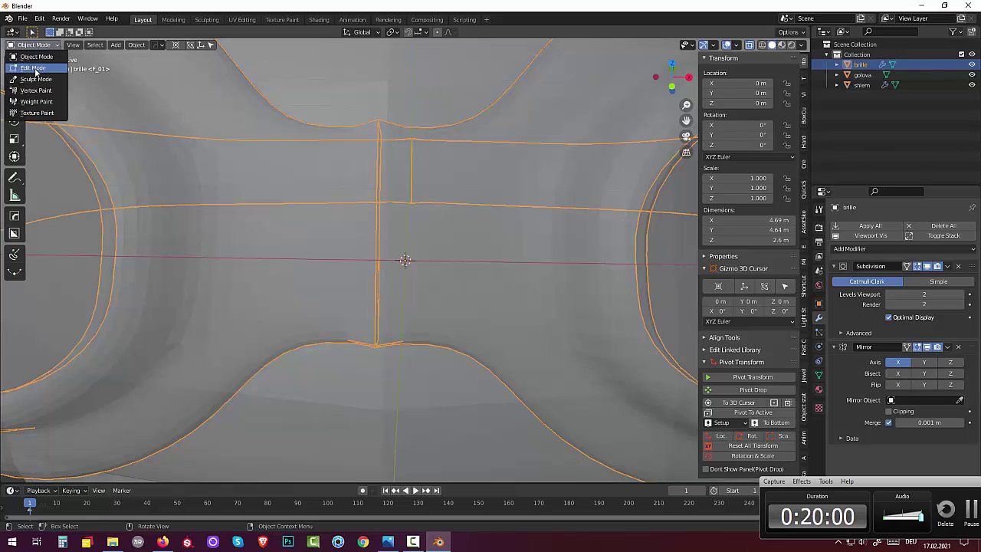
- Enter Edit Mode and cut a new edge loop across the nose bridge near its centre
left_click(33, 68)
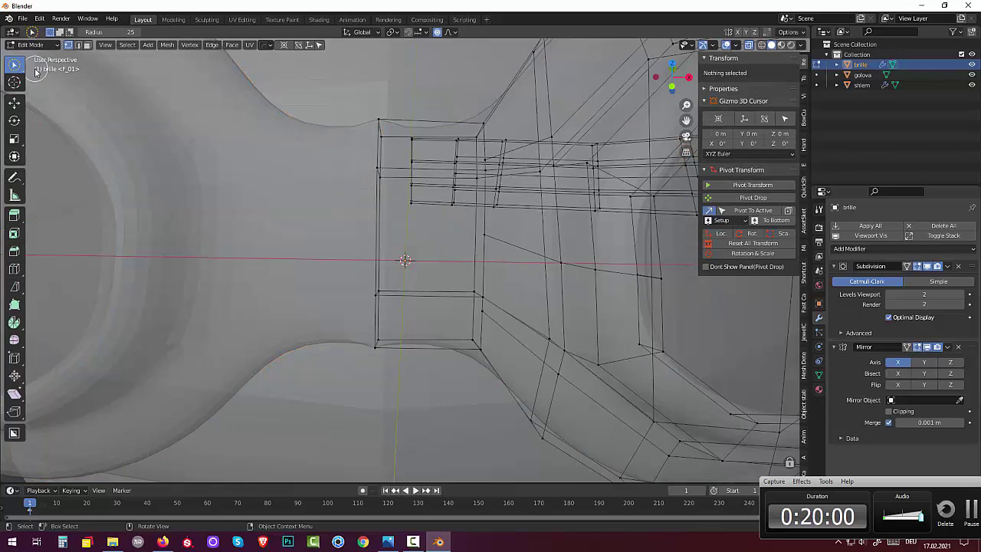
left_click(378, 118)
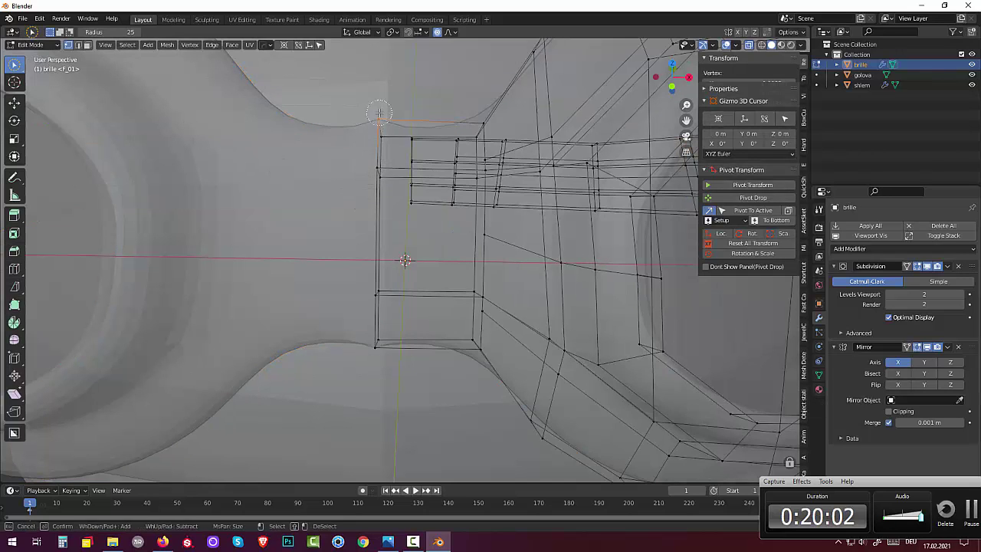
left_click(376, 345, "shift")
left_click(393, 134)
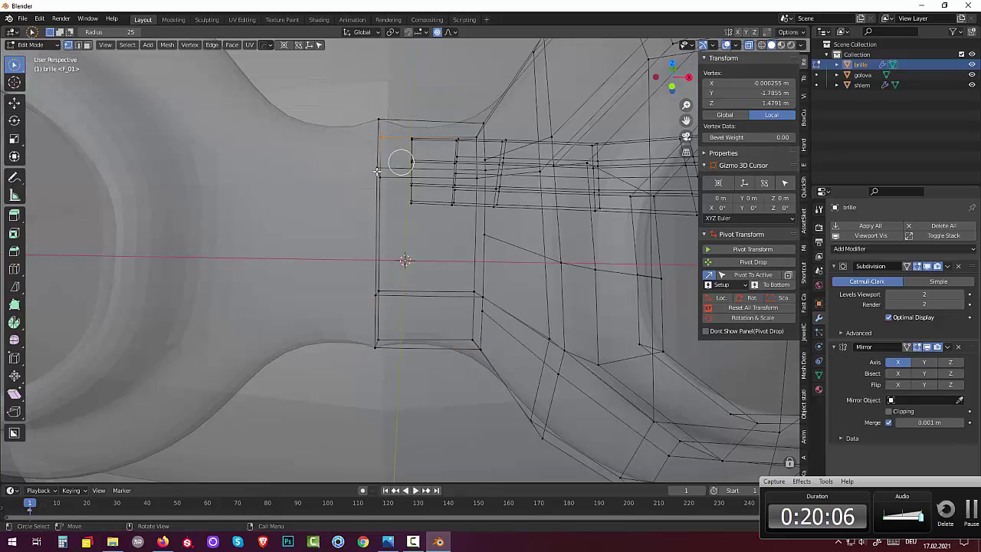
key("ctrl+r")
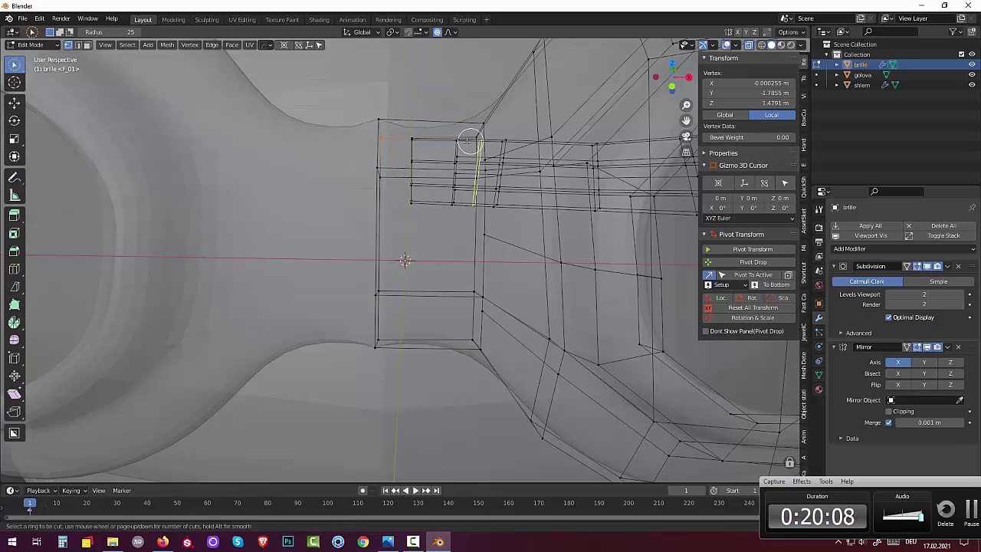
left_click(391, 126)
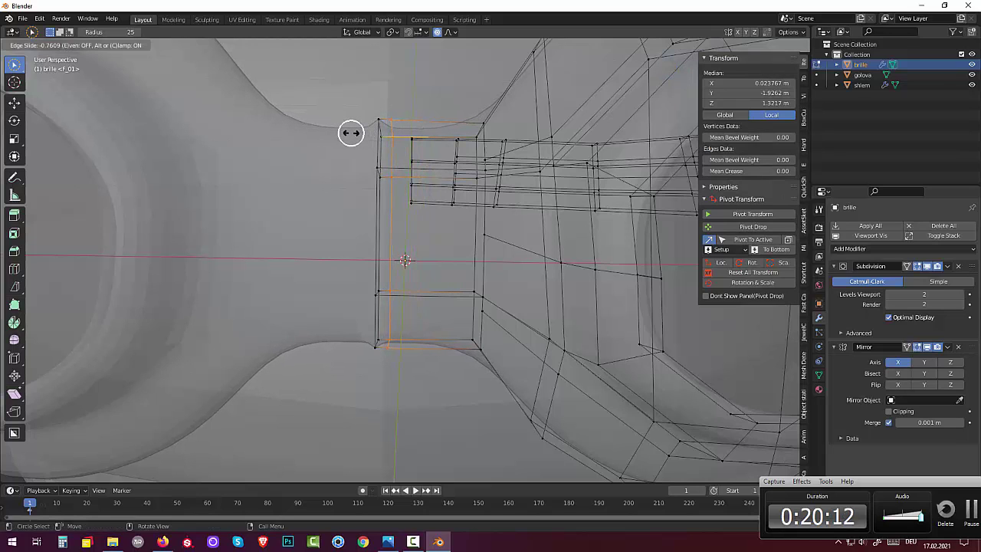
left_click(352, 132)
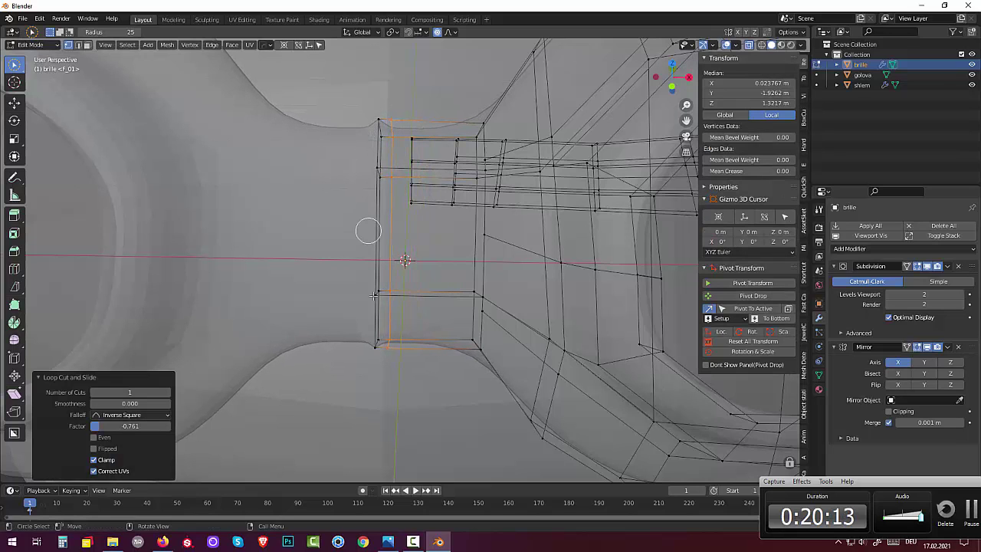
- Scale the new loop's top and bottom vertices along Z to squash the bridge vertically
left_click(374, 351)
left_click(377, 116, "shift")
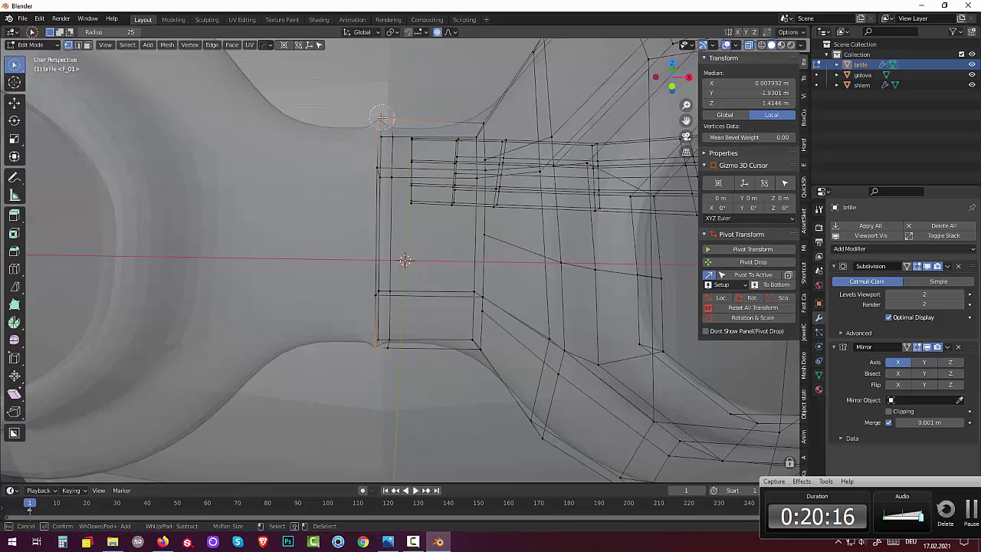
left_click(373, 102)
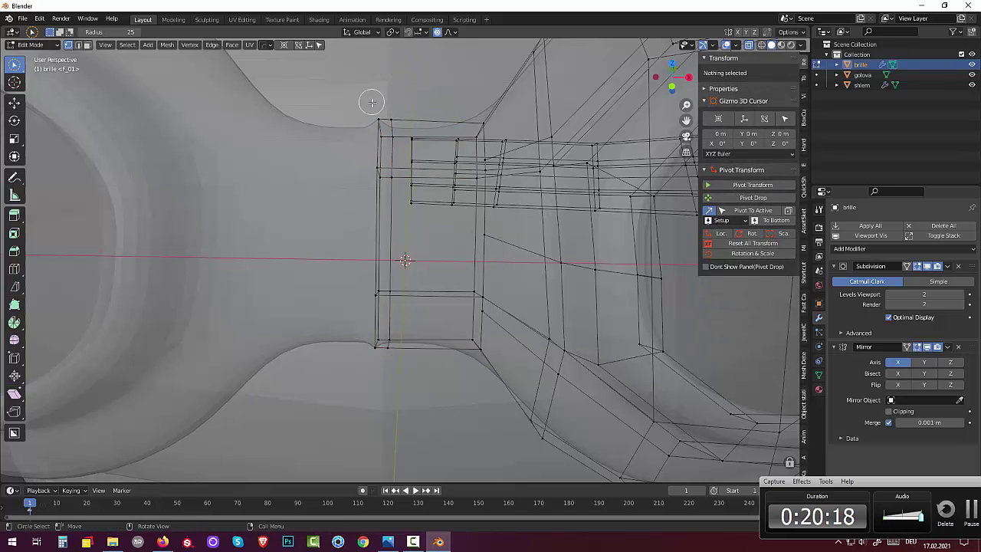
left_click(371, 356, "shift")
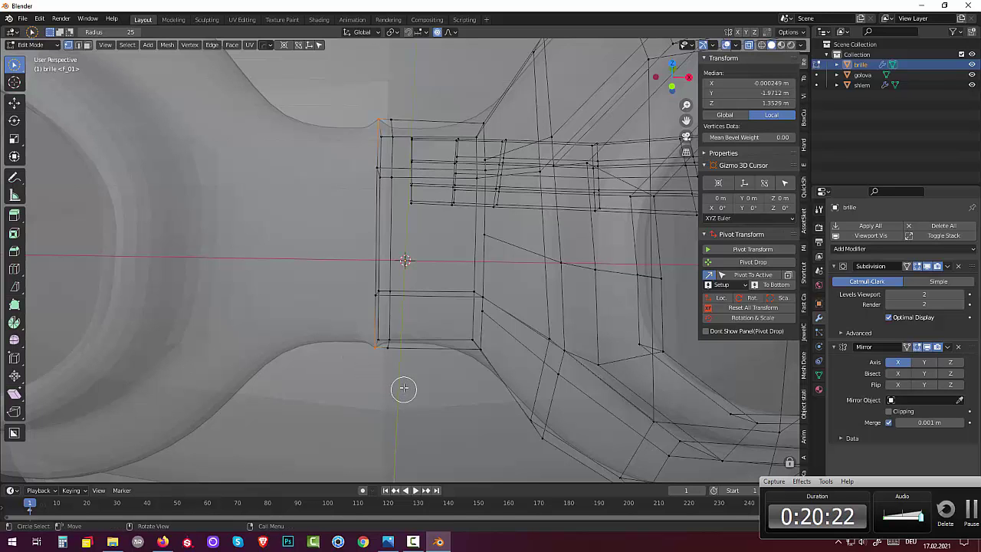
key("s")
key("z")
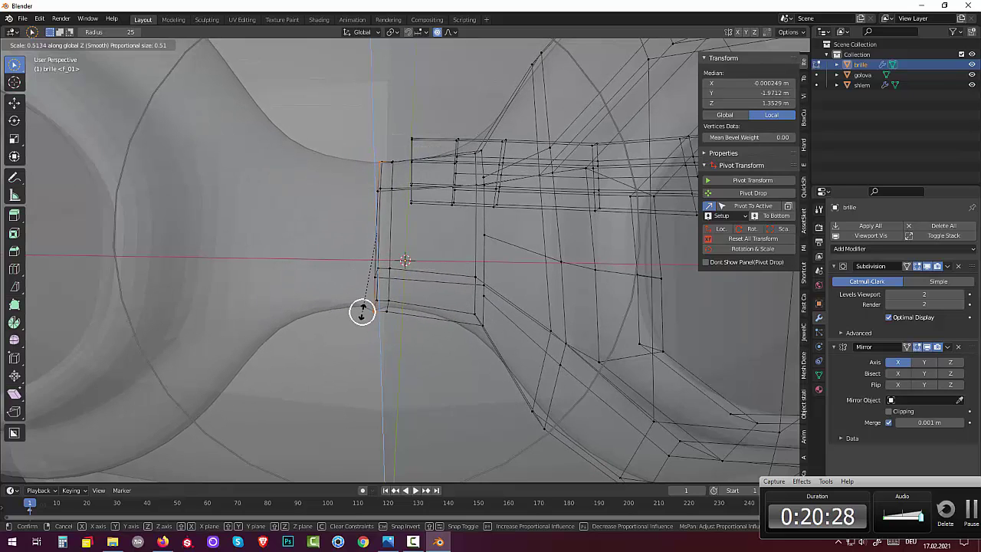
left_click(362, 312)
- Move the bridge's lower corner vertex vertically with proportional falloff
left_click_drag(372, 364, 369, 322)
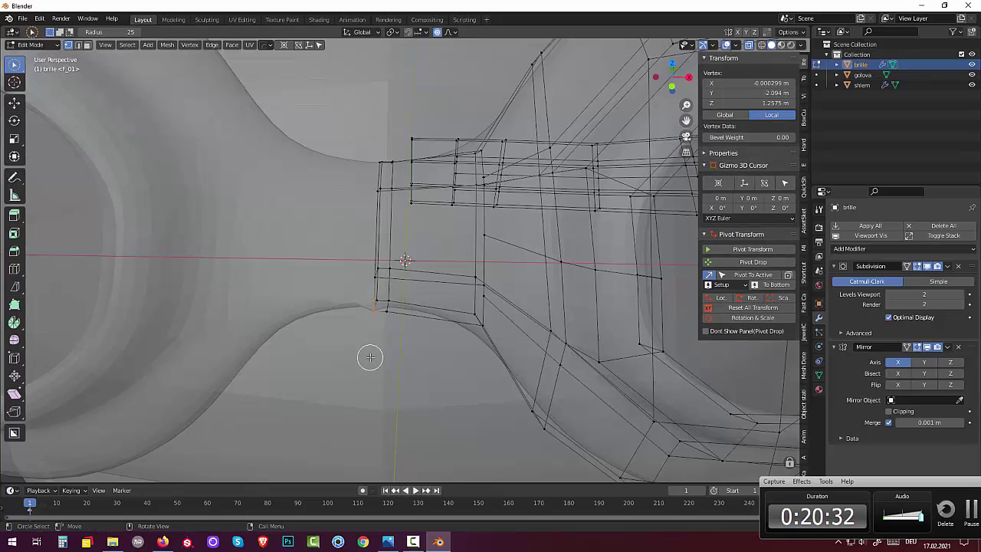
key("g")
key("z")
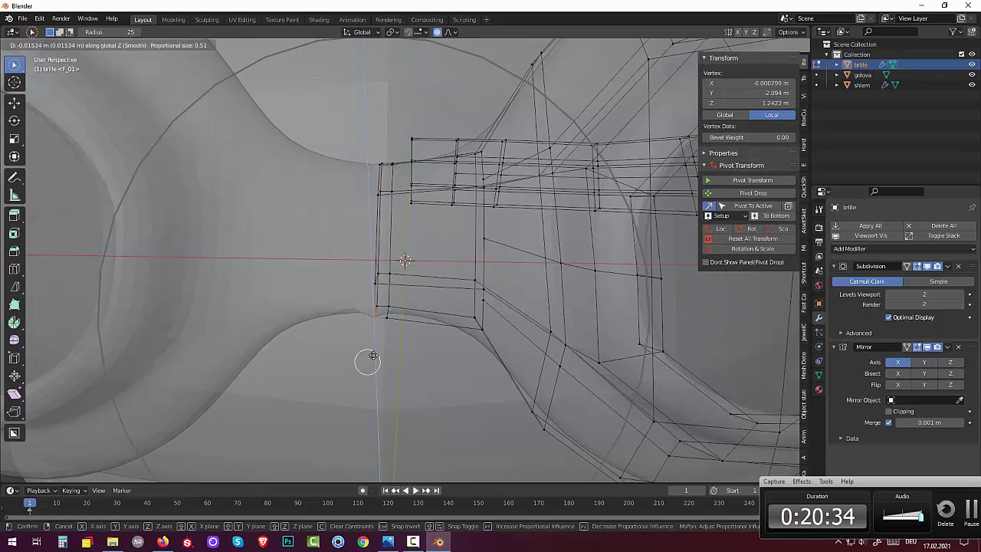
left_click(374, 353)
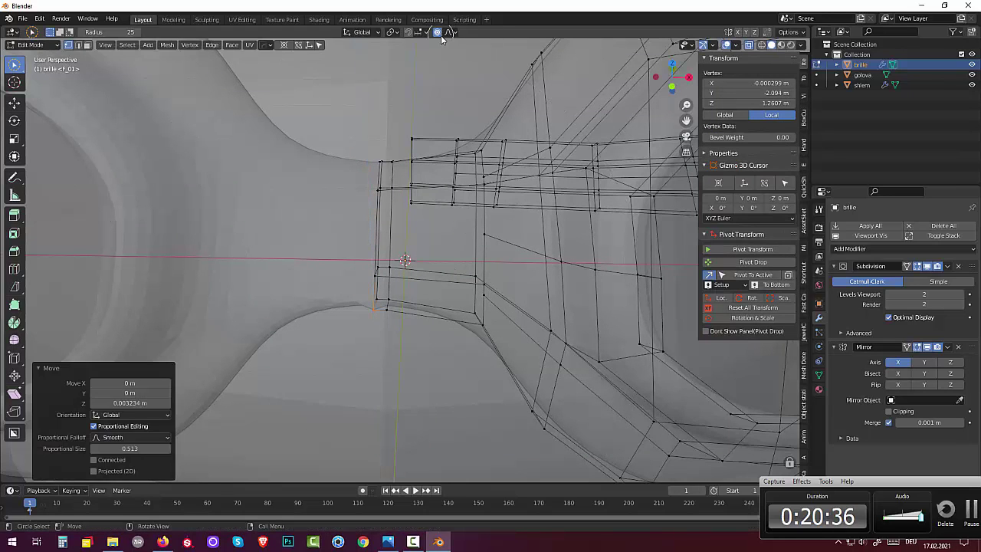
- Adjust the viewport shading and isolate the bridge's lower-left corner vertex
key("z")
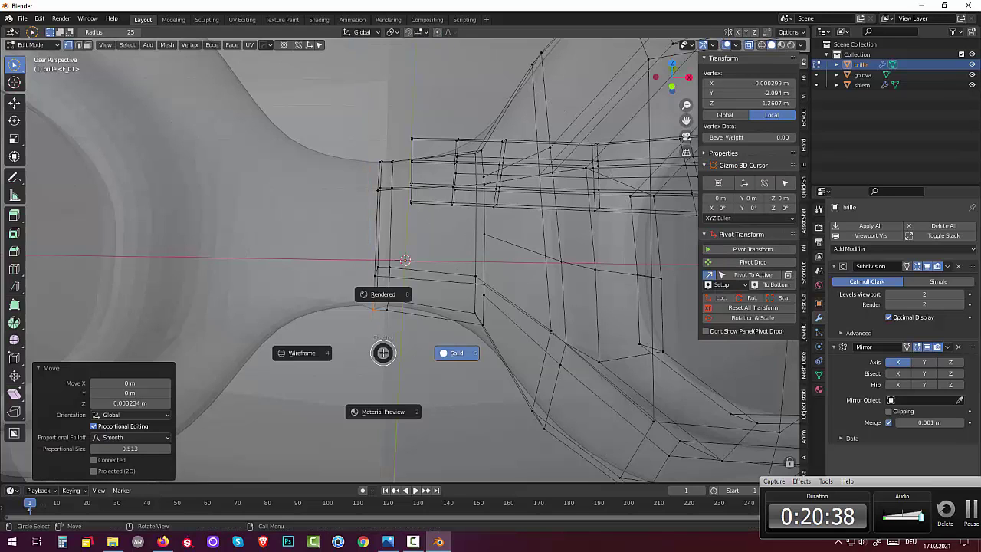
left_click(371, 318)
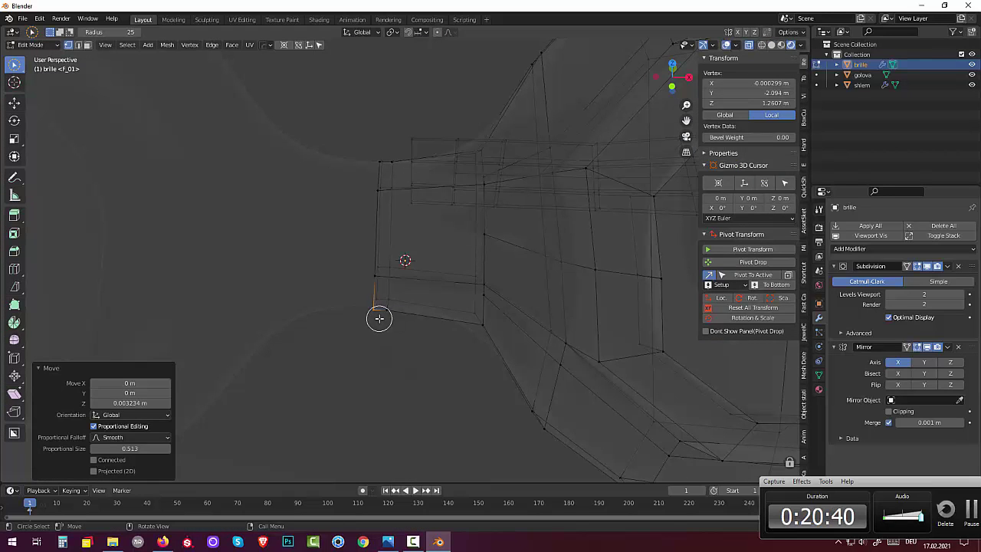
left_click(379, 319)
left_click(762, 46)
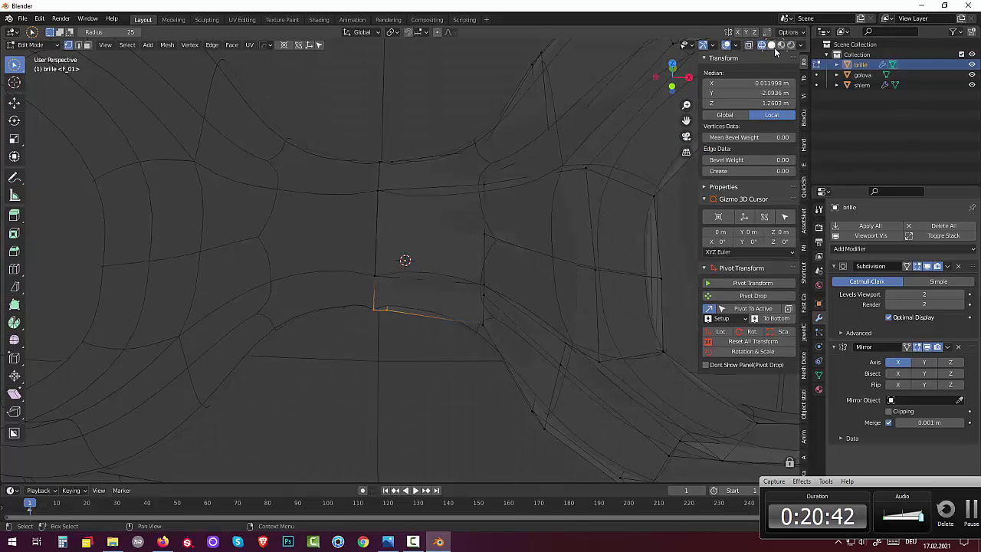
left_click(772, 46)
key("c")
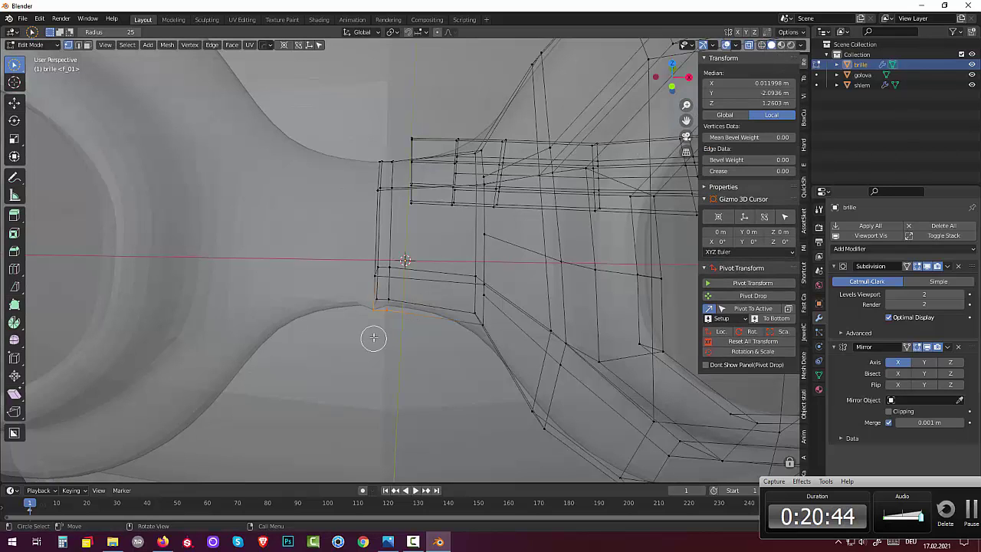
middle_click(371, 319)
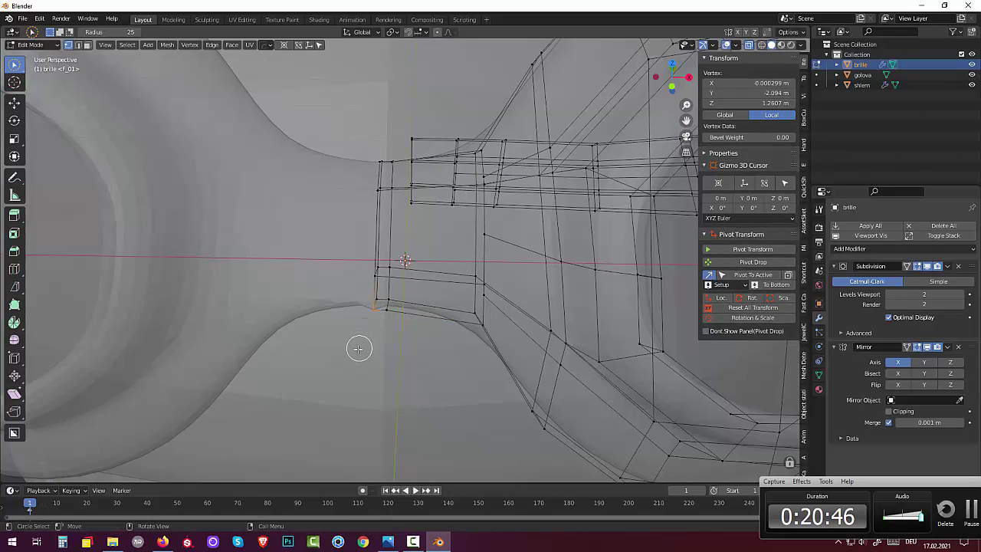
- Raise that corner vertex about 0.012 m along Z, then deselect everything
key("g")
key("z")
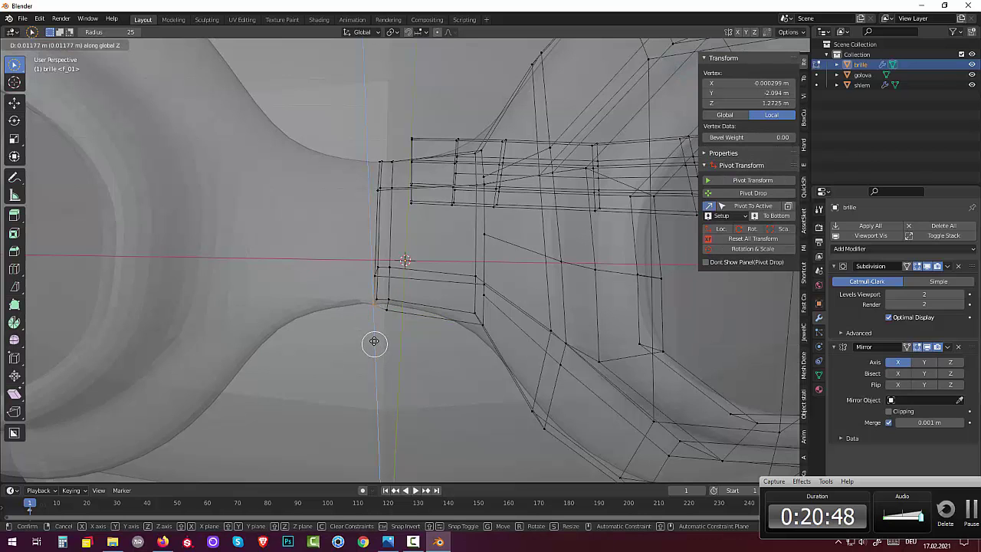
left_click(374, 341)
key("alt+a")
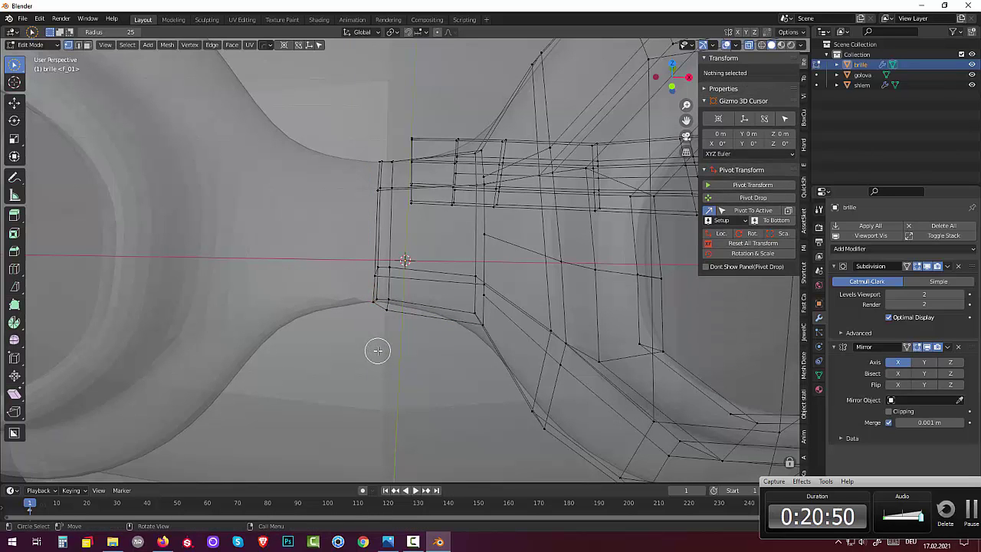
scroll(374, 343, "down", 5)
scroll(371, 350, "down", 2)
mouse_move(372, 348)
middle_mouse_down()
mouse_move(111, 305)
mouse_move(147, 291)
mouse_move(171, 358)
mouse_move(248, 363)
mouse_move(345, 339)
middle_mouse_up()
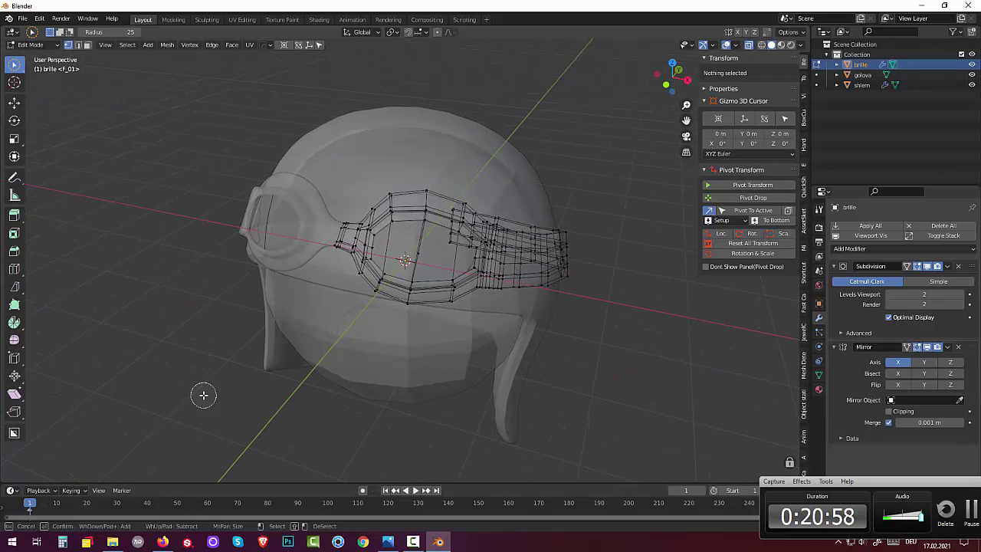
- Turn X-ray off in Object Mode, re-enter Edit Mode and undo back past the Mirror modifier
left_click(48, 43)
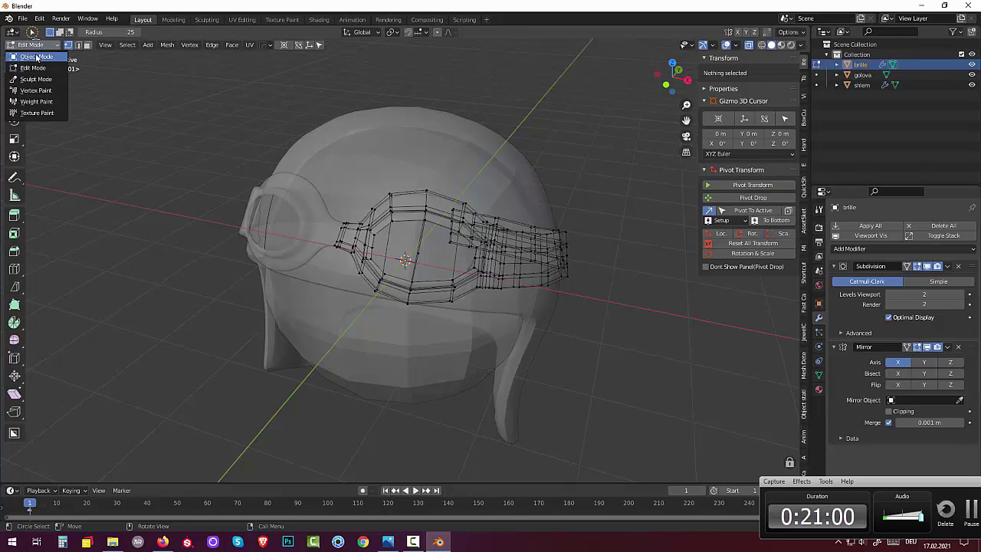
left_click(36, 57)
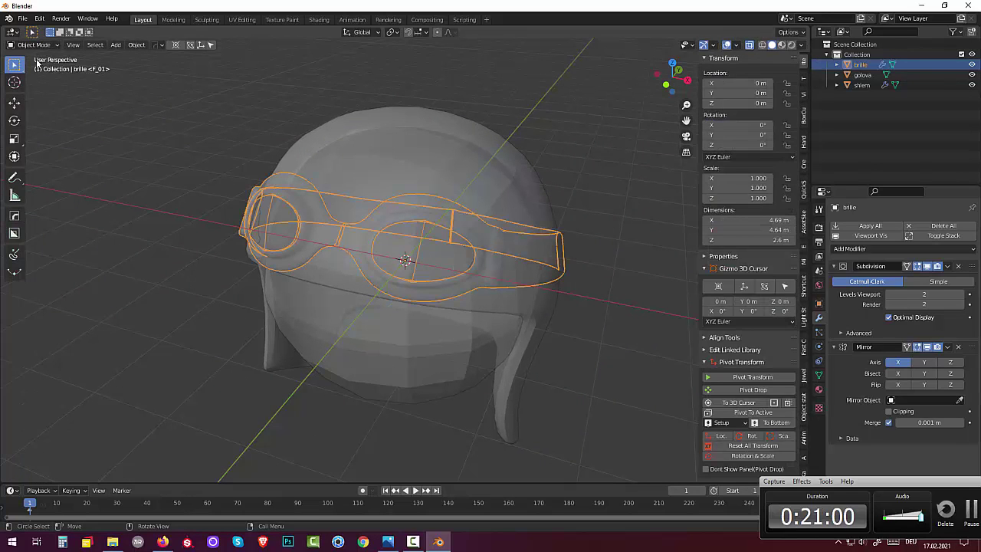
left_click(749, 46)
mouse_move(572, 337)
middle_mouse_down("alt")
mouse_move(559, 336)
mouse_move(537, 375)
mouse_move(438, 394)
mouse_move(273, 349)
mouse_move(221, 359)
mouse_move(142, 352)
mouse_move(133, 336)
mouse_move(97, 334)
mouse_move(106, 352)
mouse_move(96, 345)
mouse_move(176, 328)
mouse_move(133, 336)
mouse_move(363, 380)
middle_mouse_up("alt")
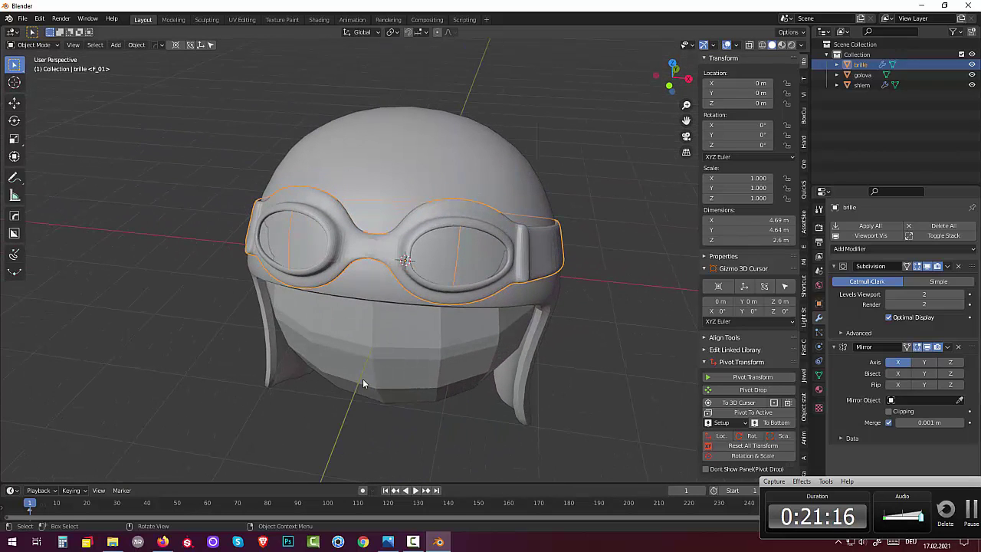
key("Tab")
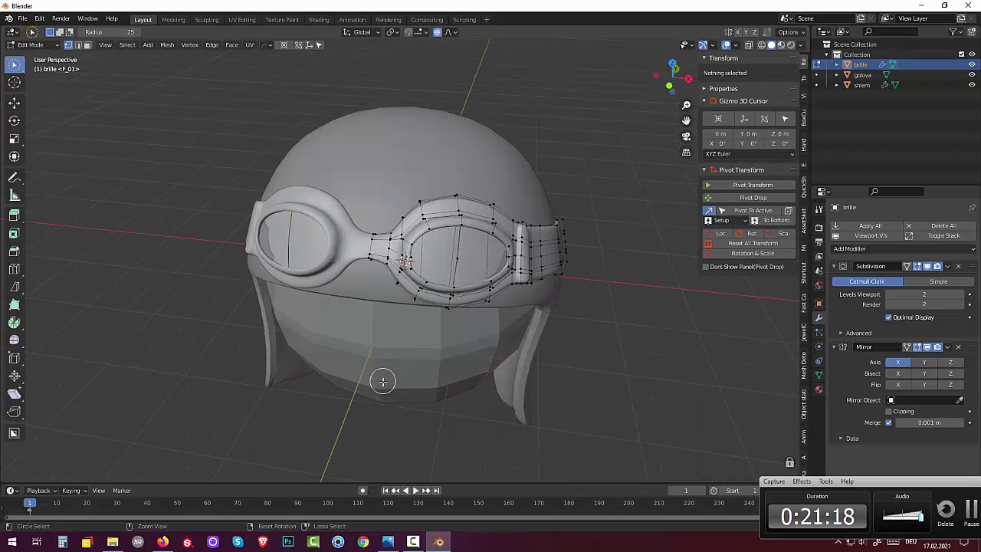
key("ctrl+KP_Add")
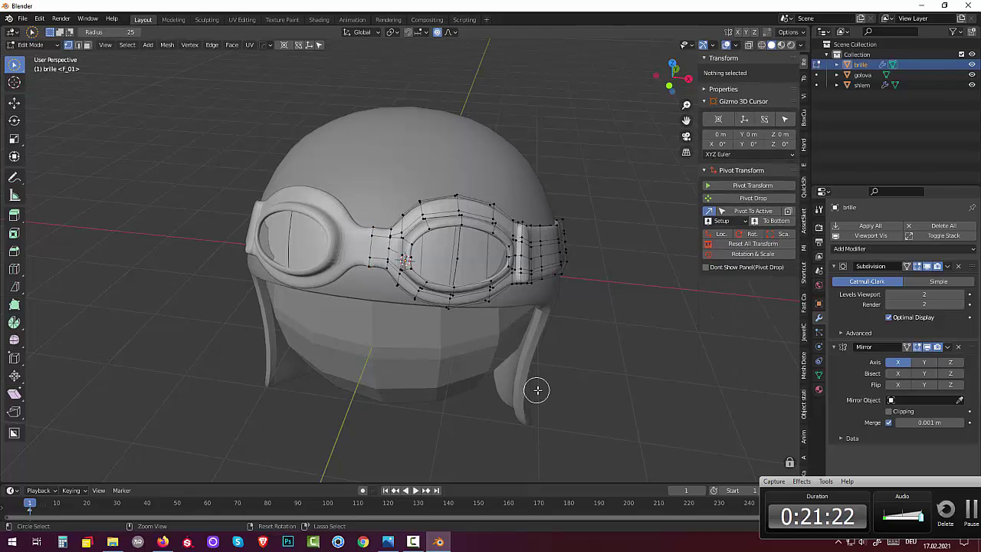
key("ctrl+z")
key("ctrl+z")
key("ctrl+z")
key("ctrl+z")
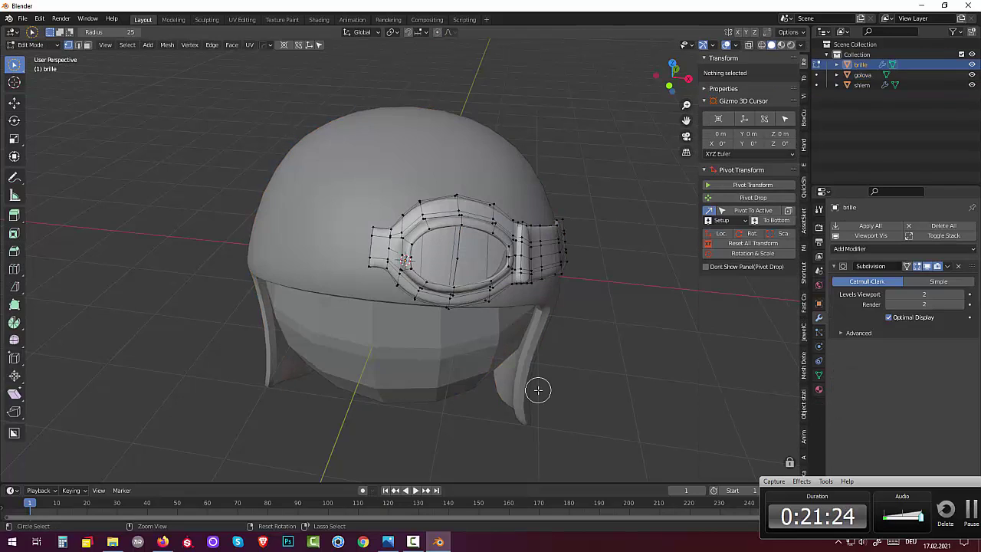
- Undo further, then move a right-goggle frame vertex by 0.025 X, -0.022 Y, -0.011 Z m
key("ctrl+z")
key("ctrl+z")
key("ctrl+z")
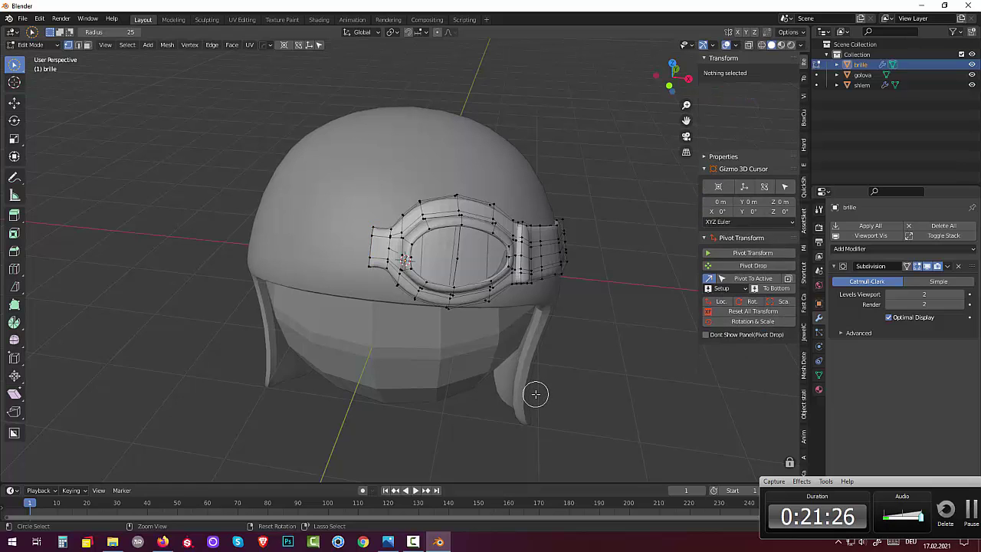
key("ctrl+z")
key("ctrl+z")
key("ctrl+z")
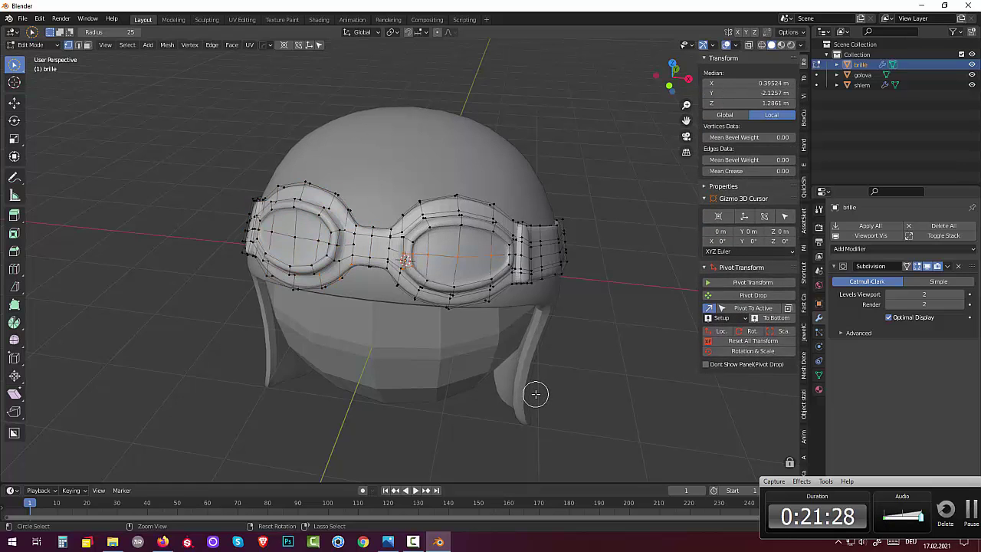
key("ctrl+z")
key("ctrl+z")
key("ctrl+z")
mouse_move(588, 370)
middle_mouse_down()
mouse_move(644, 344)
mouse_move(643, 359)
mouse_move(611, 366)
middle_mouse_up()
left_click(512, 228)
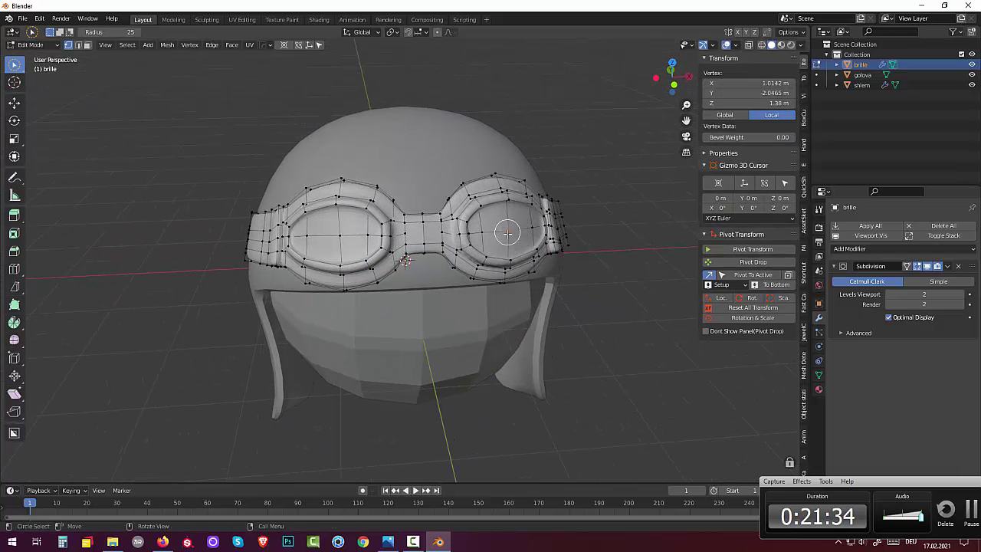
mouse_move(547, 284)
middle_mouse_down()
mouse_move(565, 314)
mouse_move(565, 345)
middle_mouse_up()
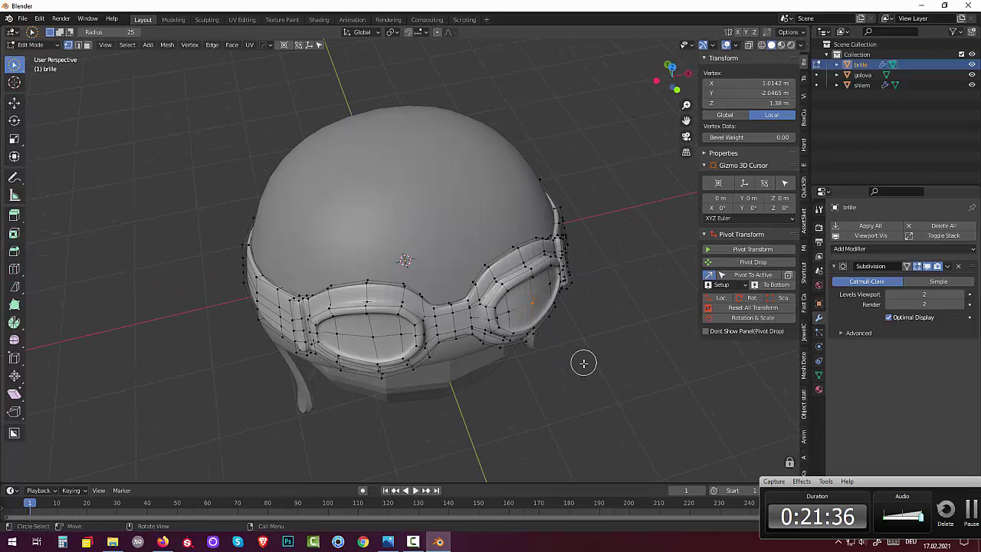
key("g")
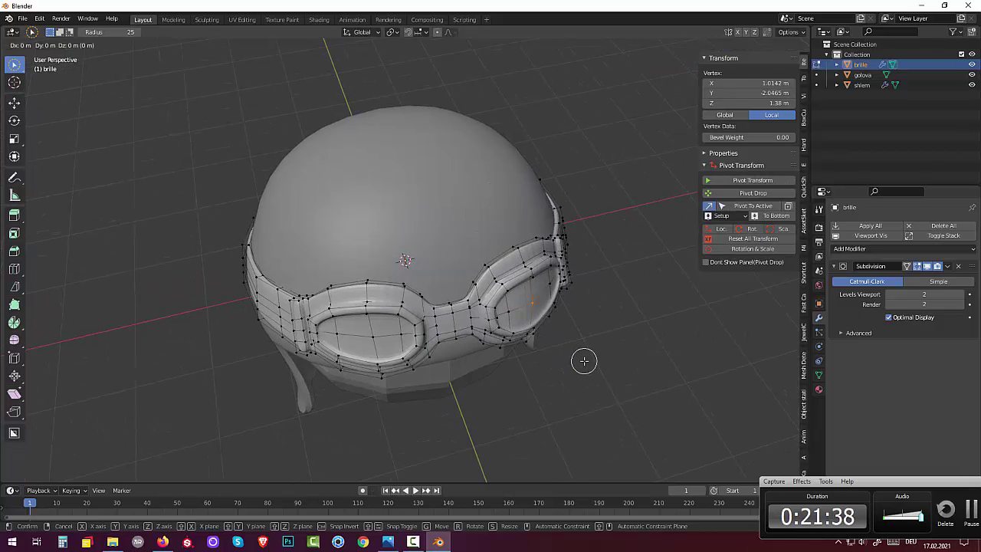
left_click(585, 357)
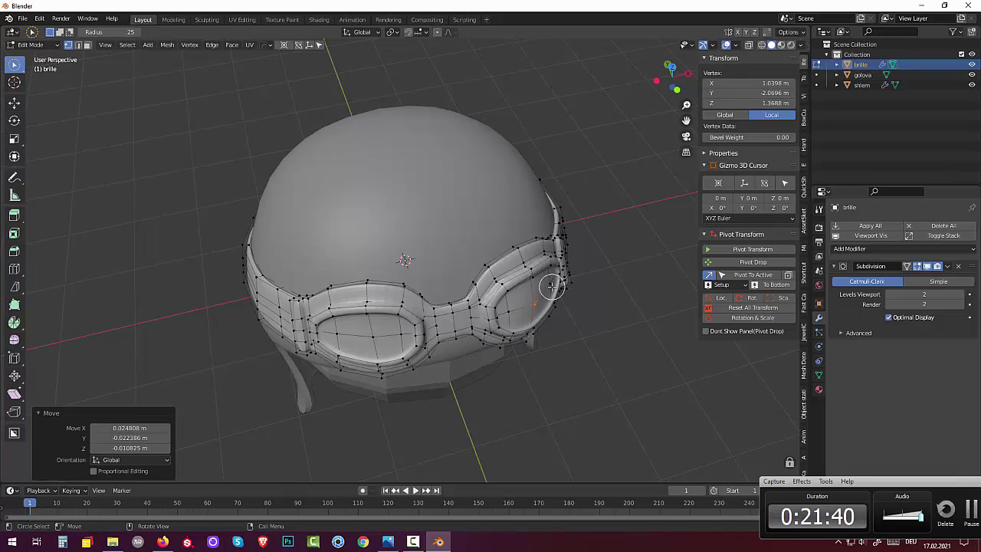
- Leave Edit Mode for Object Mode to view the smoothed goggles whole
left_click(16, 68)
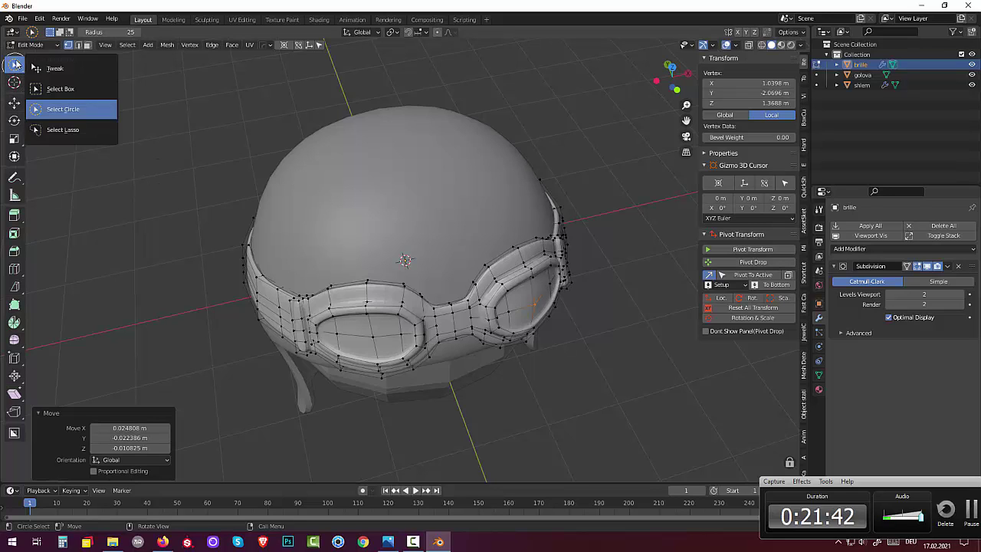
left_click(31, 44)
left_click(29, 58)
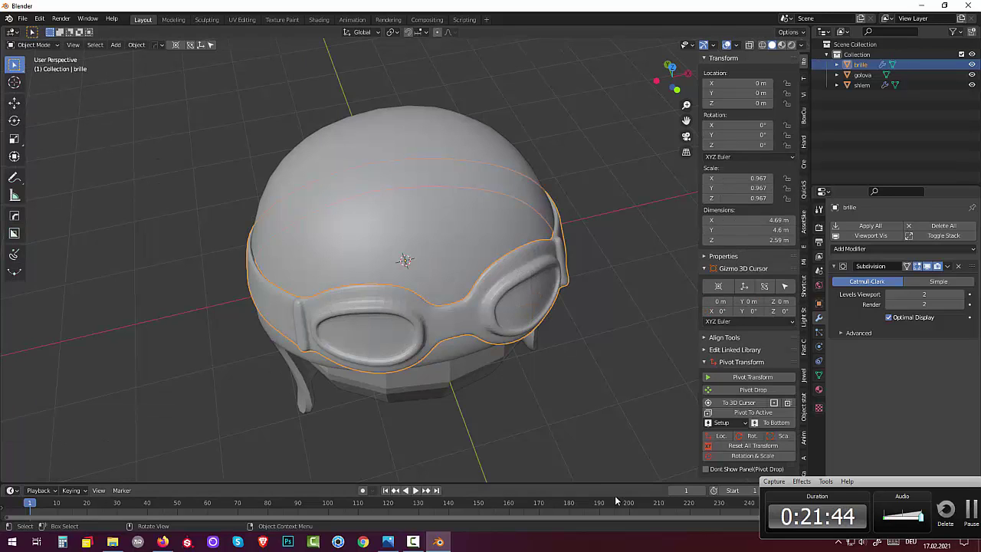
left_click(29, 44)
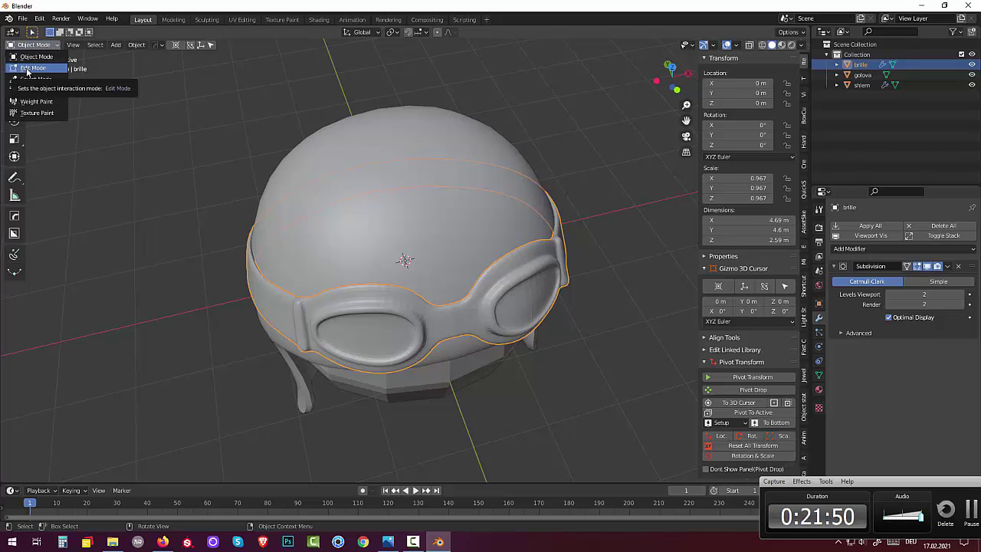
- Re-enter Edit Mode with the Tweak select tool and reposition the selected goggle vertex
left_click(29, 68)
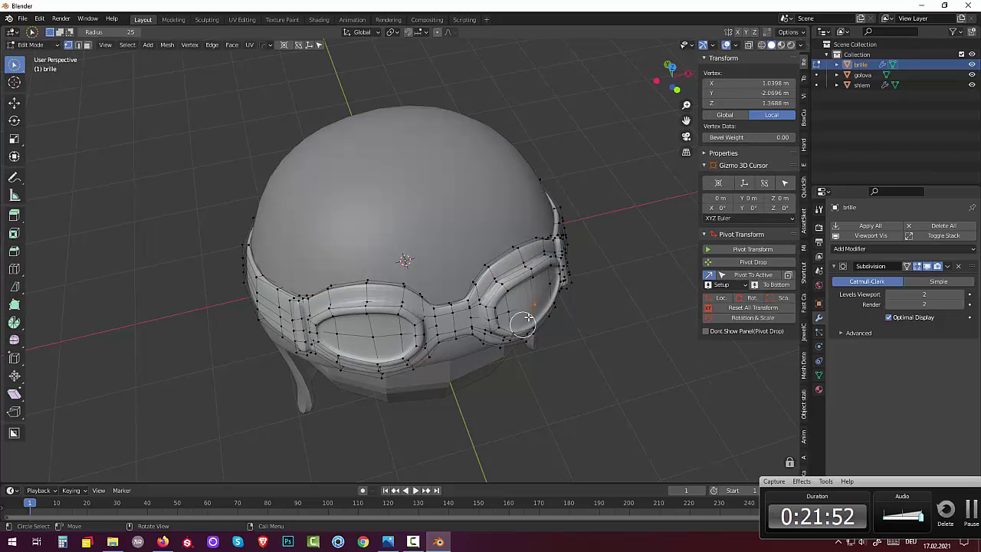
left_click(16, 66)
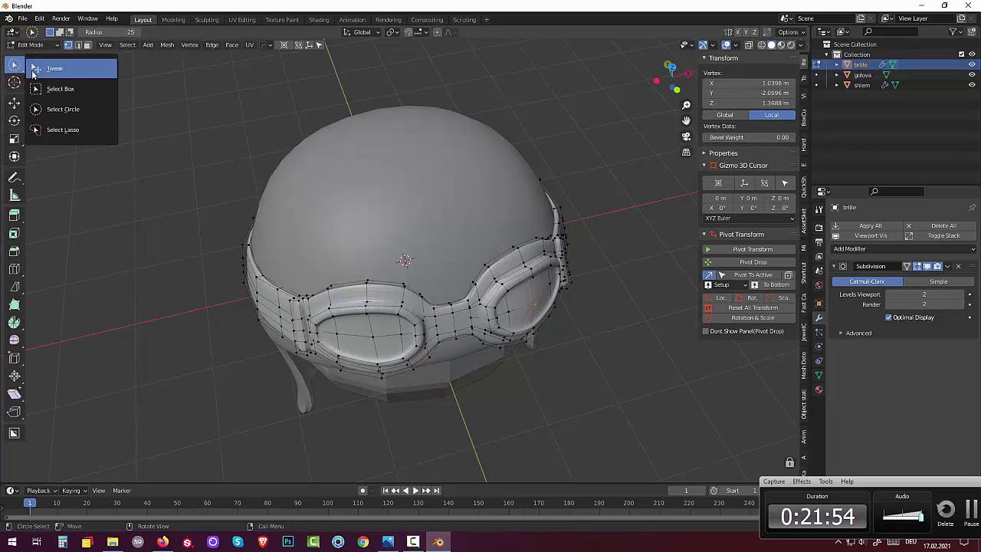
left_click(43, 71)
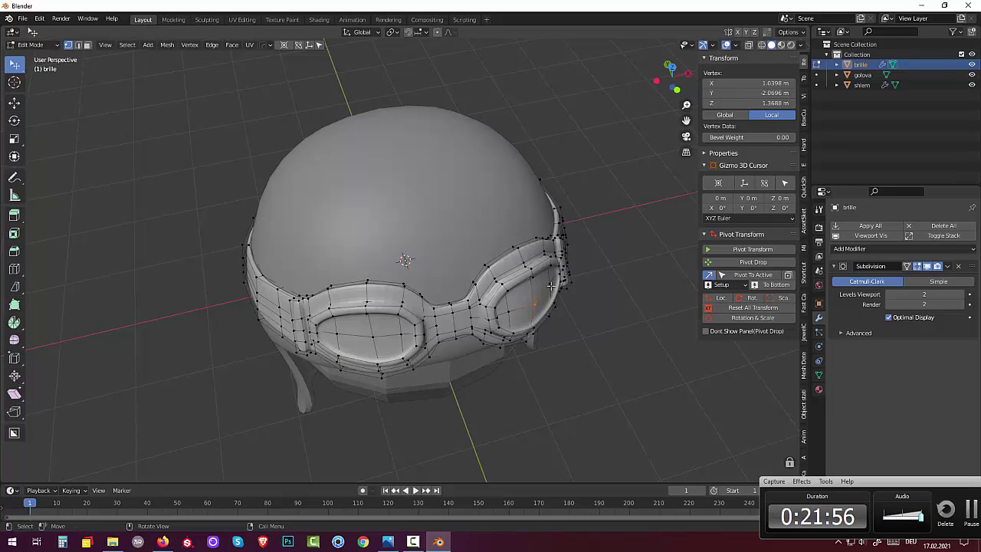
key("g")
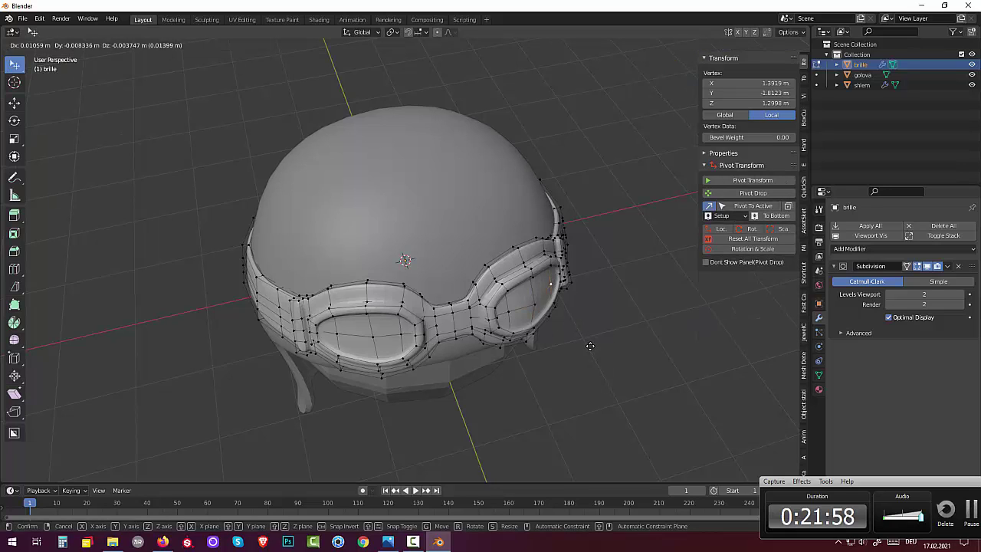
left_click(591, 347)
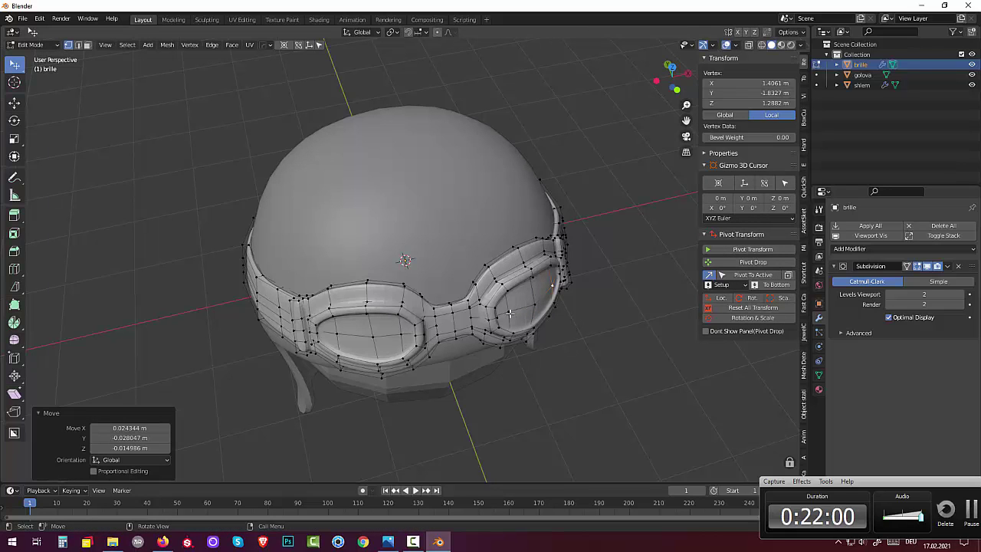
- Nudge four more lens rim vertices, the last by -0.013 X, -0.045 Y, -0.035 Z m
left_click(509, 314)
key("g")
left_click(520, 362)
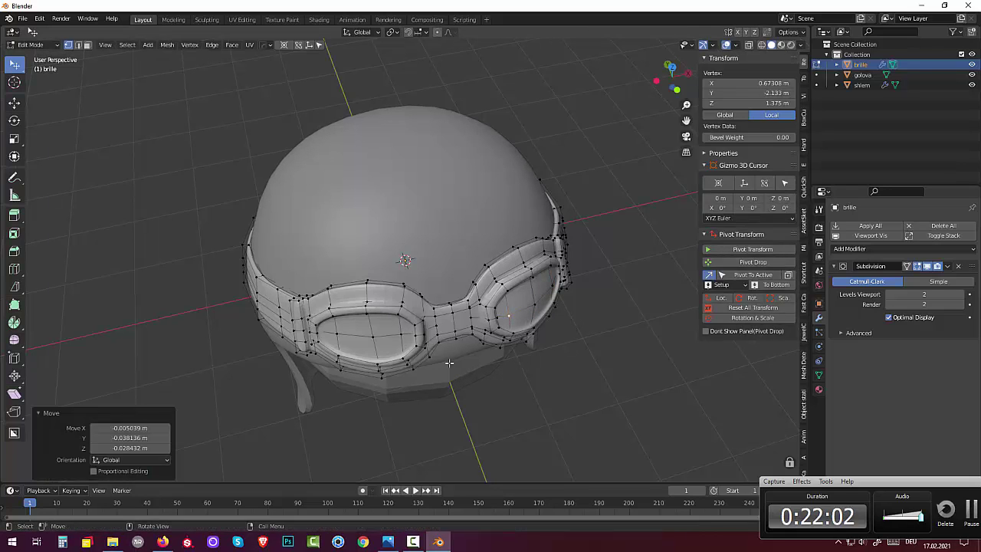
left_click(377, 338)
key("g")
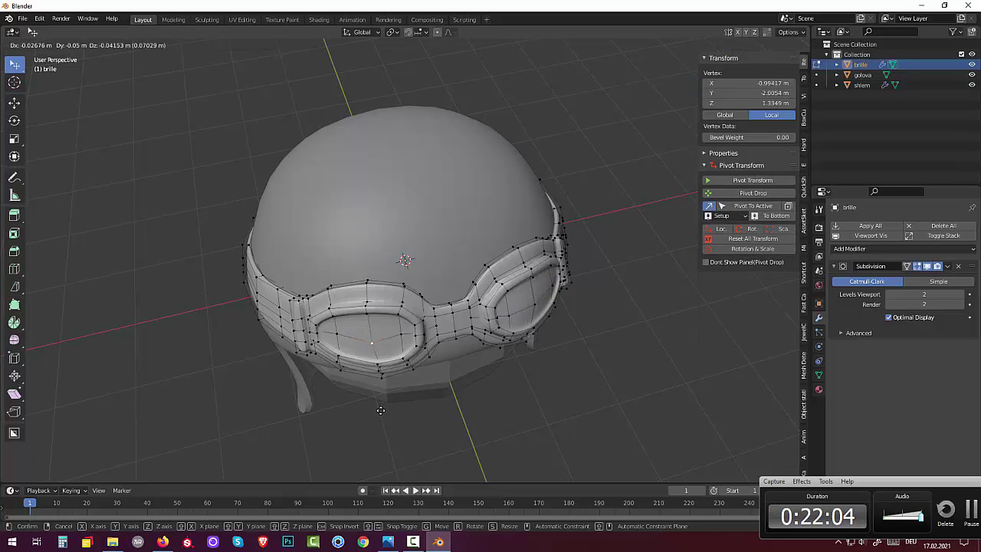
left_click(381, 410)
left_click(402, 335)
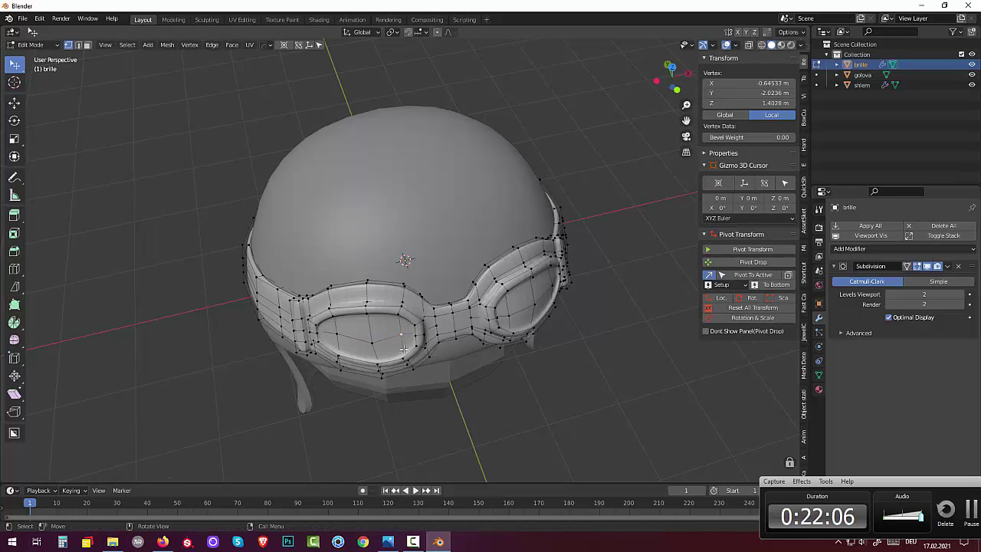
key("g")
left_click(373, 355)
left_click(339, 336)
key("g")
left_click(338, 342)
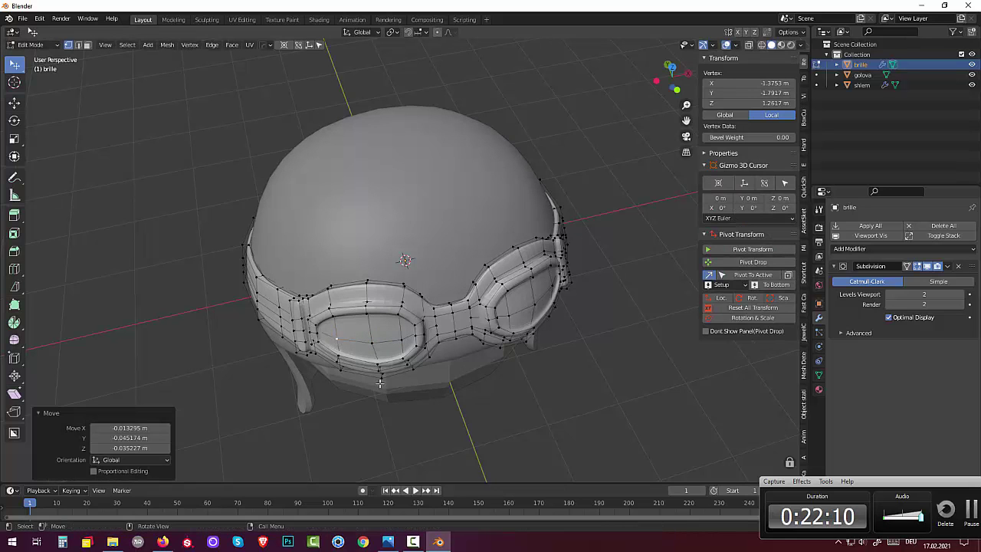
mouse_move(551, 434)
middle_mouse_down()
mouse_move(543, 373)
mouse_move(462, 422)
mouse_move(263, 322)
middle_mouse_up()
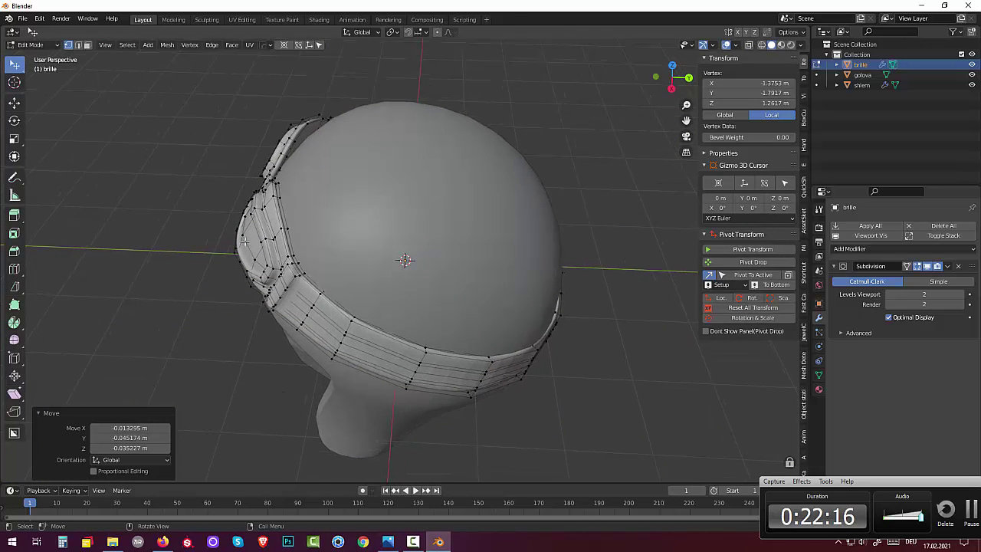
- Nudge a few more goggle vertices, including one on the lens rim seen from the front side
key("g")
left_click(200, 256)
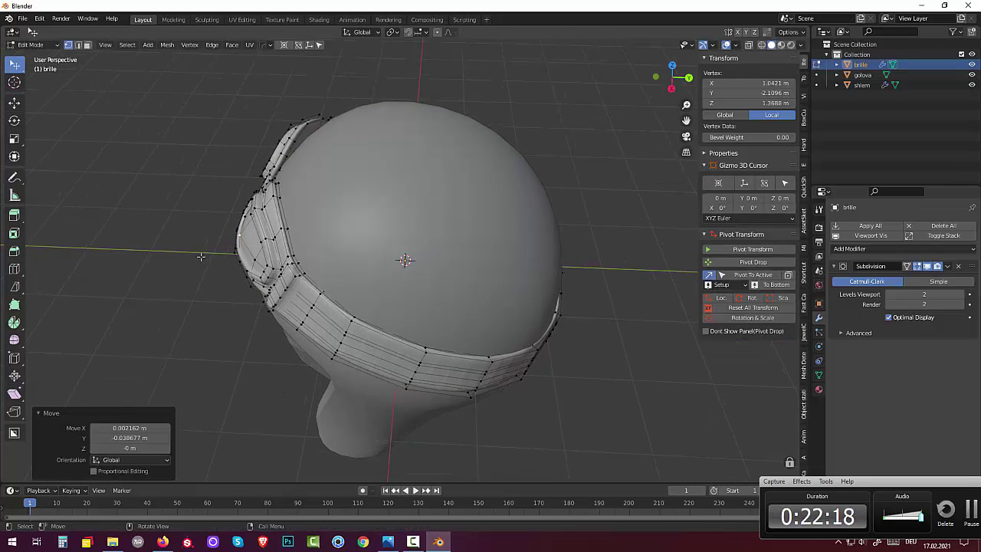
key("g")
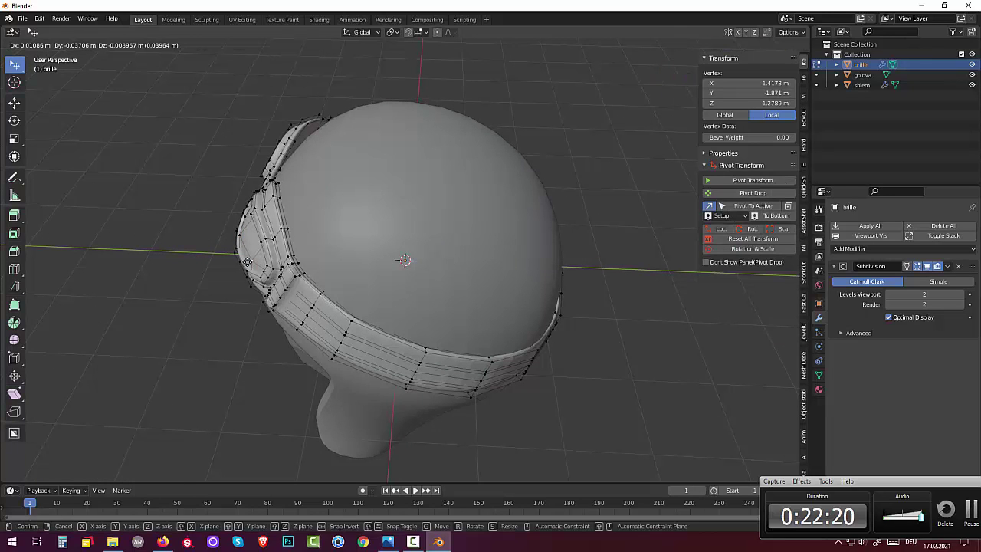
left_click(247, 262)
mouse_move(247, 262)
middle_mouse_down()
mouse_move(469, 246)
mouse_move(353, 334)
middle_mouse_up()
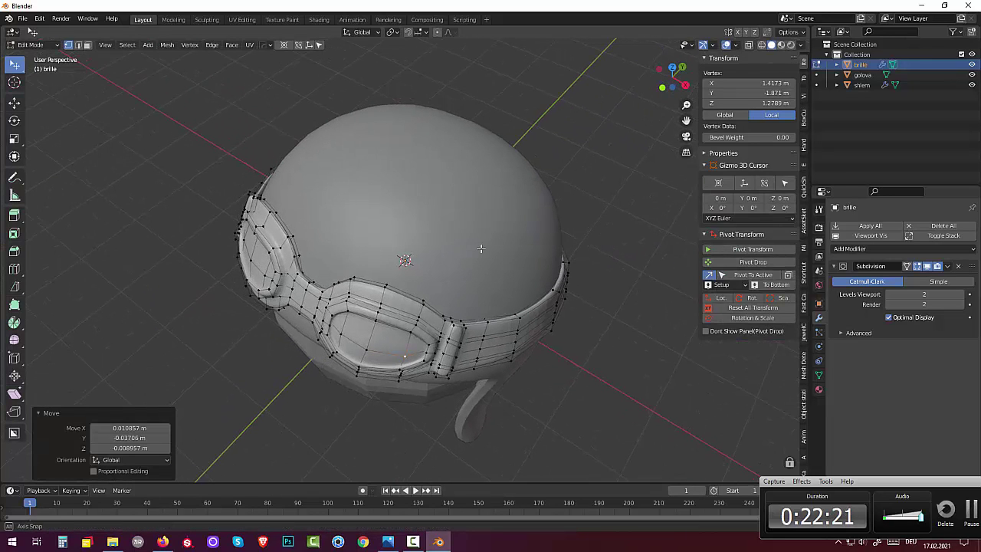
left_click(341, 333)
key("g")
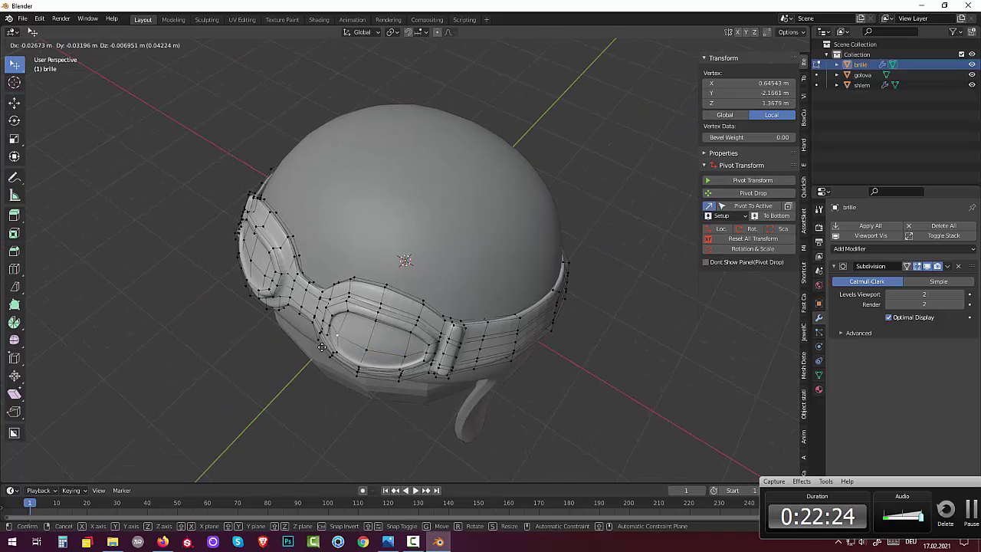
left_click(327, 345)
- From a side view, reposition three more lens-rim vertices, the last by about 0.029, -0.029, 0.016 m
middle_click_drag(326, 344, 550, 253)
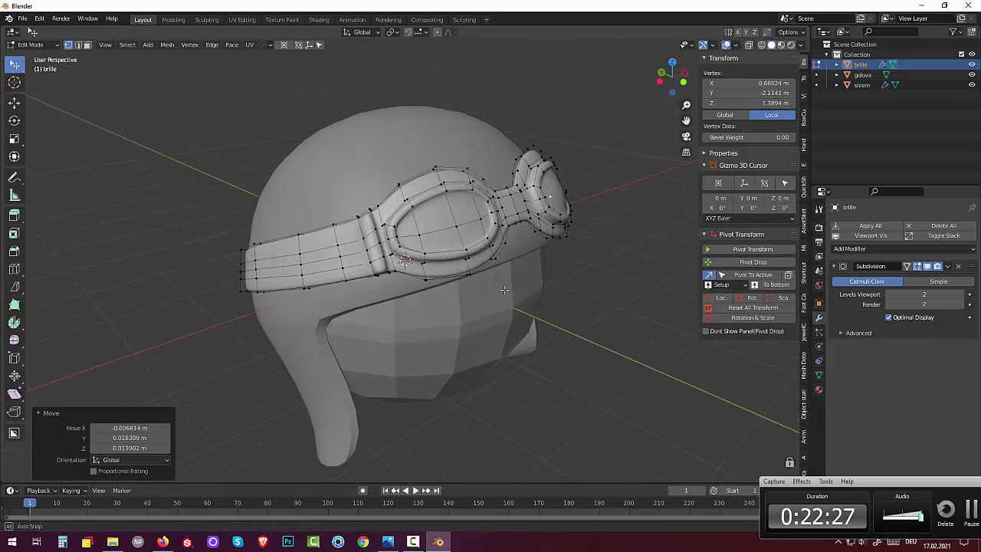
left_click(520, 221)
key("g")
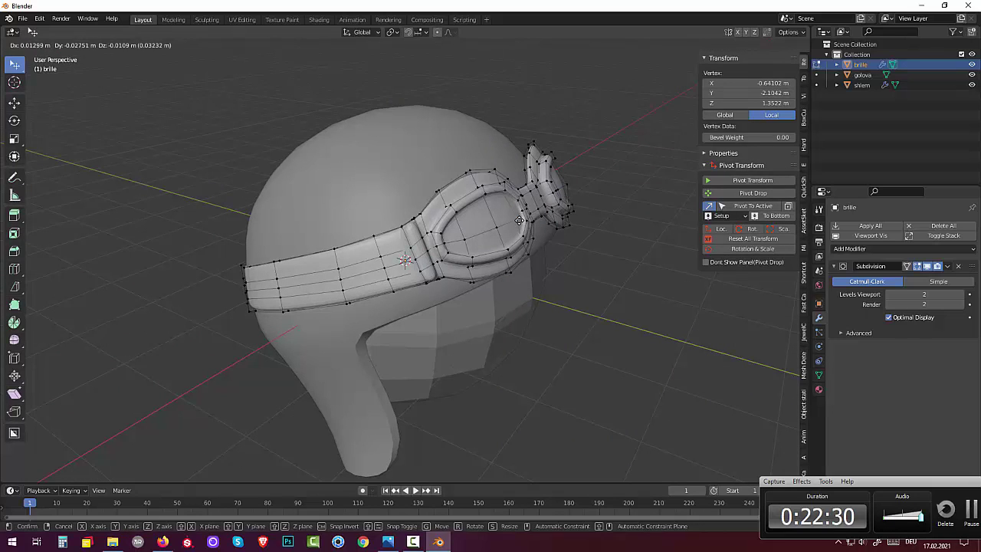
left_click(518, 220)
left_click(493, 228)
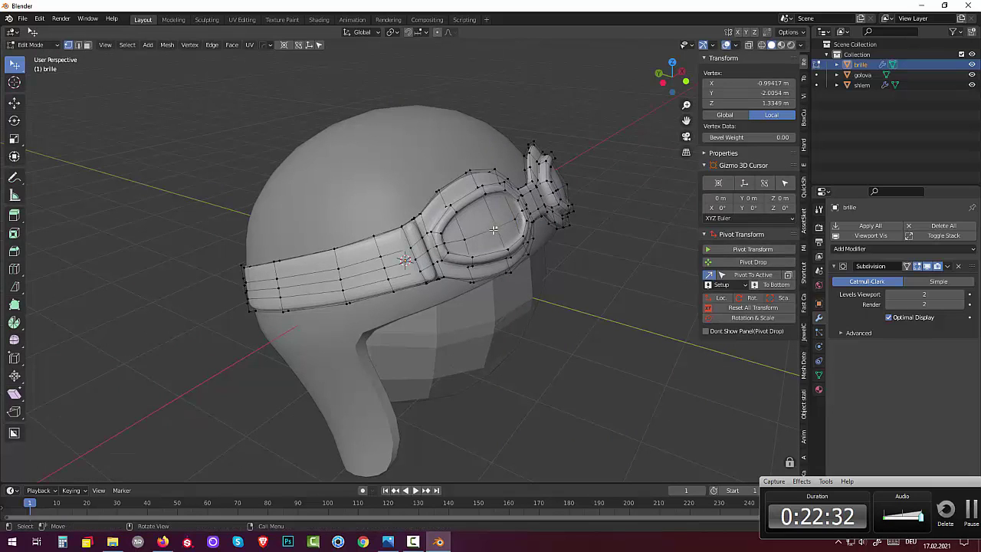
key("g")
left_click(492, 229)
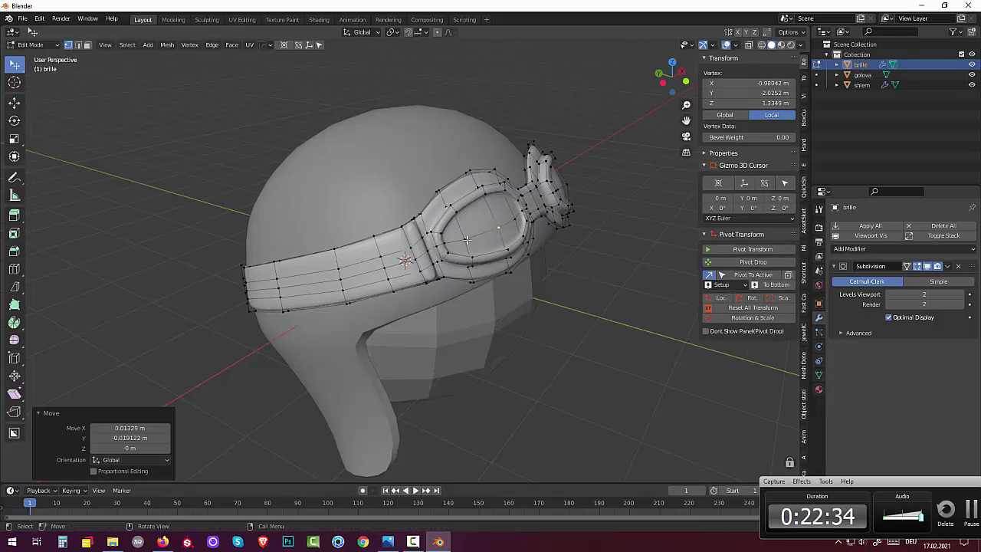
left_click(466, 240)
key("g")
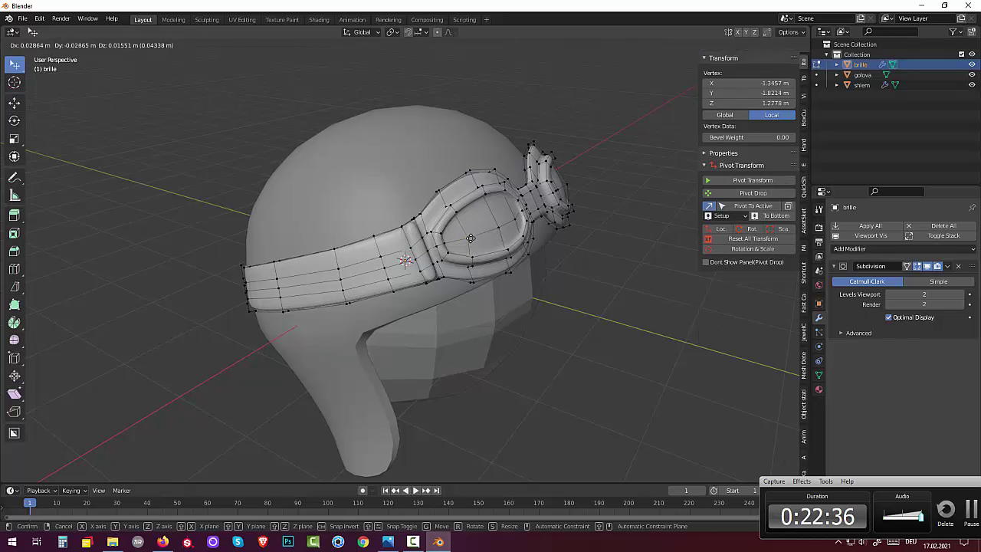
left_click(471, 238)
- Deselect everything and return the goggles to Object Mode to view the refined shape
left_click(604, 377)
mouse_move(611, 396)
middle_mouse_down()
mouse_move(532, 421)
mouse_move(522, 395)
middle_mouse_up()
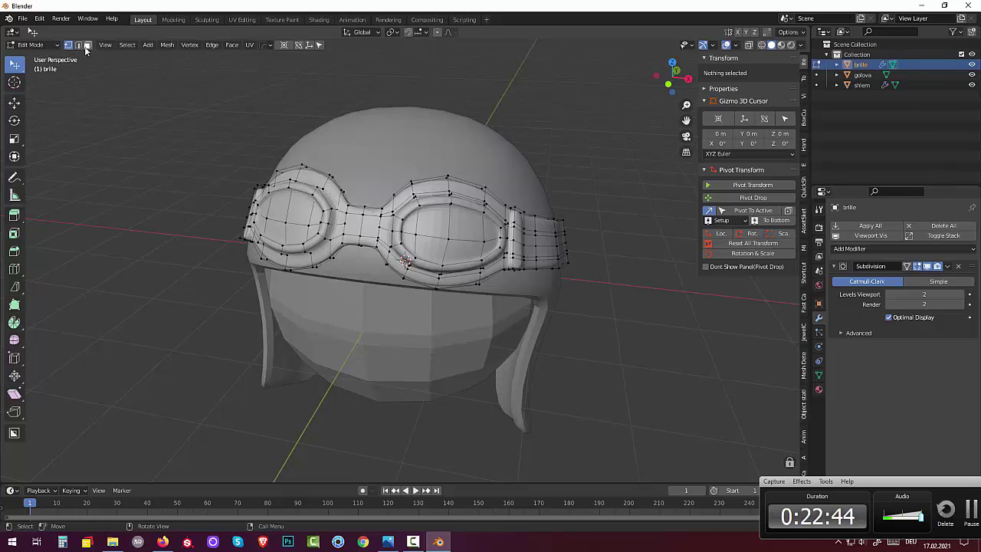
right_click(430, 249)
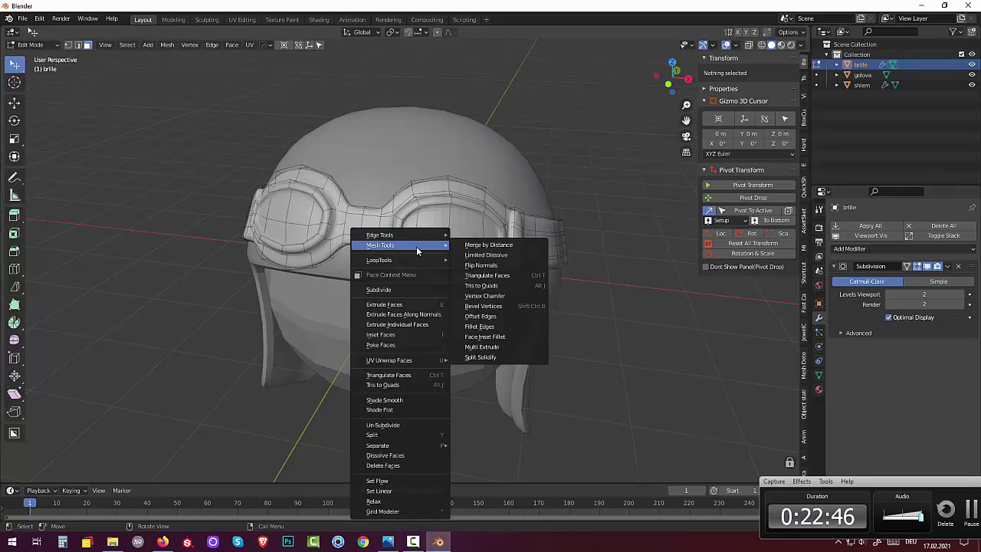
left_click(31, 44)
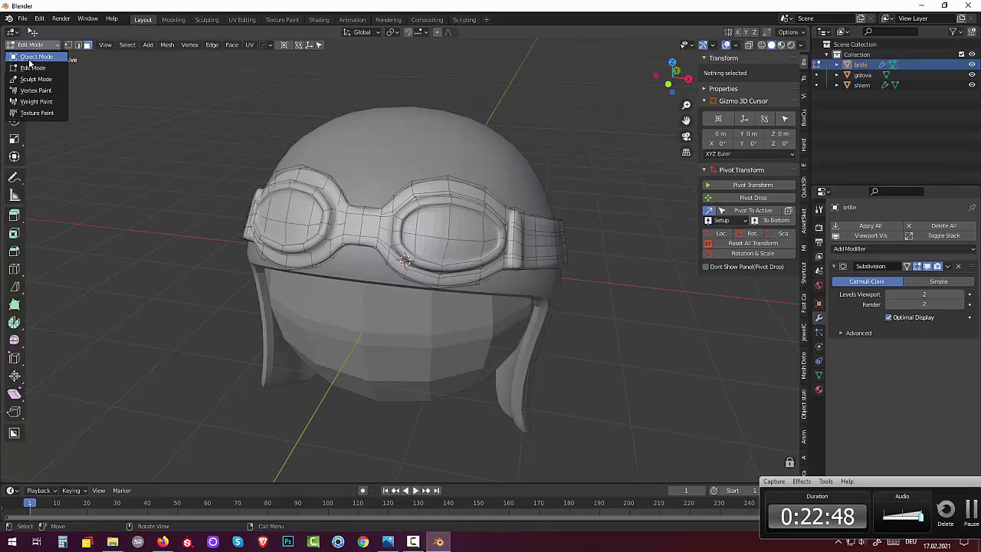
left_click(36, 56)
right_click(445, 242)
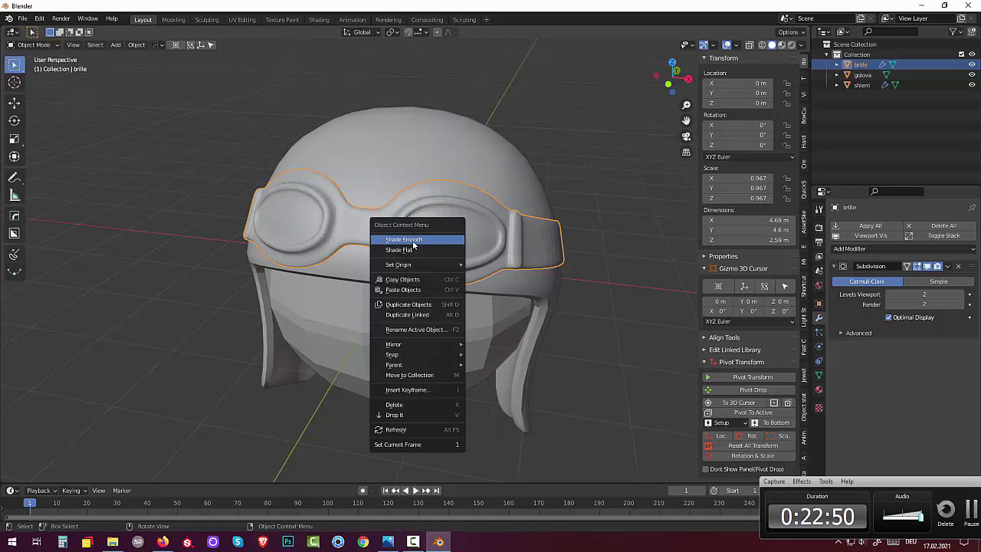
- Shade the goggles smooth with Auto Smooth enabled at 30°, then reselect them
left_click(413, 244)
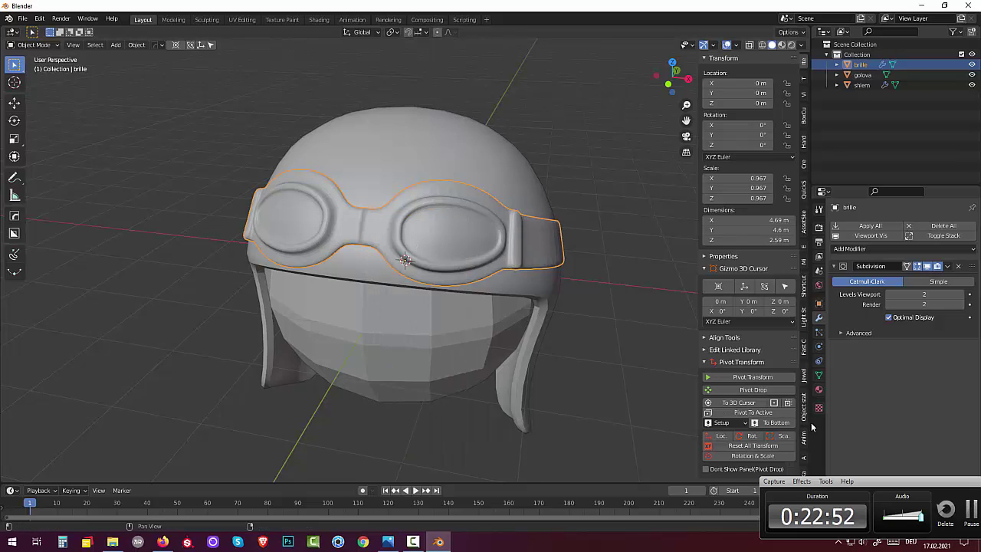
left_click(818, 376)
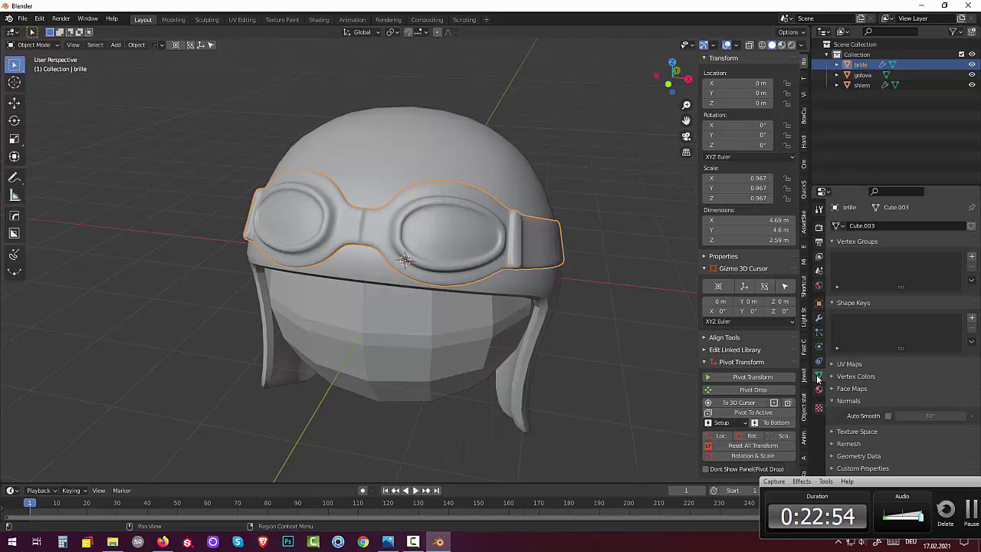
left_click(888, 417)
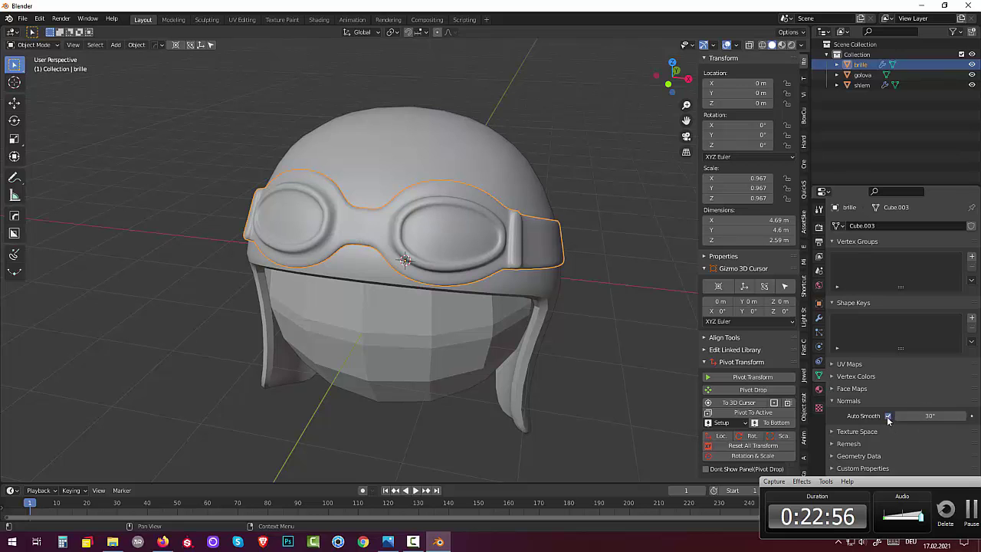
left_click(619, 397)
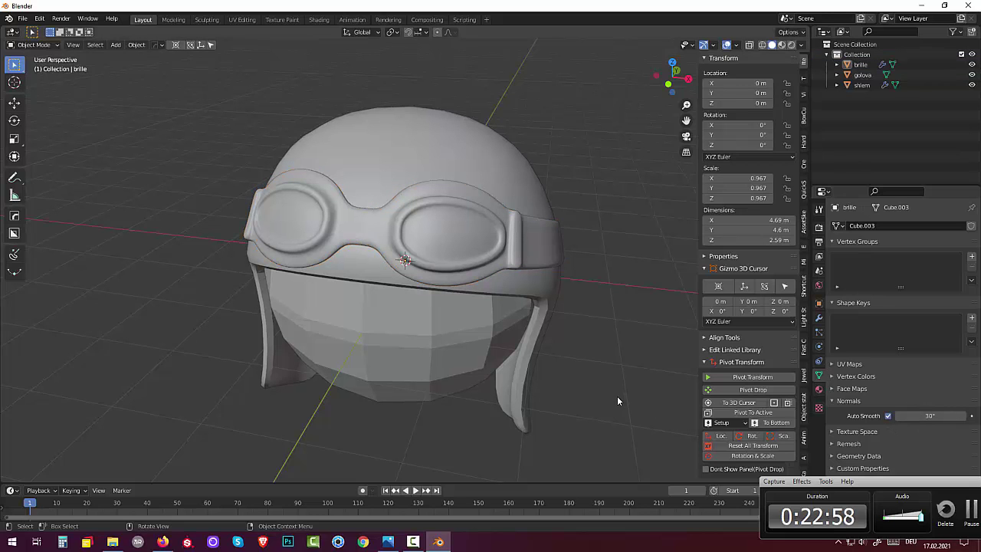
mouse_move(615, 391)
middle_mouse_down()
mouse_move(533, 393)
mouse_move(598, 402)
mouse_move(595, 393)
middle_mouse_up()
left_click(466, 268)
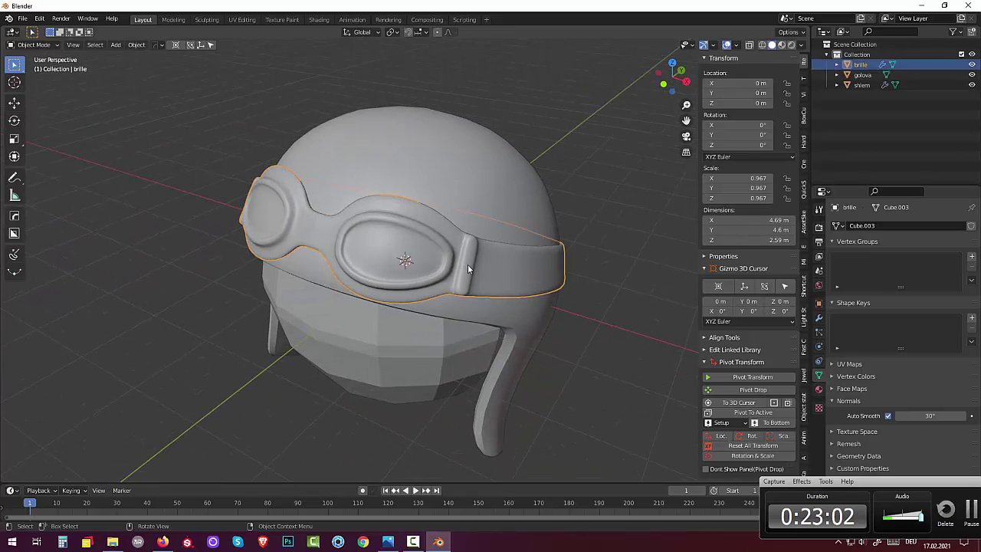
left_click(30, 46)
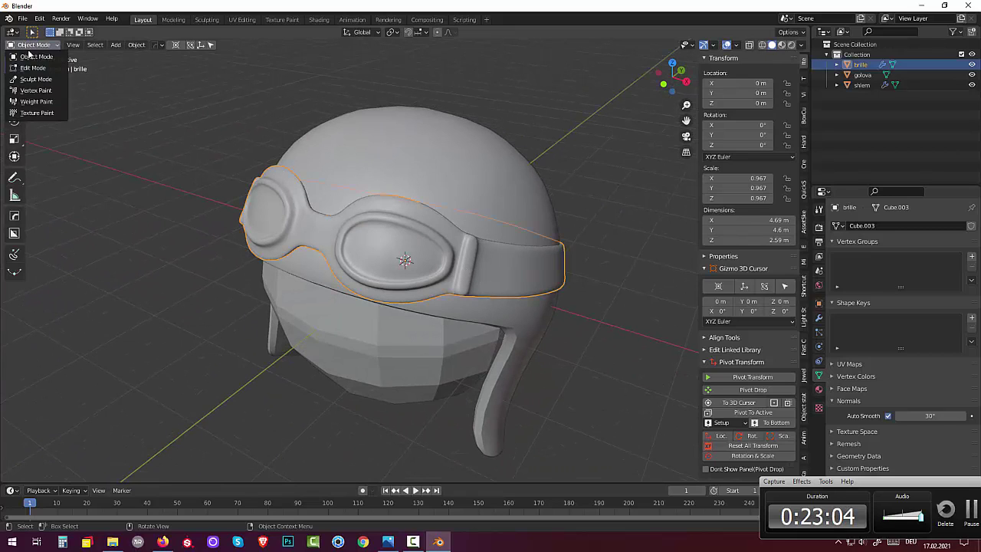
- Edit the goggles in edge select and cut a loop across the near strap beside the buckle
left_click(33, 69)
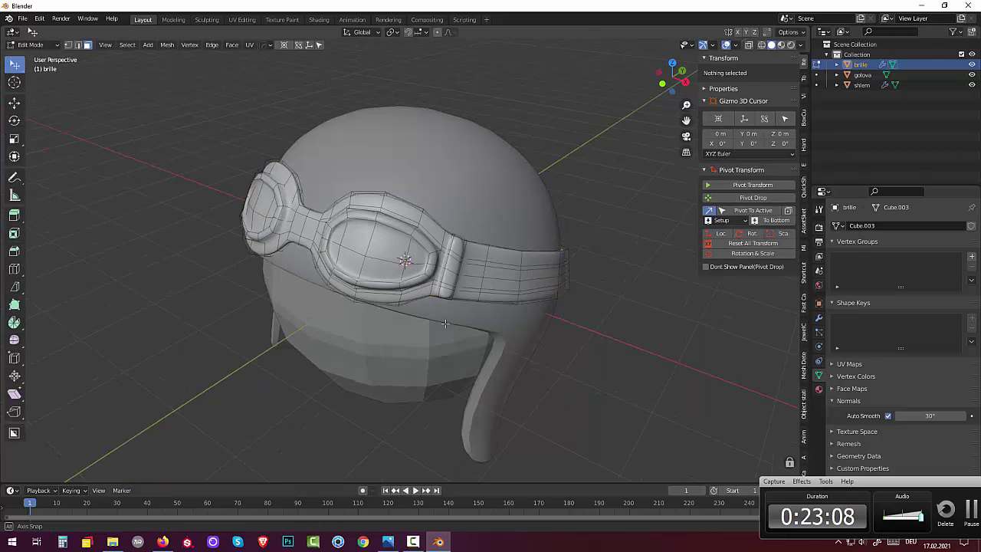
mouse_move(455, 335)
middle_mouse_down()
mouse_move(425, 309)
mouse_move(470, 292)
middle_mouse_up()
scroll(423, 301, "up", 5)
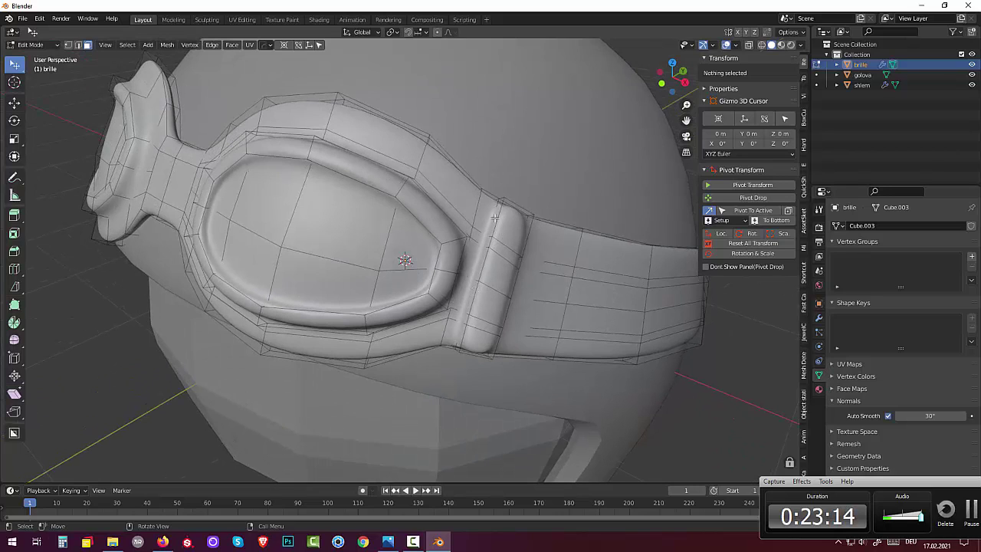
left_click(494, 195)
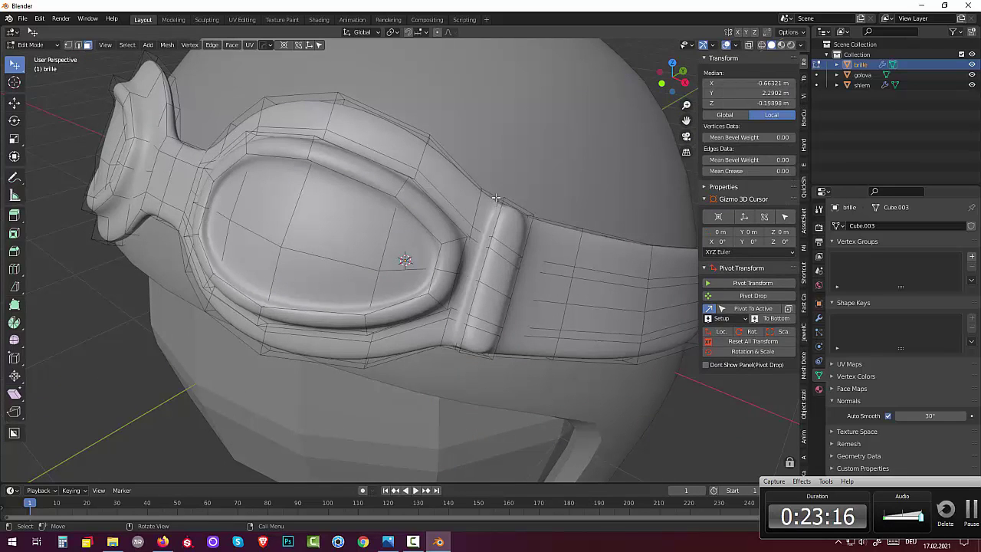
left_click(78, 45)
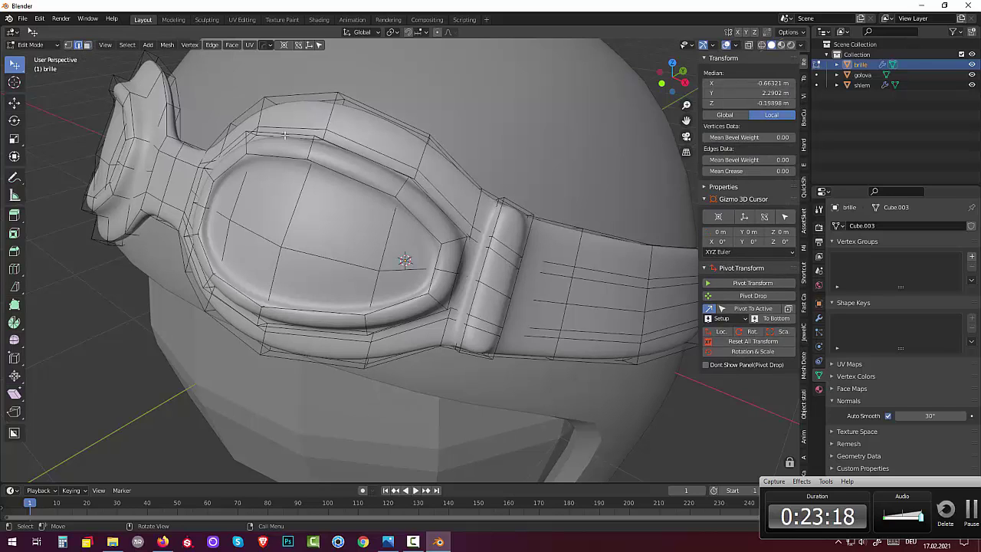
left_click(493, 196)
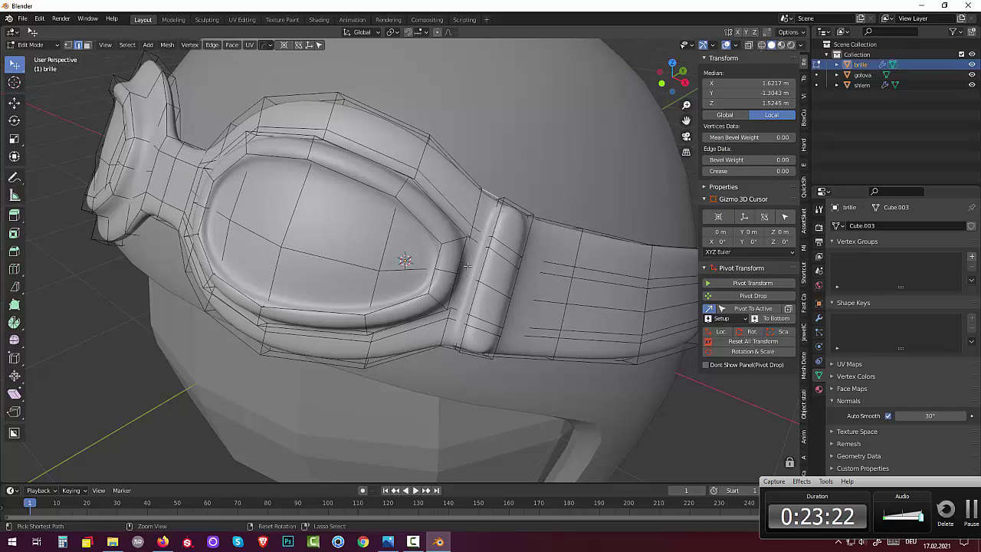
key("ctrl+r")
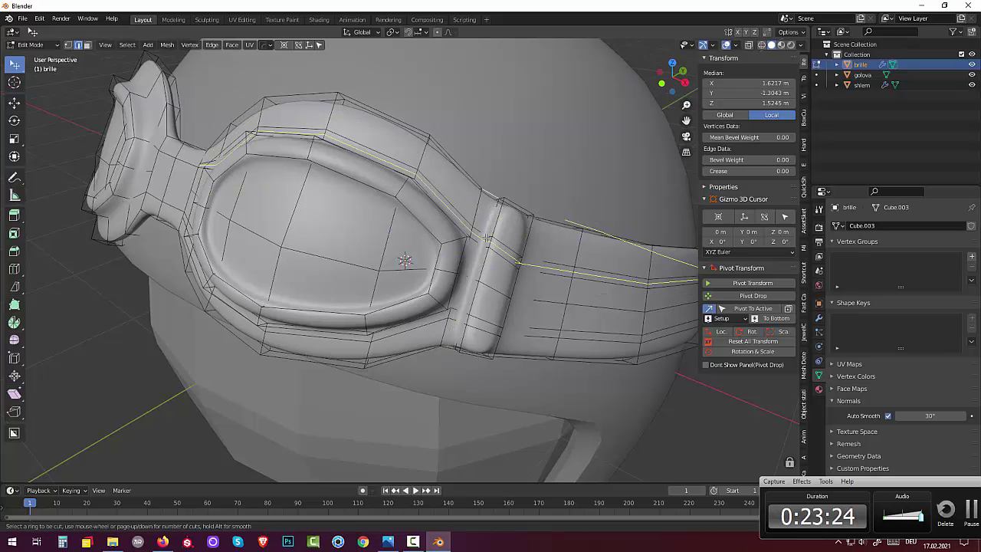
left_click(479, 242)
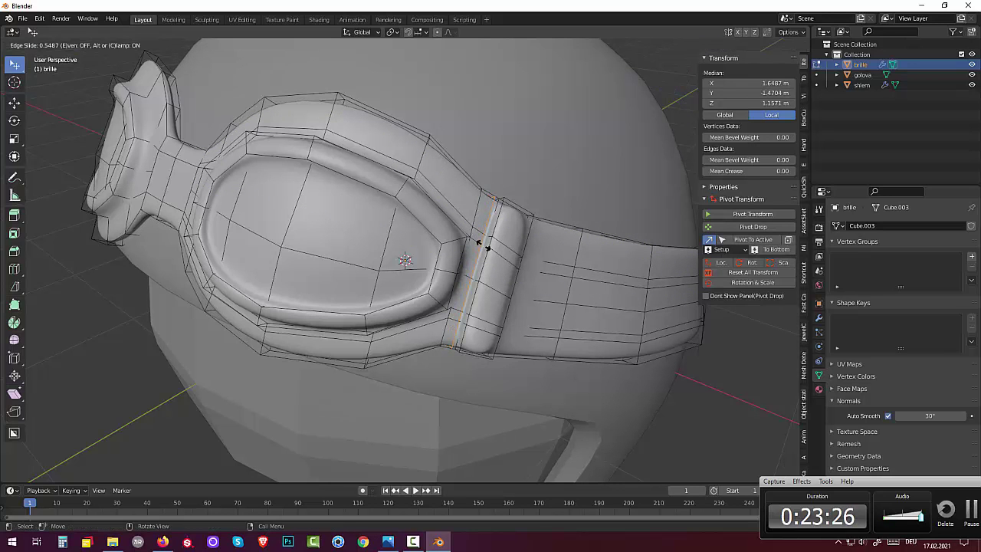
left_click(481, 246)
- Cut another loop across the far-side strap, slid to factor 0.549
middle_click_drag(481, 246, 403, 217)
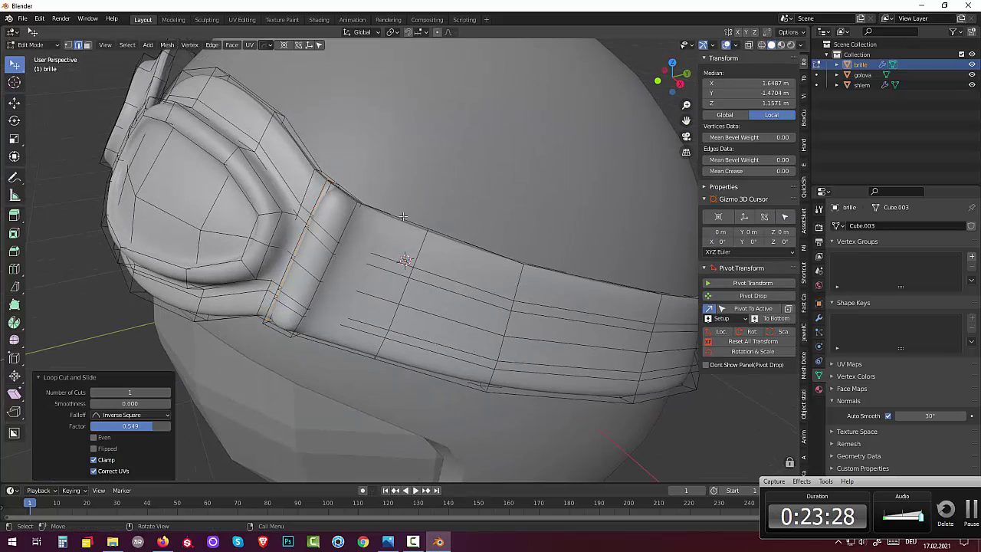
left_click(370, 210, "alt")
middle_click_drag(366, 207, 238, 403)
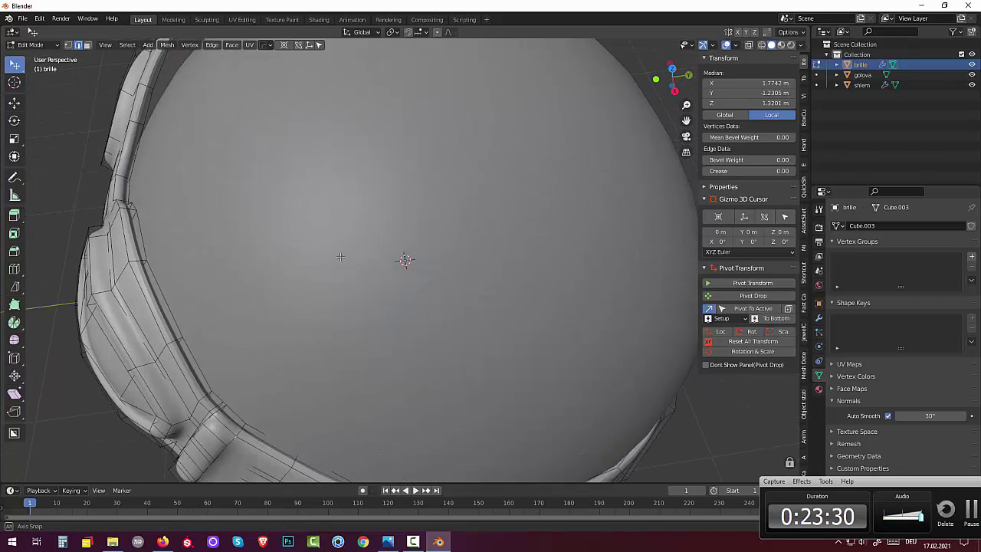
left_click(243, 433, "alt")
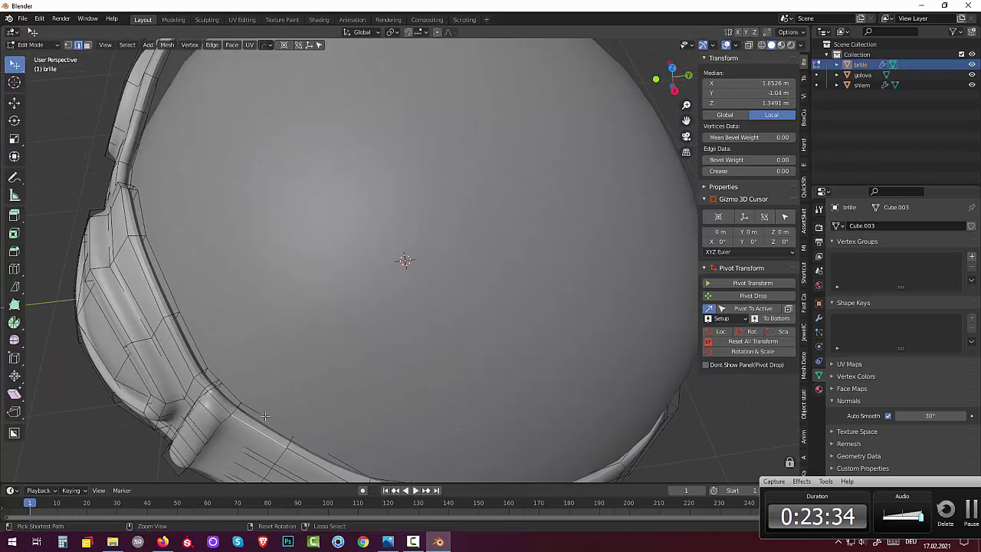
key("ctrl+r")
left_click(265, 416)
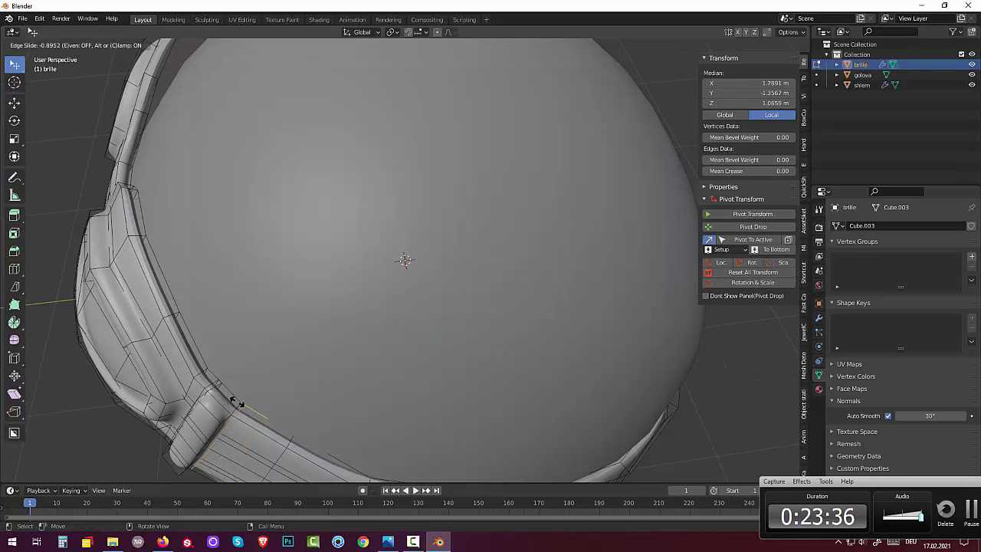
left_click(234, 406)
middle_click_drag(256, 390, 299, 360)
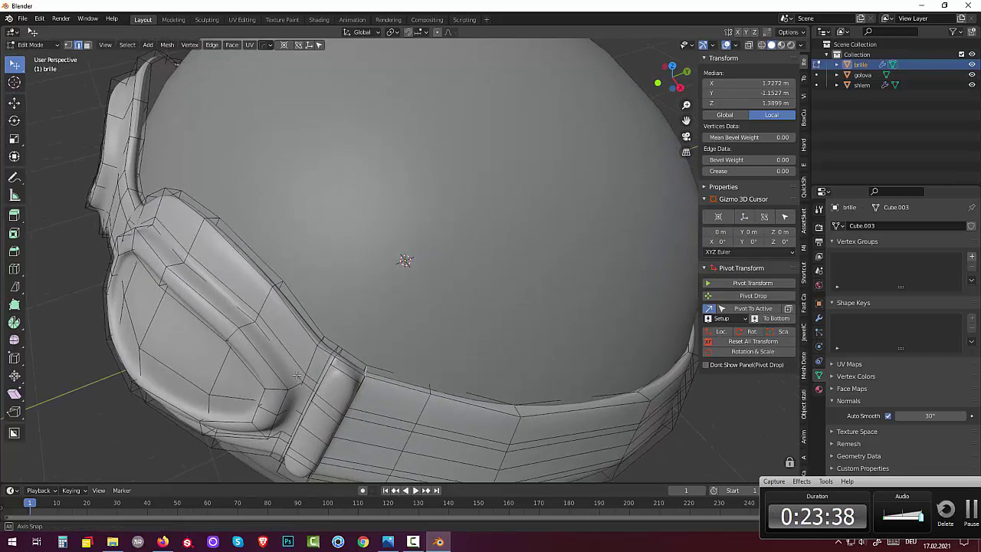
- Add loop cuts running along the strap, sliding them toward its top and lower sides
left_click(364, 314)
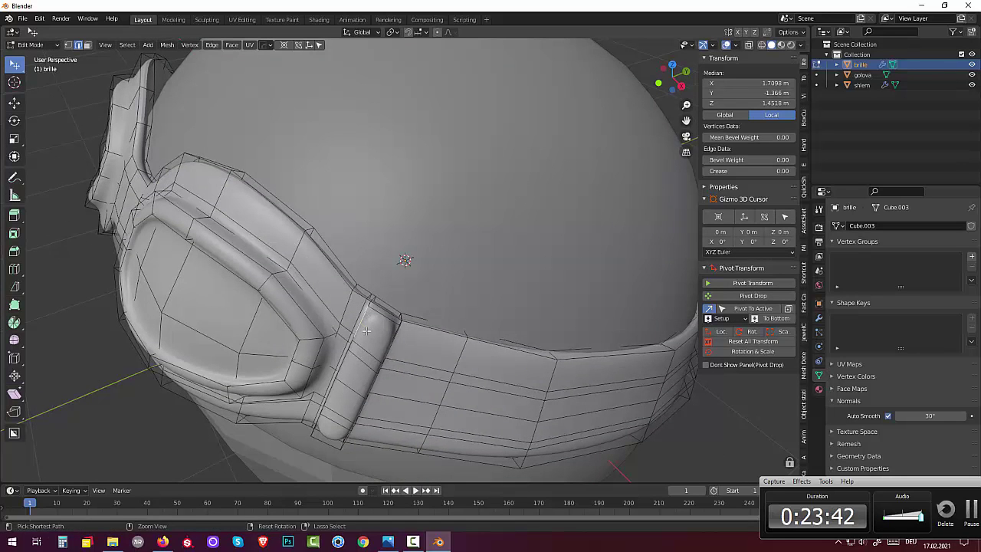
left_click(367, 331, "alt")
key("g")
key("g")
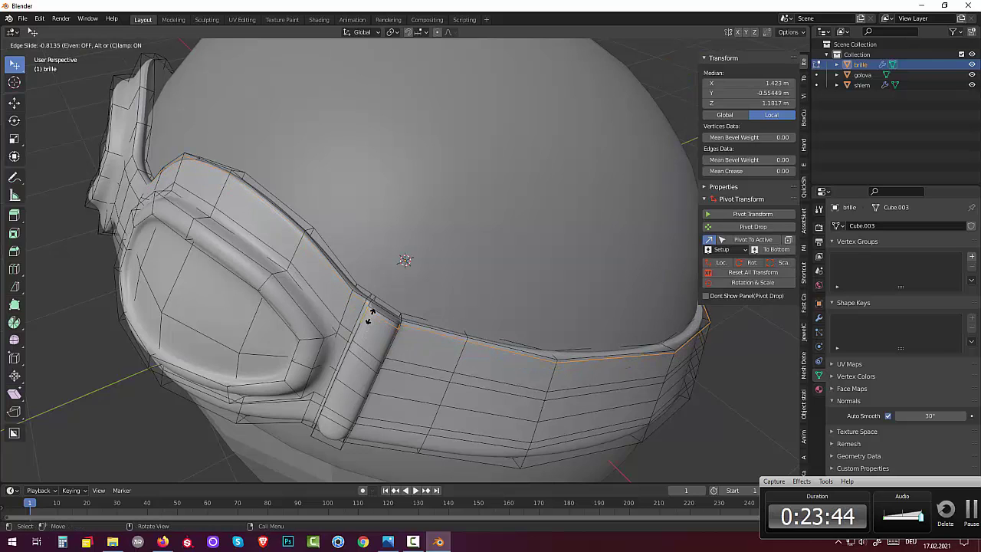
left_click(369, 315)
middle_click_drag(374, 352, 388, 316)
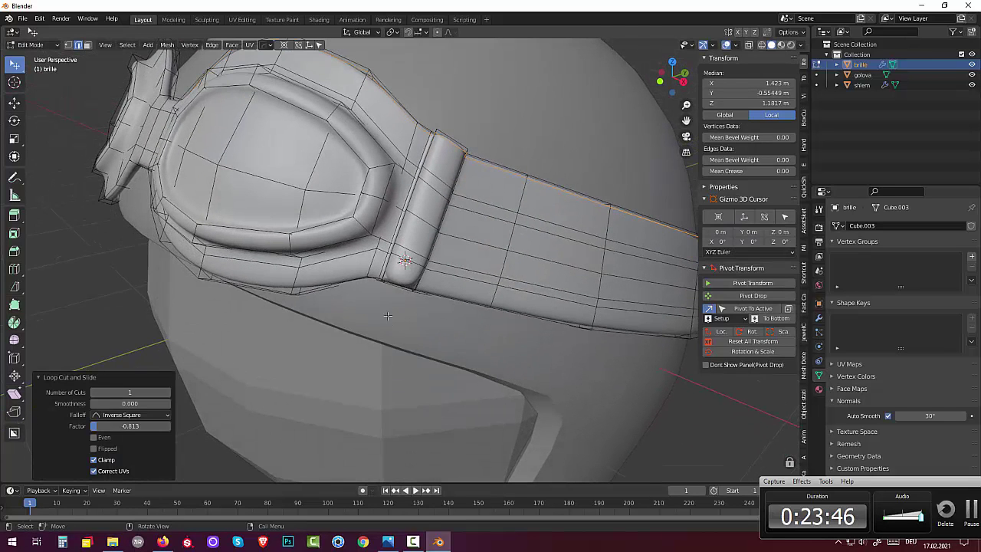
left_click(386, 272)
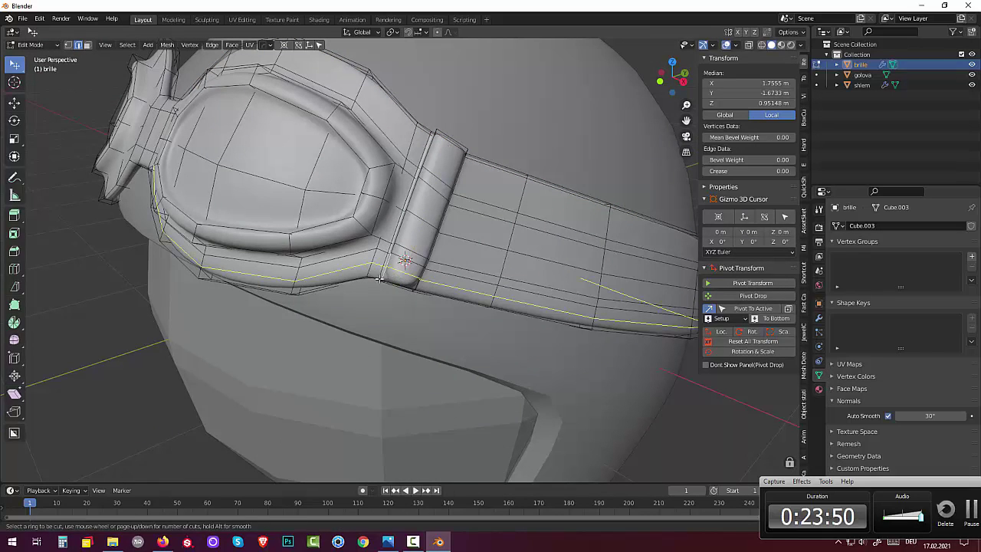
left_click(380, 279, "alt")
key("g")
key("g")
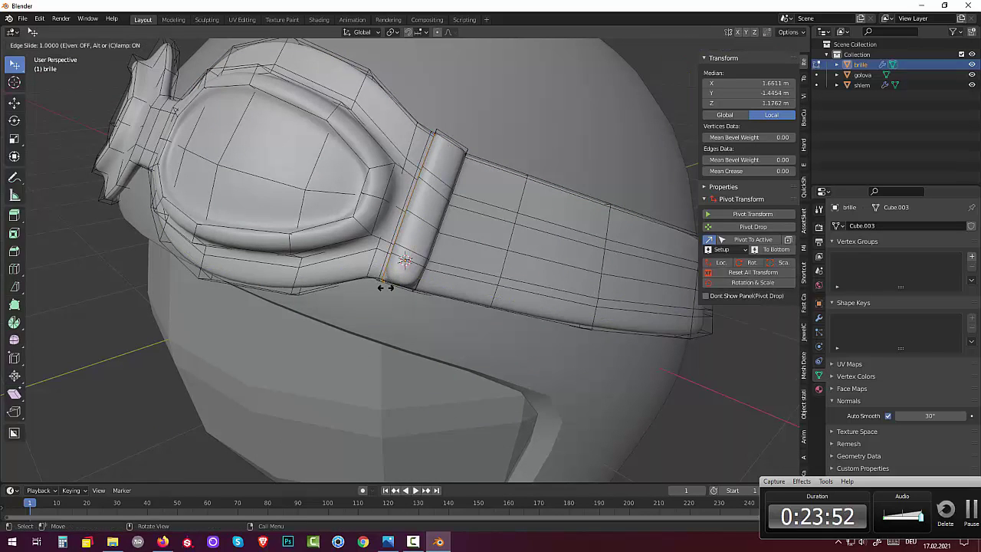
left_click(383, 285)
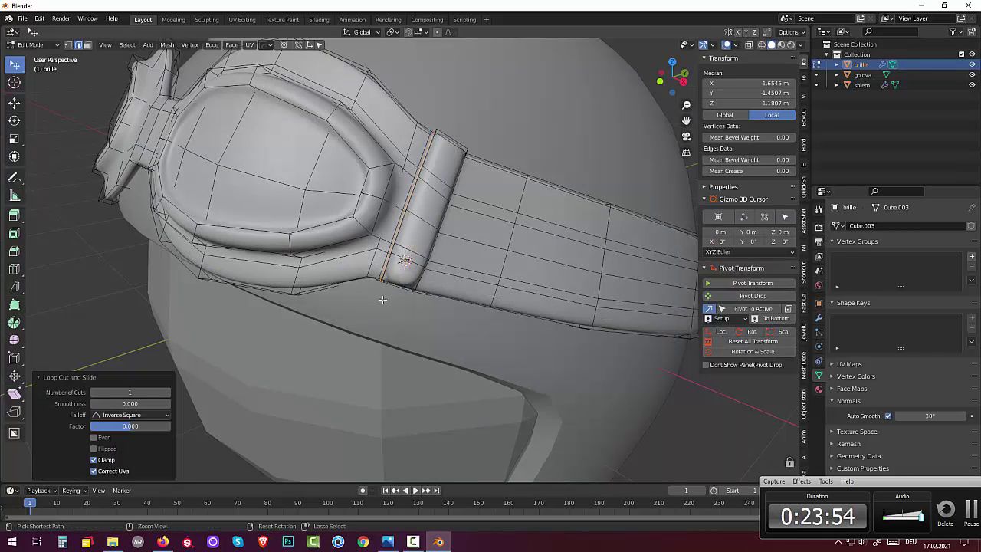
- Cut one more loop along the strap's lower edge, slid by -0.2761, and clear the selection
left_click(382, 300)
left_click(383, 305, "alt")
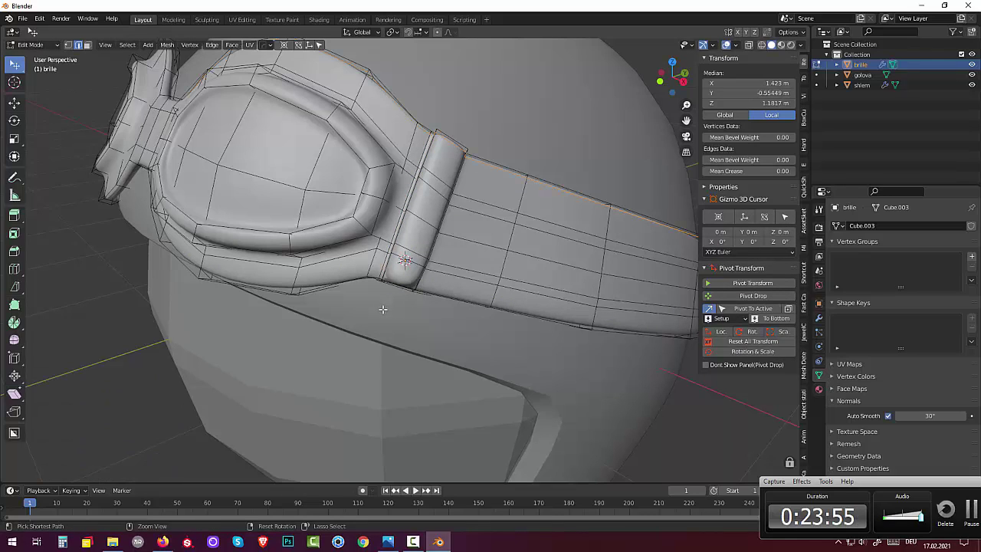
left_click(386, 271)
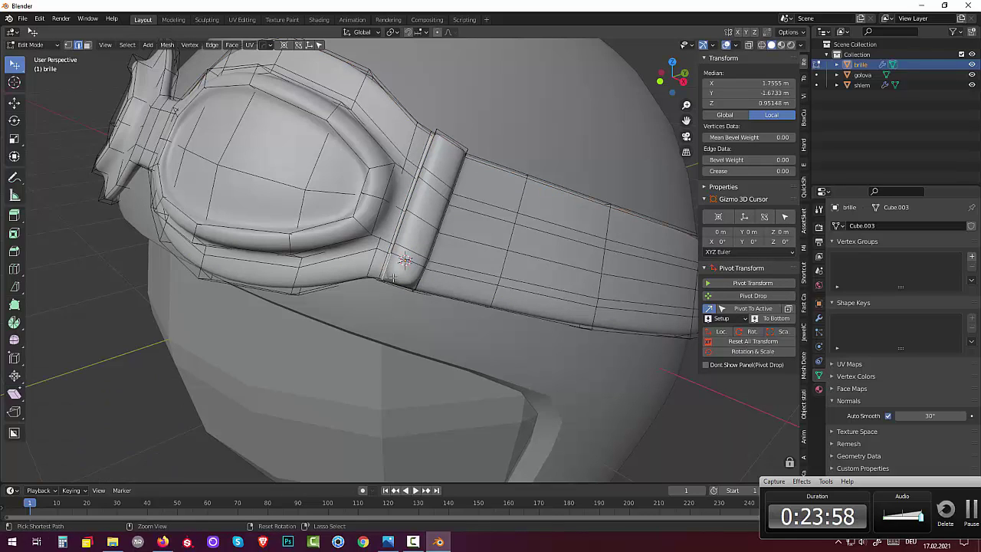
key("ctrl+r")
left_click(385, 276)
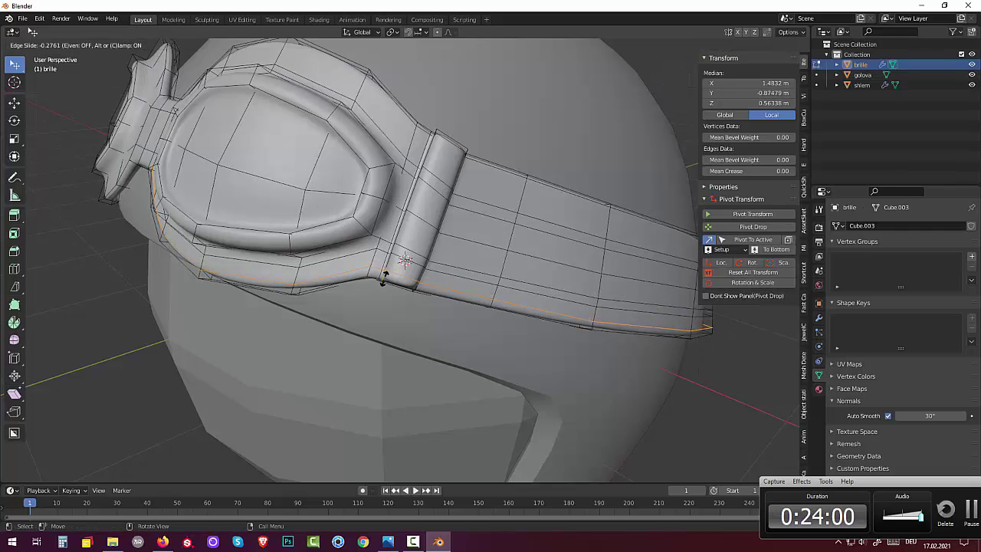
left_click(357, 317)
key("alt+a")
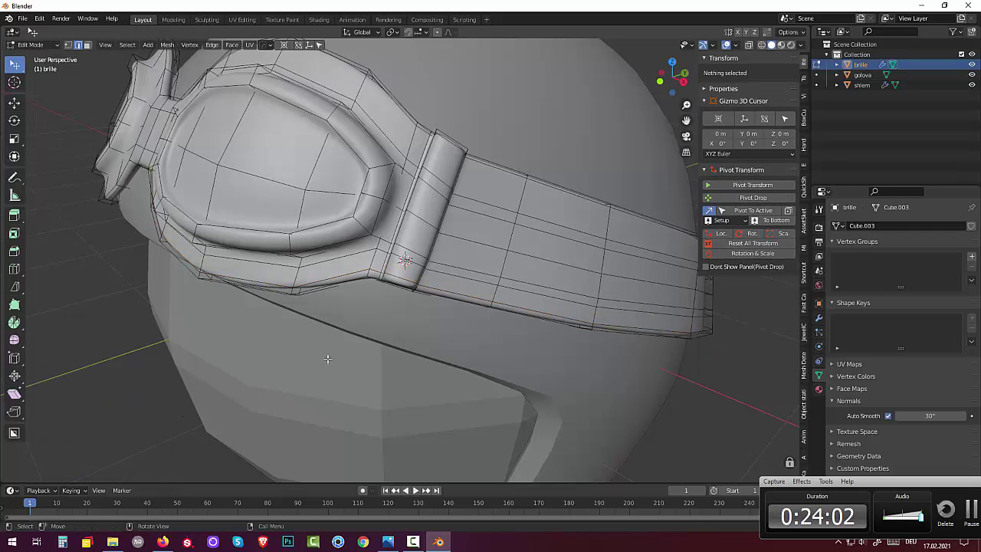
middle_click_drag(343, 366, 415, 370)
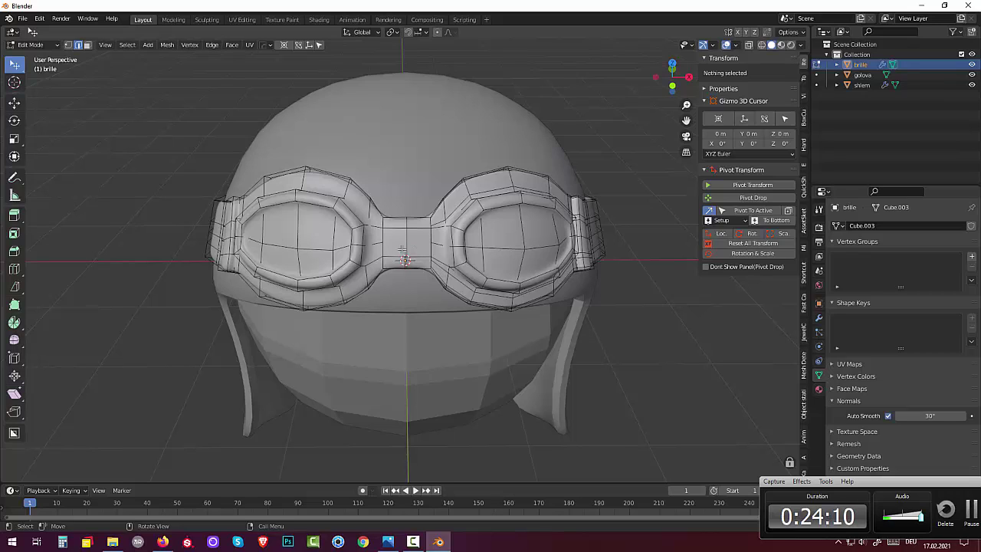
- In face select, add two vertical edge loops across the goggle nose bridge
mouse_move(428, 290)
middle_mouse_down()
mouse_move(391, 318)
mouse_move(416, 300)
mouse_move(408, 287)
middle_mouse_up()
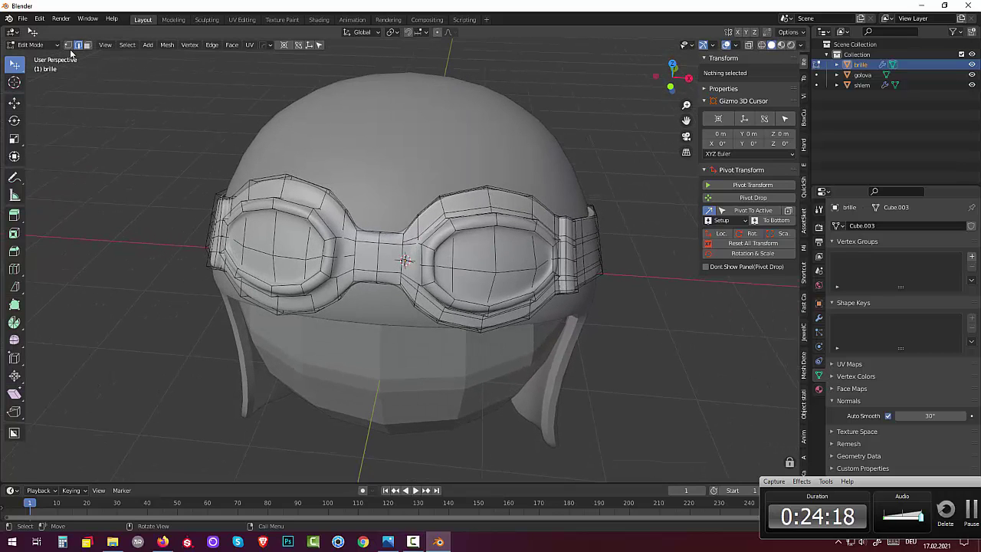
left_click(87, 44)
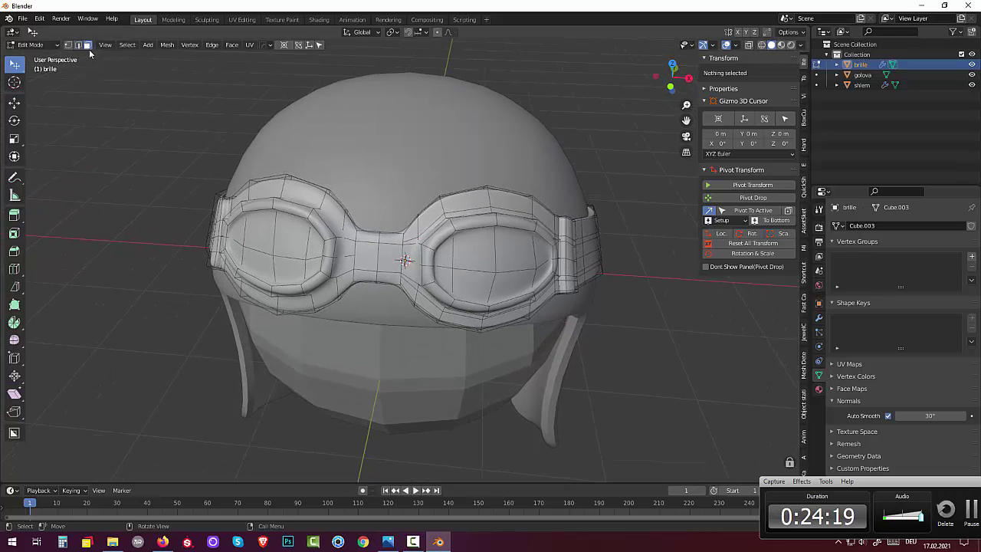
left_click(394, 246)
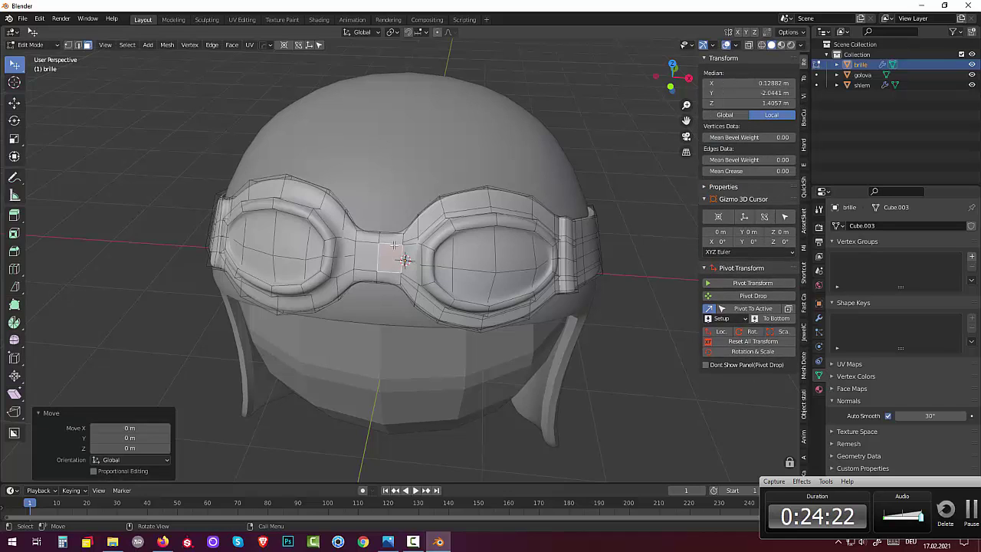
key("ctrl+r")
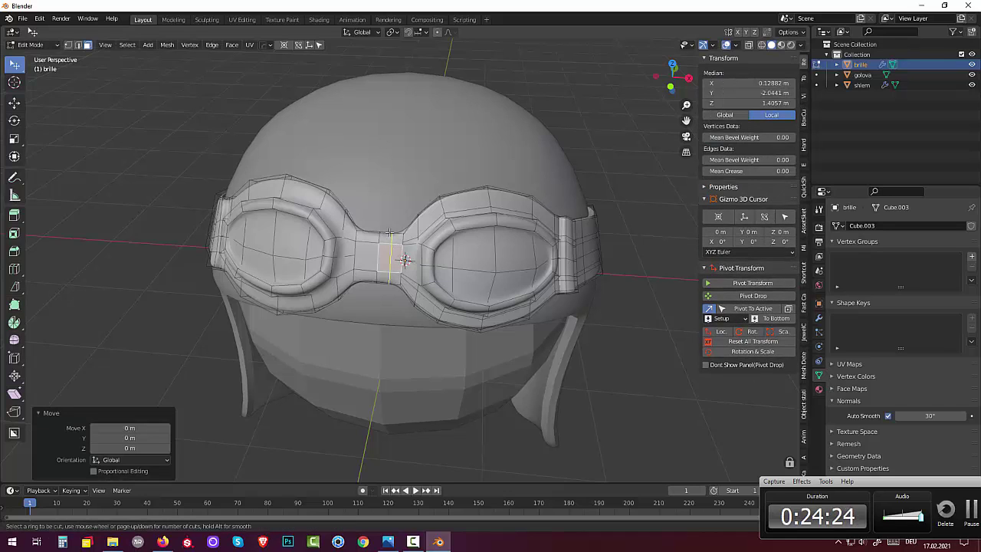
left_click(389, 232)
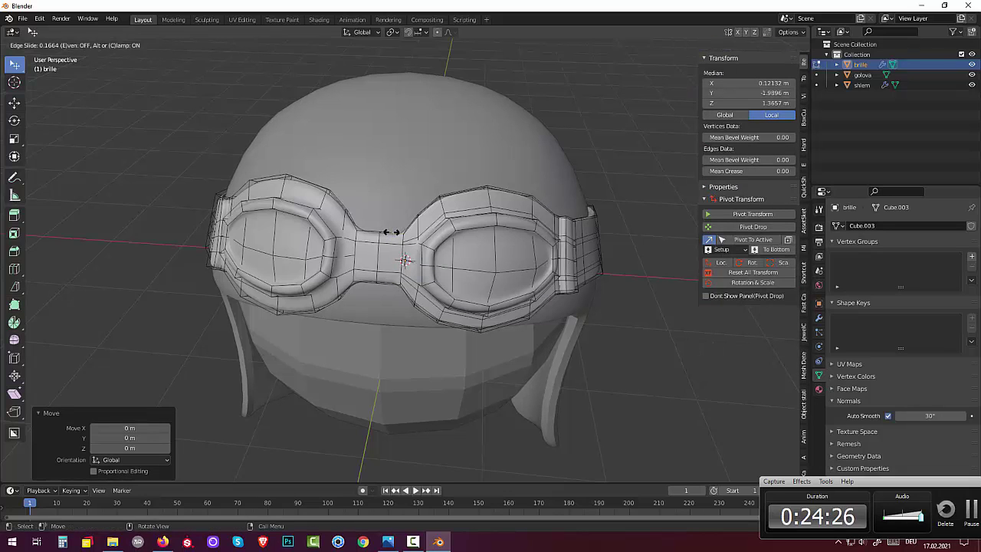
left_click(389, 232)
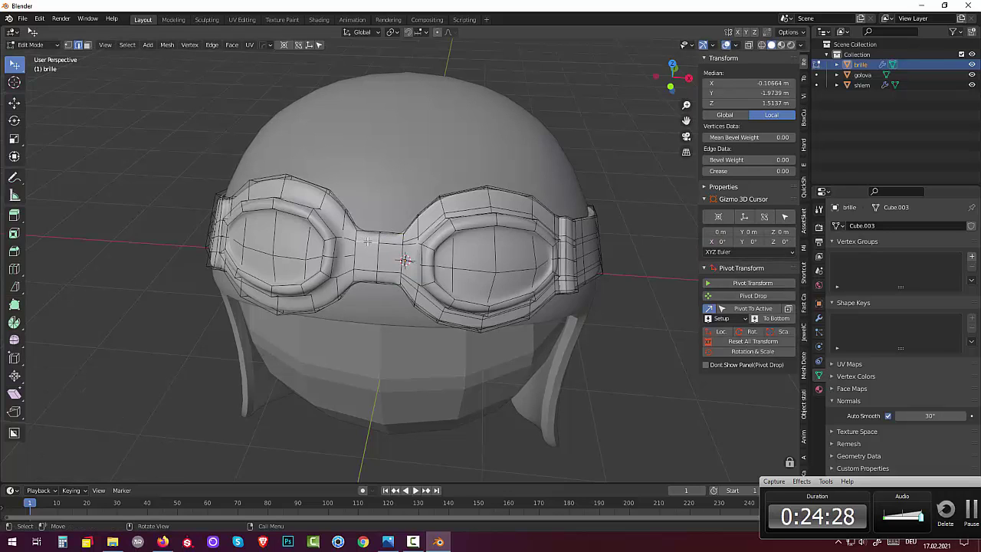
key("ctrl")
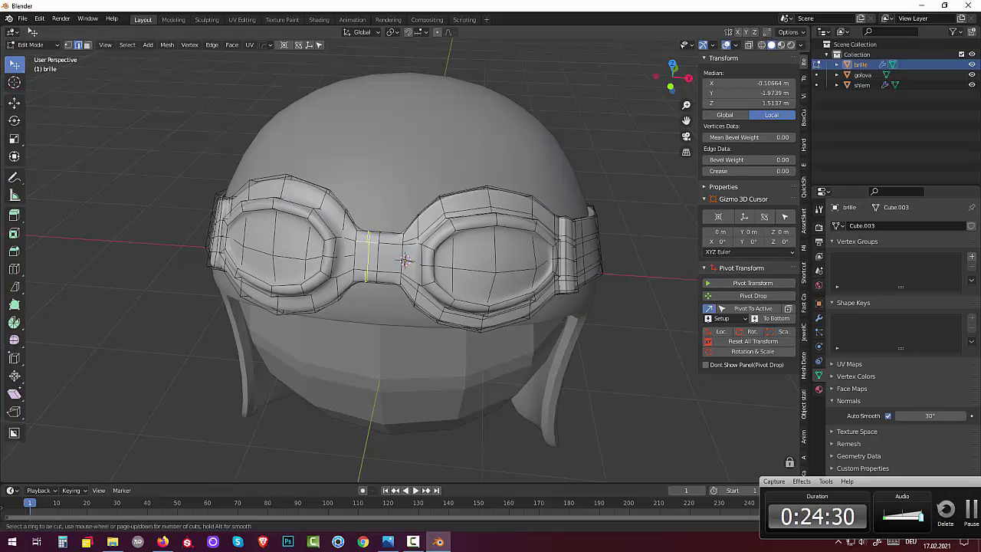
key("ctrl+r")
left_click(366, 242)
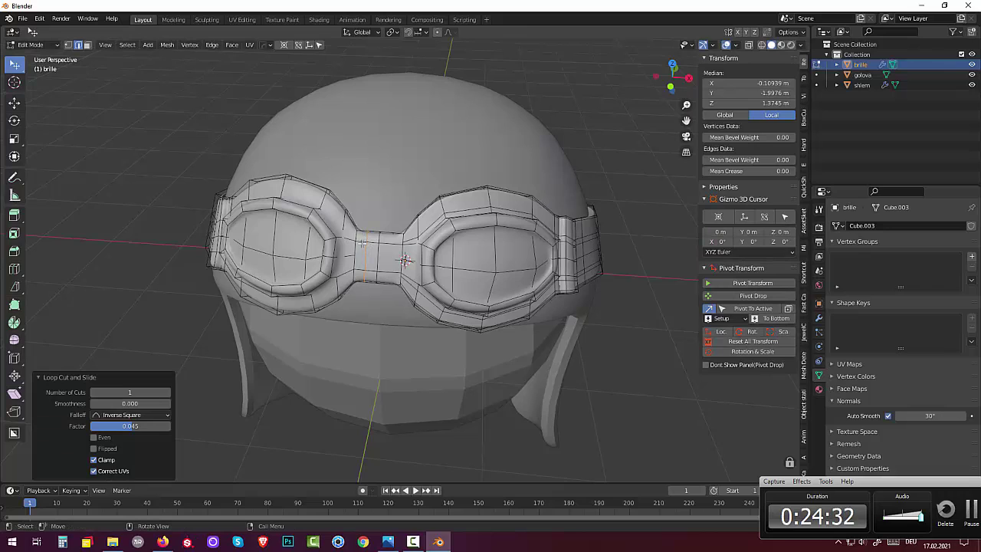
- Cut a third loop across the bridge, sliding it into position
left_click(372, 261)
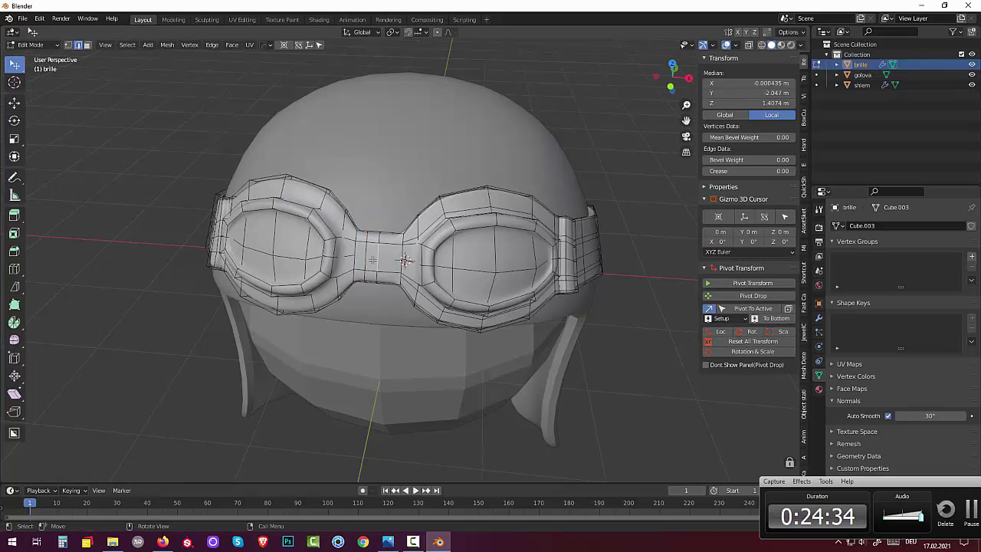
key("3")
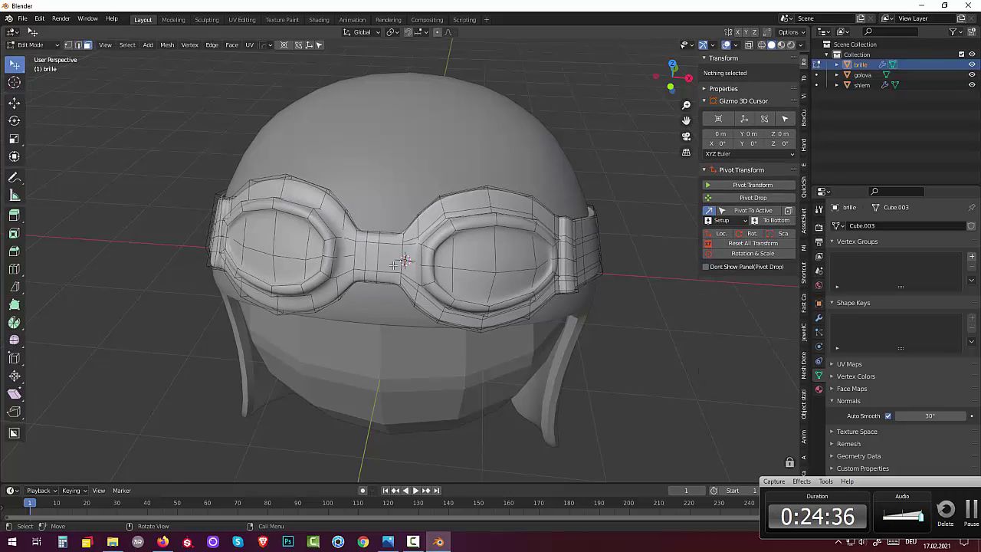
left_click(388, 260)
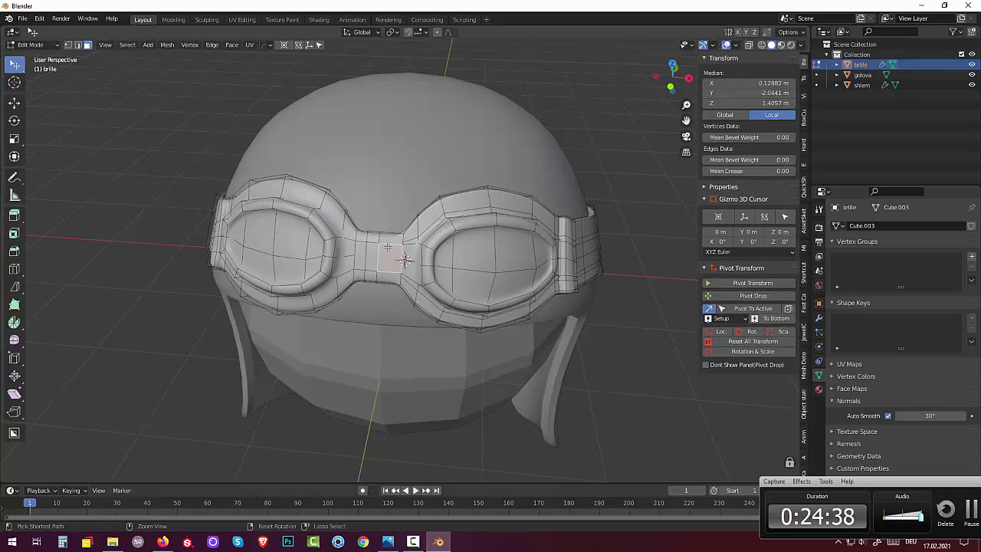
key("ctrl+r")
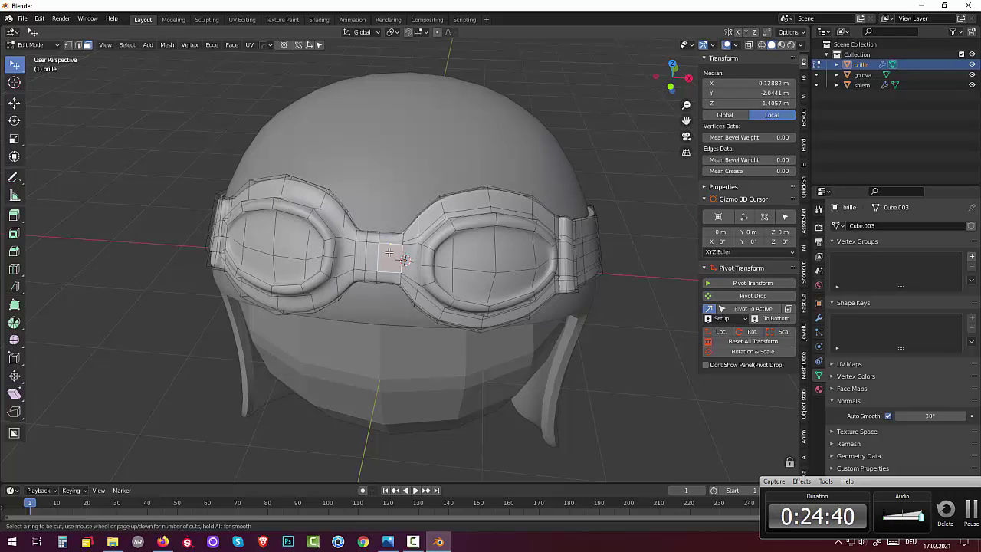
left_click(385, 290)
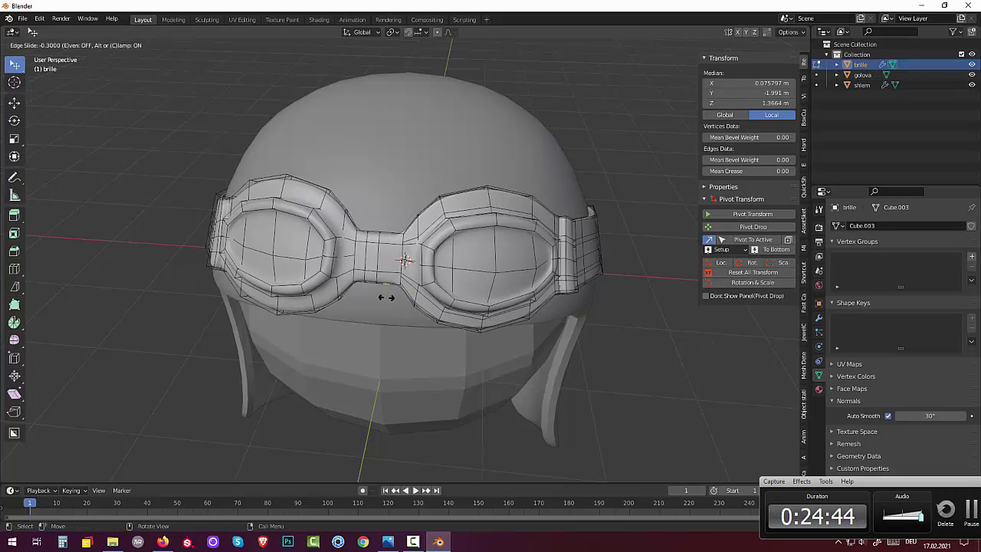
left_click(379, 306)
- Undo the last two changes, review the bridge from above, and select the whole goggles mesh
left_click(359, 340)
middle_click_drag(359, 341, 365, 399)
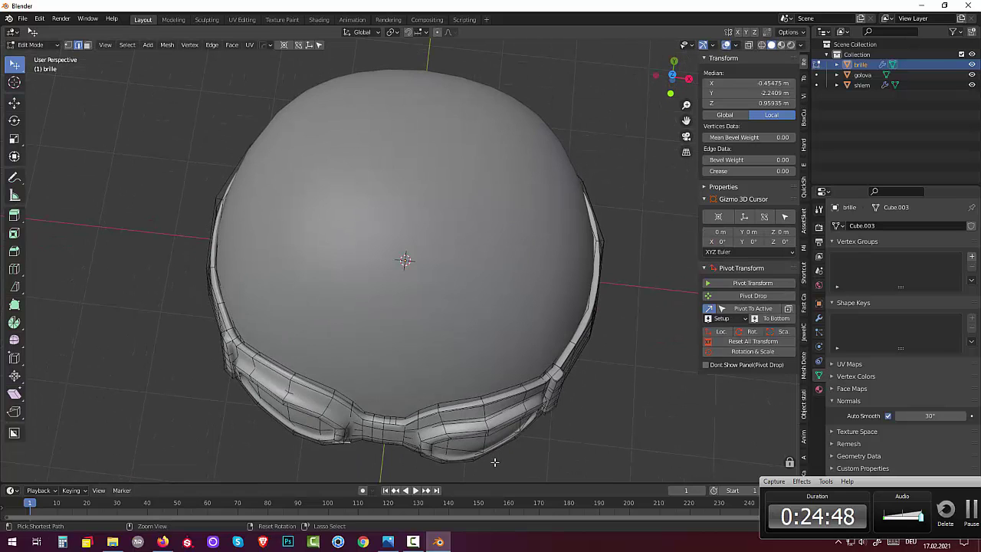
key("ctrl+z")
key("ctrl+z")
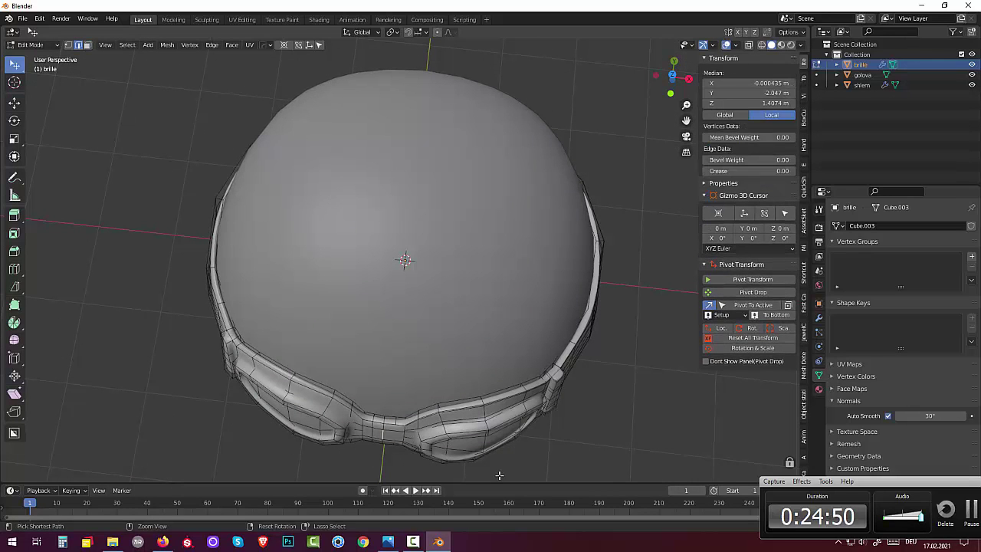
key("ctrl+z")
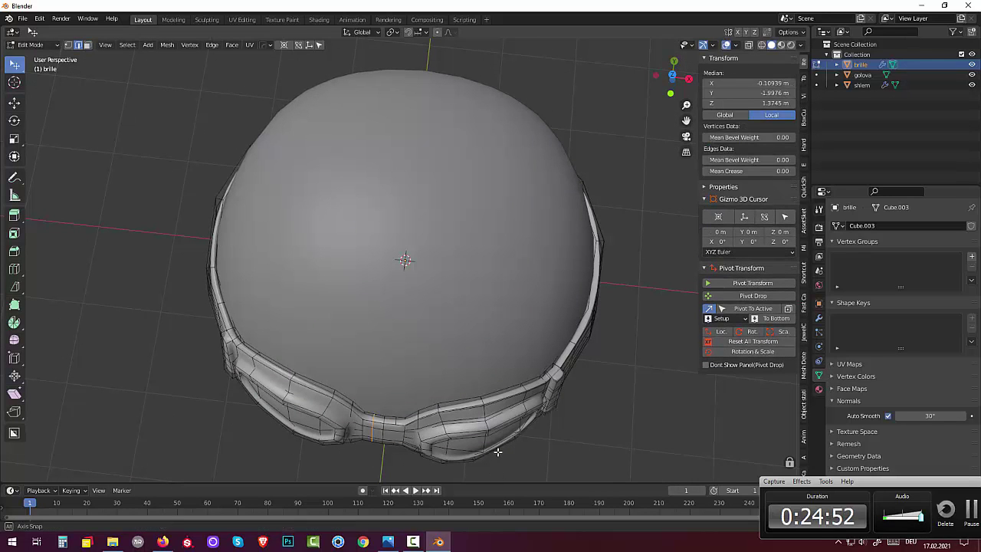
mouse_move(498, 452)
middle_mouse_down()
mouse_move(502, 399)
mouse_move(481, 398)
middle_mouse_up()
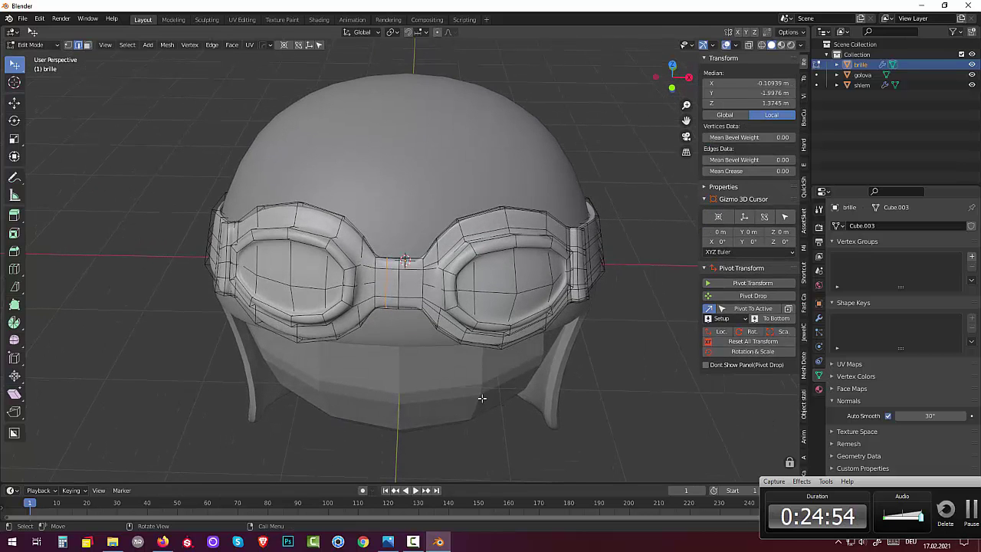
middle_click_drag(312, 220, 445, 379)
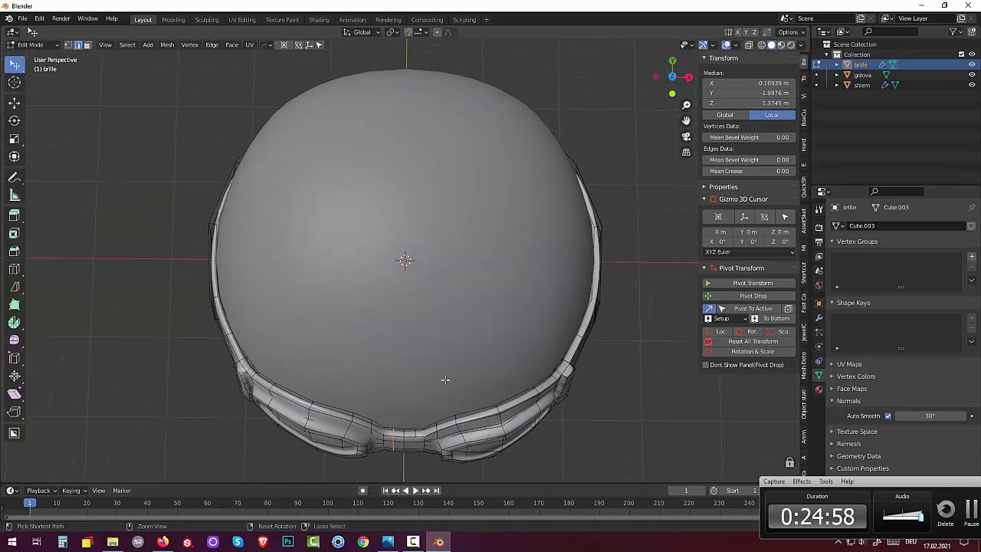
key("3")
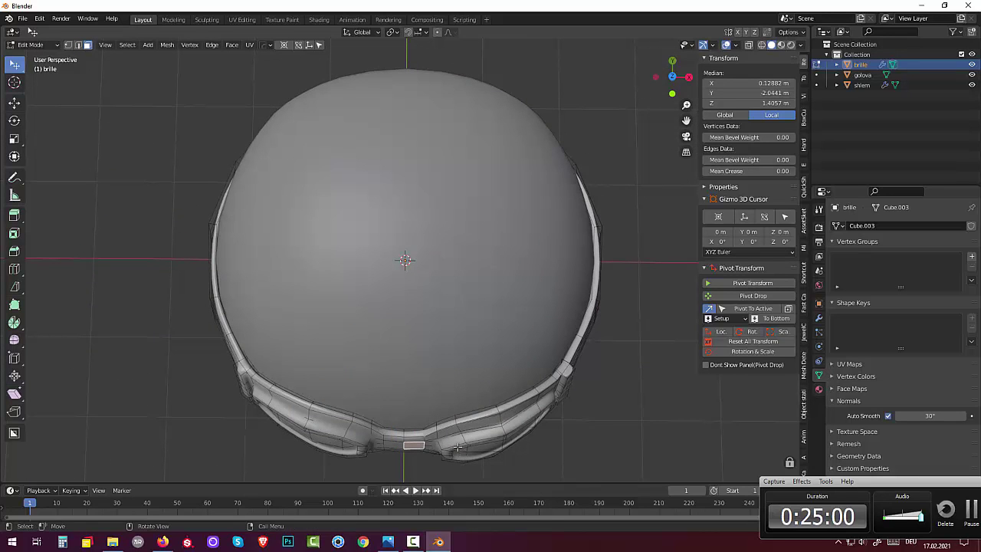
mouse_move(457, 457)
middle_mouse_down()
mouse_move(455, 375)
mouse_move(409, 313)
middle_mouse_up()
key("ctrl+l")
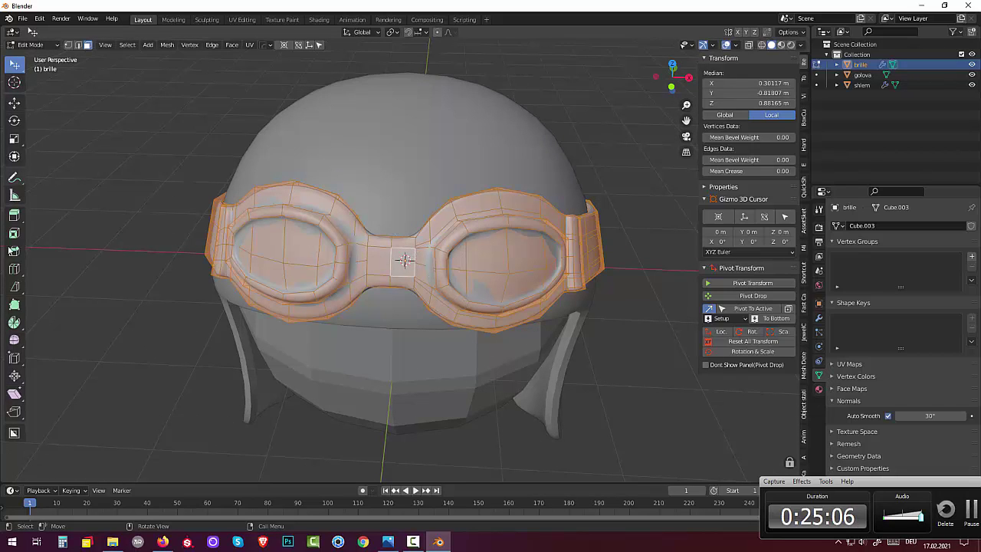
- Try a first bisect down through the bridge, then reselect the whole goggles mesh
left_click(14, 286)
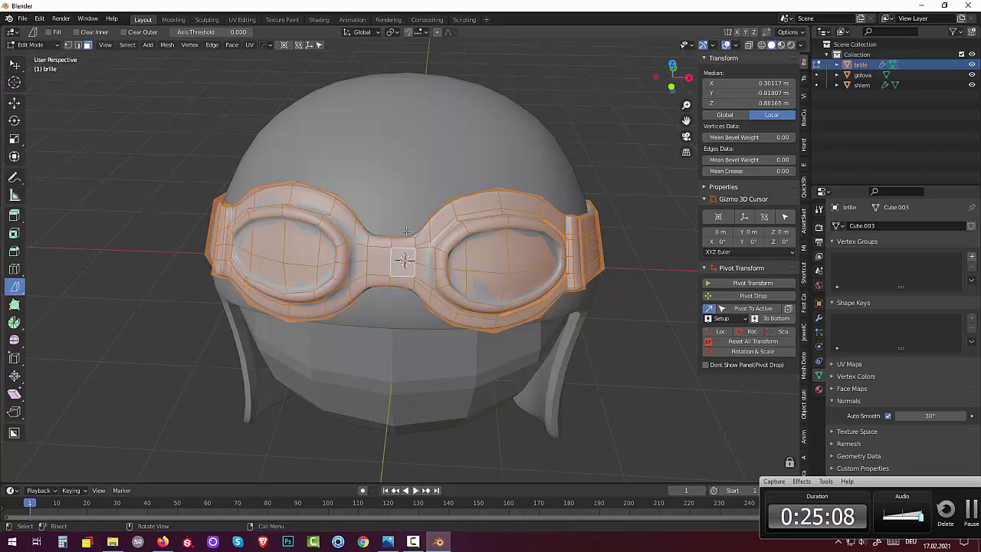
left_click_drag(406, 235, 404, 313)
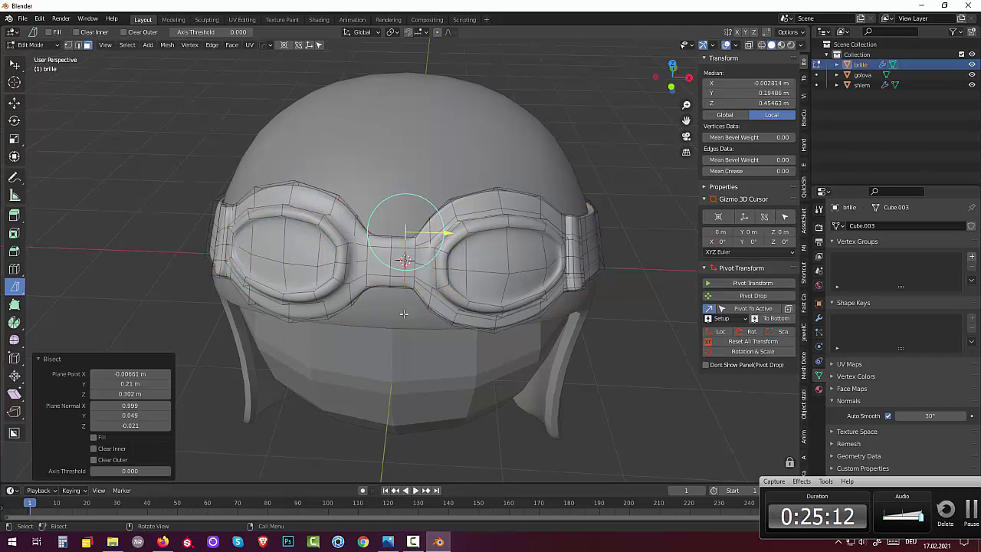
key("alt+a")
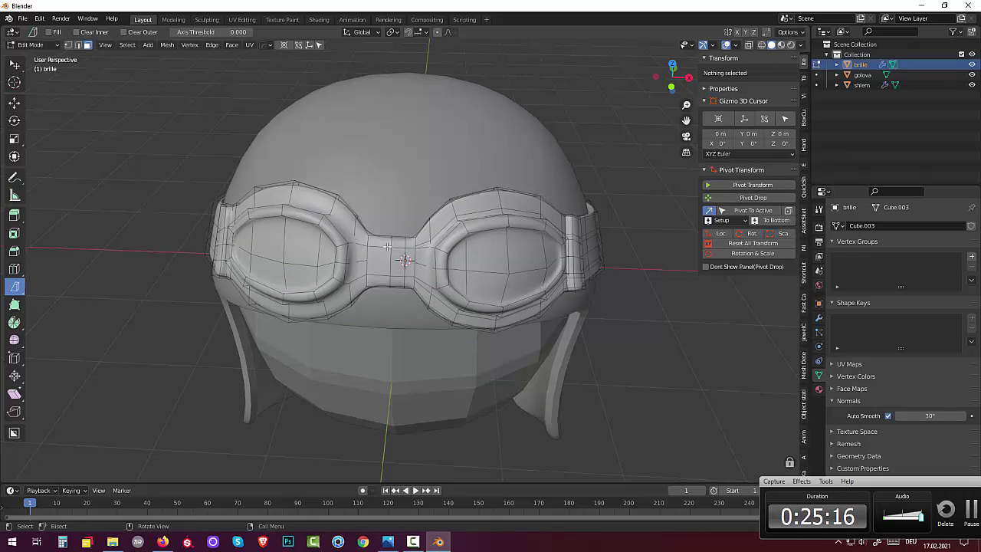
left_click(384, 253)
key("ctrl+l")
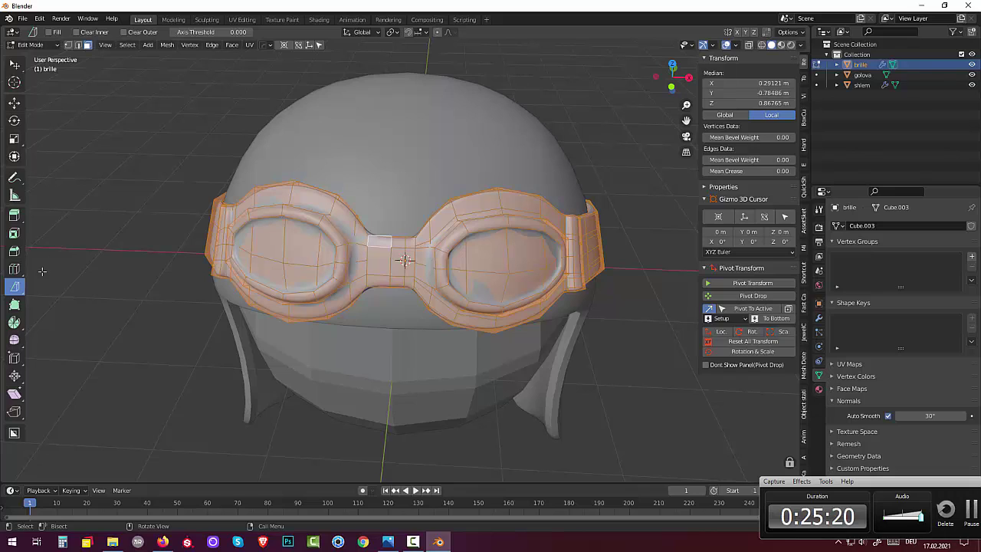
- Bisect the goggles again with a straightened vertical cut through the bridge centre
left_click(15, 289)
left_click_drag(380, 228, 374, 327)
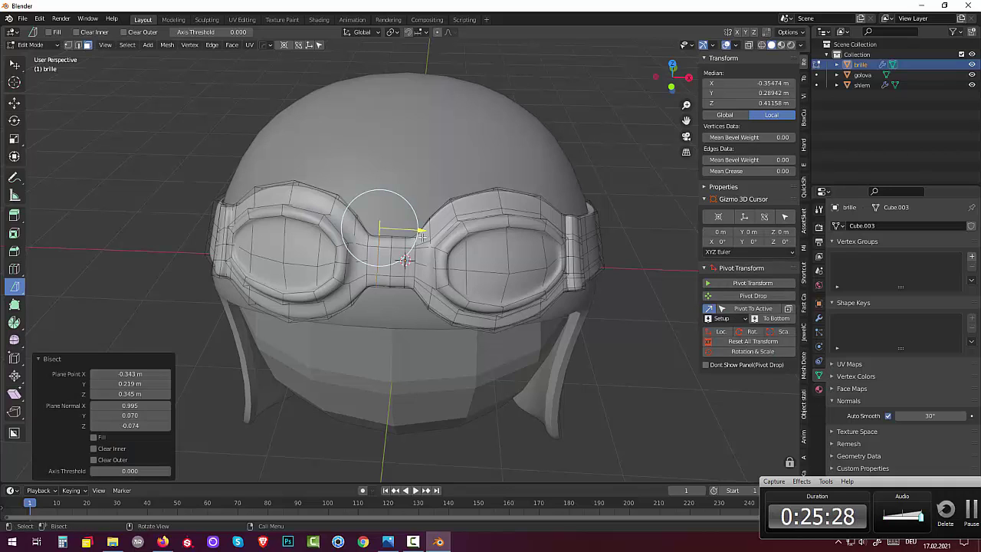
left_click_drag(418, 225, 416, 223)
left_click(717, 342)
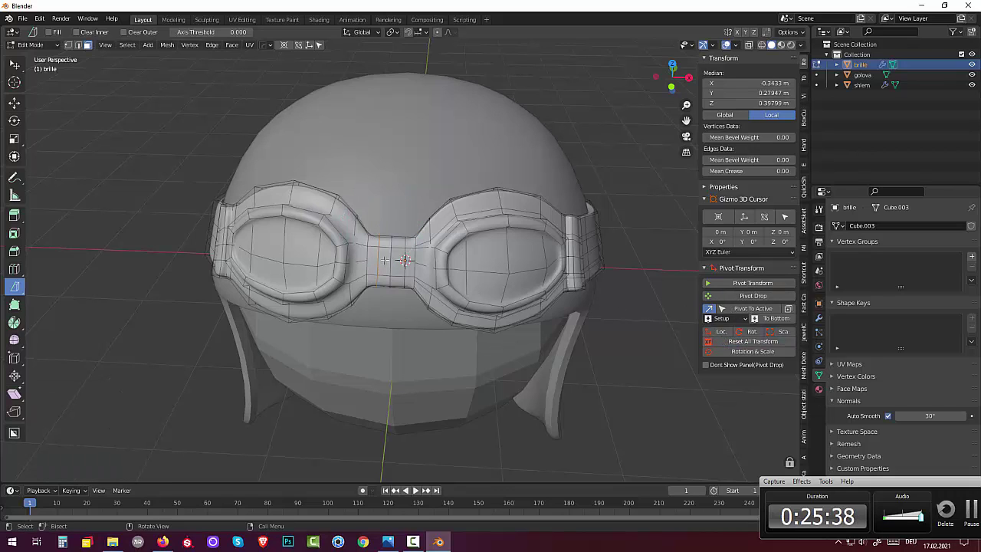
- Shift the new centre cut -0.02 m along X
key("g")
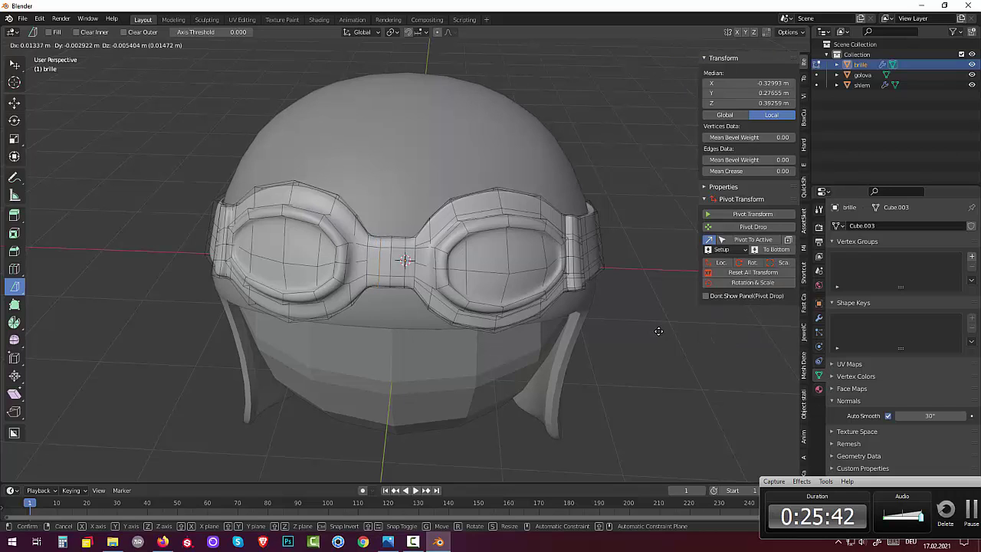
key("x")
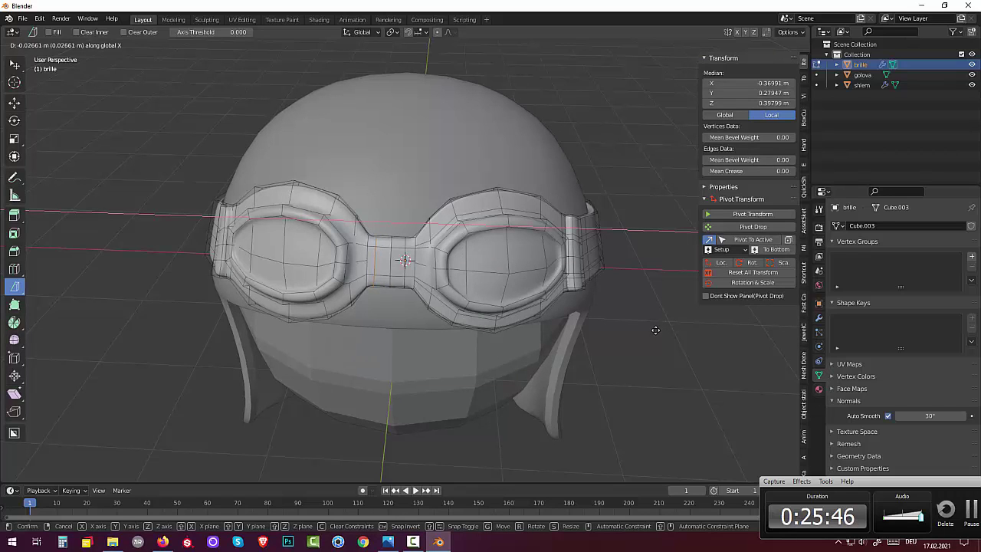
left_click(655, 330)
middle_click_drag(617, 328, 471, 314)
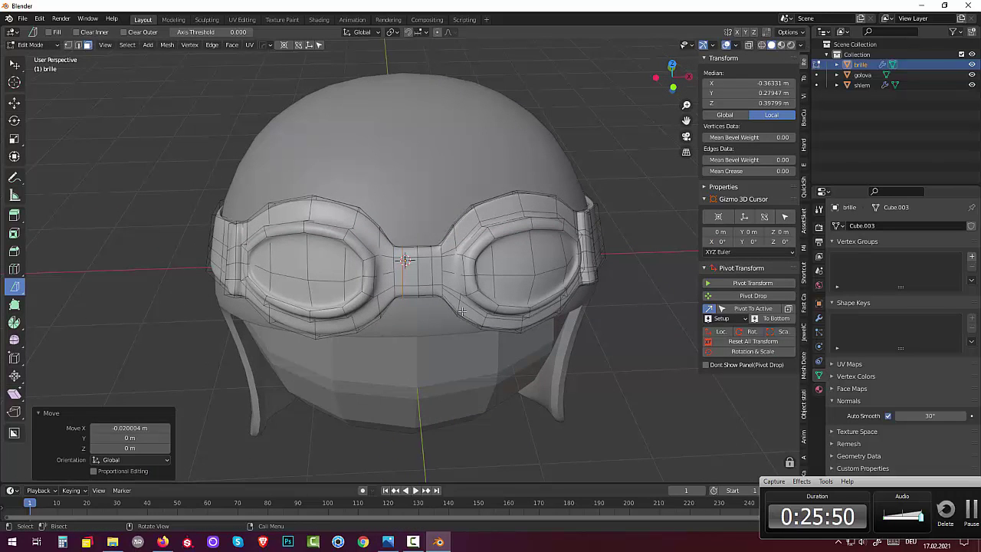
scroll(460, 311, "up", 3)
scroll(456, 311, "up", 4)
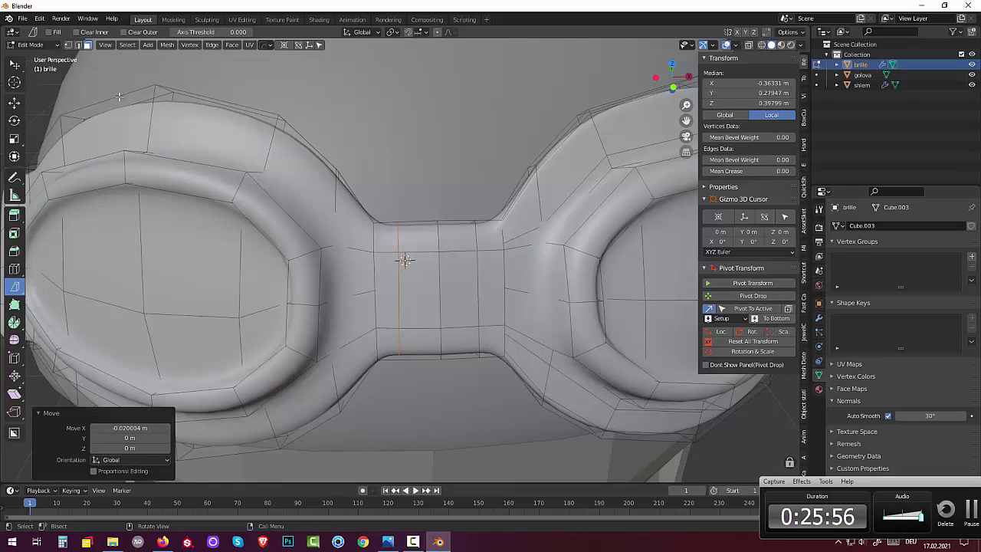
- Knife a horizontal cut across the bridge and start bevelling its middle vertex, about 0.113 m
left_click(67, 44)
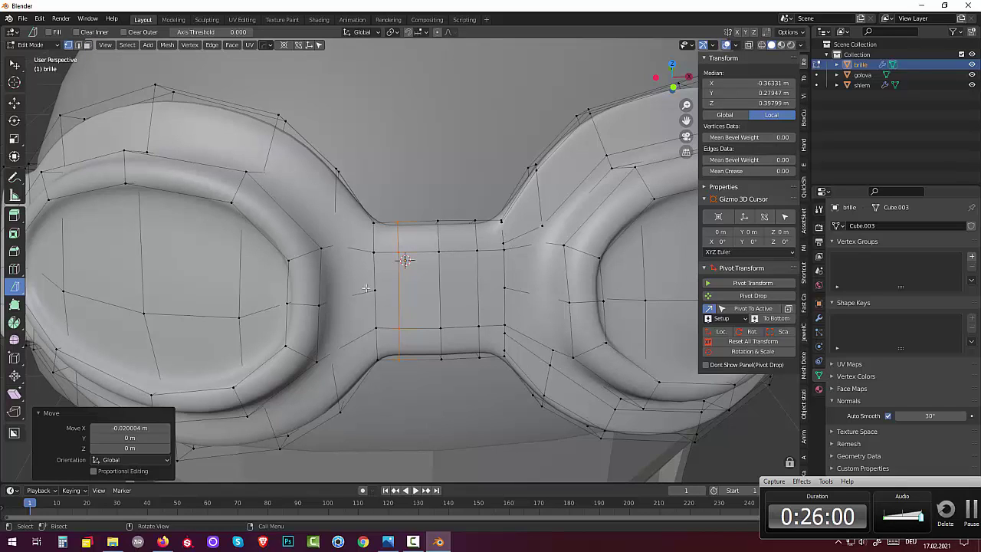
key("k")
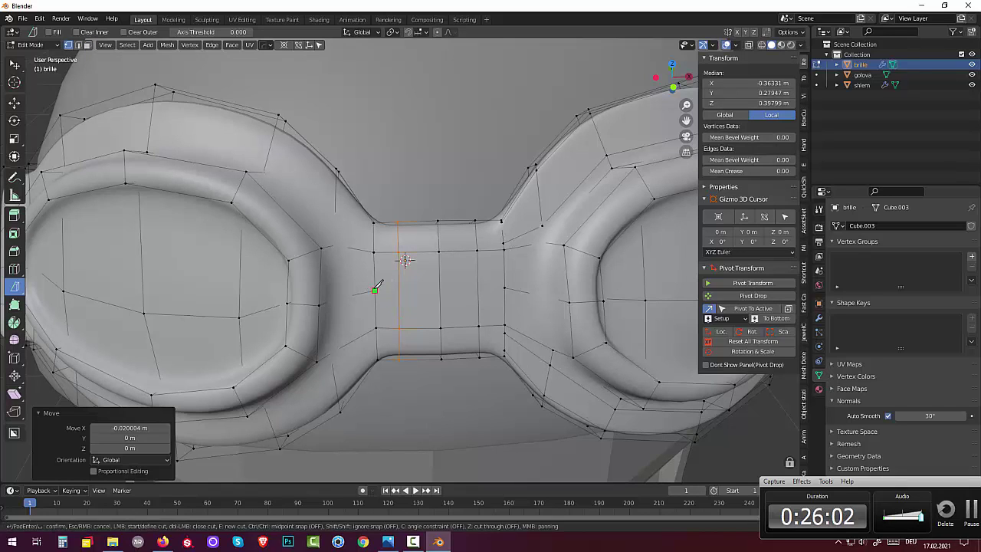
left_click(374, 289)
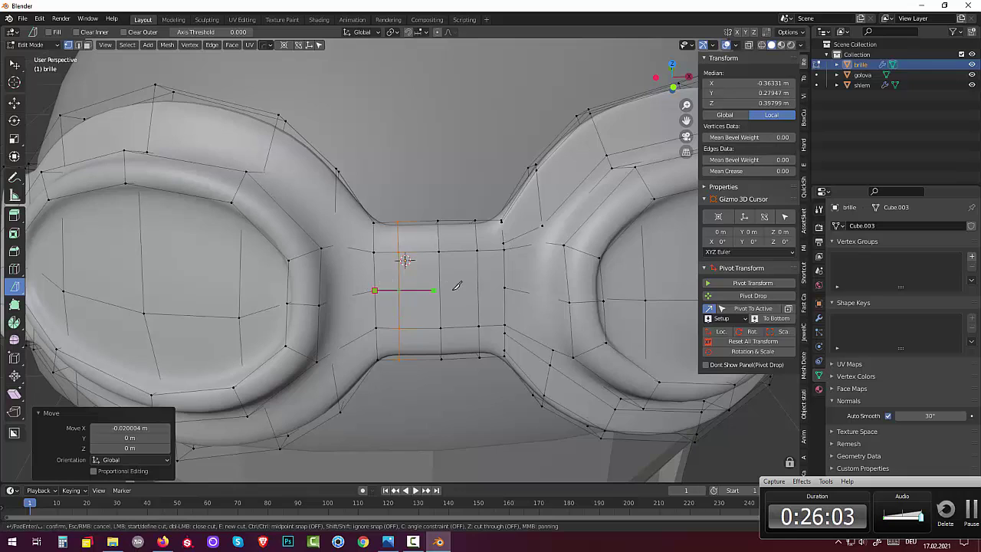
left_click(504, 289)
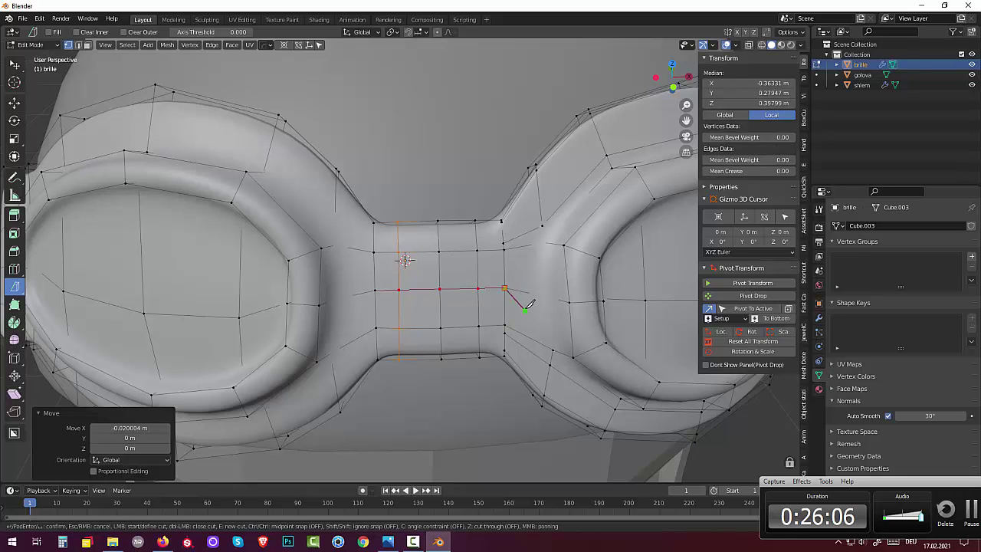
key("Return")
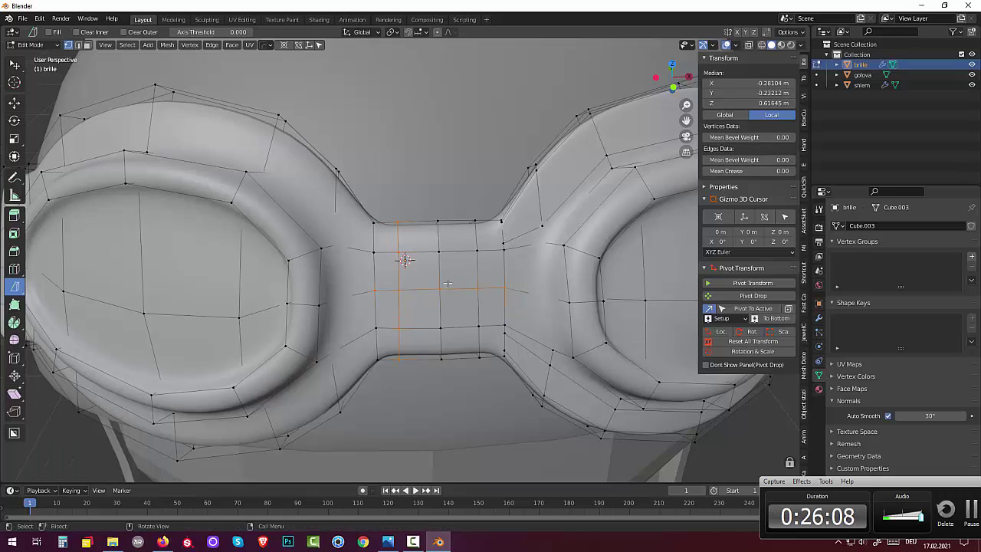
left_click(441, 290)
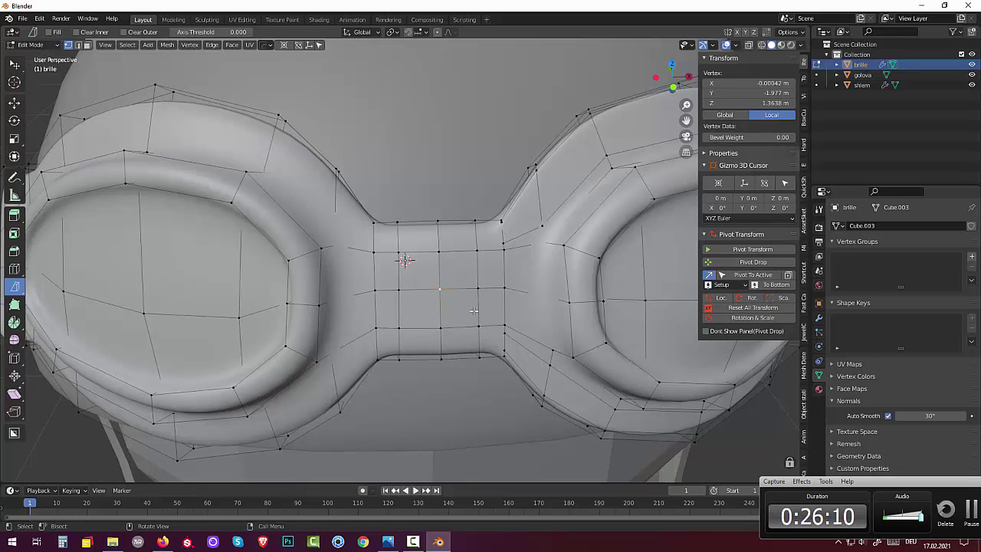
key("ctrl+shift+b")
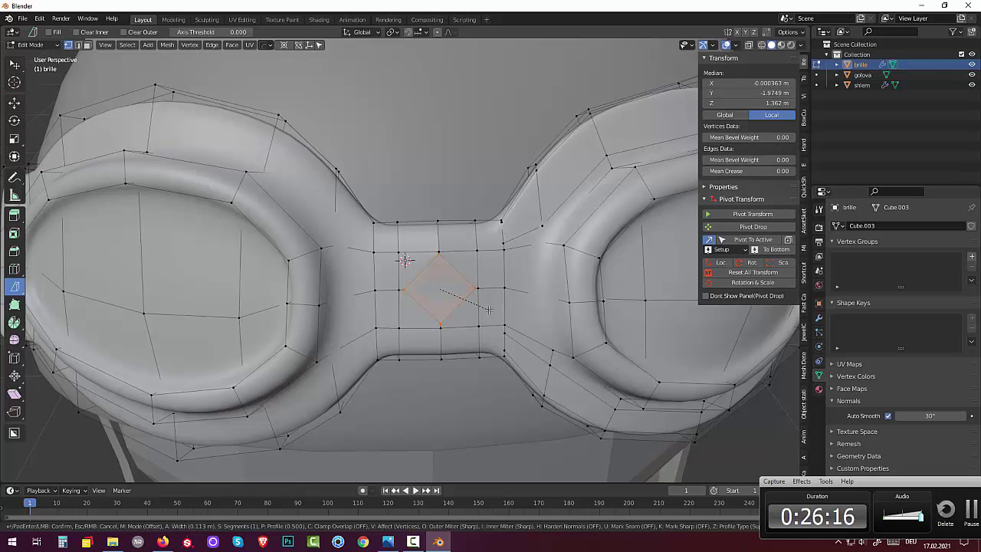
- Confirm the centre-vertex bevel at 0.118 m with Shape 0.116 and 4 segments
scroll(488, 310, "up", 2)
left_click(494, 313)
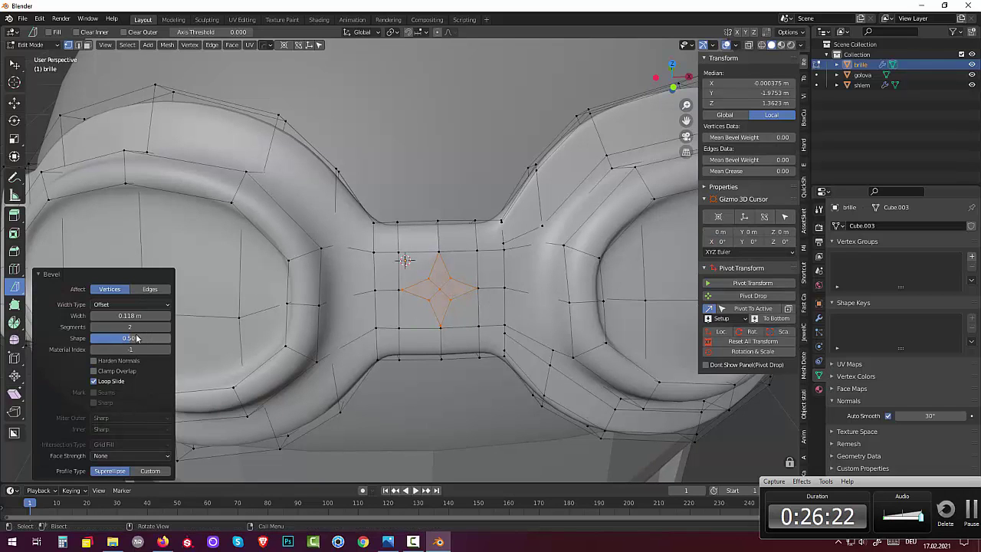
left_click_drag(135, 338, 100, 338)
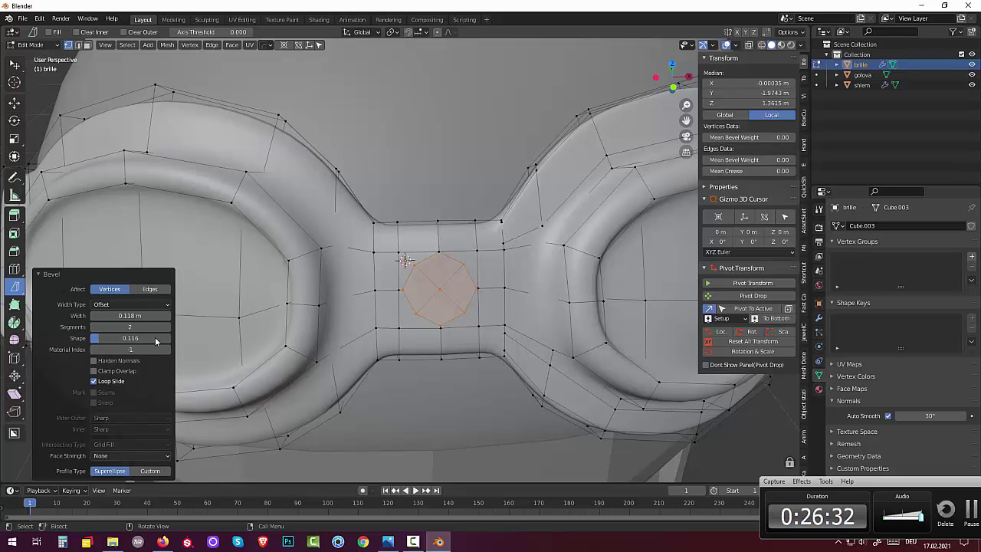
left_click_drag(130, 327, 153, 326)
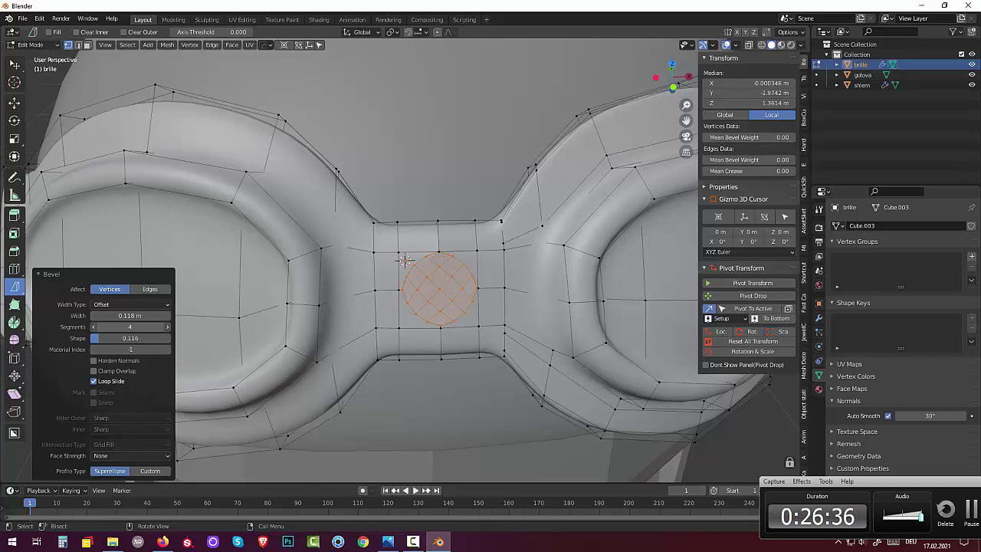
left_click(132, 328)
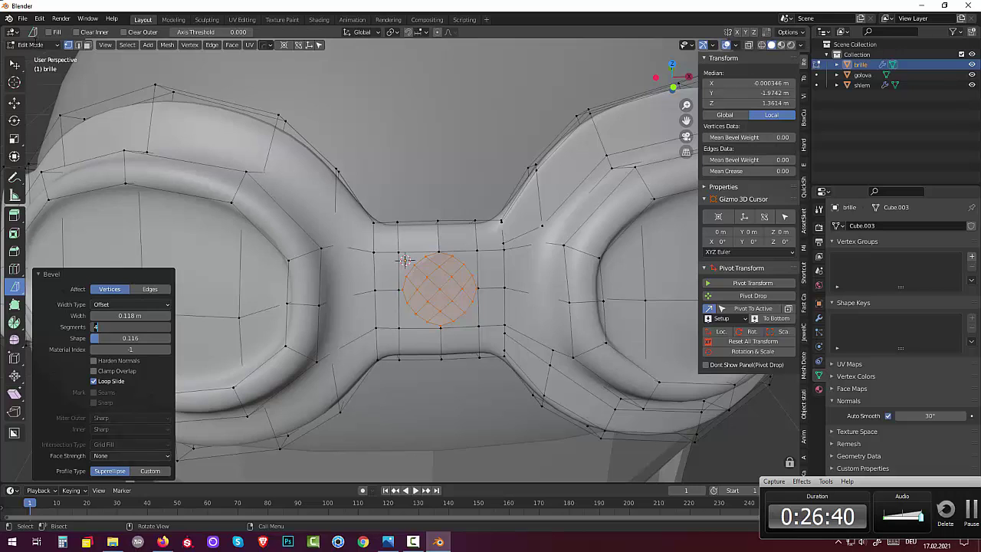
left_click(31, 44)
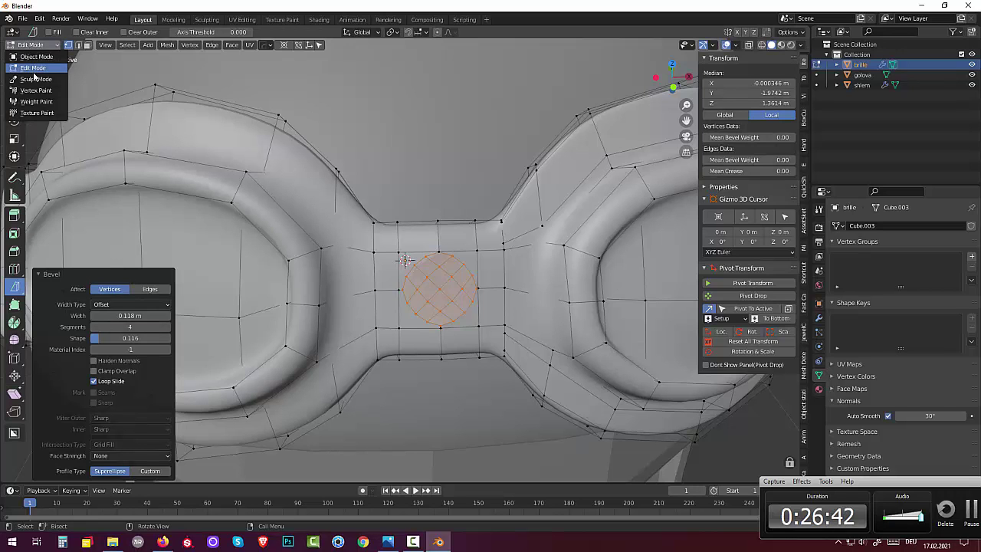
left_click(36, 69)
- Extrude the round bridge patch about 0.043 m outward into a raised rivet
middle_click_drag(596, 409, 567, 413)
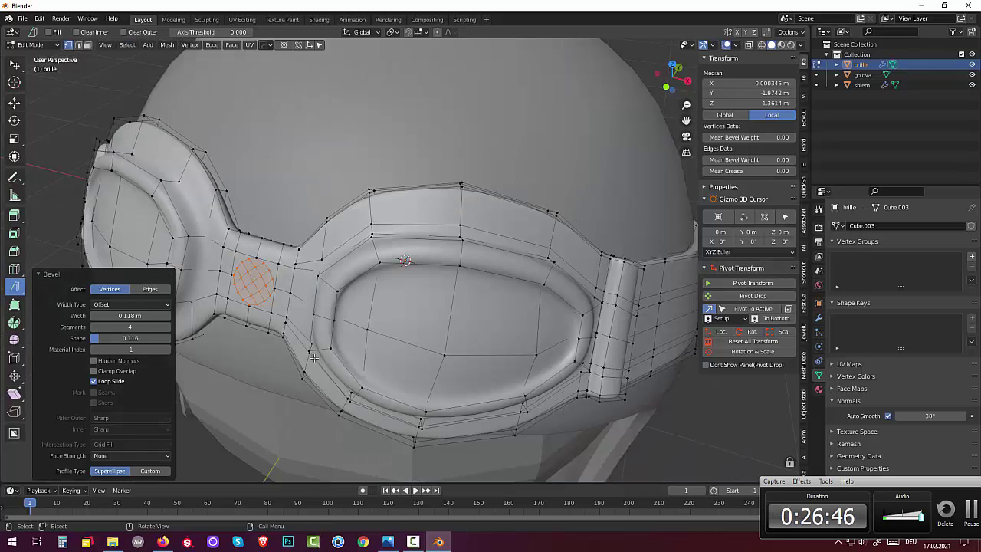
key("e")
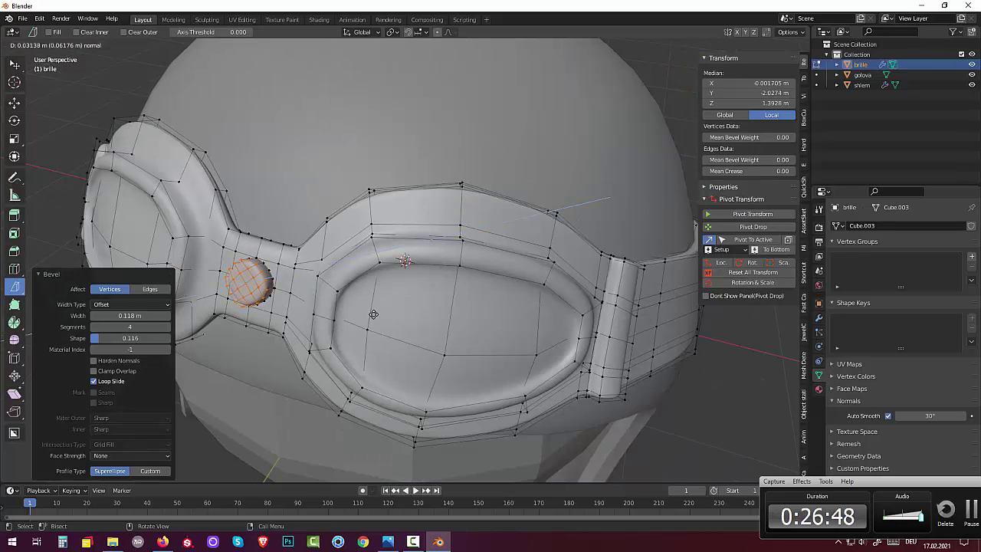
left_click(374, 314)
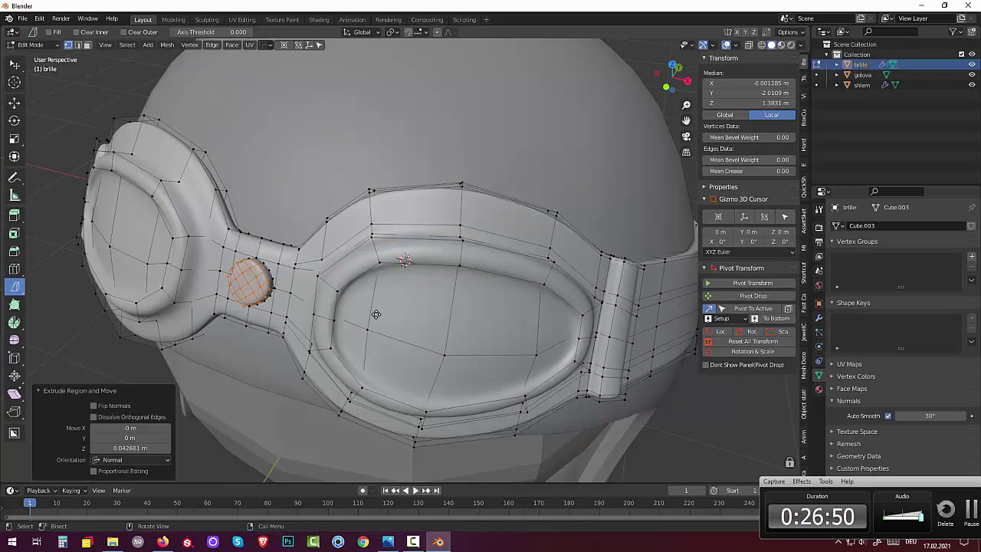
mouse_move(374, 314)
middle_mouse_down()
mouse_move(419, 309)
mouse_move(414, 300)
middle_mouse_up()
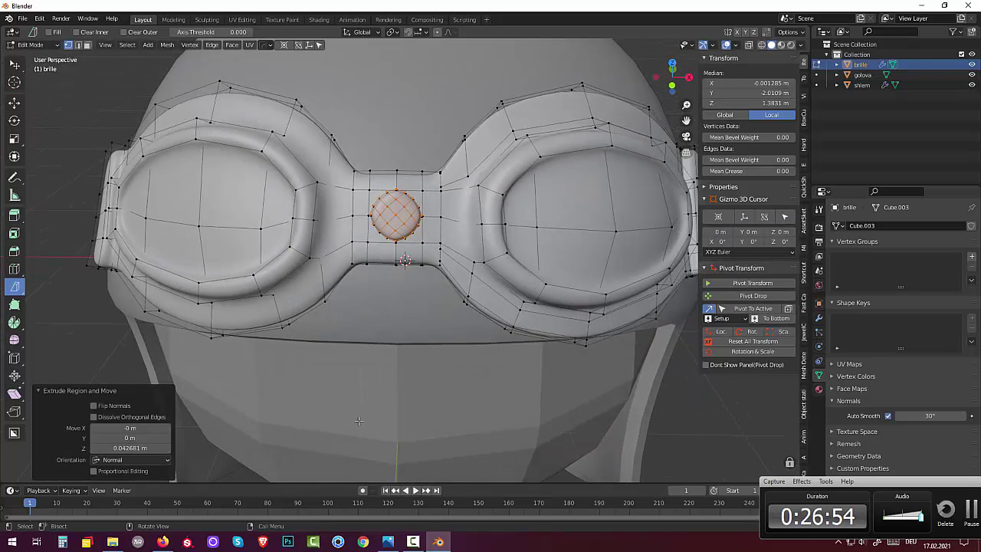
- Select the faces at the rivet's centre in face select mode
left_click(75, 349)
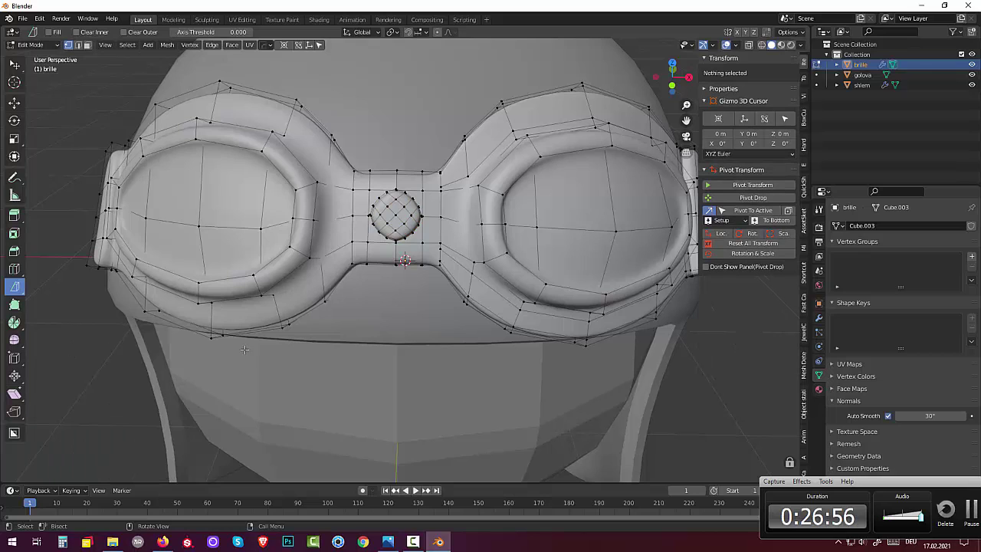
left_click(398, 223)
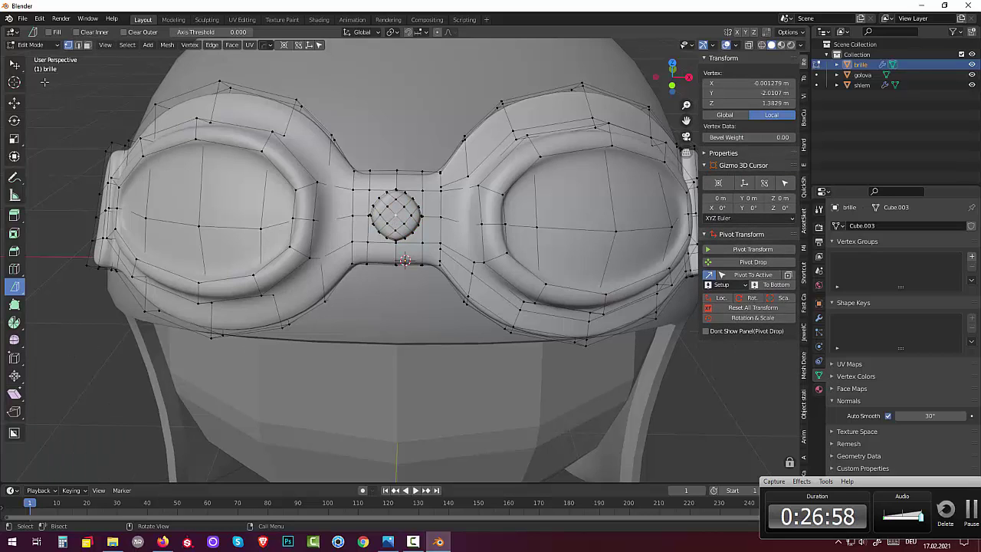
left_click(88, 44)
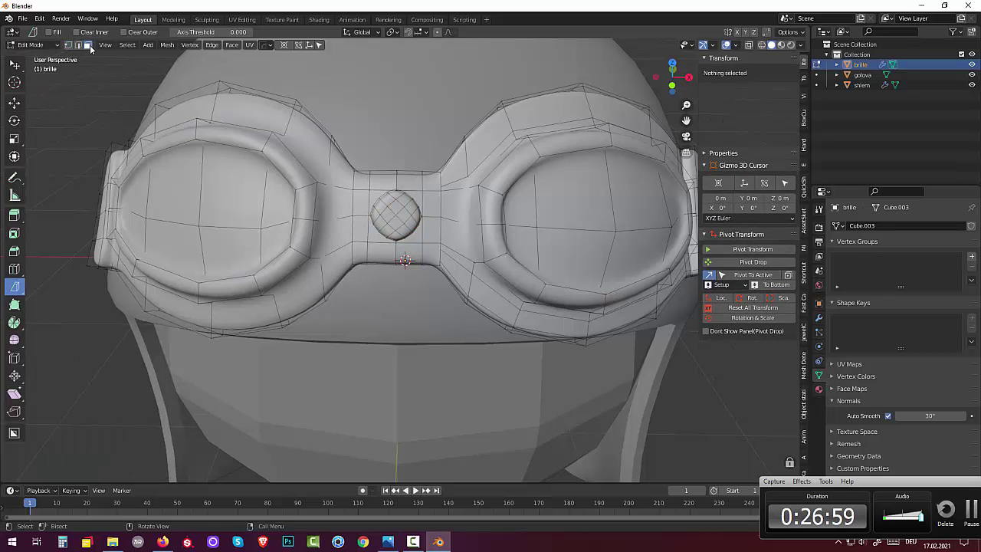
left_click(393, 207)
left_click(397, 222, "shift")
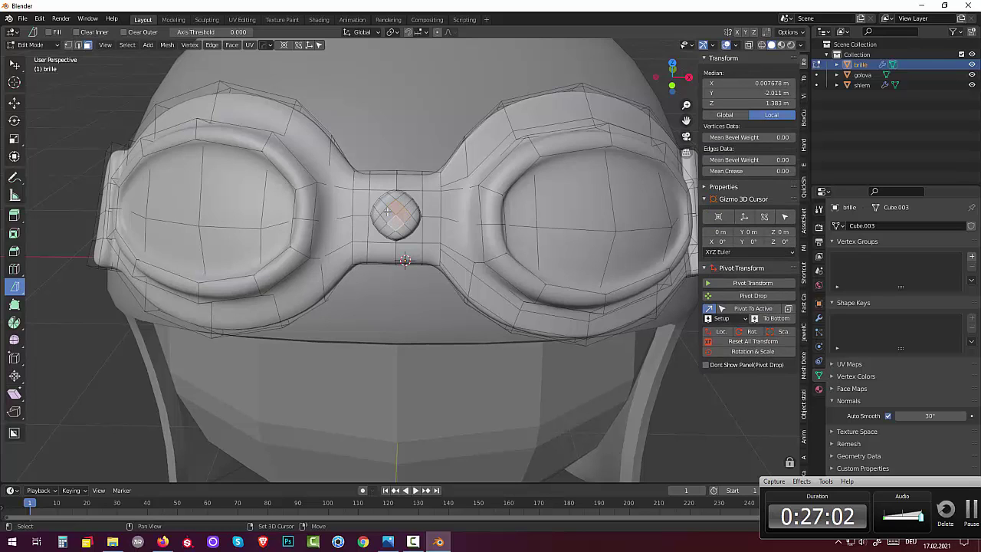
left_click(389, 215, "shift")
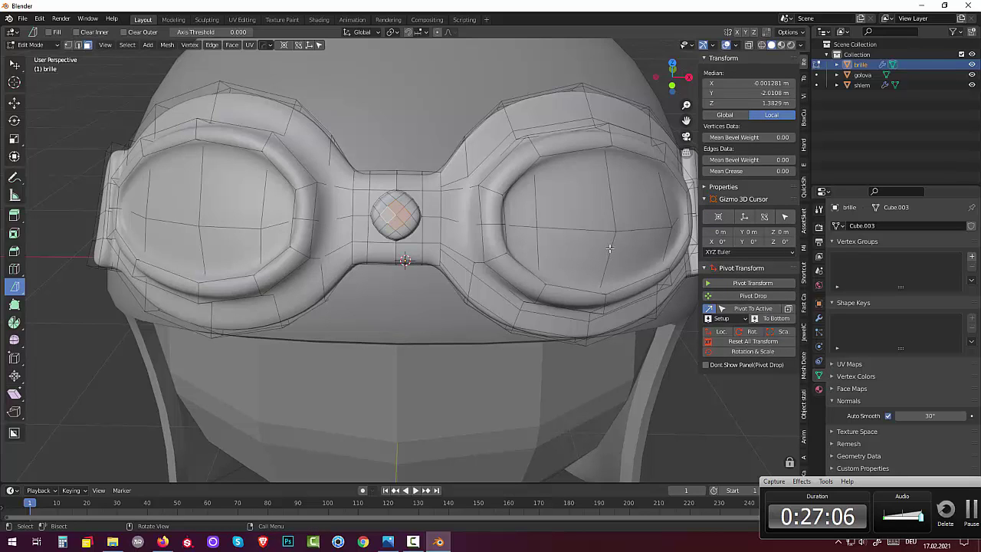
- Round the rivet's centre faces into a circle with LoopTools Circle
right_click(590, 217)
mouse_move(559, 212)
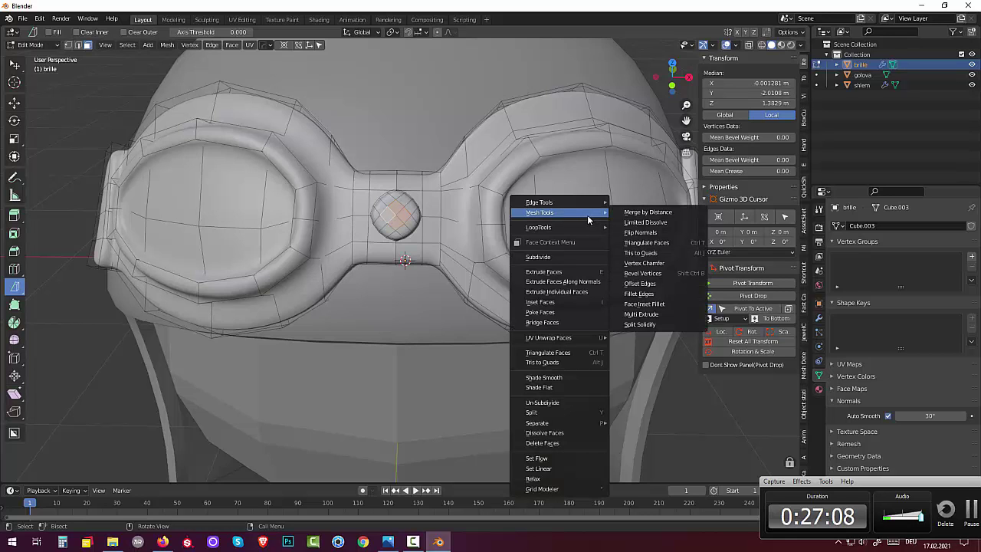
mouse_move(539, 227)
left_click(642, 240)
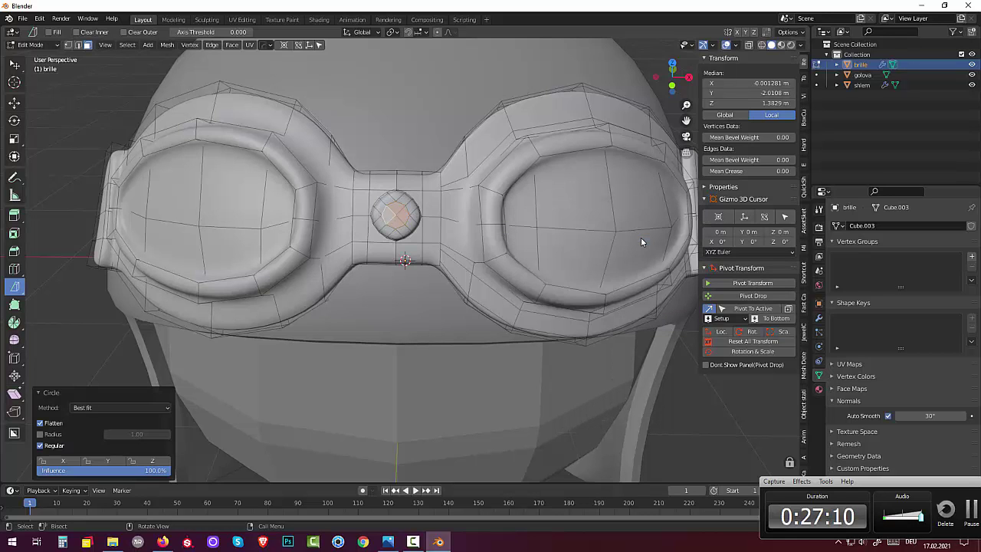
middle_click_drag(473, 239, 307, 334)
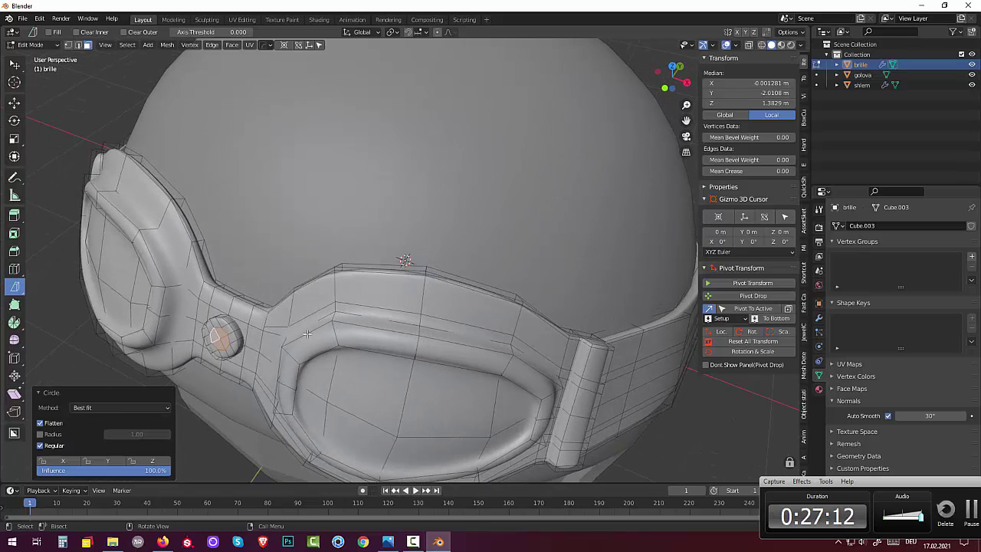
- Push the centre faces about 0.013 m outward along their normal, then deselect all
key("g")
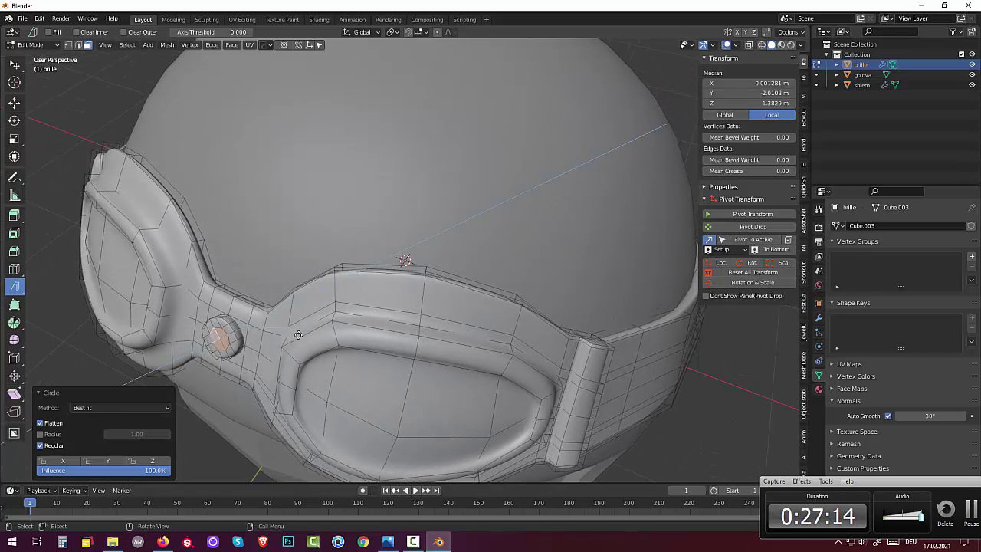
key("z")
key("z")
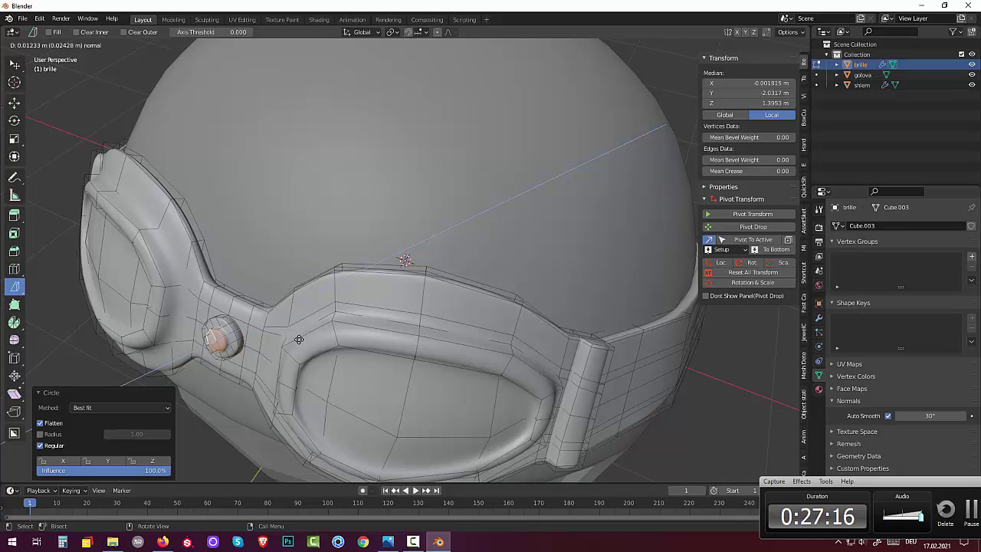
left_click(299, 339)
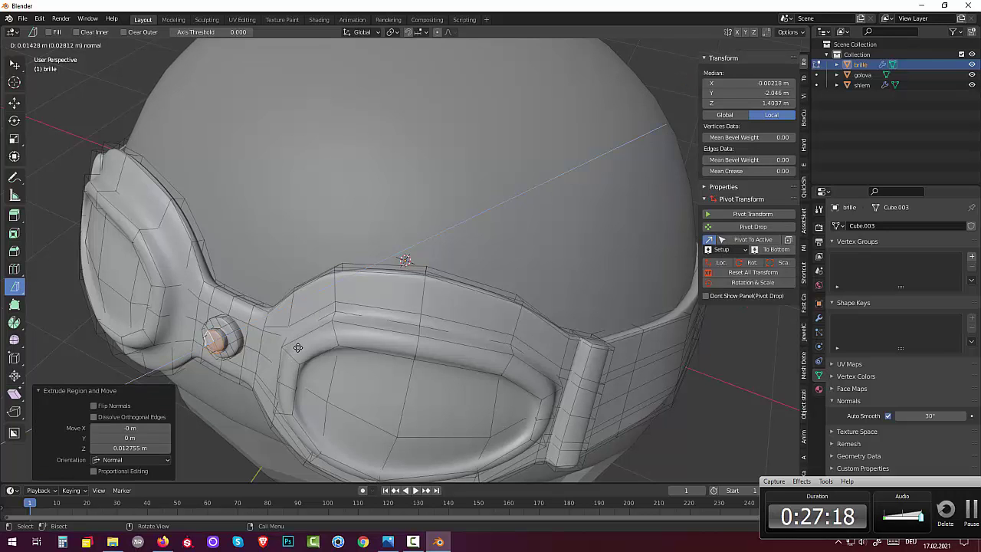
key("alt+a")
scroll(297, 347, "down", 5)
mouse_move(298, 347)
middle_mouse_down()
mouse_move(318, 171)
mouse_move(292, 202)
mouse_move(368, 181)
middle_mouse_up()
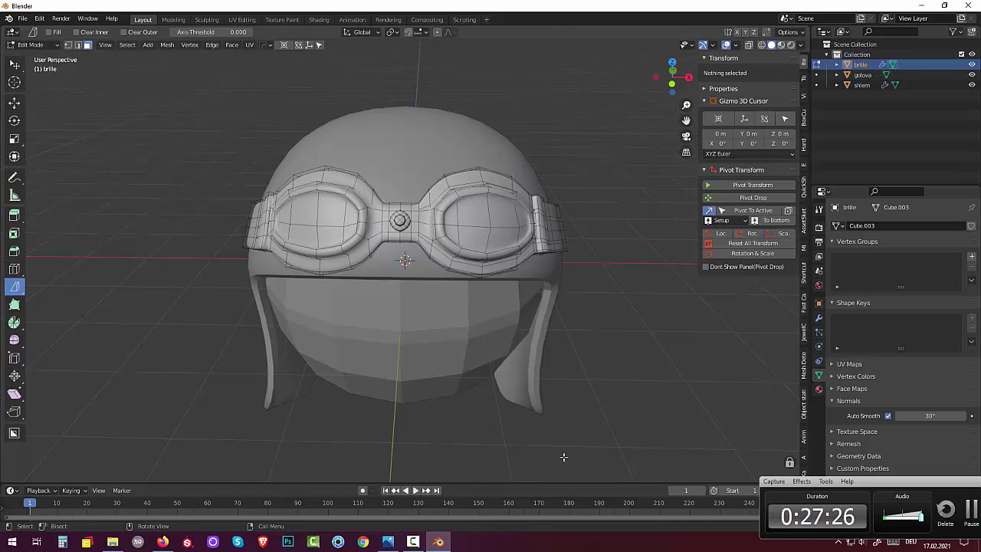
scroll(507, 425, "down", 3)
mouse_move(515, 414)
middle_mouse_down()
mouse_move(430, 390)
mouse_move(429, 361)
mouse_move(532, 418)
middle_mouse_up()
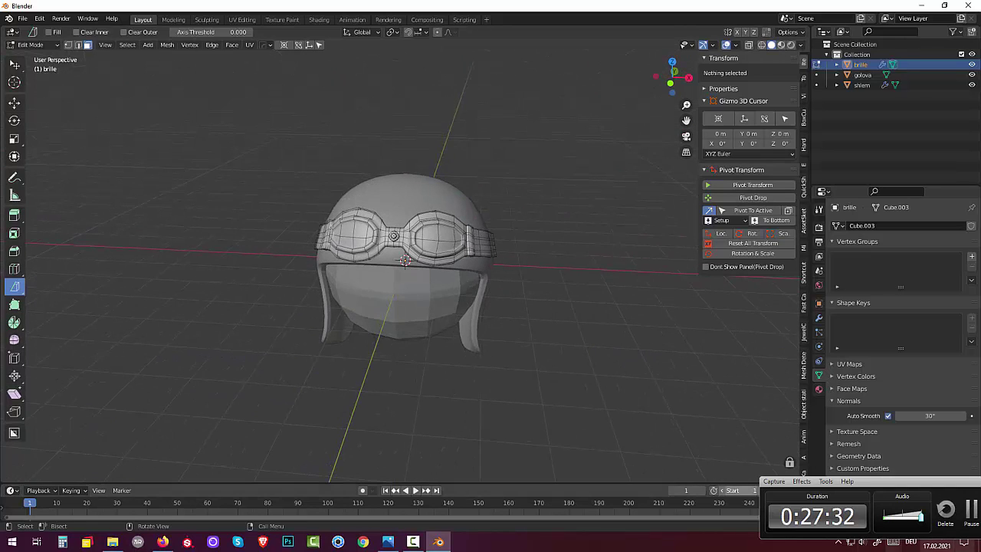